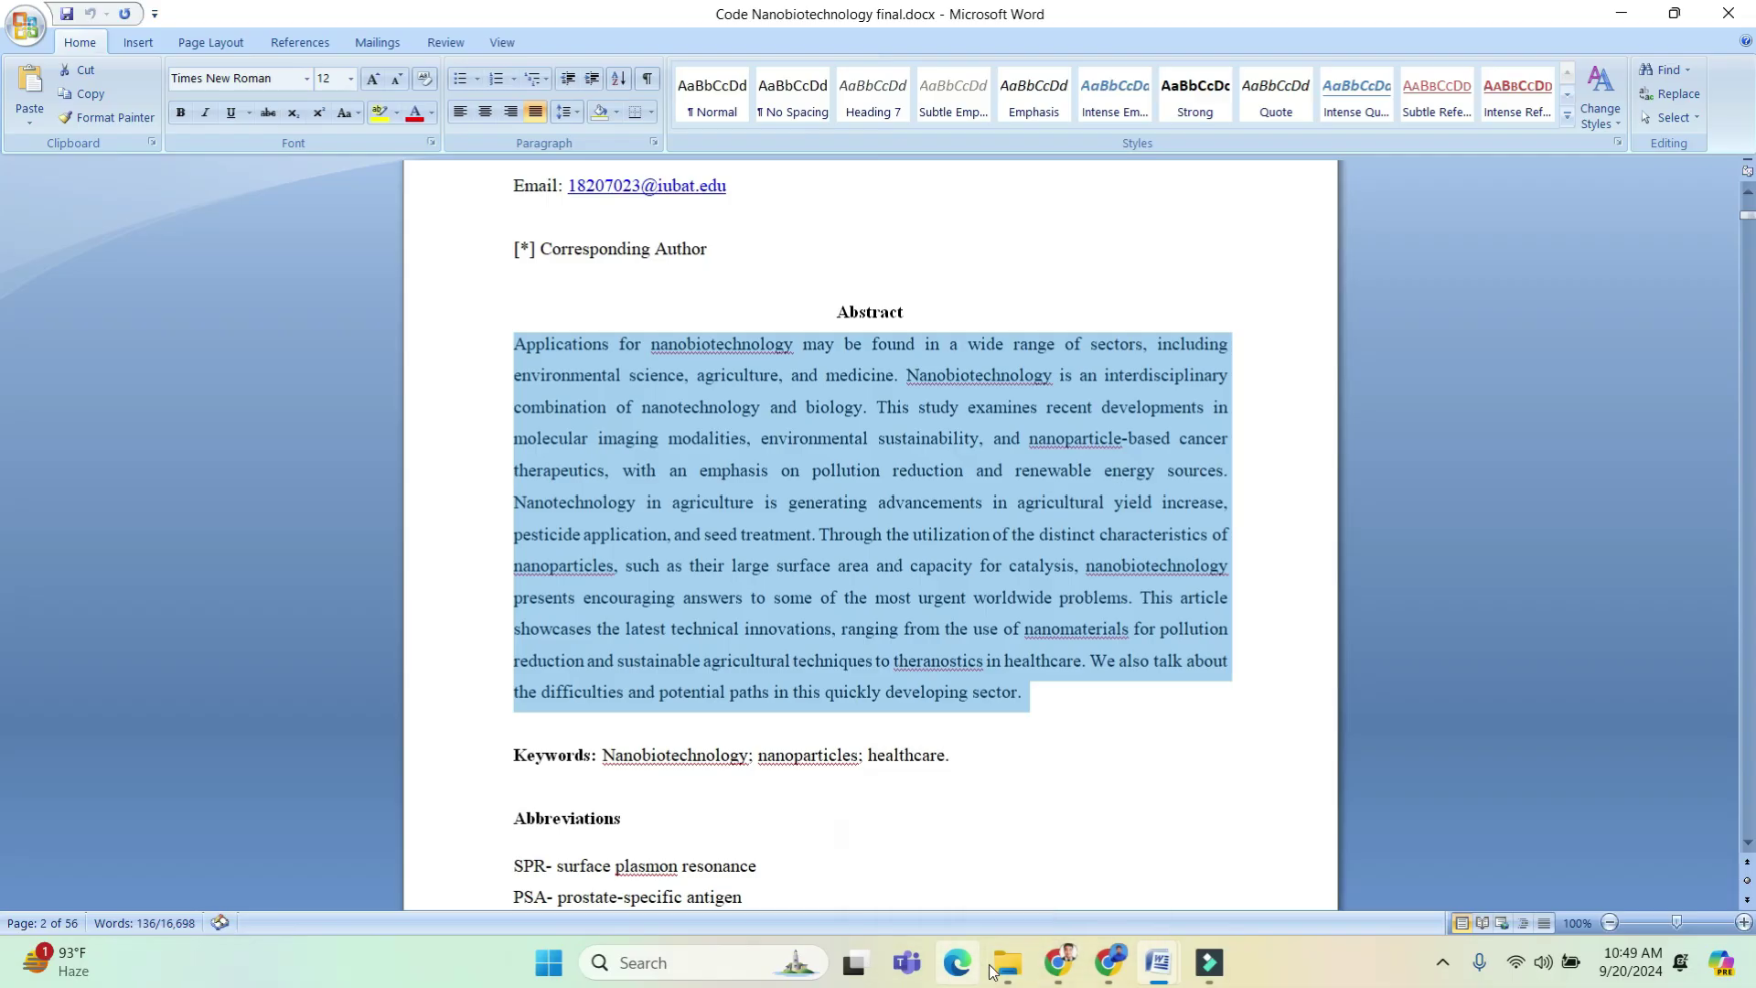
Bring Chrome forward to the Journal Finder window and focus its search box.
{"action": "mouse_move", "coordinate": [1109, 962]}
{"action": "left_click", "coordinate": [1100, 832]}
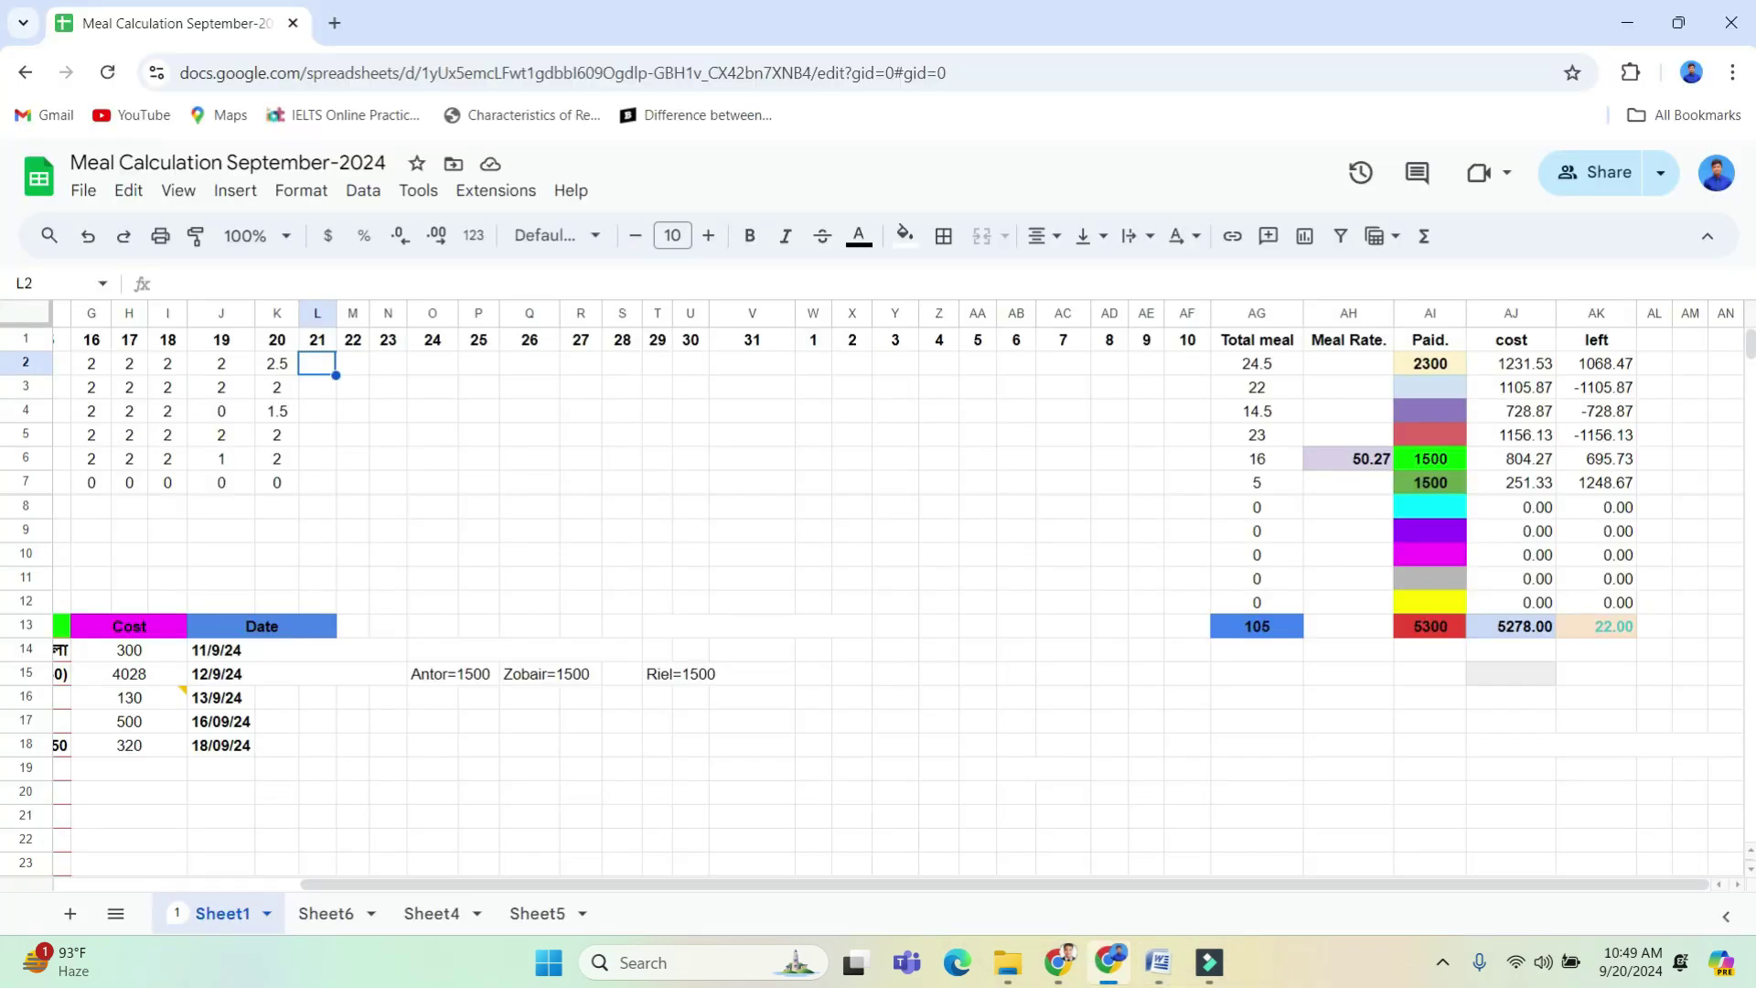
{"action": "left_click", "coordinate": [1058, 962]}
{"action": "left_click", "coordinate": [535, 311]}
Search Google for 'elsevier journal finder' in a new tab and open the Journal Finder result.
{"action": "key", "text": "ctrl+4"}
{"action": "type", "text": "El"}
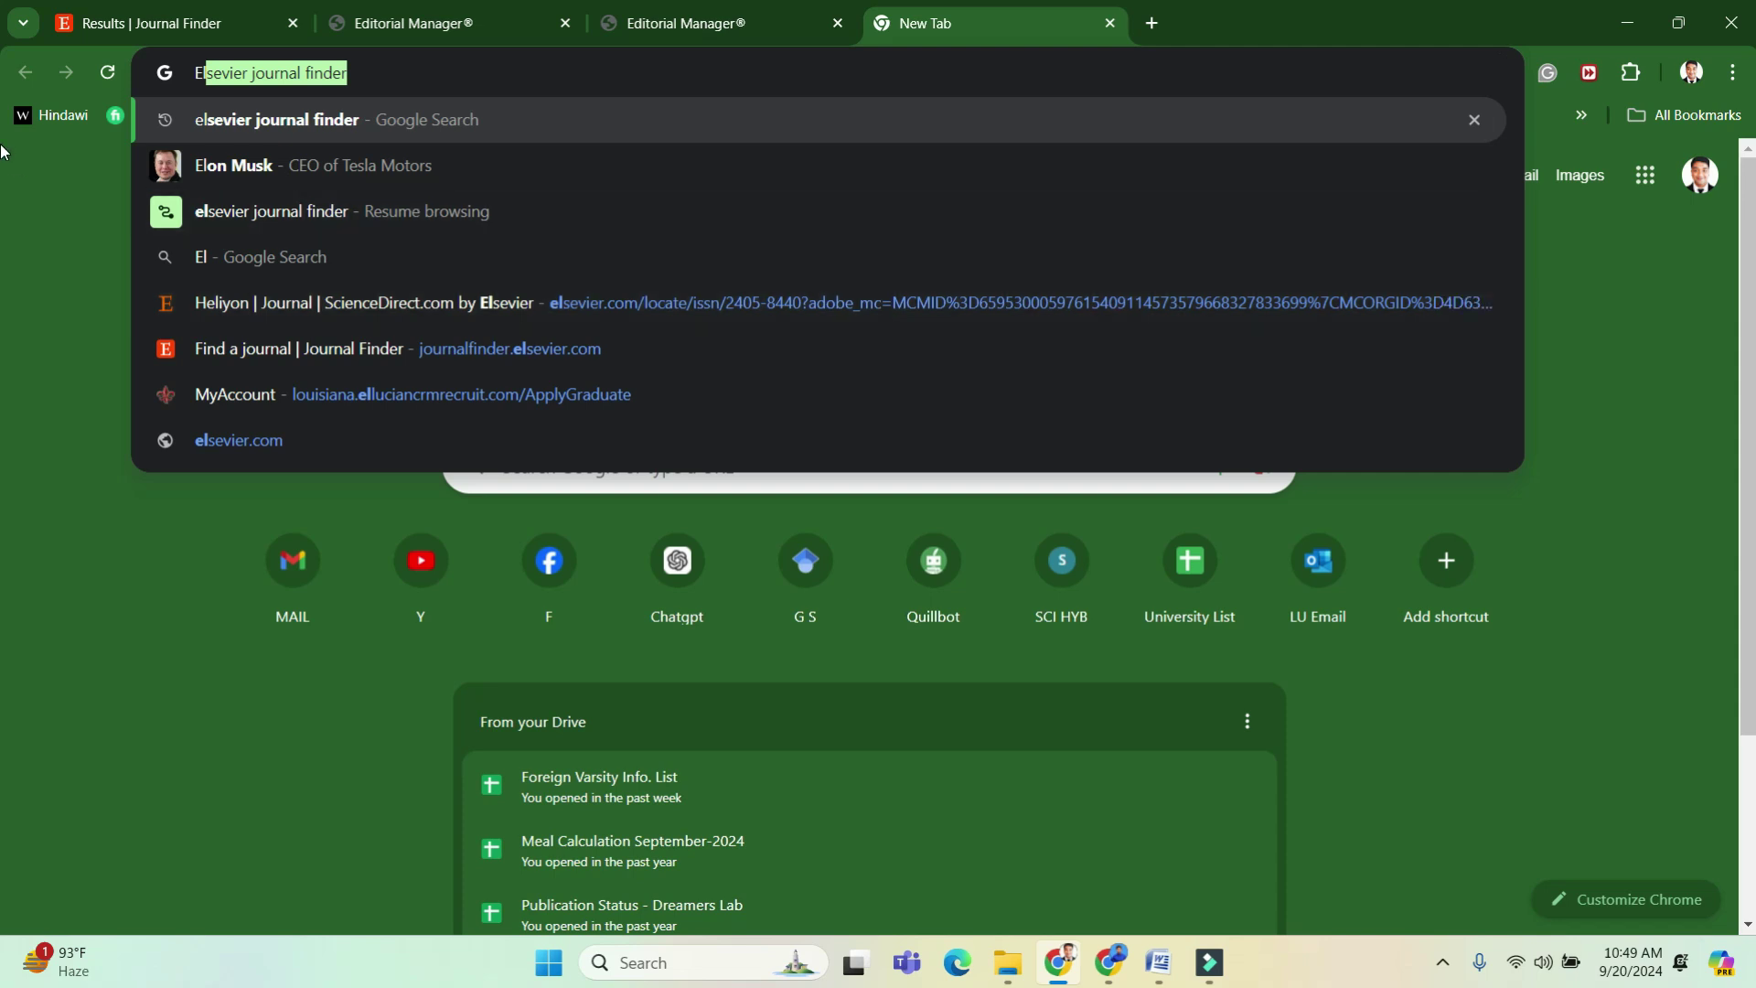
{"action": "scroll", "coordinate": [3, 151], "scroll_direction": "up", "scroll_amount": 3}
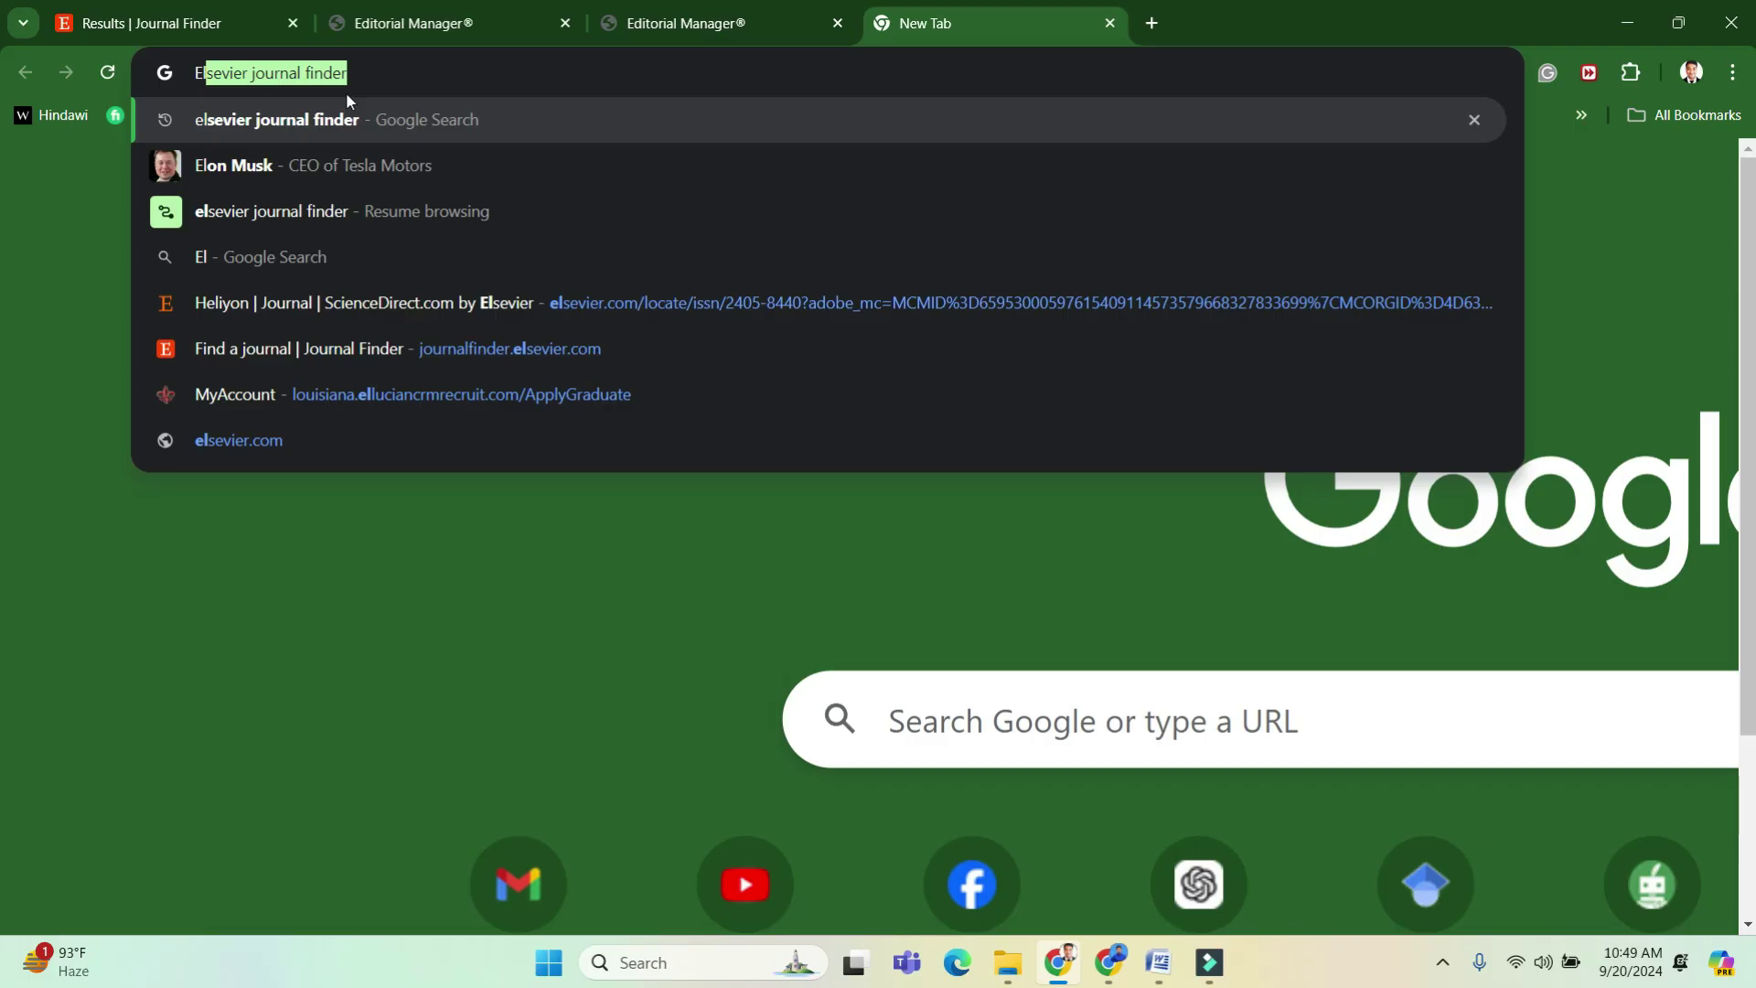
{"action": "key", "text": "Return"}
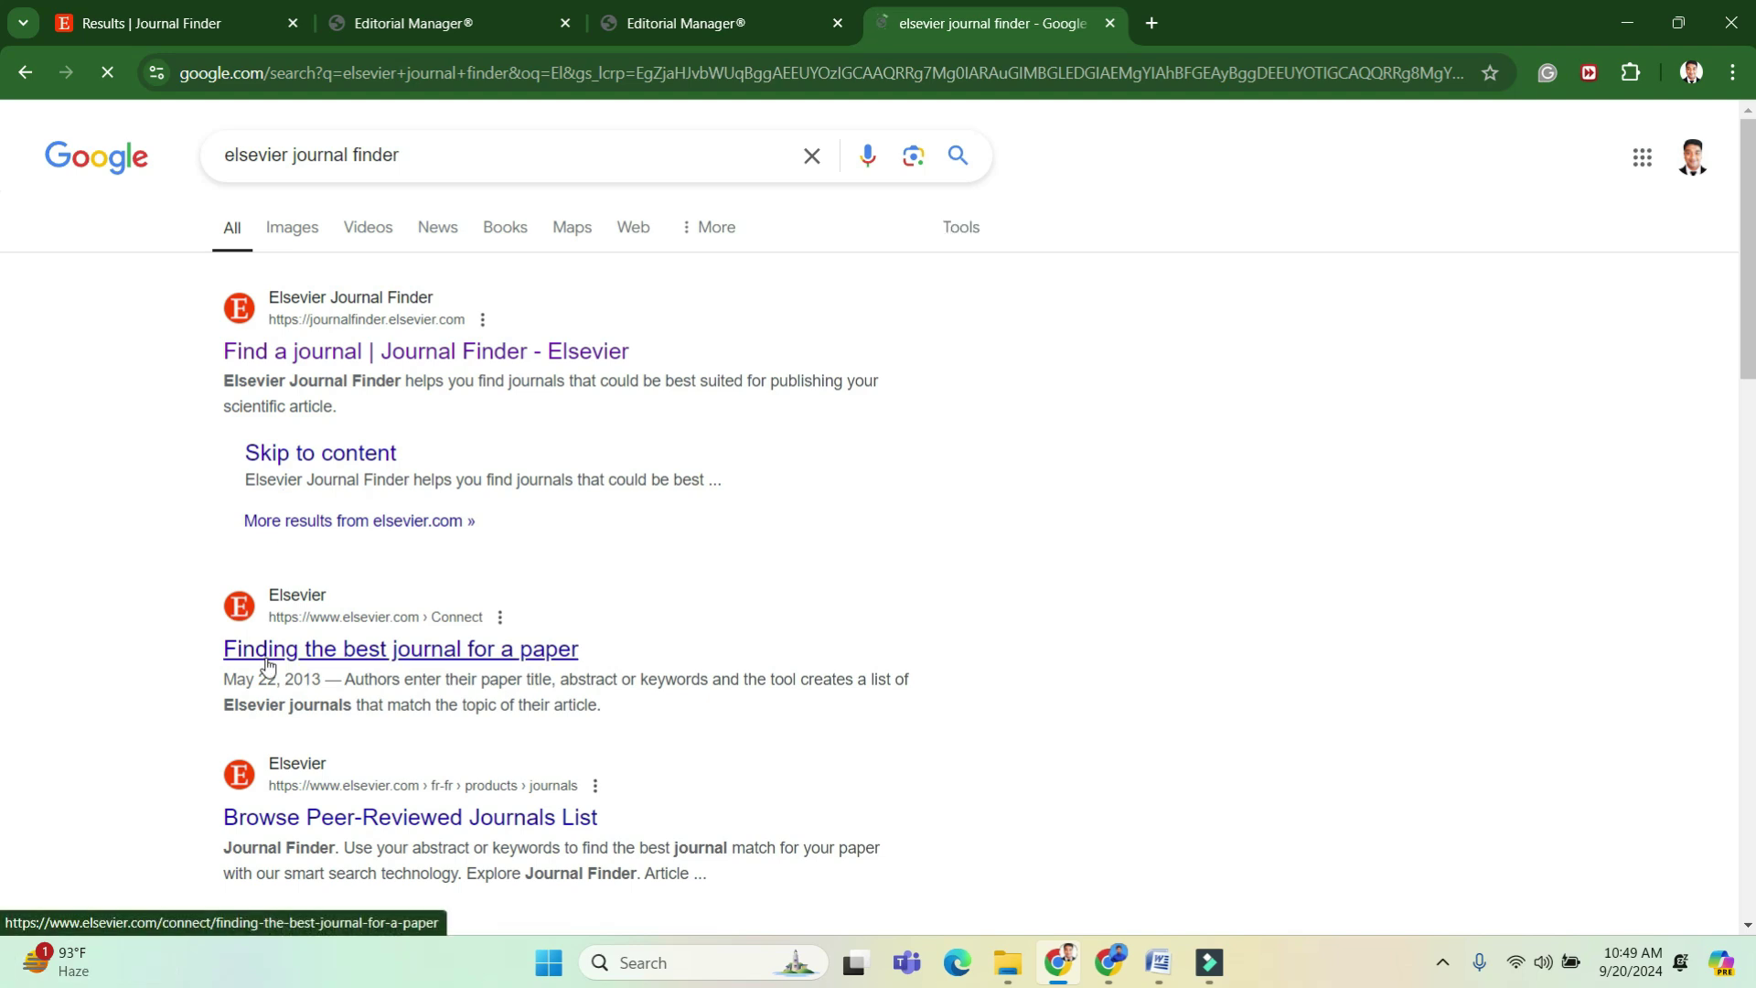
{"action": "scroll", "coordinate": [265, 660], "scroll_direction": "up", "scroll_amount": 2}
{"action": "scroll", "coordinate": [267, 665], "scroll_direction": "up", "scroll_amount": 2}
{"action": "scroll", "coordinate": [267, 665], "scroll_direction": "up", "scroll_amount": 5}
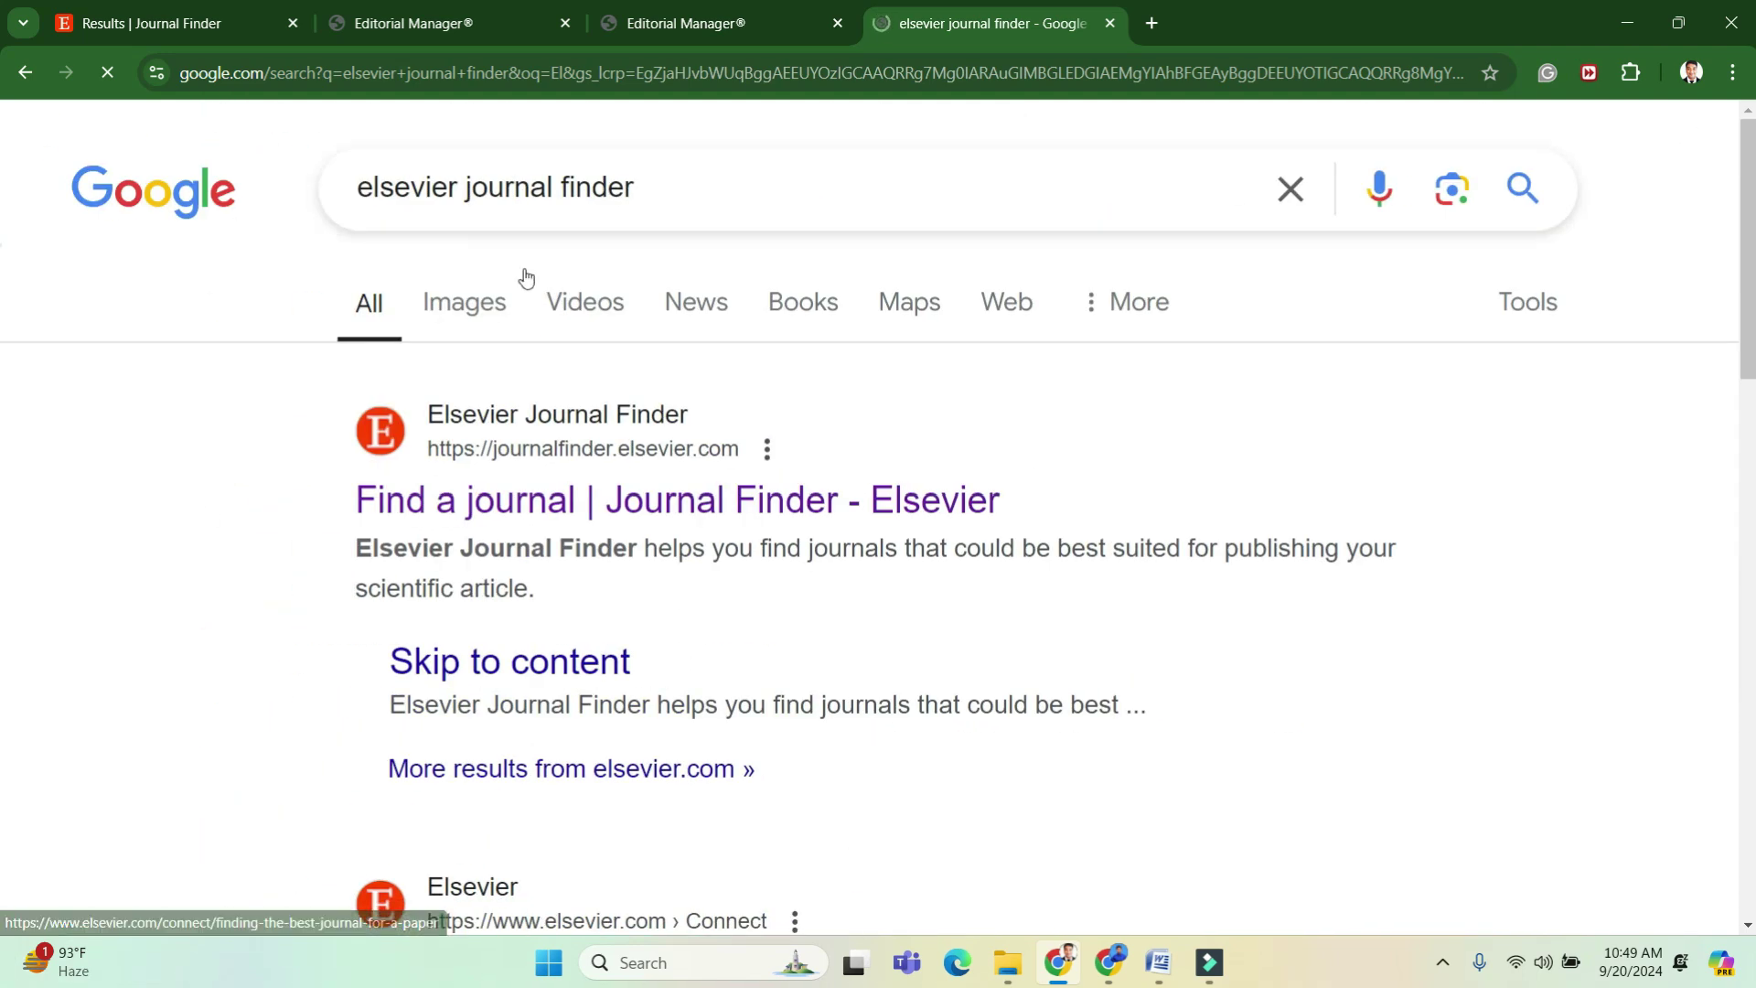
{"action": "left_click", "coordinate": [675, 494]}
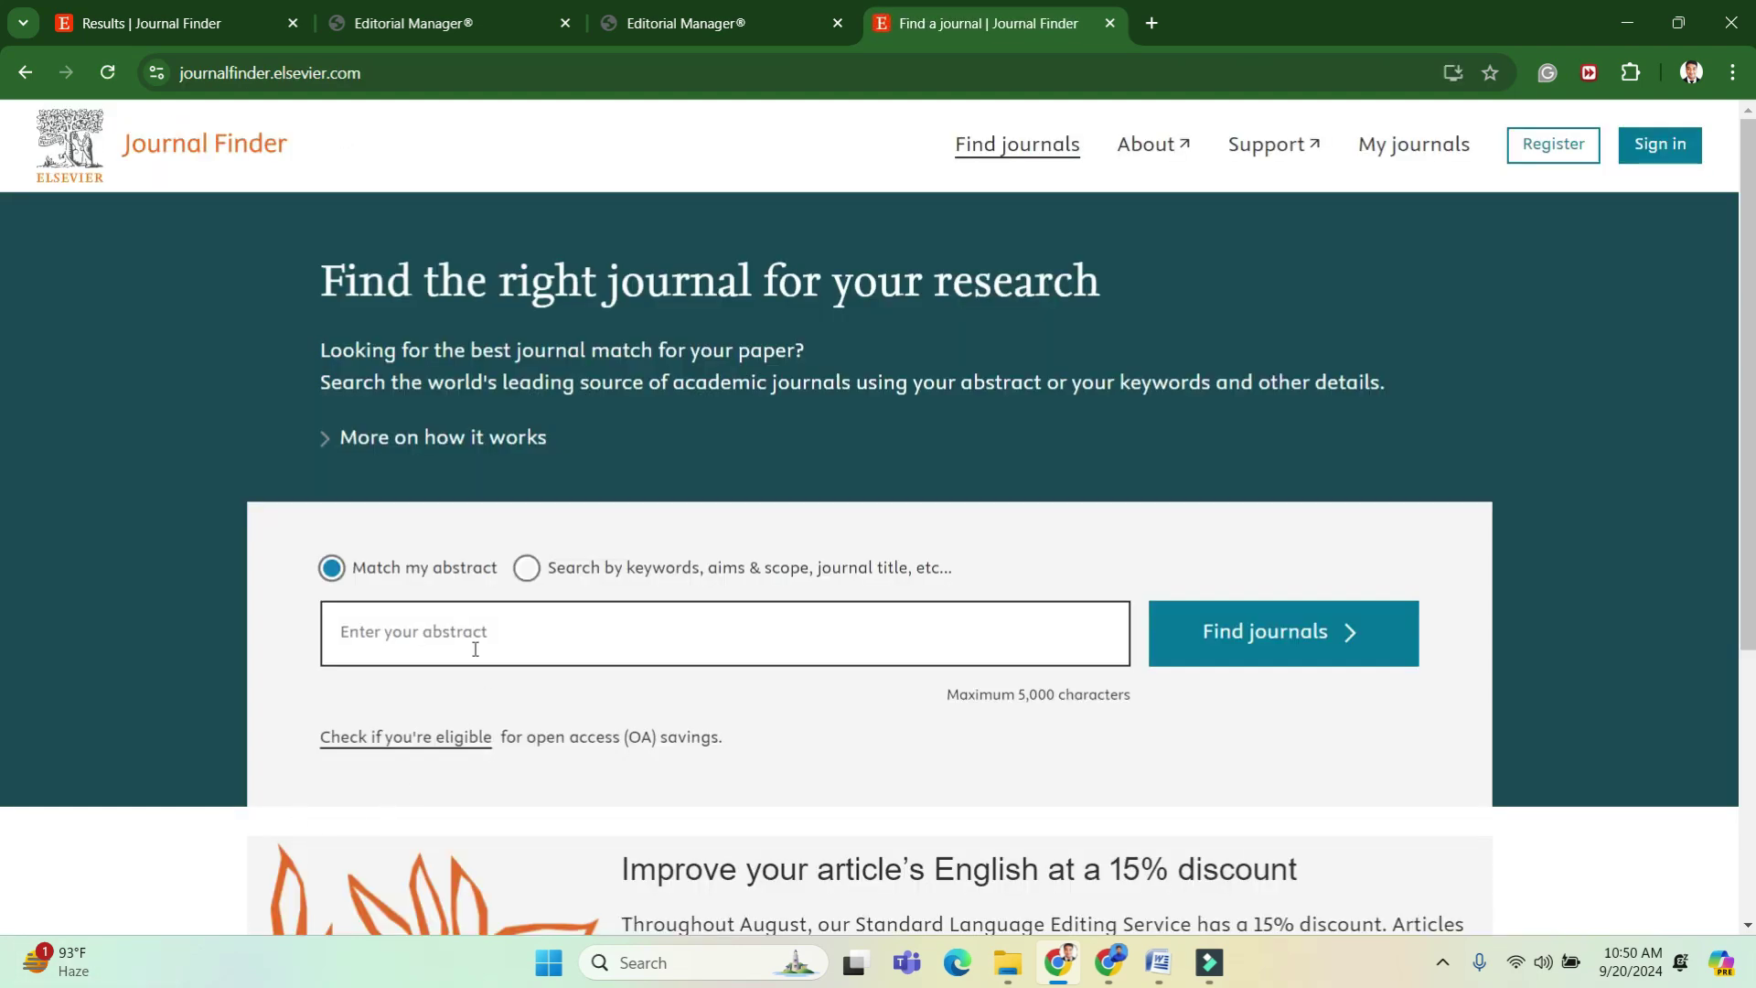
Paste the copied abstract into 'Match my abstract' and find matching journals.
{"action": "left_click", "coordinate": [458, 631]}
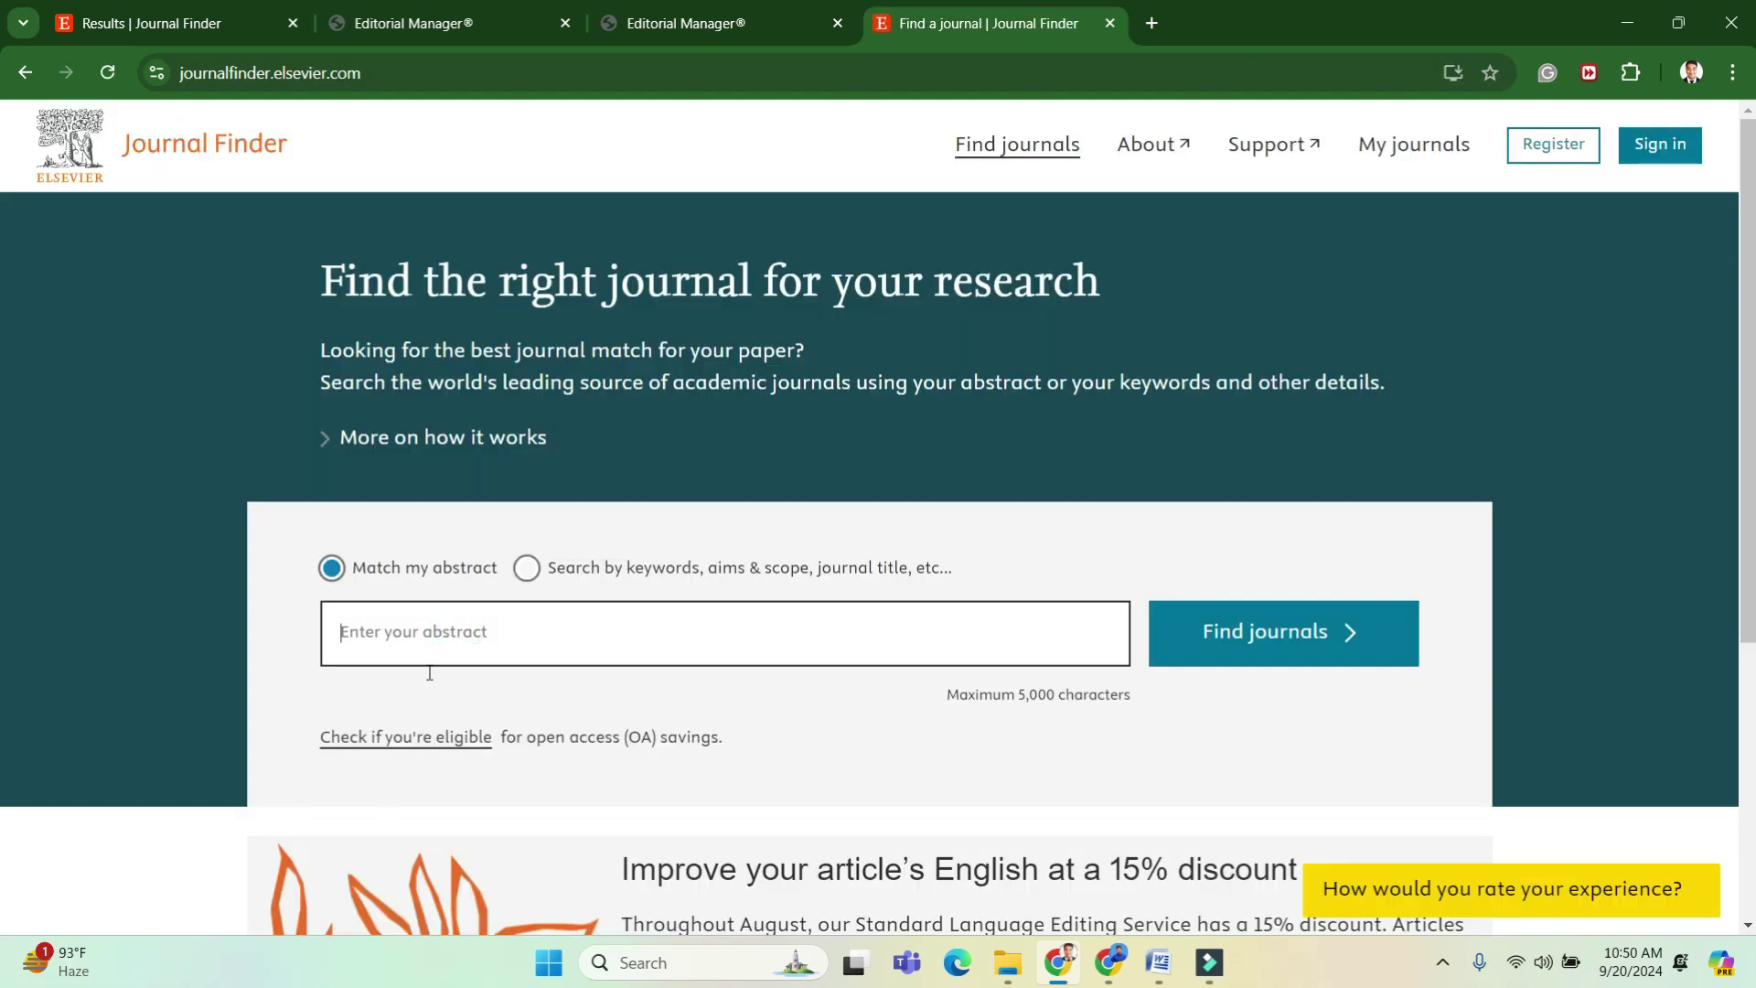
{"action": "key", "text": "ctrl+v"}
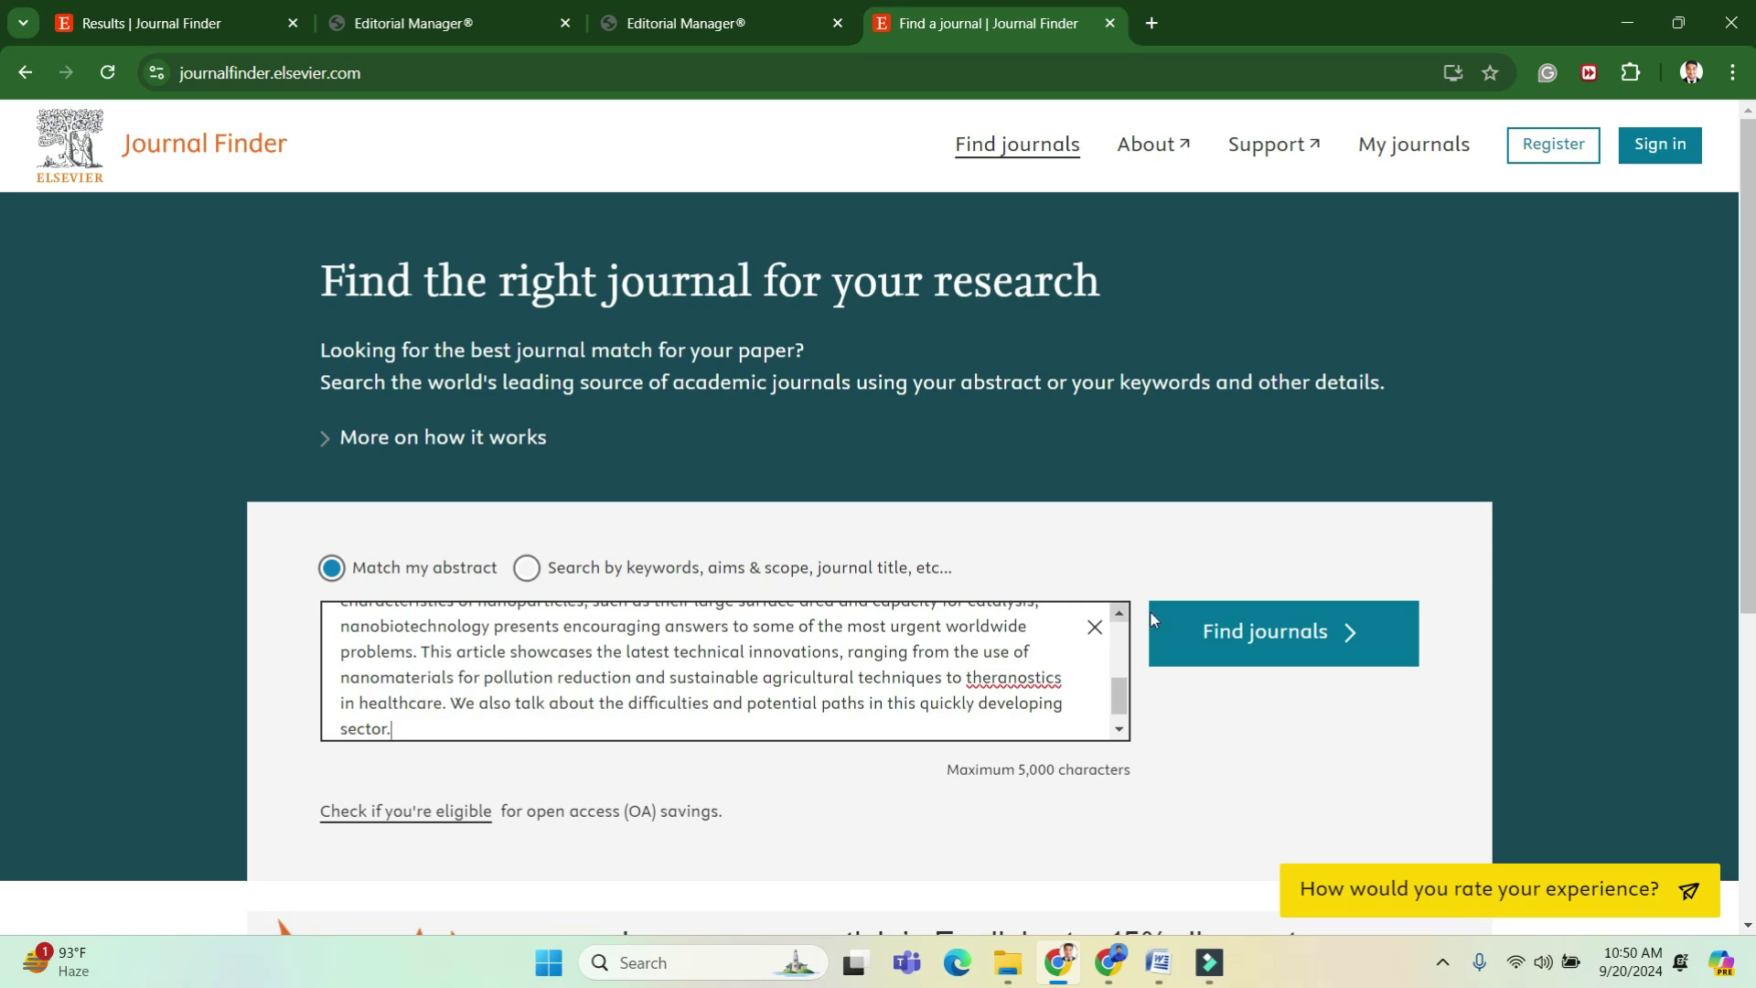
{"action": "left_click", "coordinate": [1226, 657]}
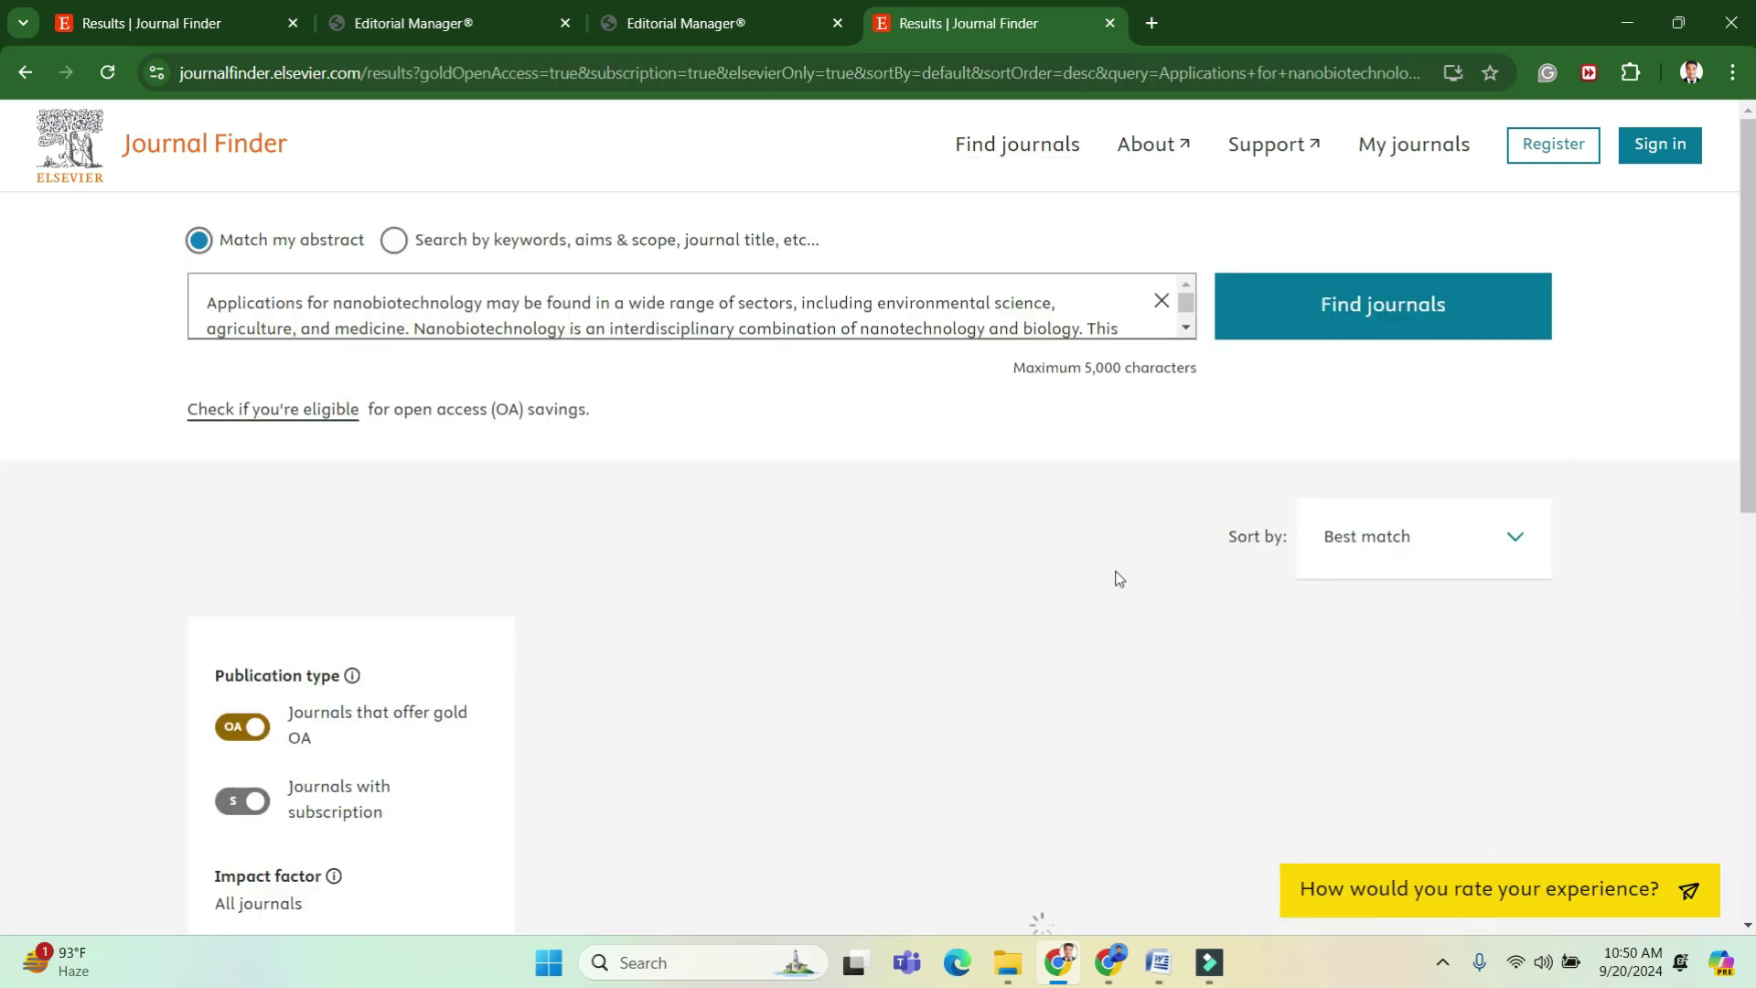
Scroll through the 37 matching journals and back up to the top.
{"action": "scroll", "coordinate": [1089, 588], "scroll_direction": "down", "scroll_amount": 2}
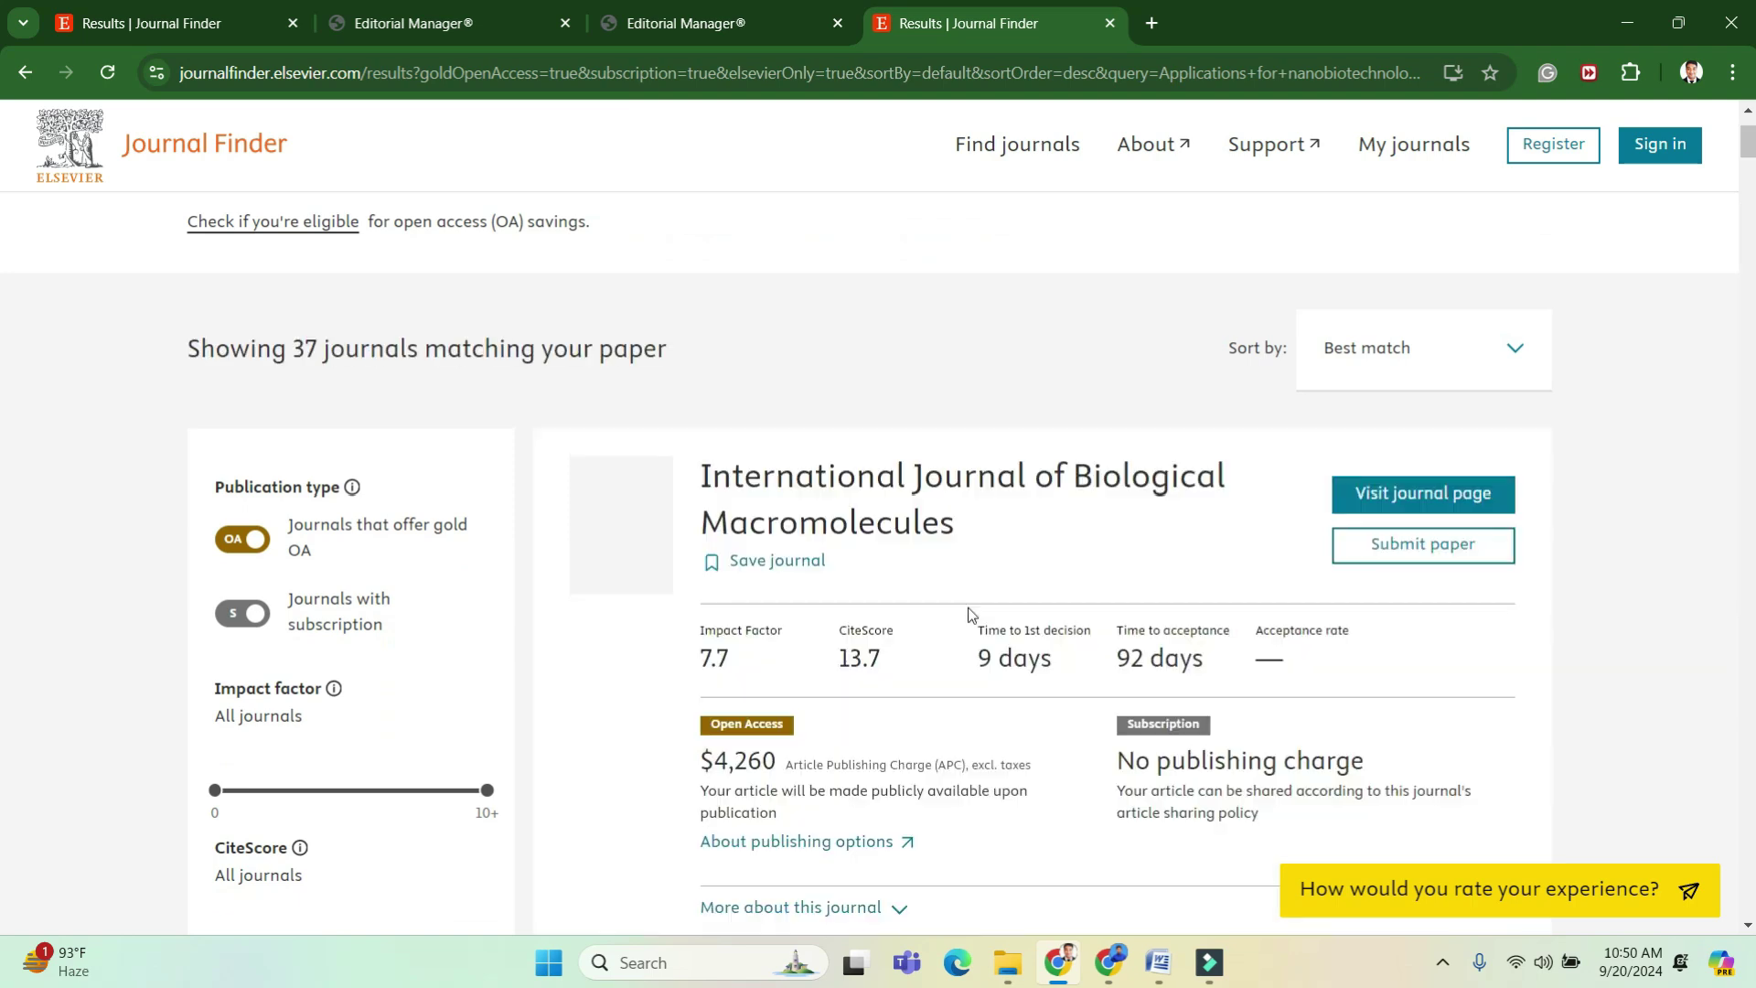
{"action": "scroll", "coordinate": [970, 618], "scroll_direction": "down", "scroll_amount": 9}
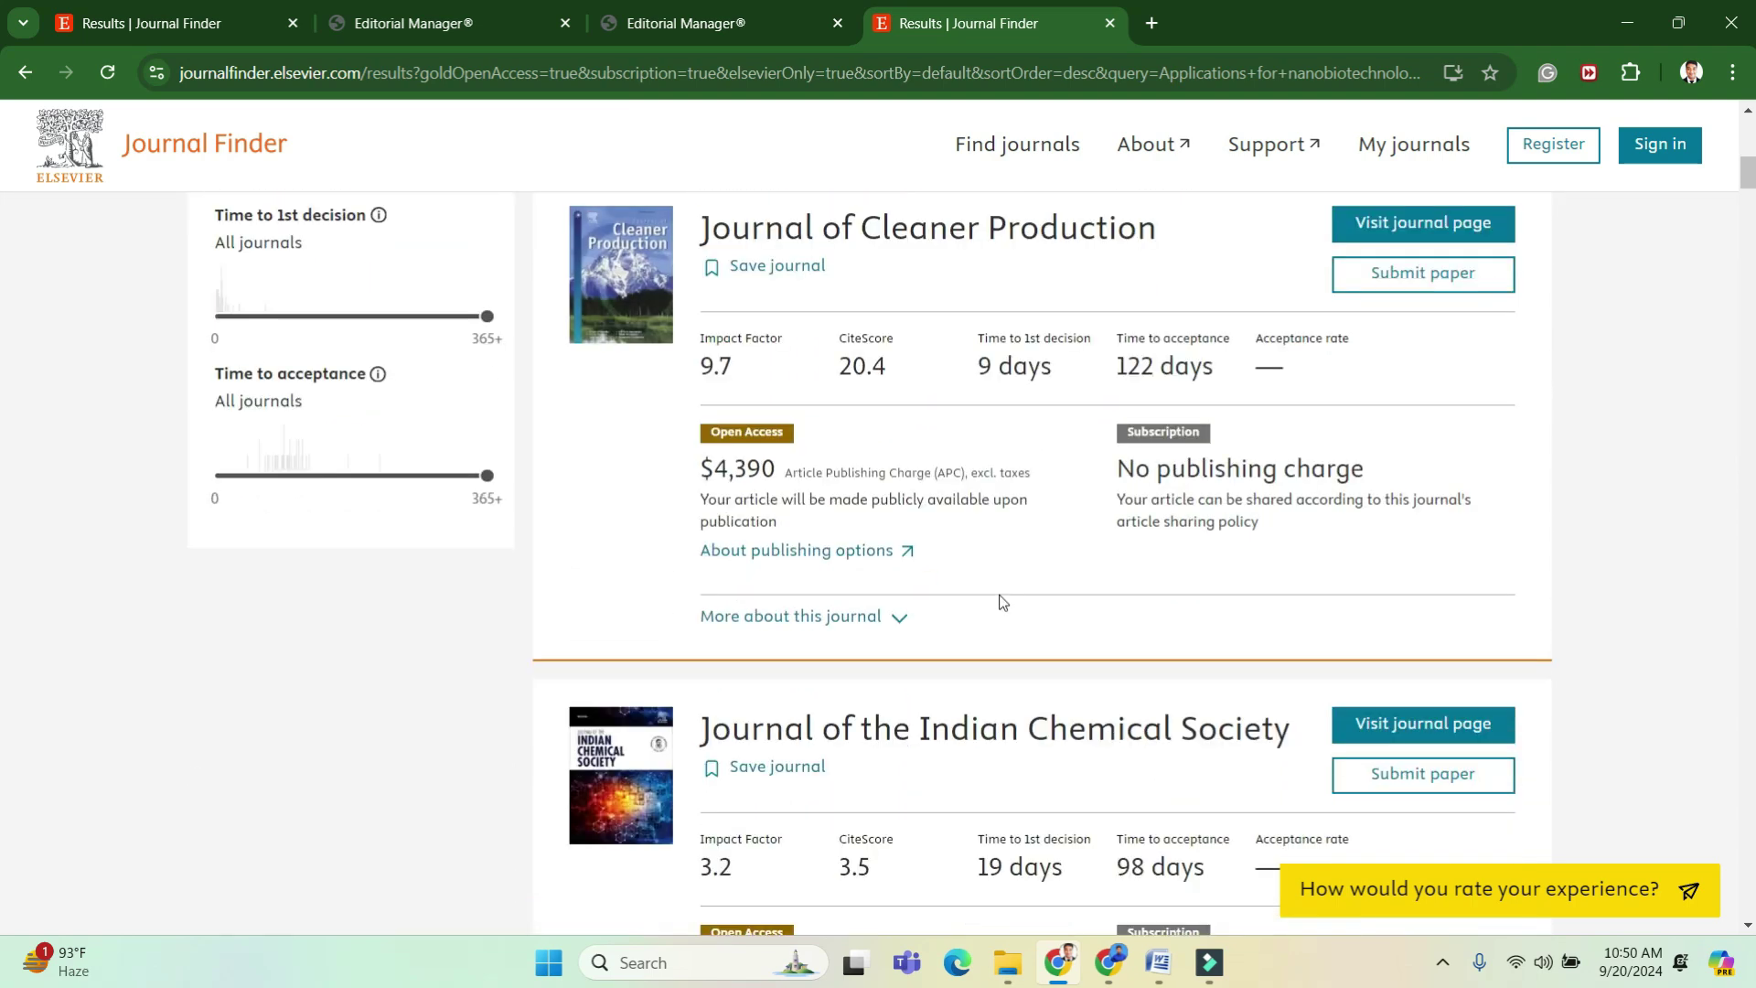
{"action": "scroll", "coordinate": [1003, 602], "scroll_direction": "down", "scroll_amount": 13}
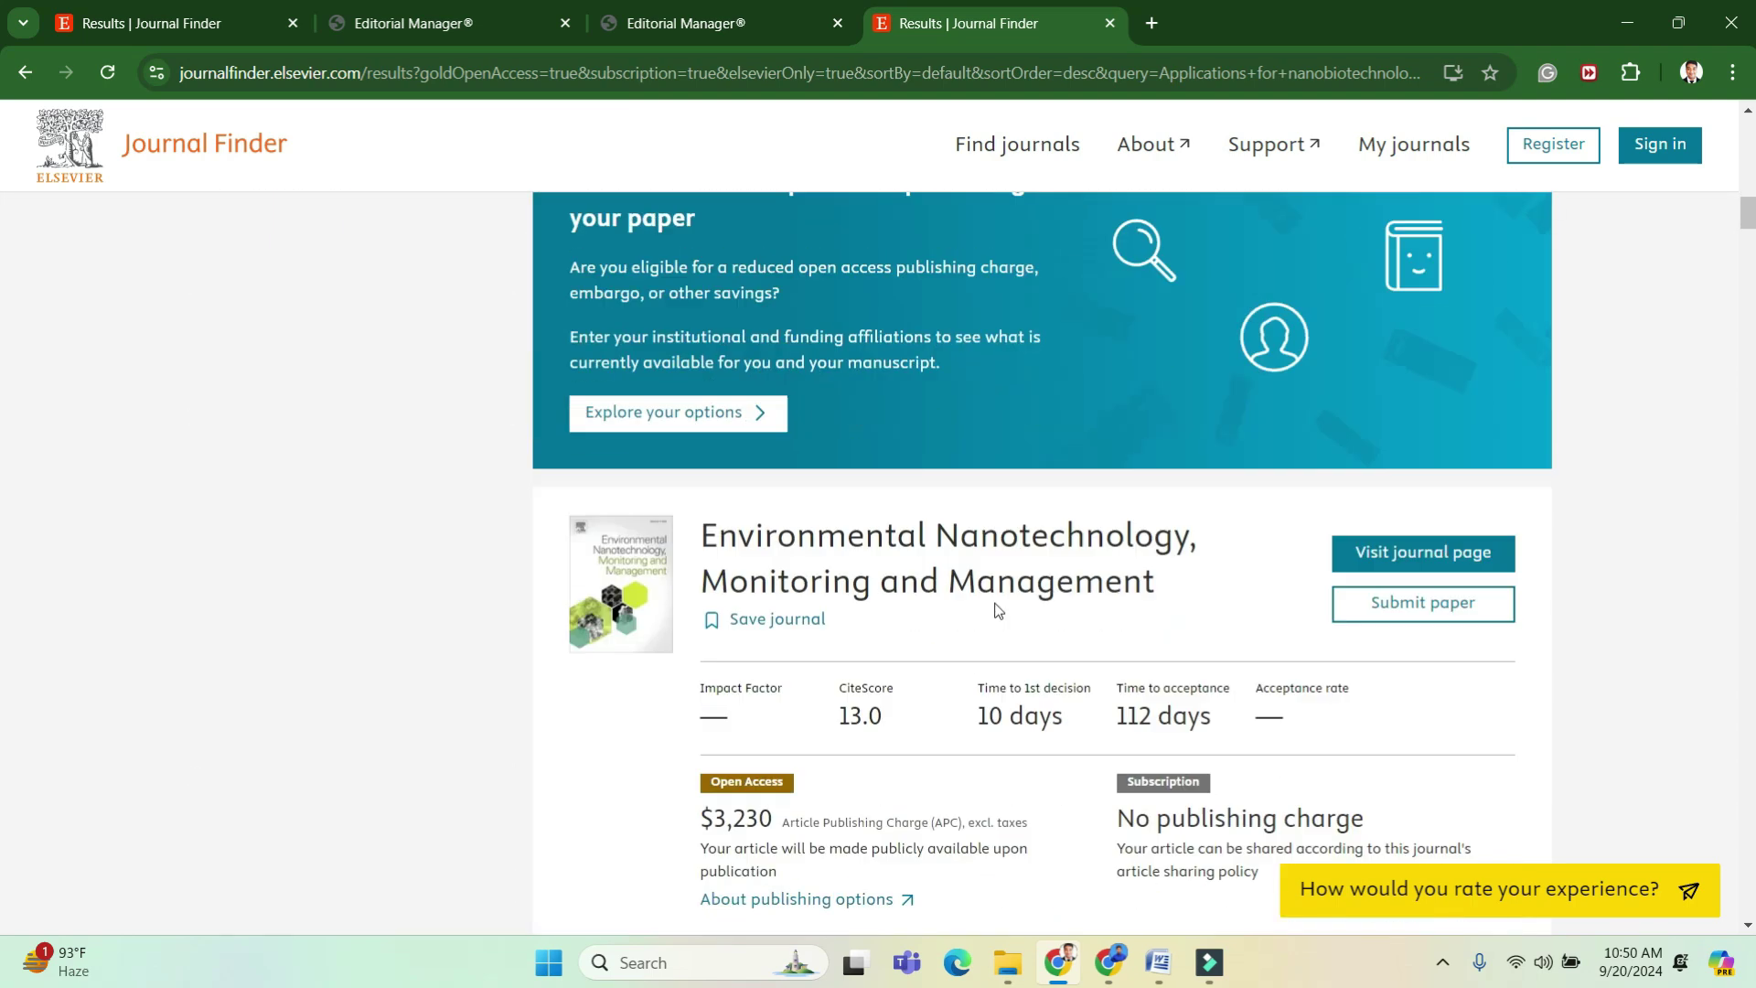
{"action": "scroll", "coordinate": [997, 610], "scroll_direction": "down", "scroll_amount": 11}
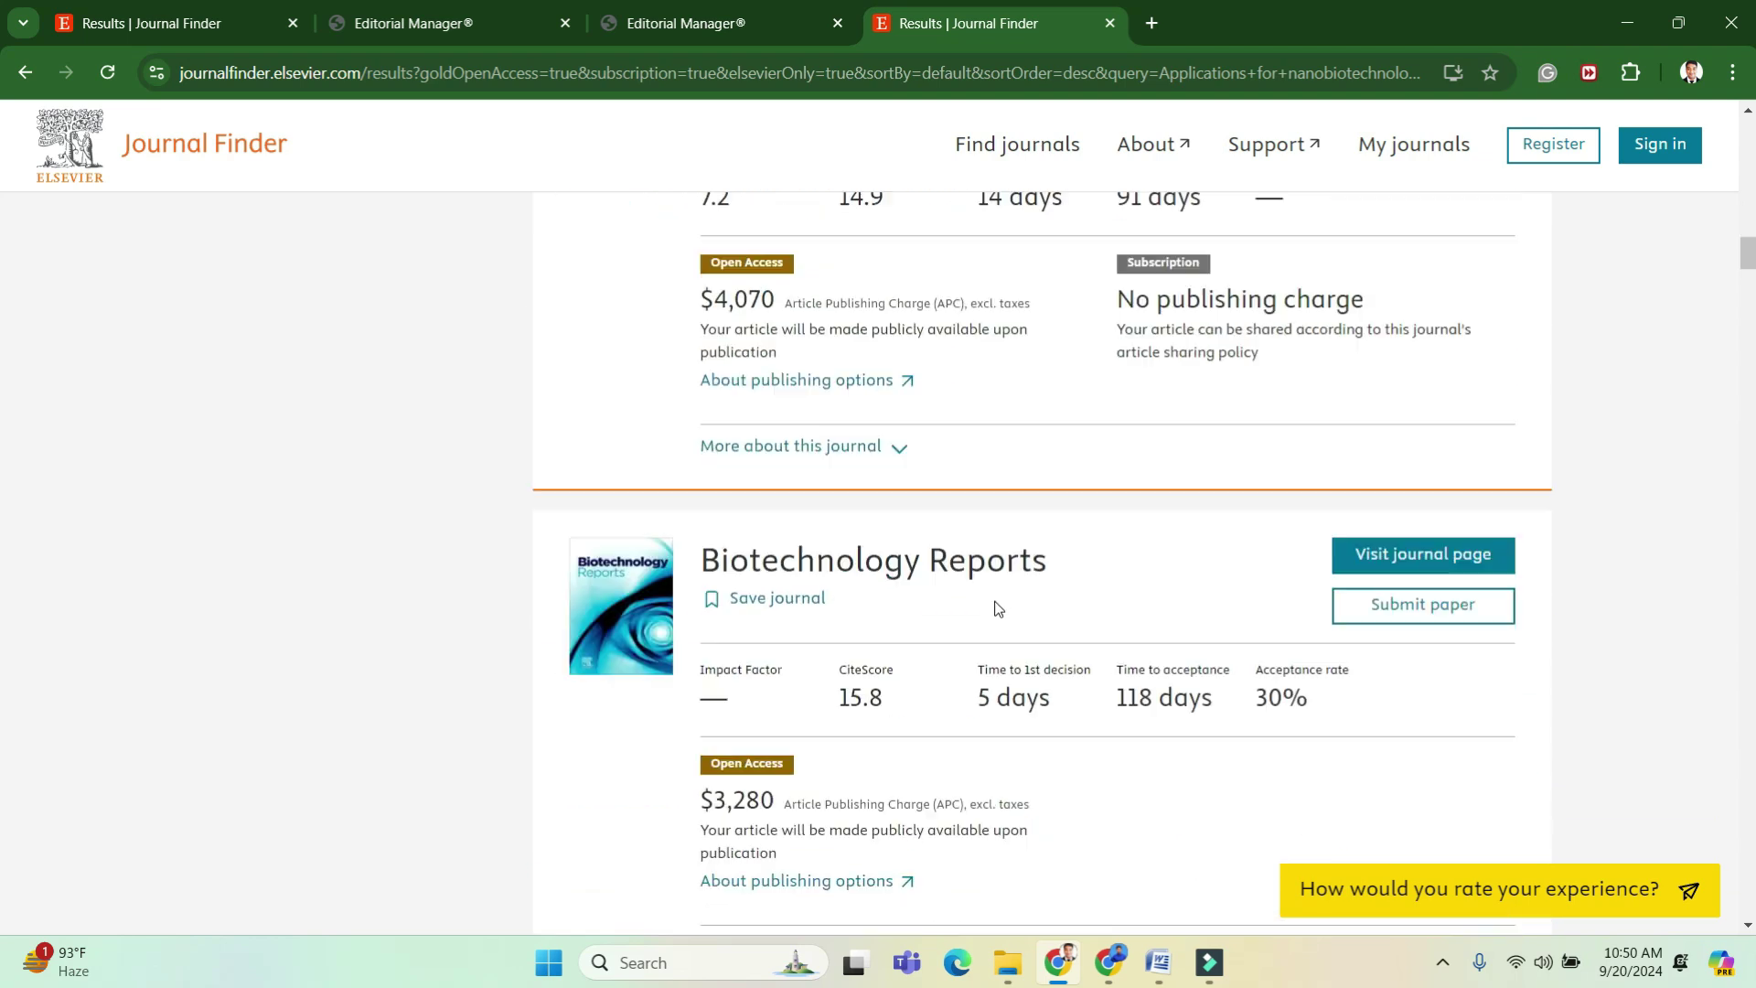
{"action": "scroll", "coordinate": [995, 610], "scroll_direction": "down", "scroll_amount": 10}
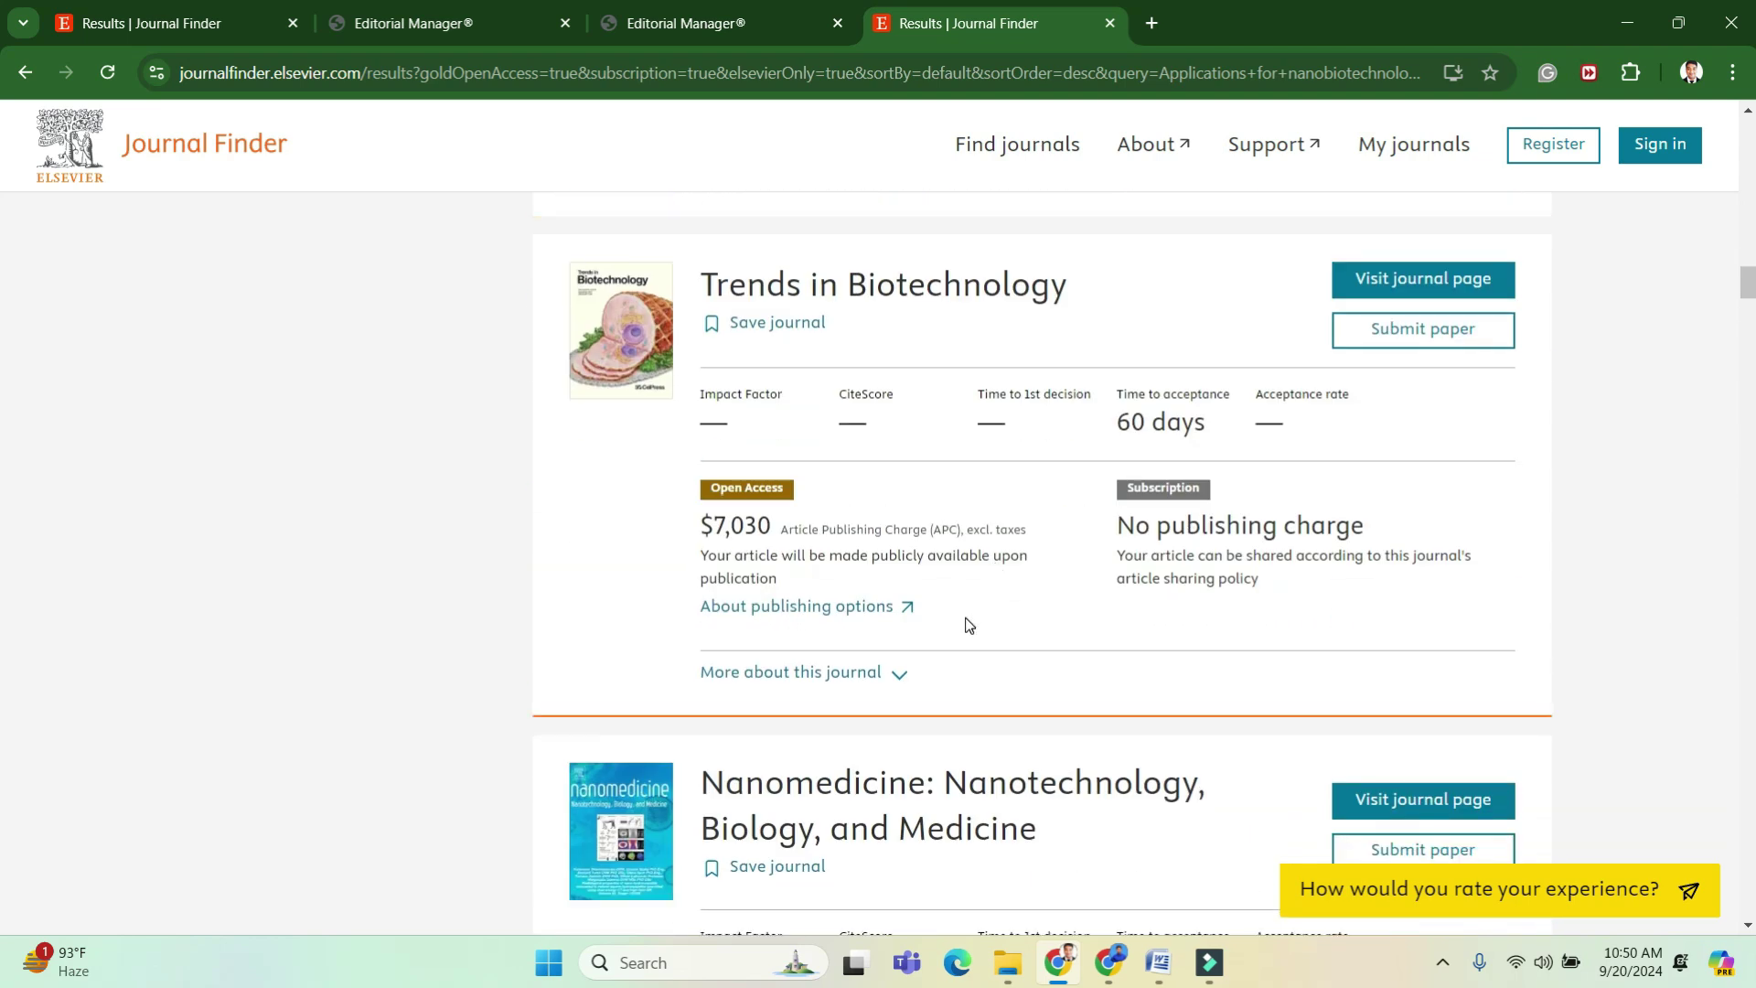
{"action": "scroll", "coordinate": [965, 624], "scroll_direction": "down", "scroll_amount": 1}
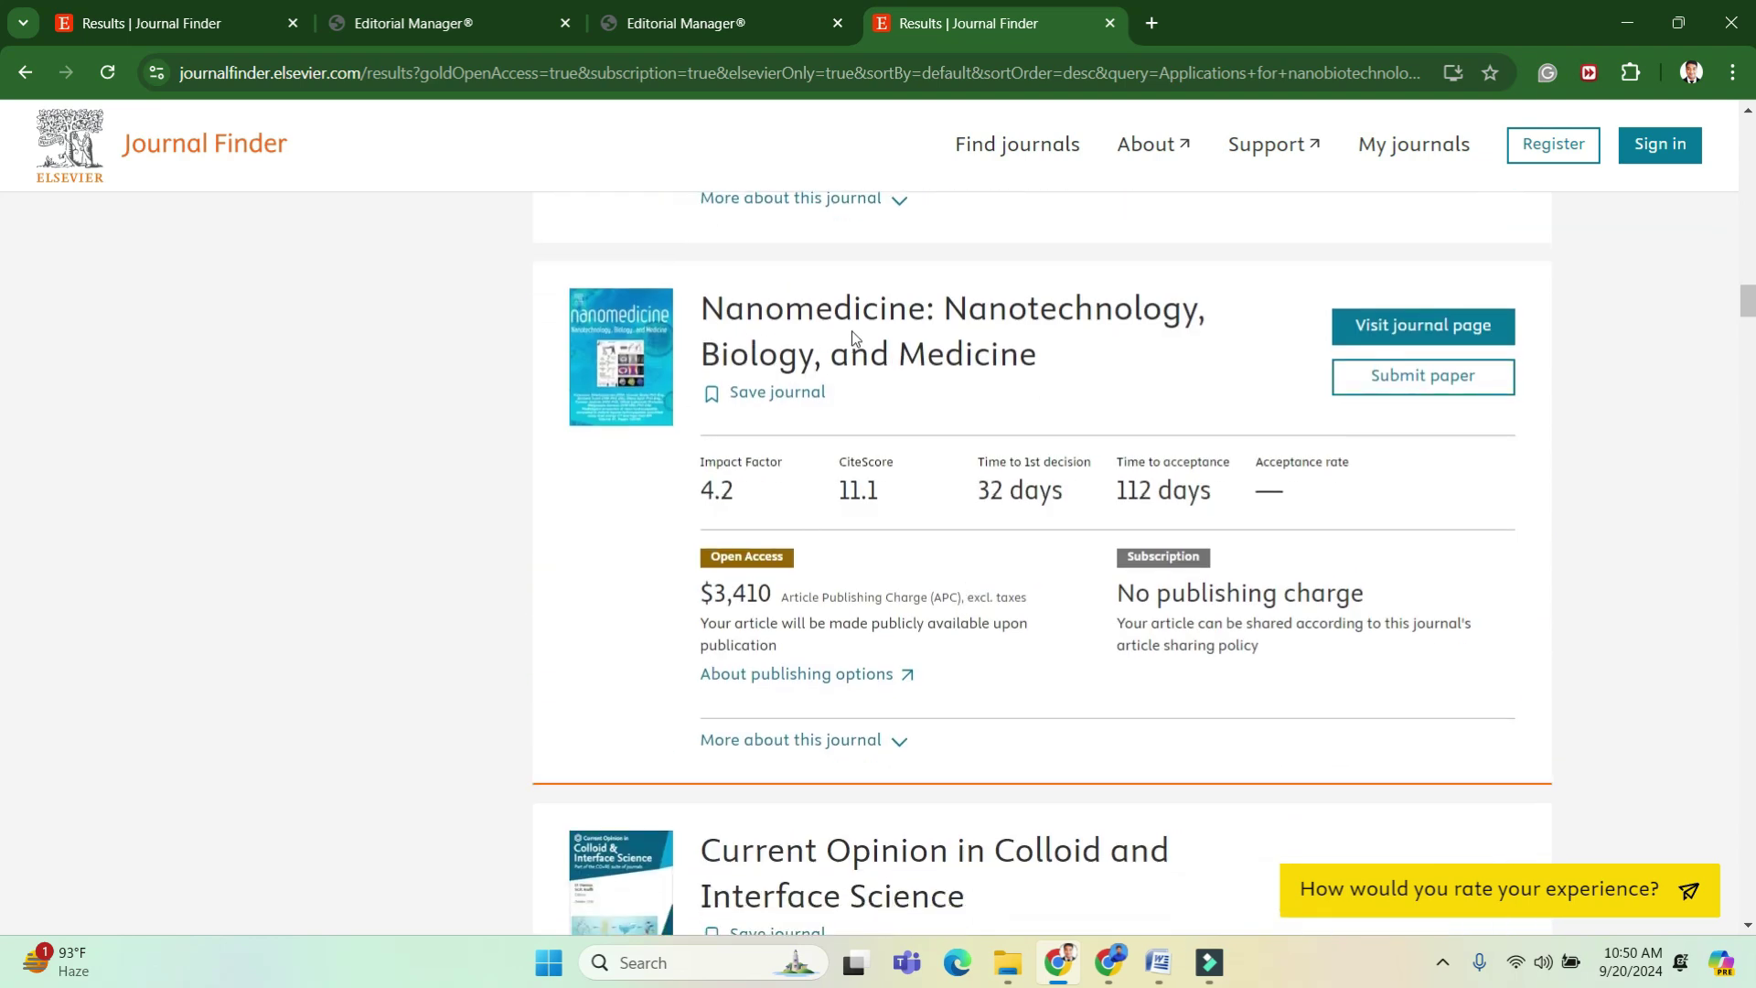
{"action": "scroll", "coordinate": [1189, 531], "scroll_direction": "up", "scroll_amount": 15}
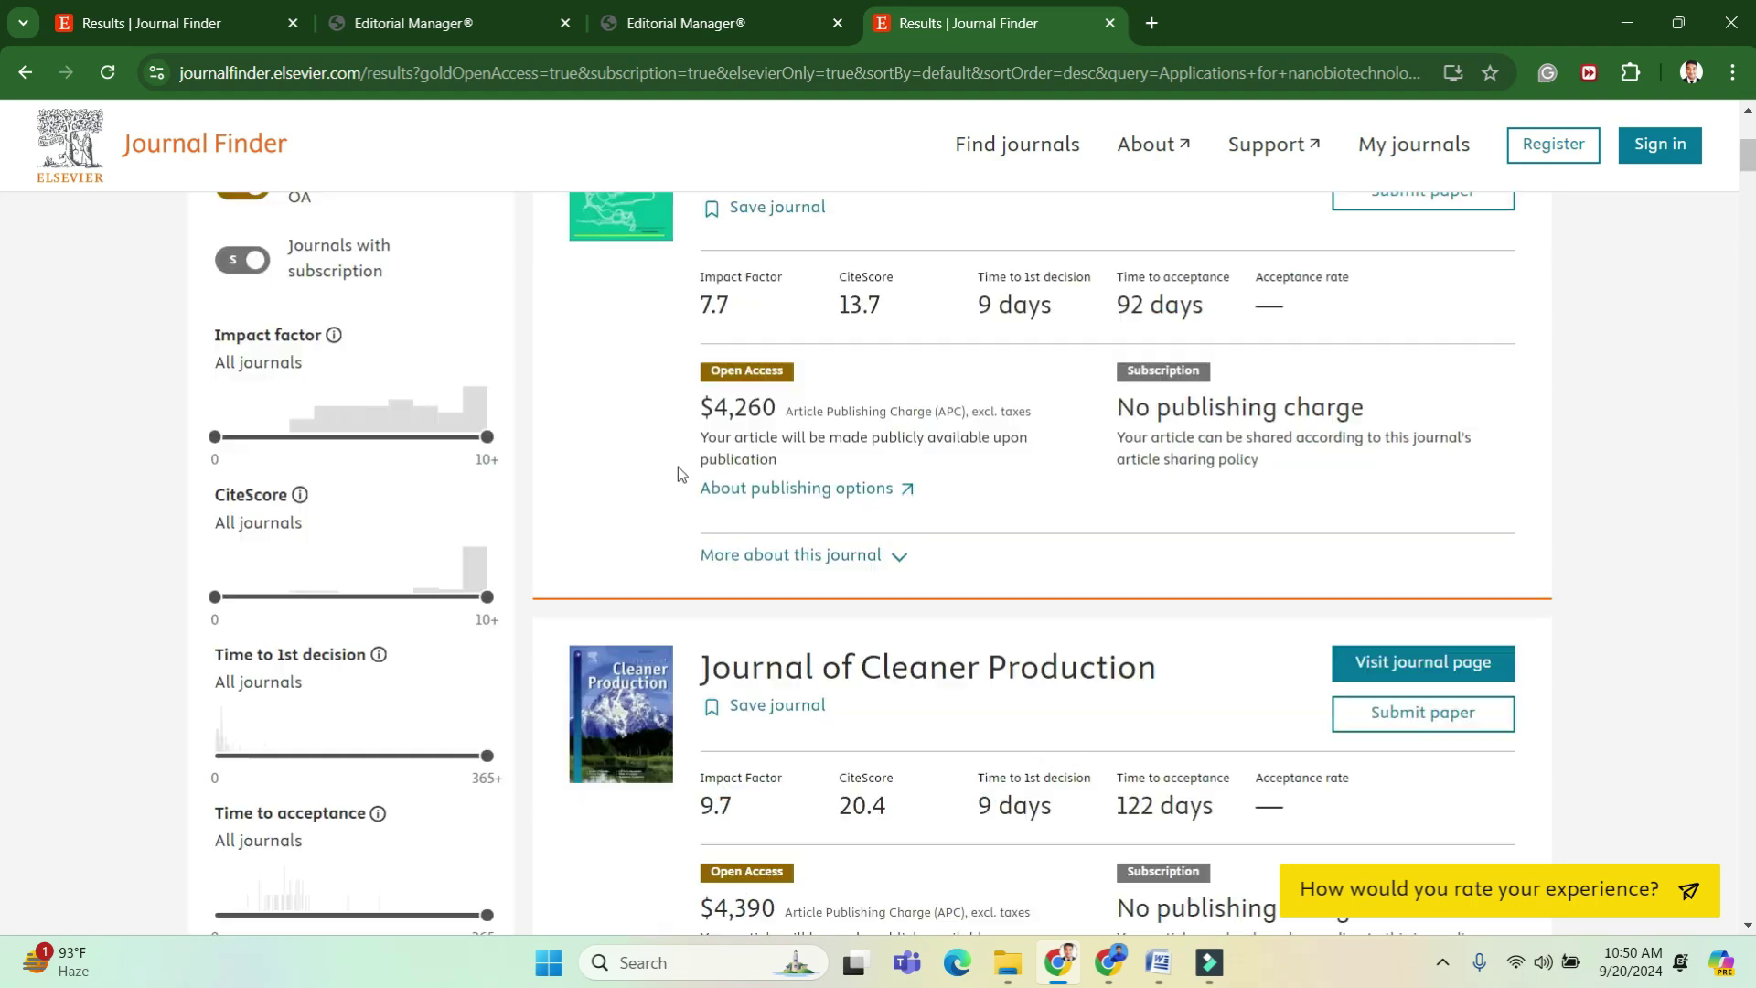
{"action": "scroll", "coordinate": [1088, 215], "scroll_direction": "up", "scroll_amount": 2}
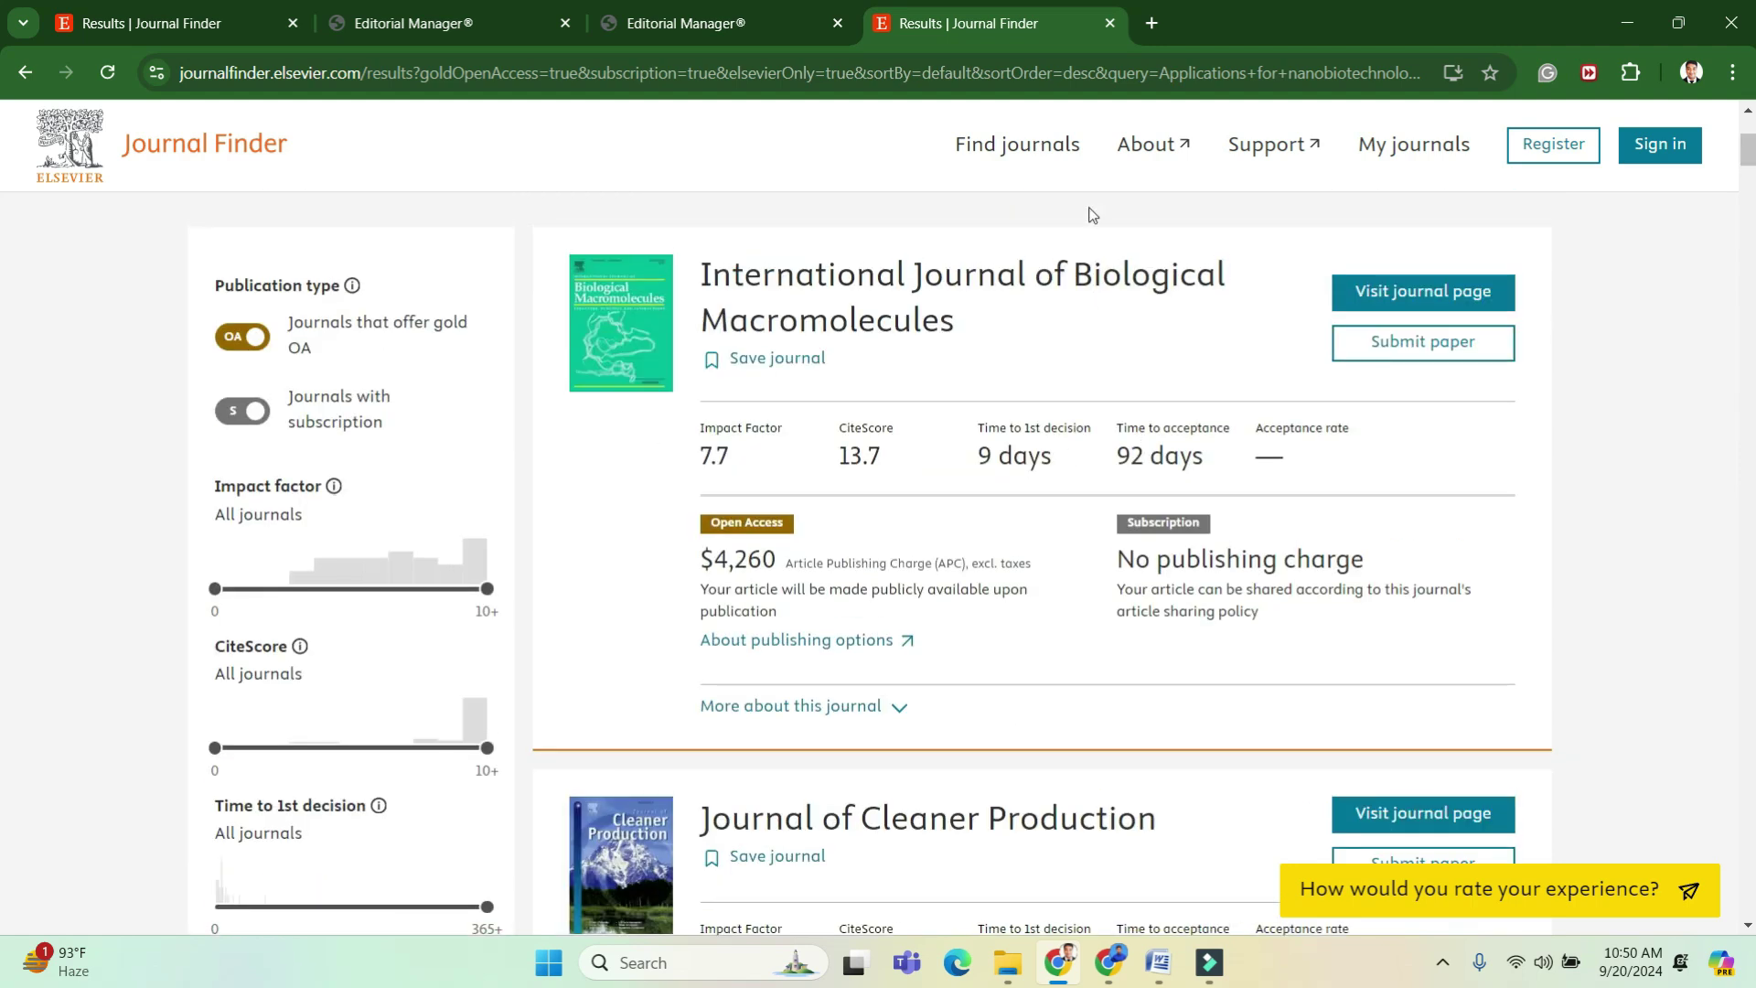
Search Google for 'bioprinting' in a new tab and open the Bioprinting ScienceDirect journal page.
{"action": "left_click", "coordinate": [1150, 35]}
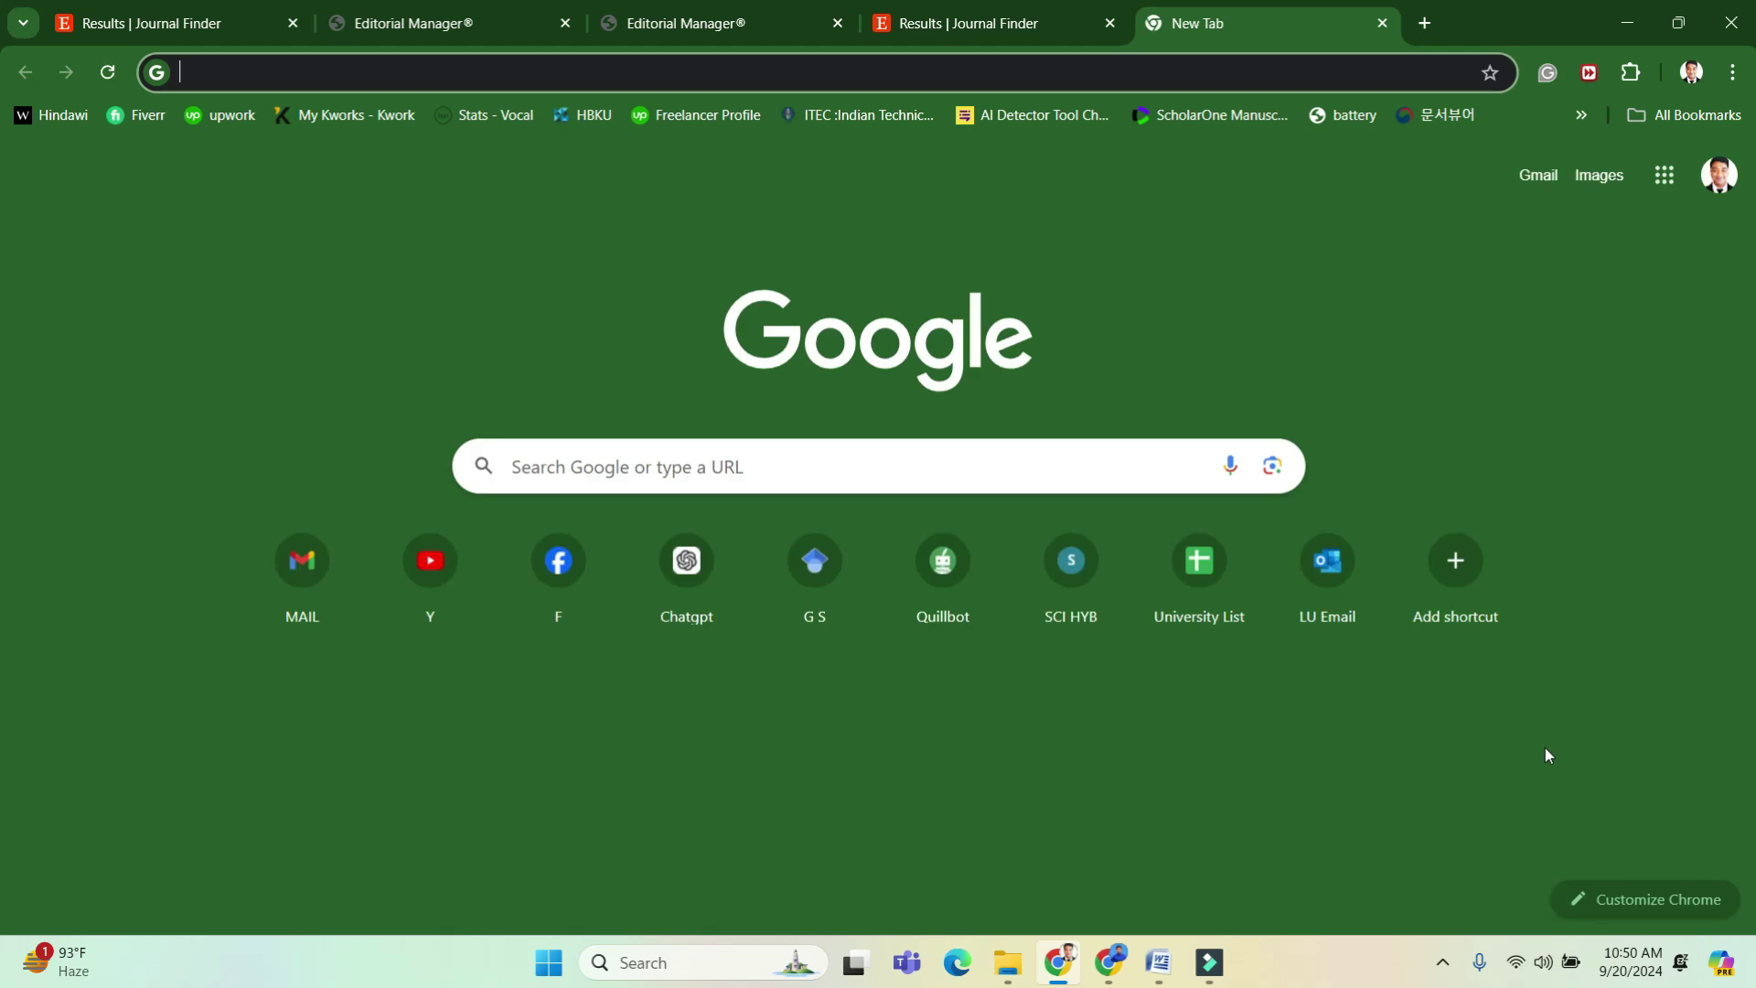
{"action": "type", "text": "Bi"}
{"action": "key", "text": "Return"}
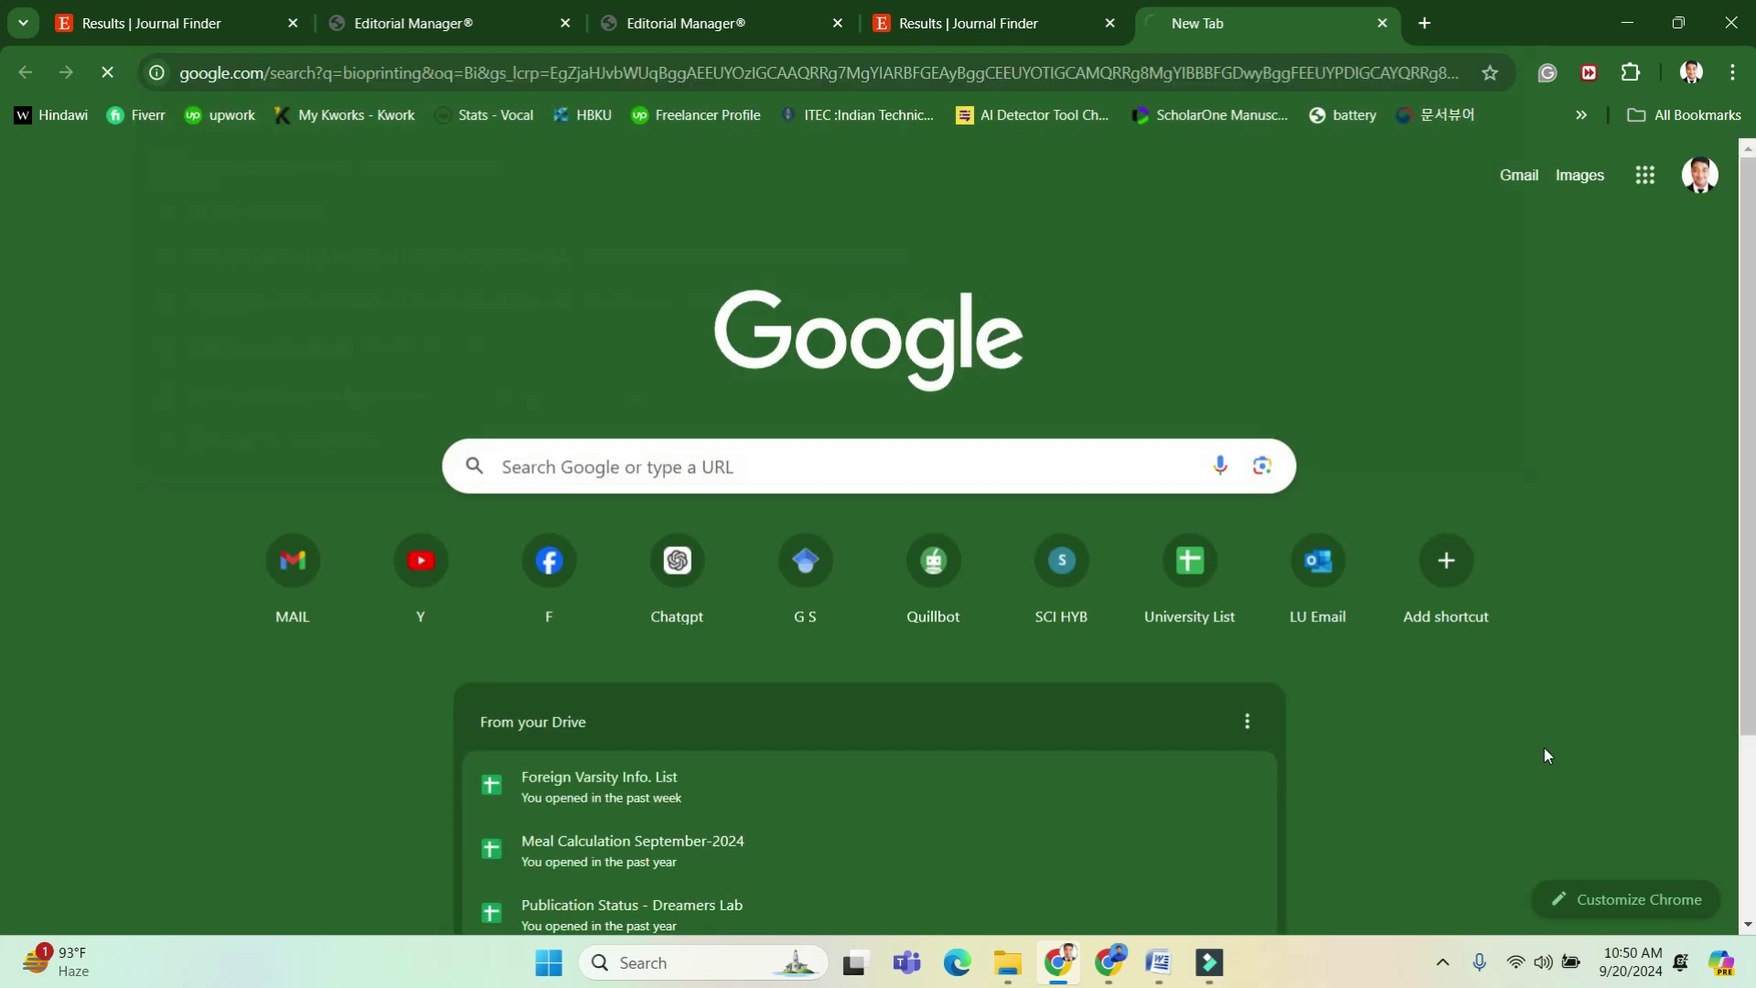
{"action": "scroll", "coordinate": [995, 774], "scroll_direction": "down", "scroll_amount": 15}
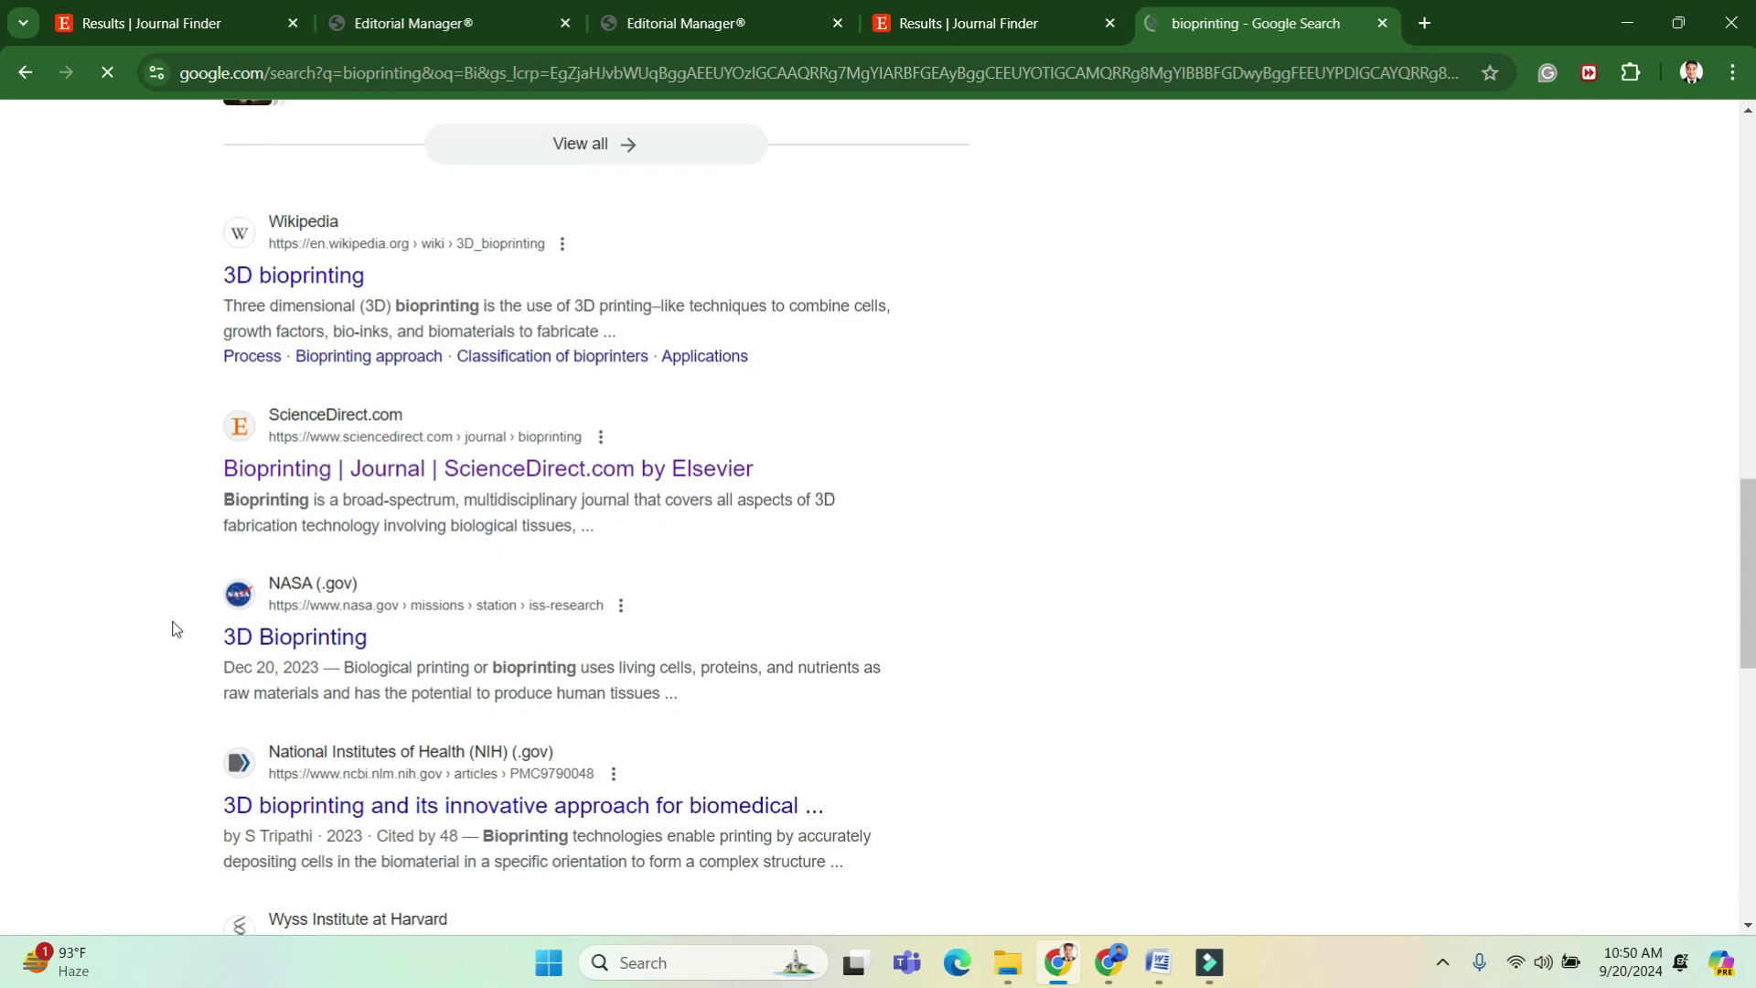
{"action": "scroll", "coordinate": [174, 628], "scroll_direction": "down", "scroll_amount": 1}
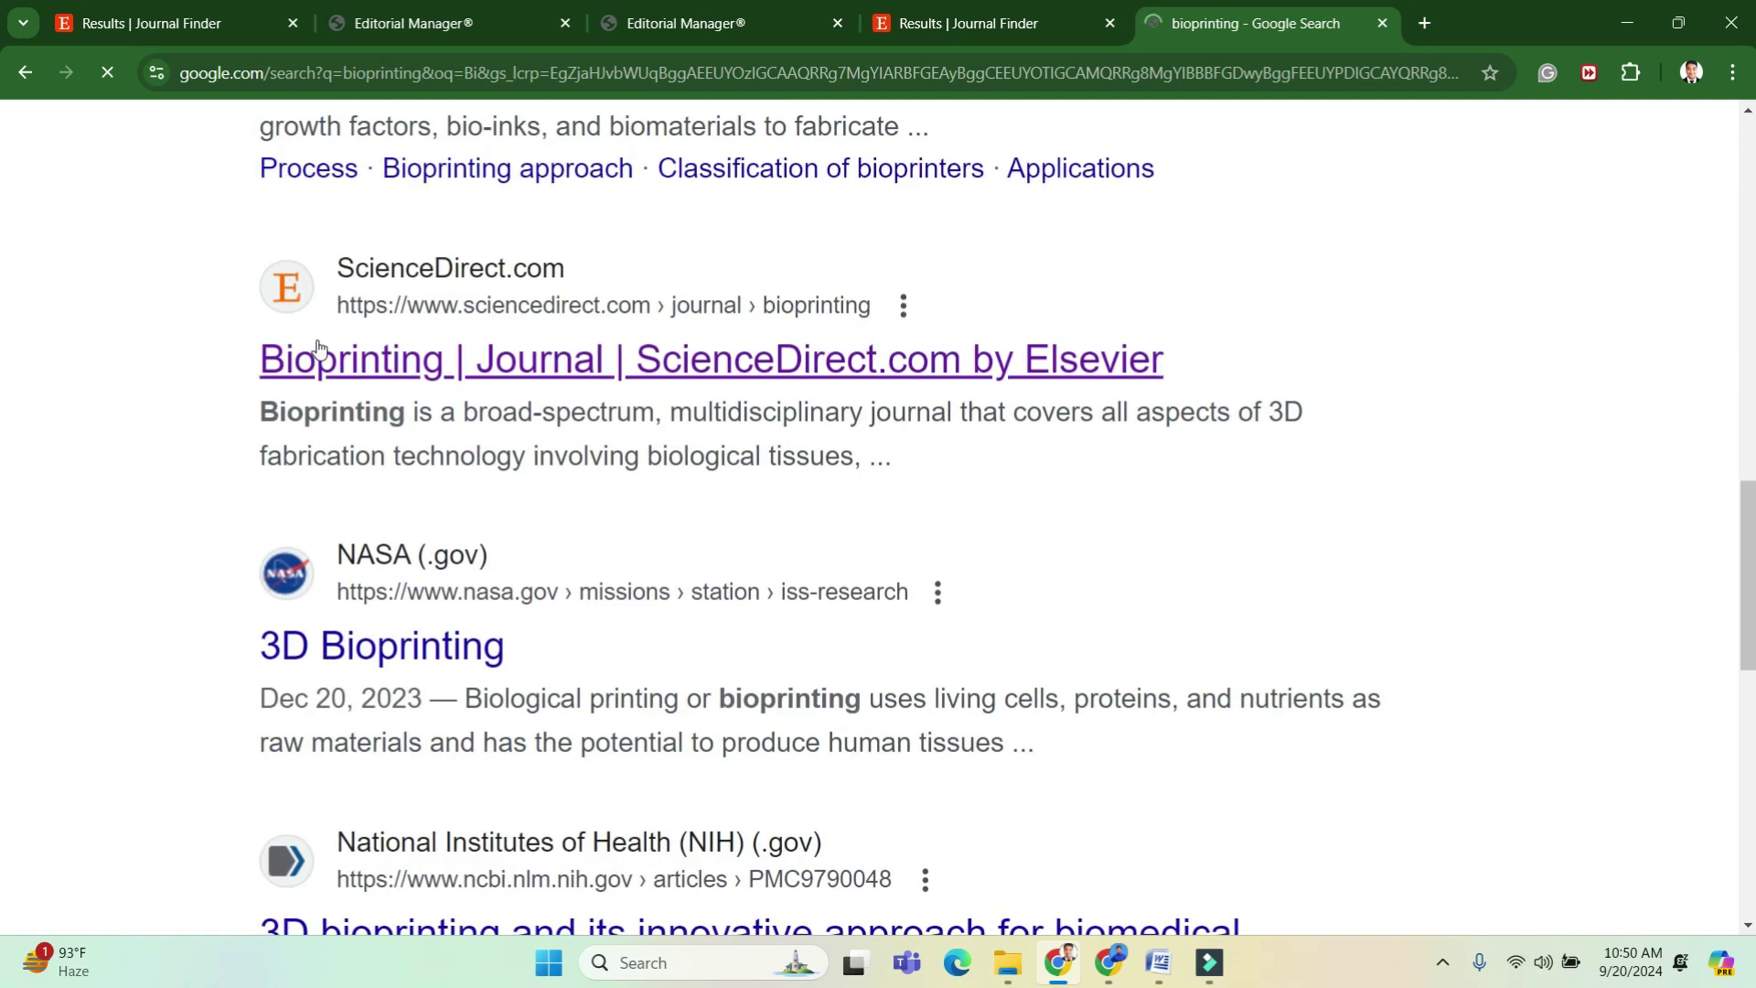
{"action": "scroll", "coordinate": [316, 345], "scroll_direction": "up", "scroll_amount": 3}
{"action": "left_click", "coordinate": [317, 347]}
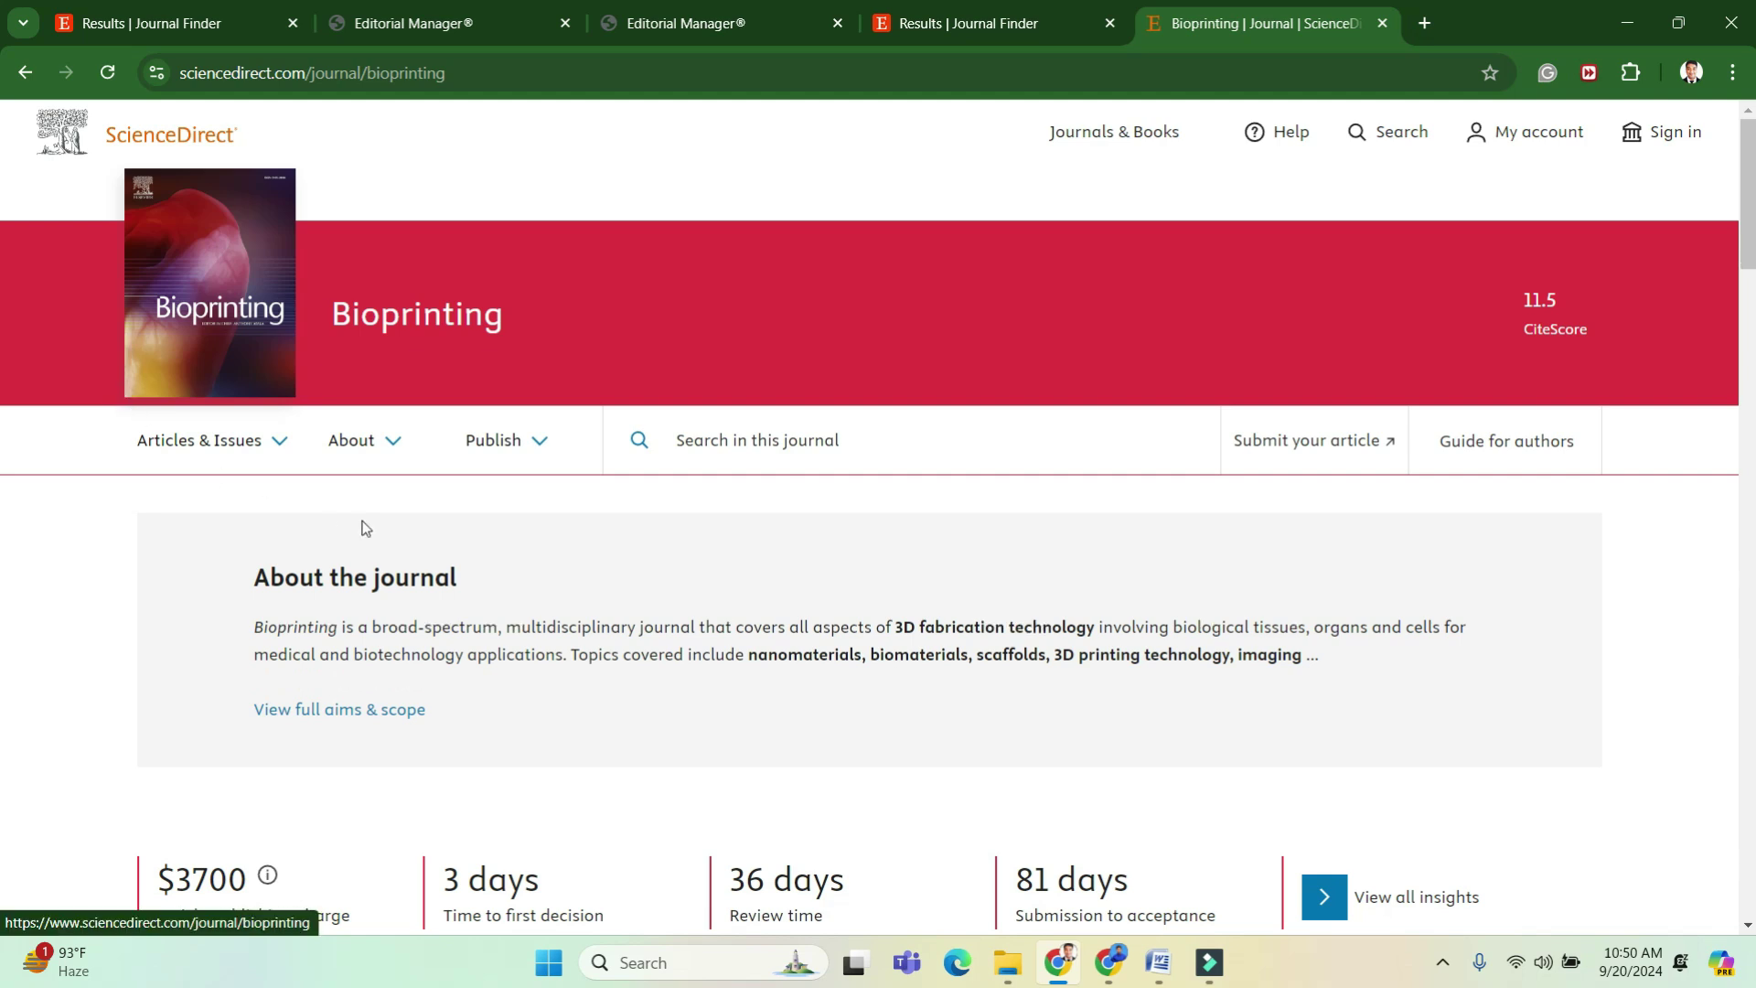
Choose 'Submit your article' from the Bioprinting journal's Publish menu.
{"action": "left_click", "coordinate": [538, 442]}
{"action": "left_click", "coordinate": [533, 446]}
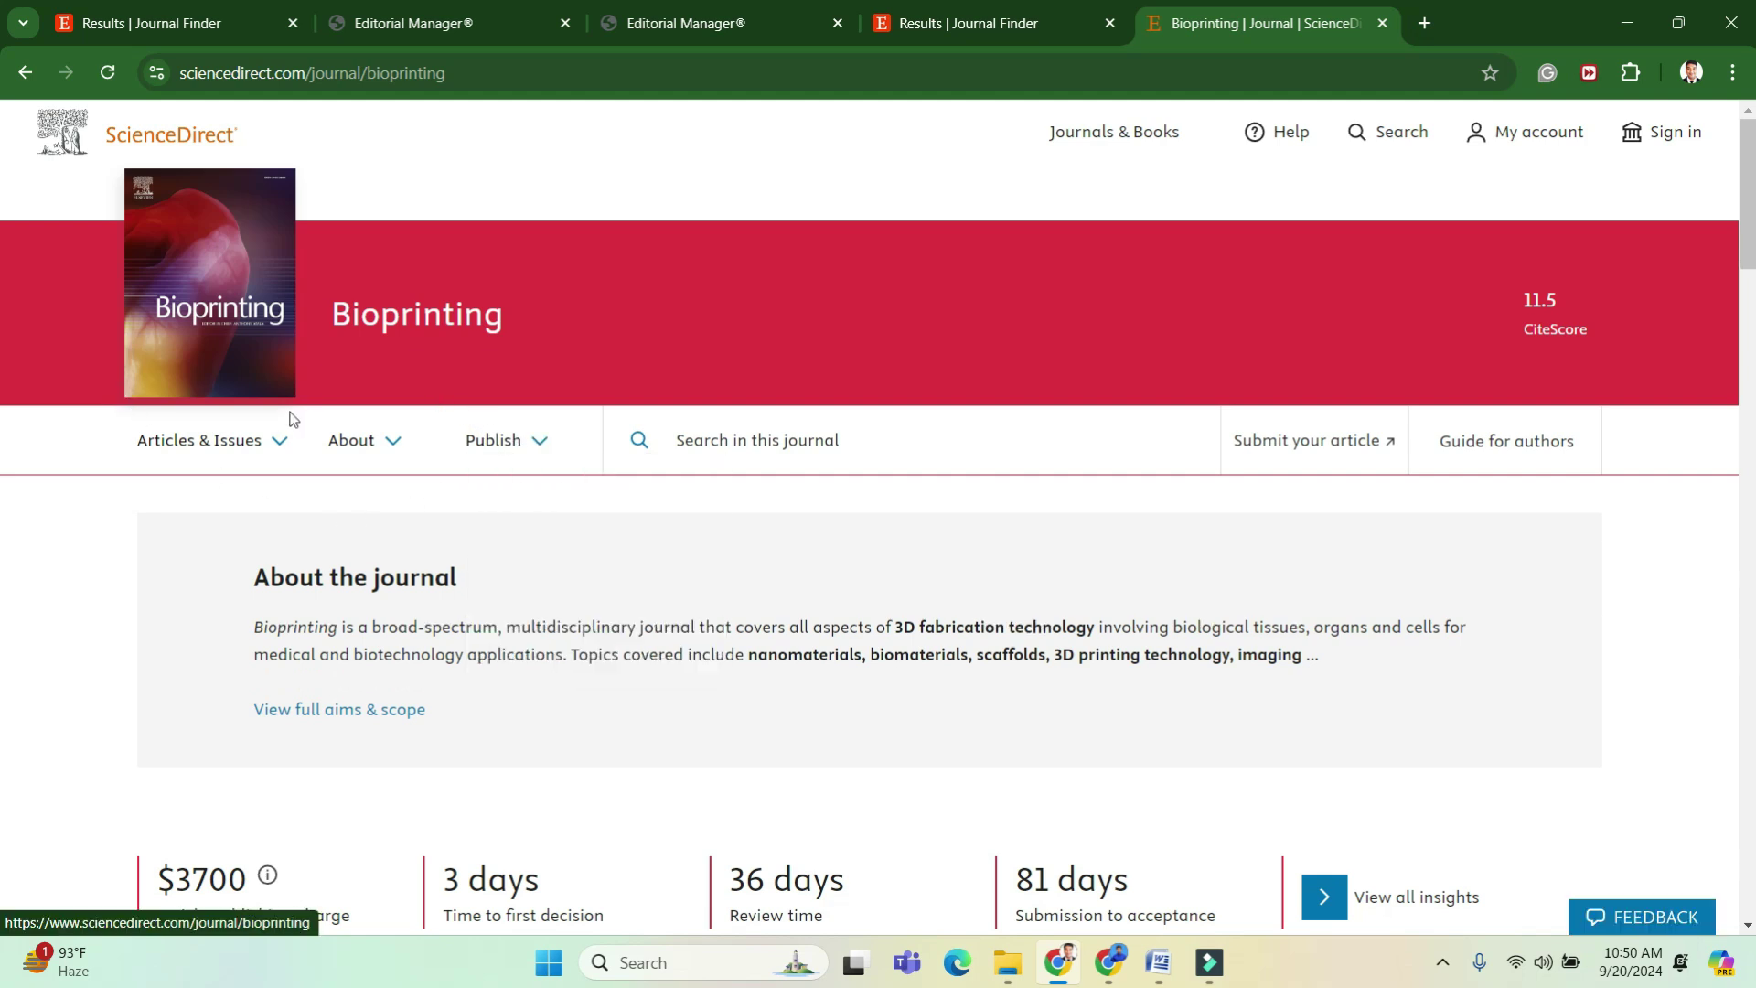
{"action": "scroll", "coordinate": [288, 419], "scroll_direction": "up", "scroll_amount": 3}
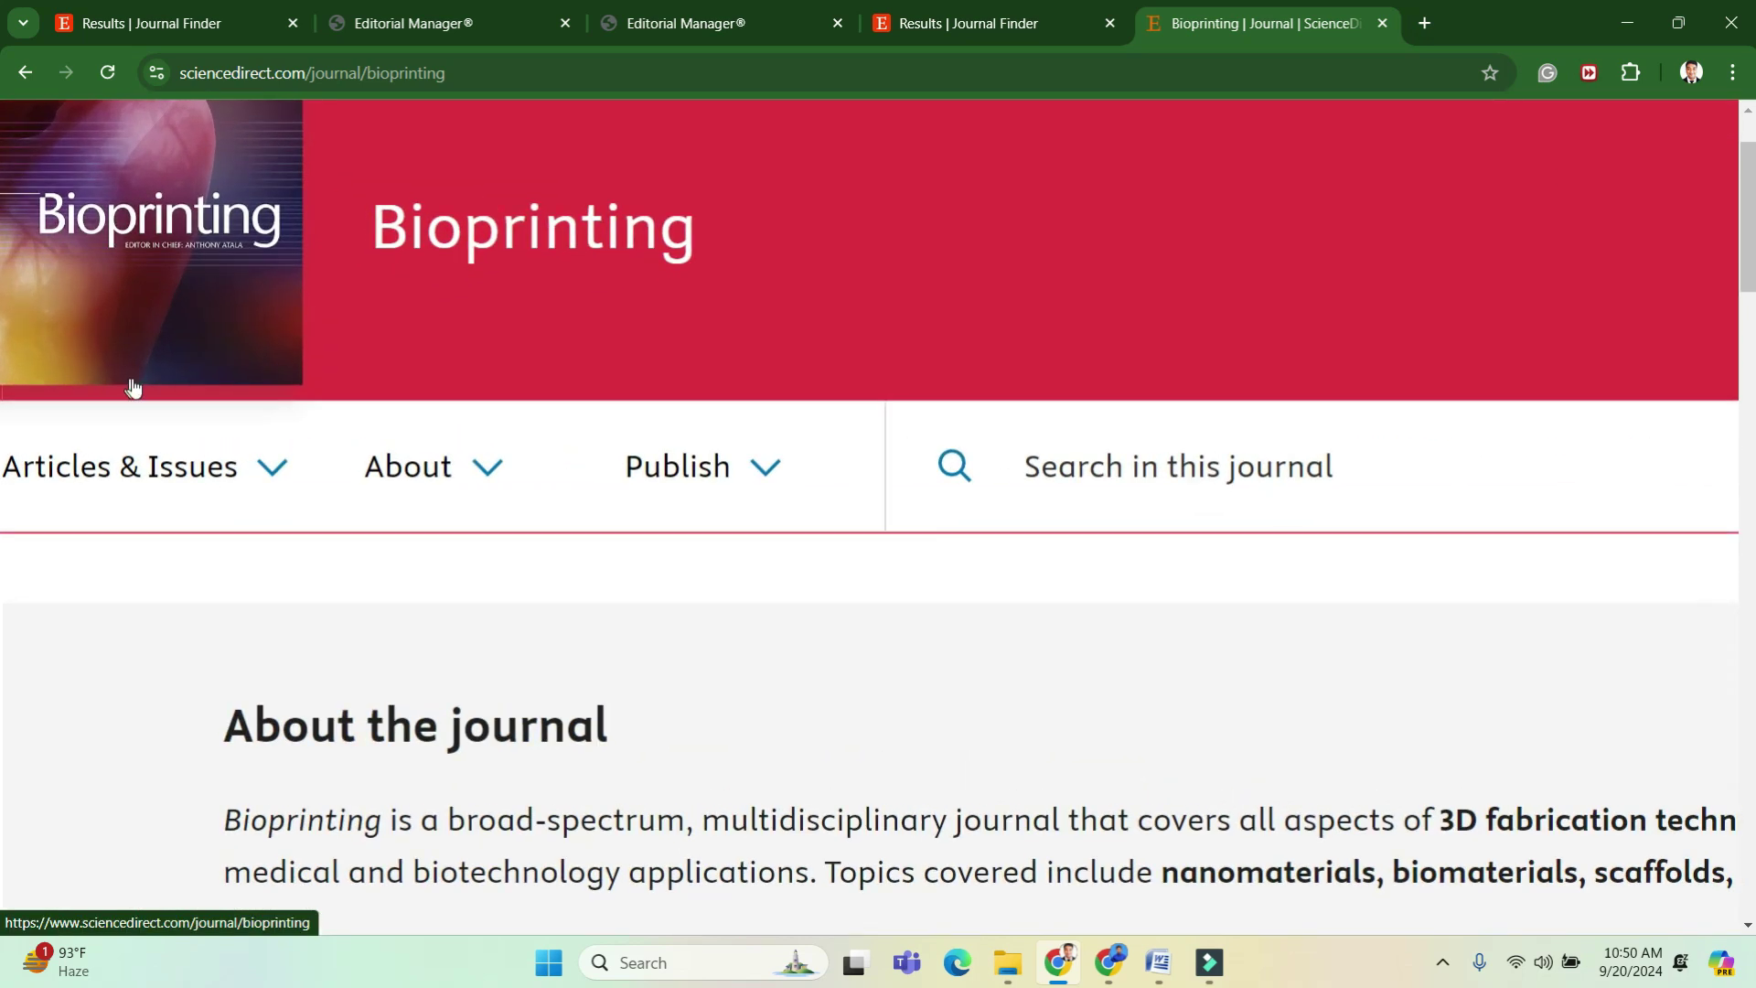
{"action": "left_click", "coordinate": [756, 468]}
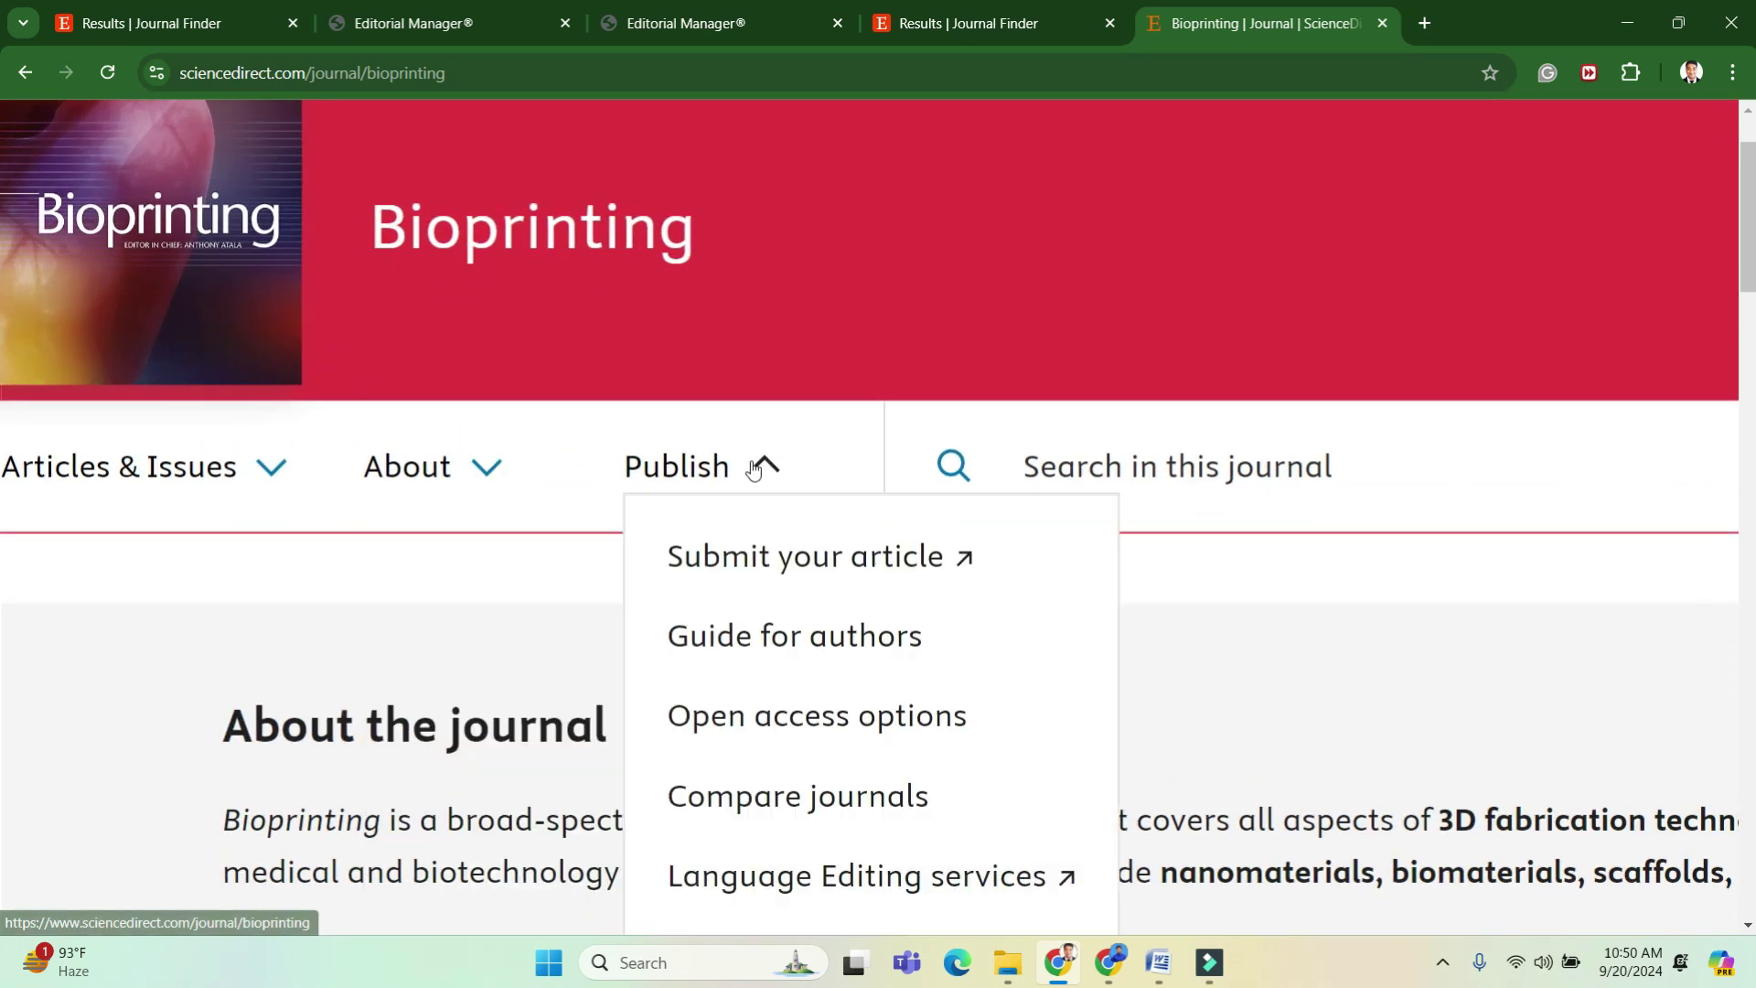
{"action": "left_click", "coordinate": [846, 574]}
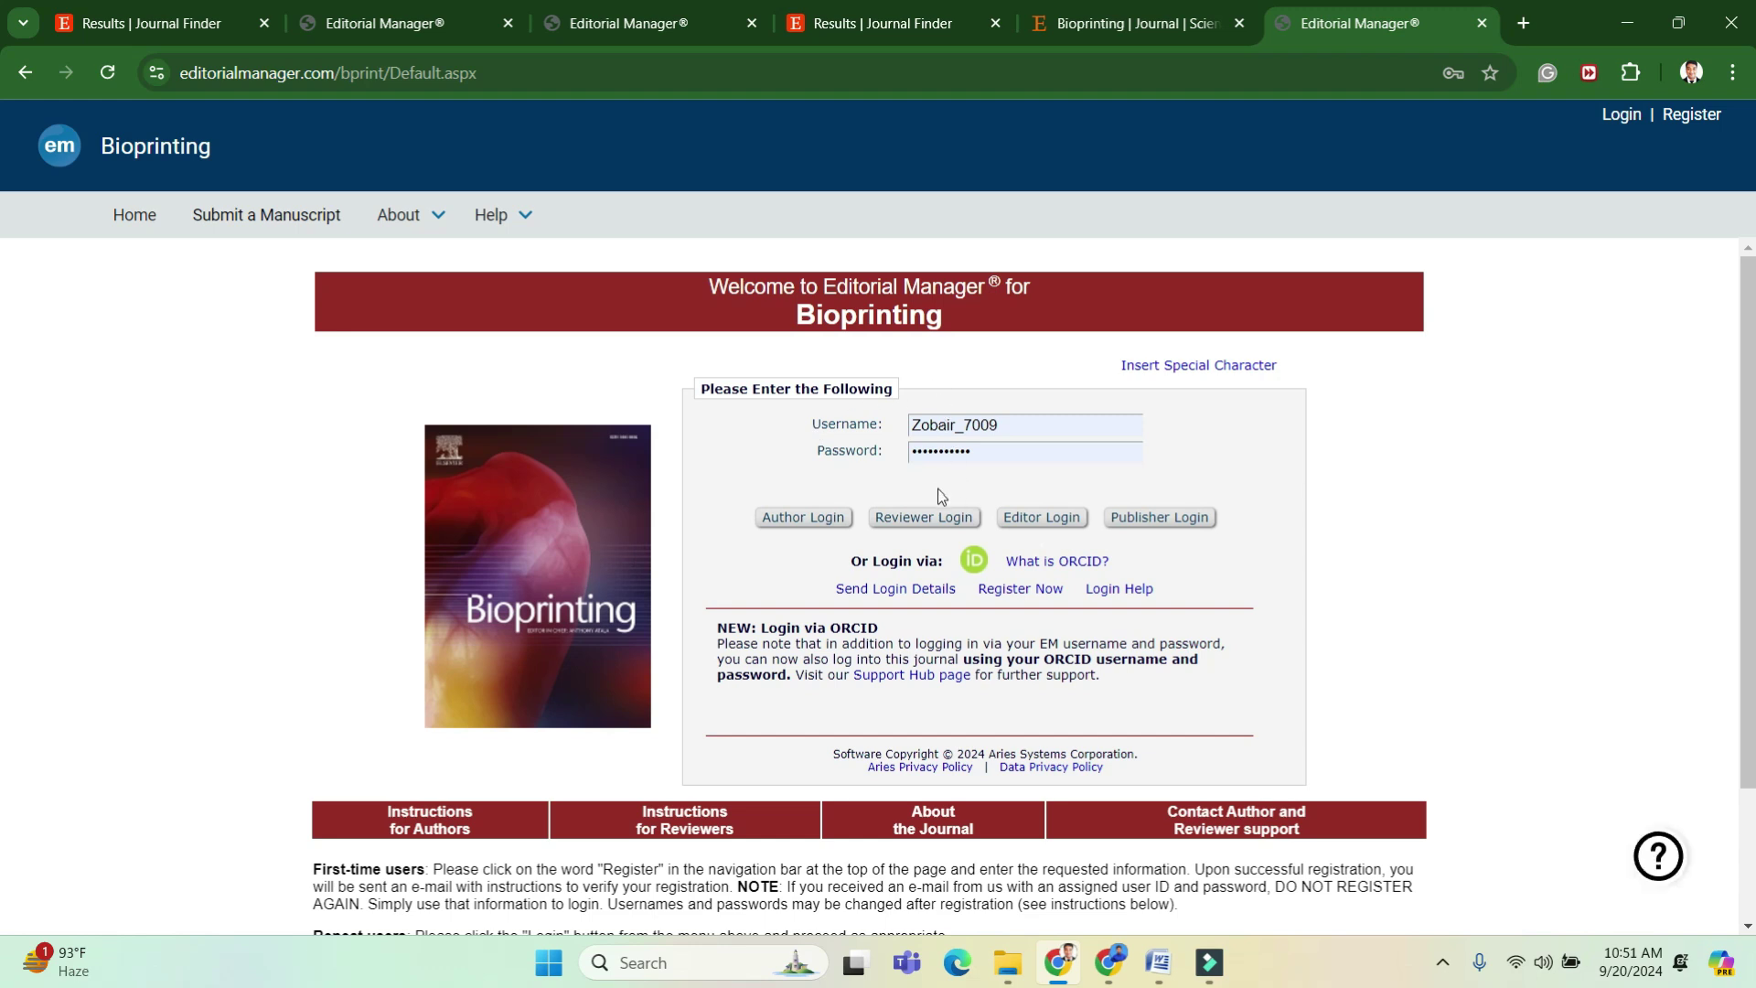
{"action": "scroll", "coordinate": [930, 486], "scroll_direction": "up", "scroll_amount": 3}
{"action": "scroll", "coordinate": [926, 500], "scroll_direction": "down", "scroll_amount": 1}
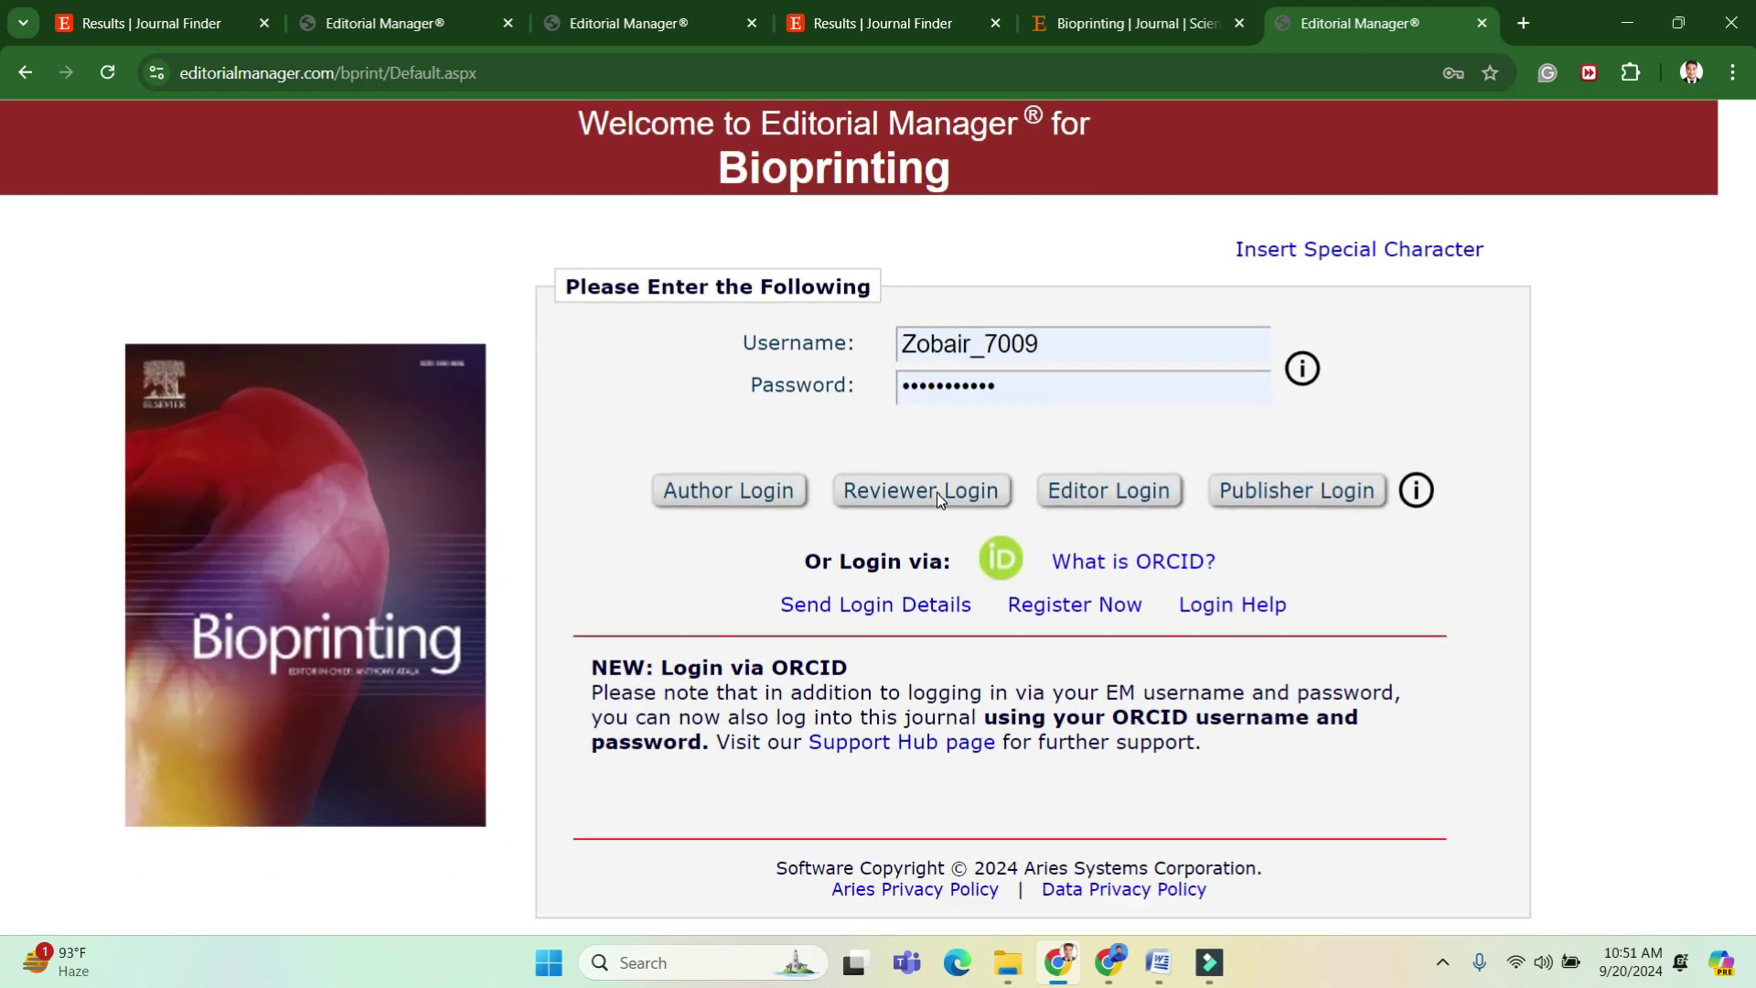
{"action": "scroll", "coordinate": [1060, 838], "scroll_direction": "down", "scroll_amount": 1}
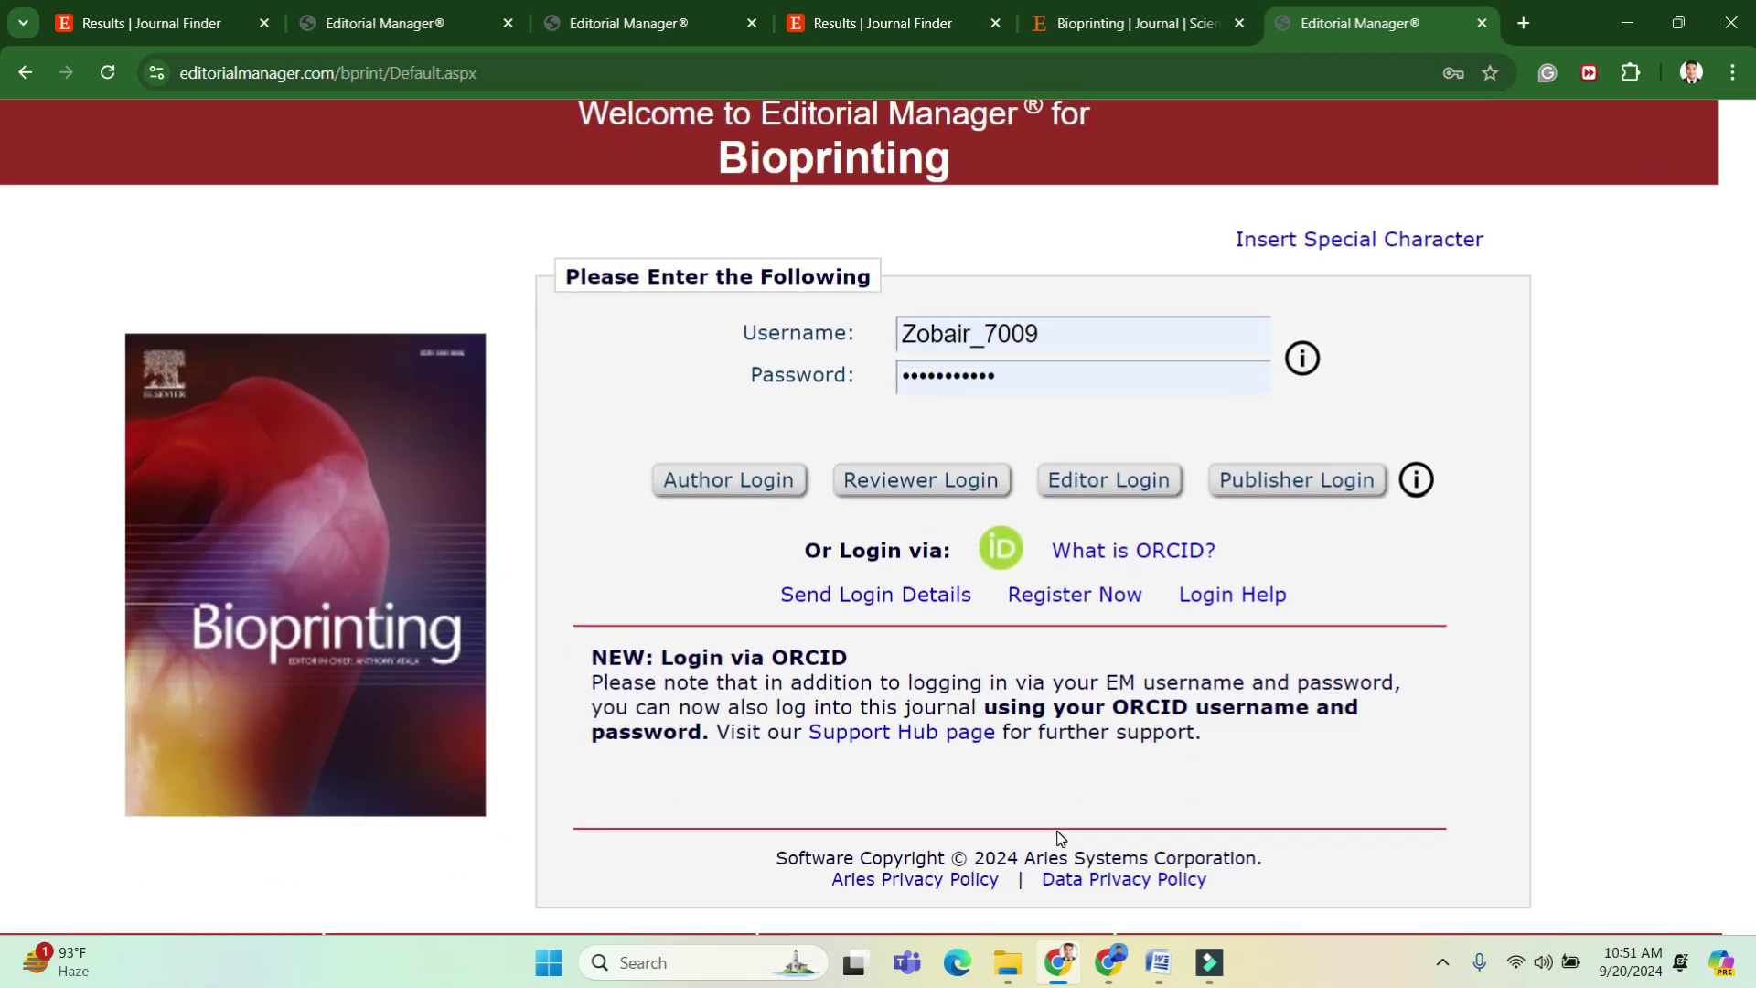
{"action": "scroll", "coordinate": [1060, 838], "scroll_direction": "up", "scroll_amount": 3}
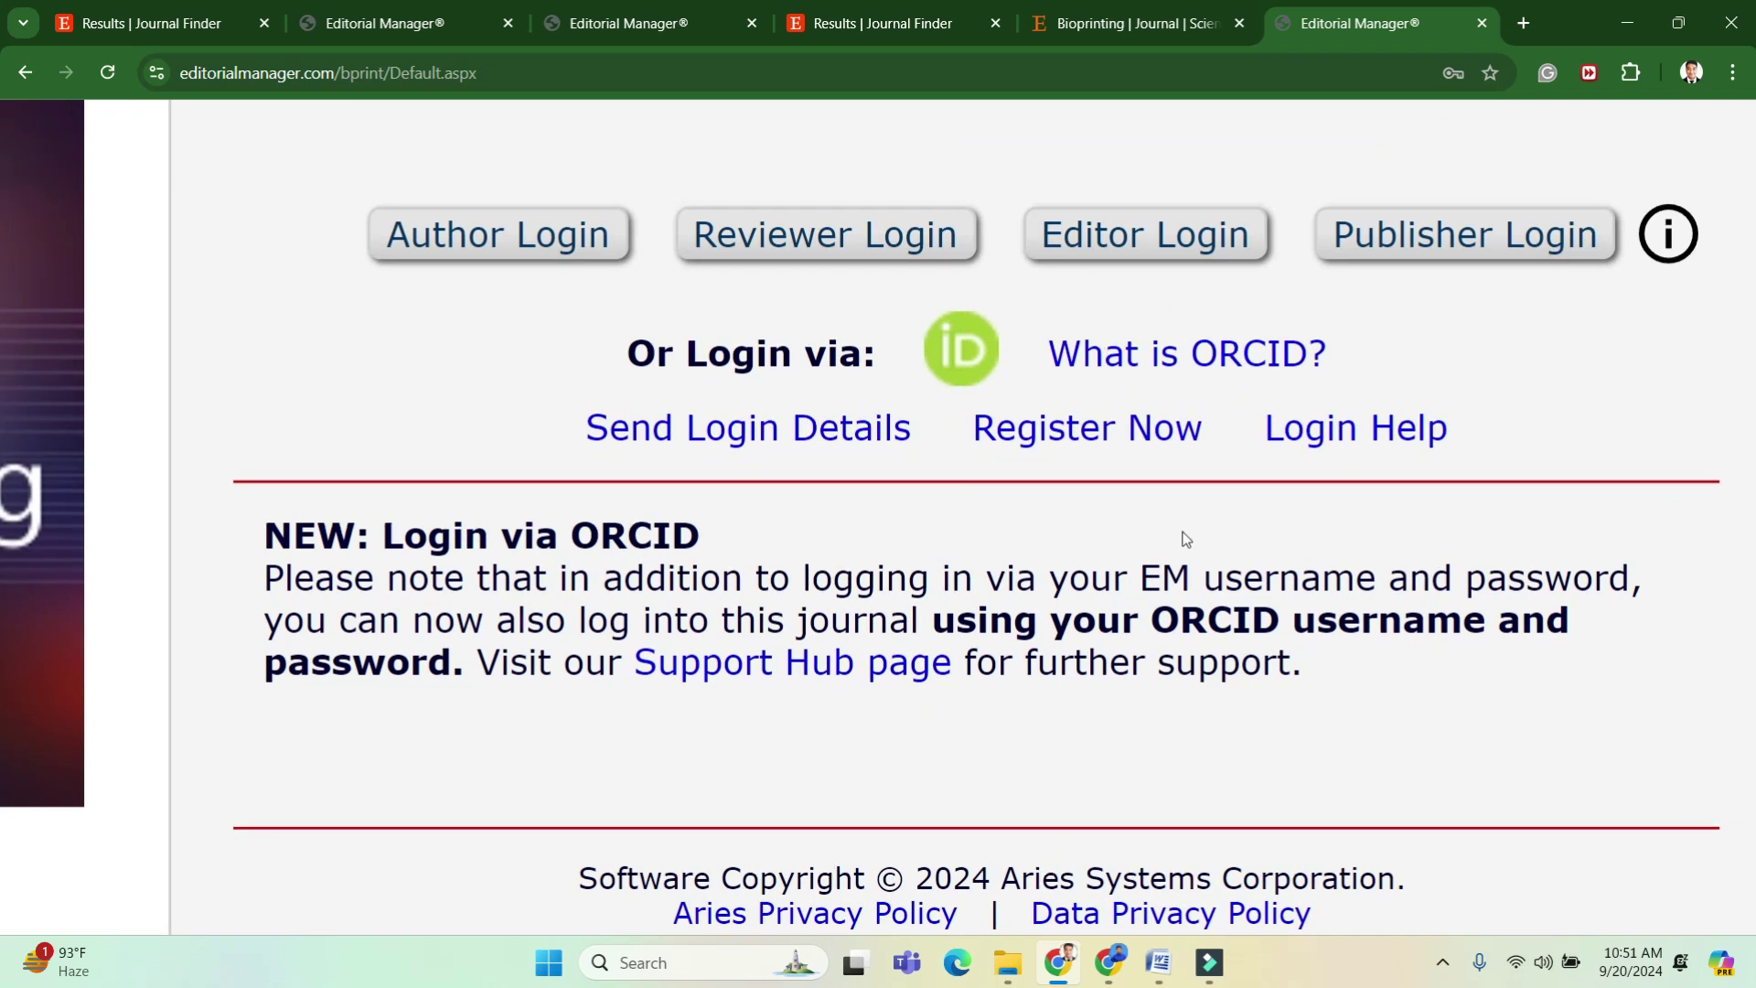
{"action": "left_click", "coordinate": [1034, 433]}
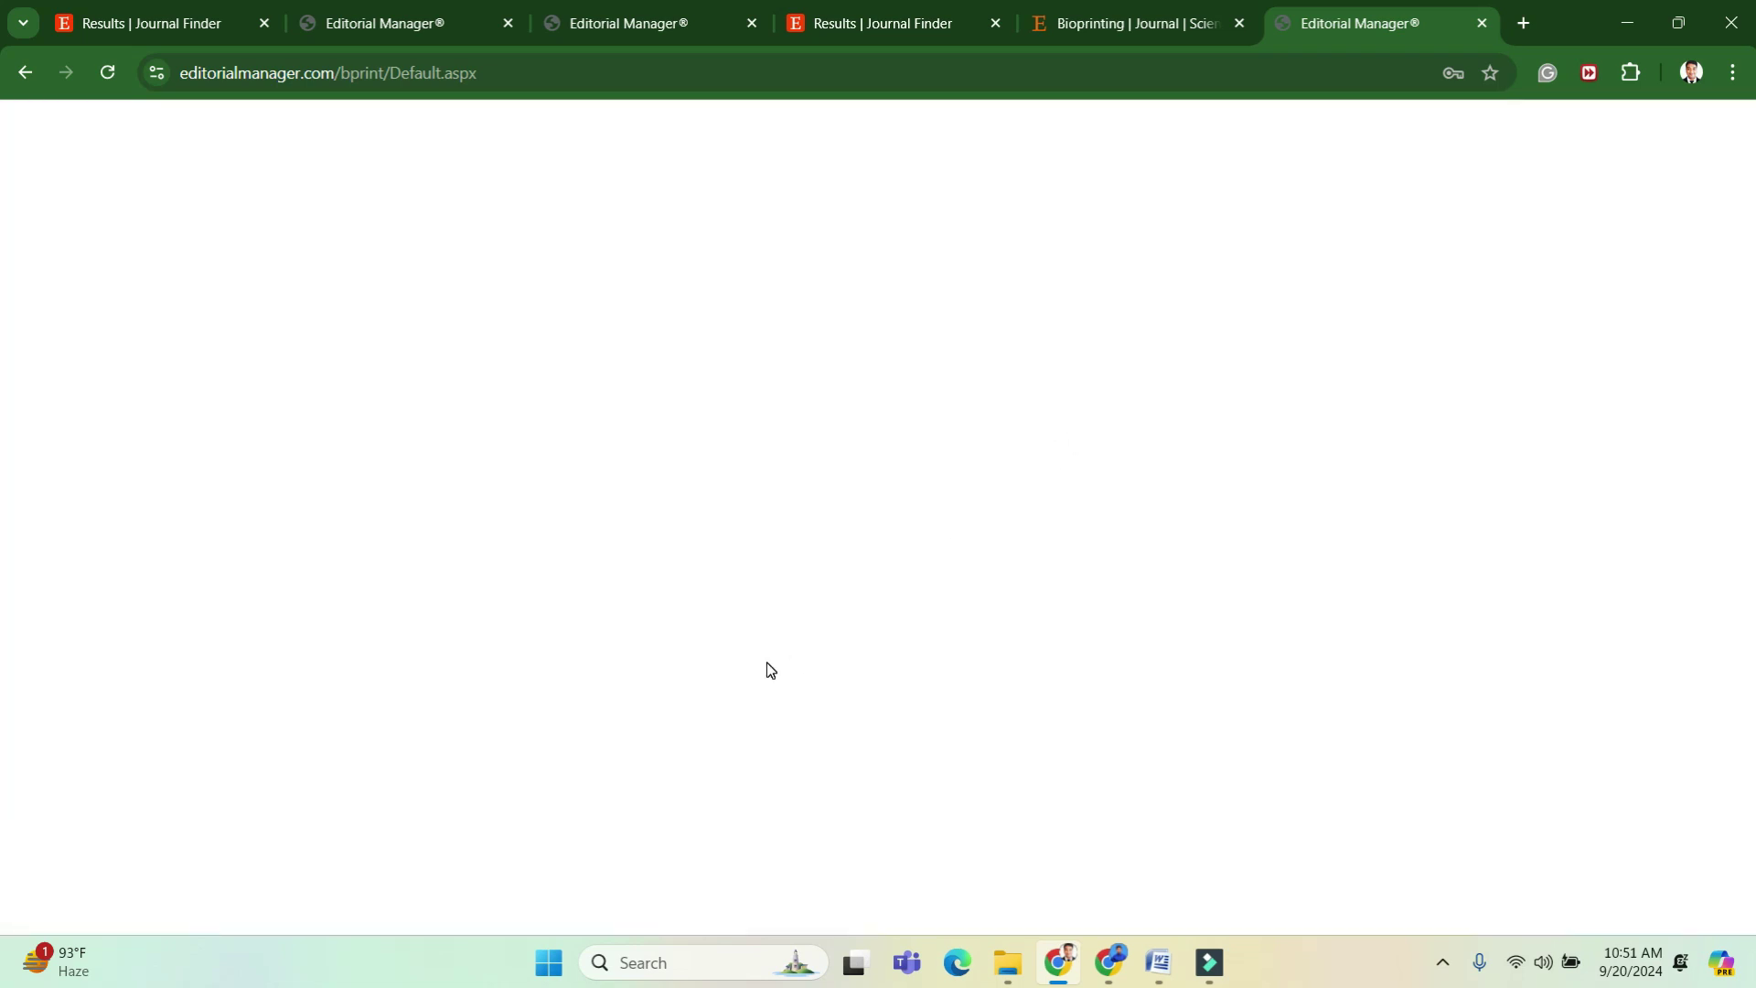
{"action": "scroll", "coordinate": [766, 662], "scroll_direction": "left", "scroll_amount": 15}
{"action": "scroll", "coordinate": [720, 669], "scroll_direction": "left", "scroll_amount": 5}
{"action": "scroll", "coordinate": [720, 668], "scroll_direction": "up", "scroll_amount": 1}
{"action": "scroll", "coordinate": [719, 672], "scroll_direction": "right", "scroll_amount": 10}
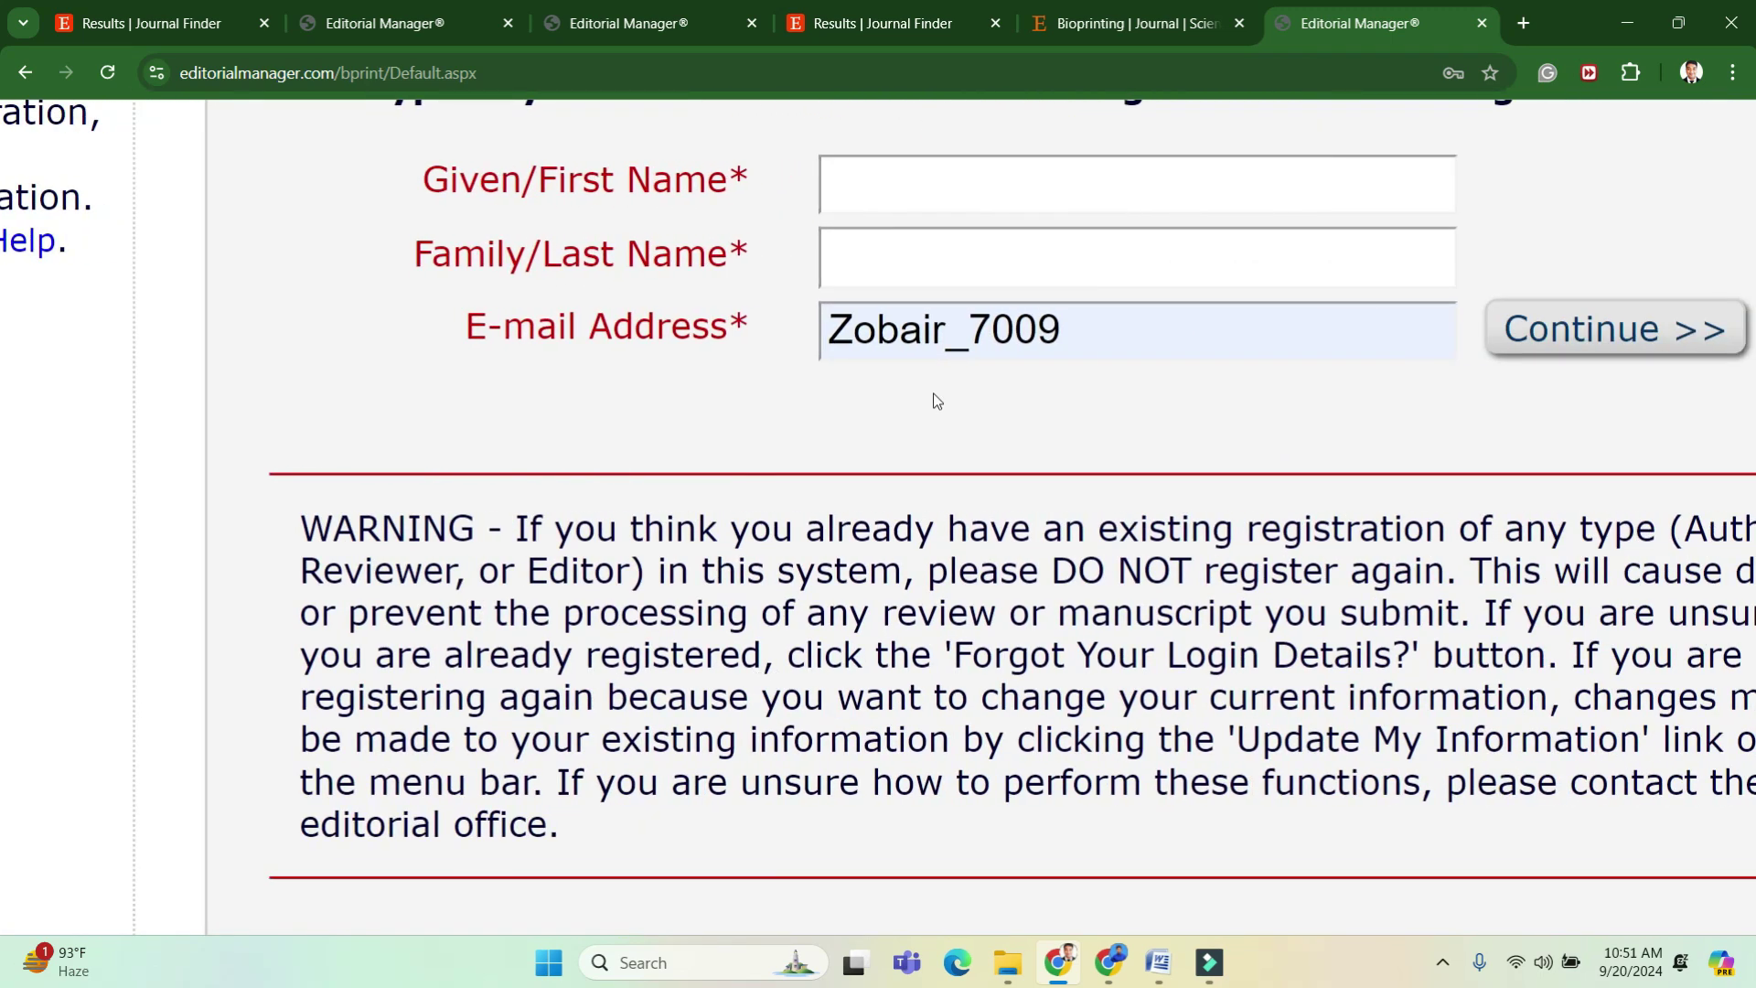
{"action": "scroll", "coordinate": [1095, 757], "scroll_direction": "down", "scroll_amount": 10}
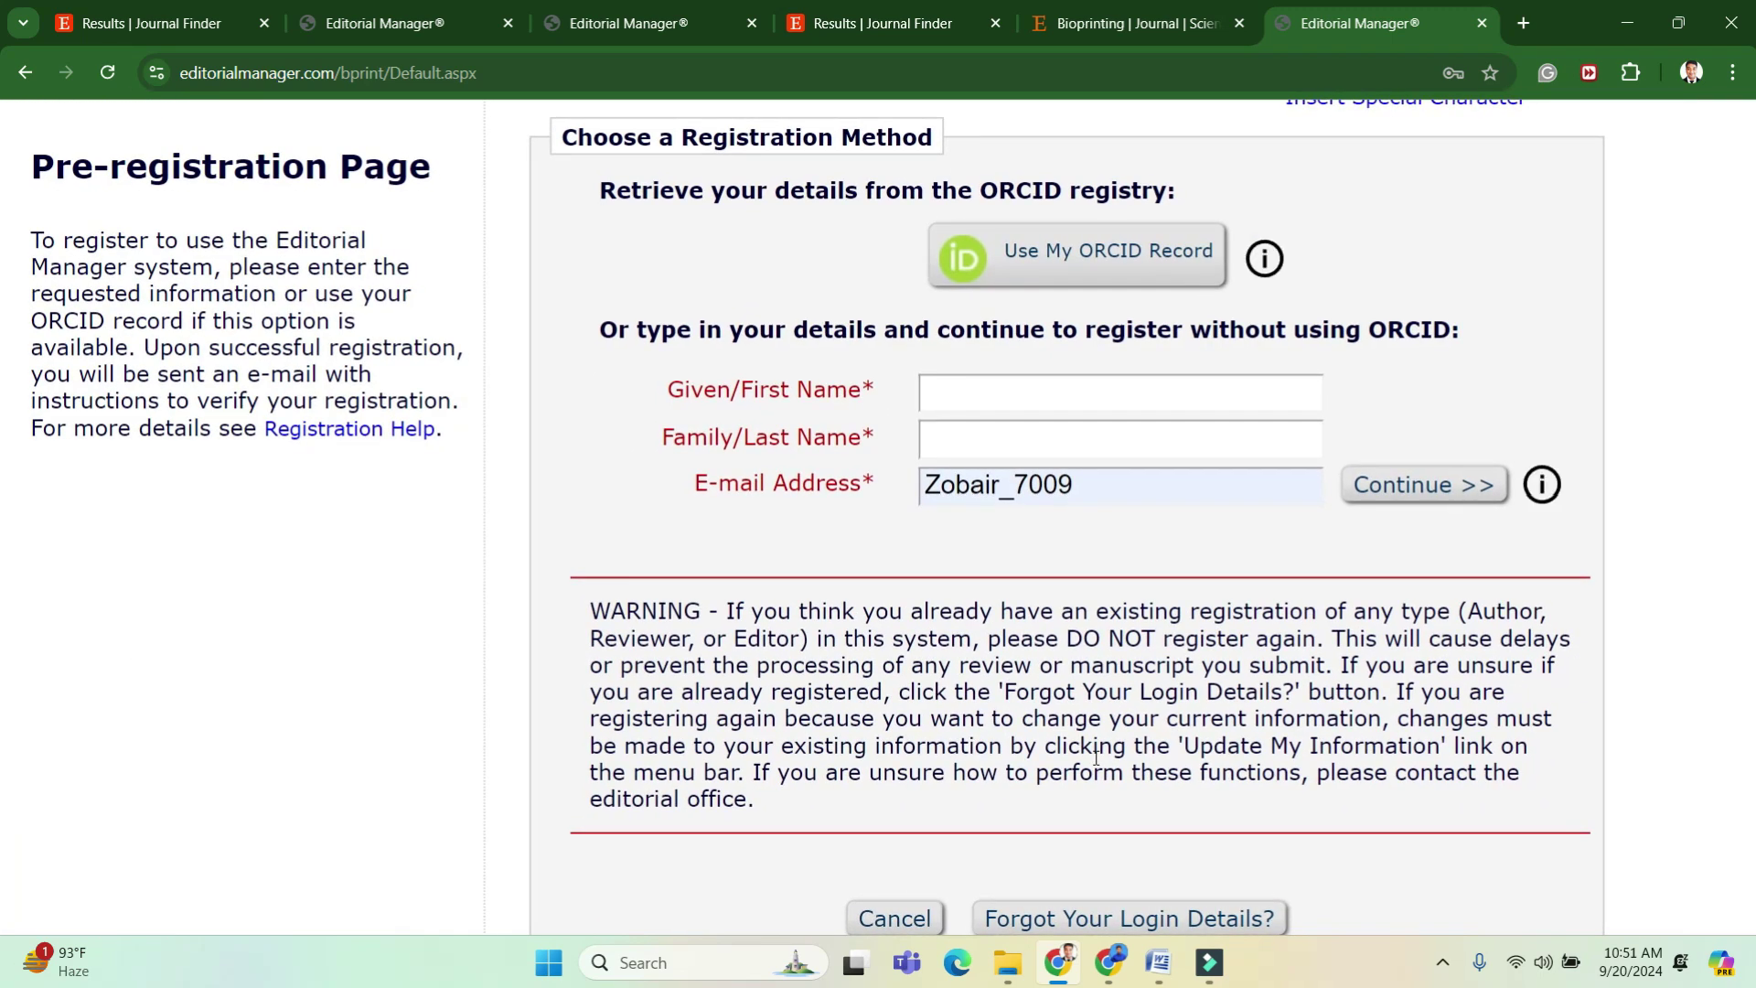
{"action": "left_click", "coordinate": [1052, 410]}
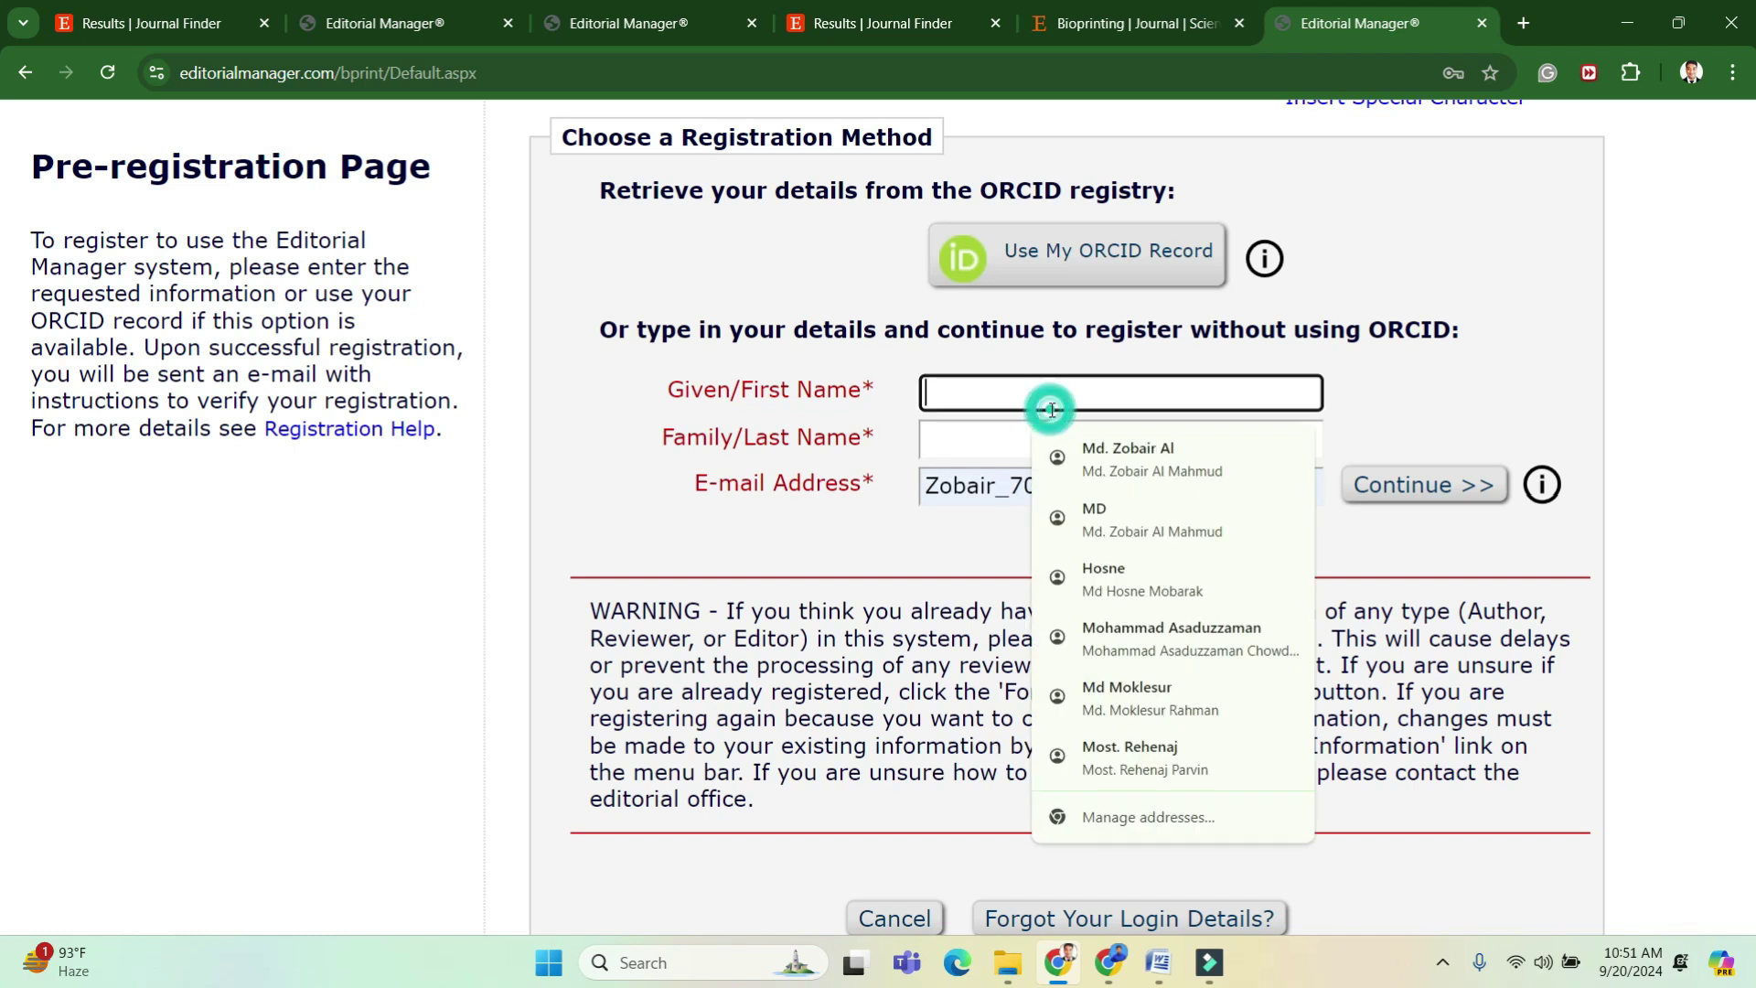
{"action": "left_click", "coordinate": [961, 453]}
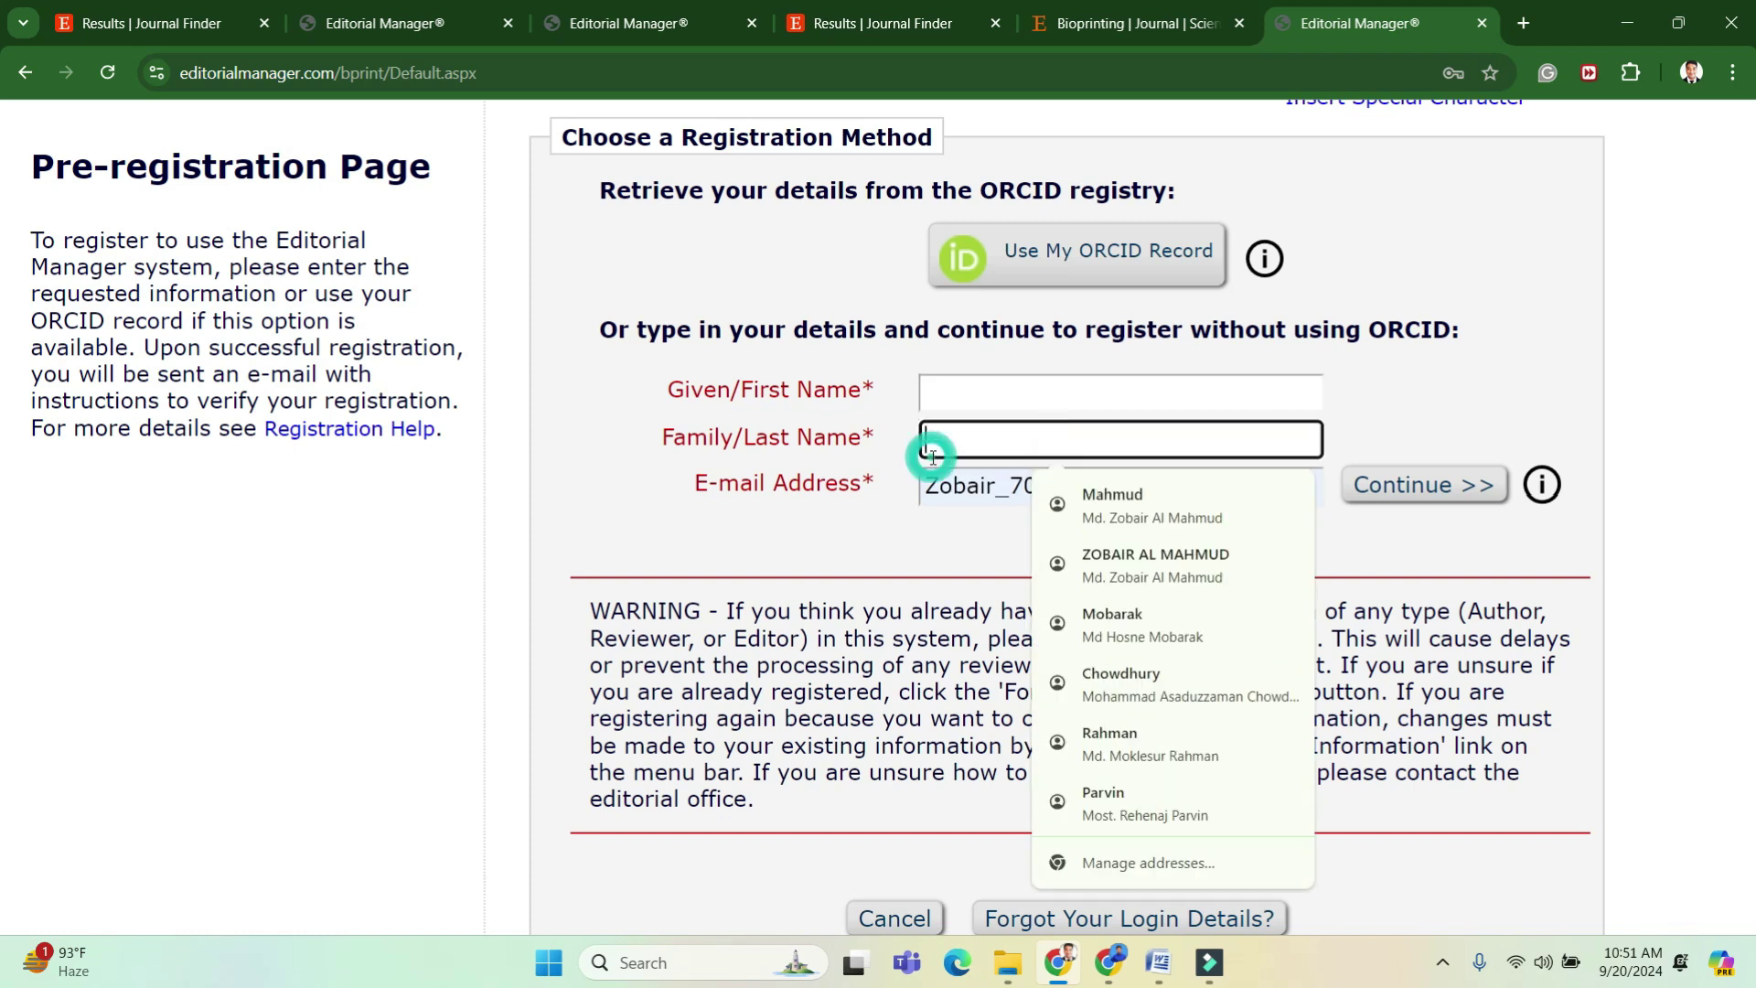
{"action": "left_click", "coordinate": [993, 485]}
{"action": "left_click_drag", "start_coordinate": [1079, 486], "coordinate": [924, 488]}
{"action": "key", "text": "BackSpace"}
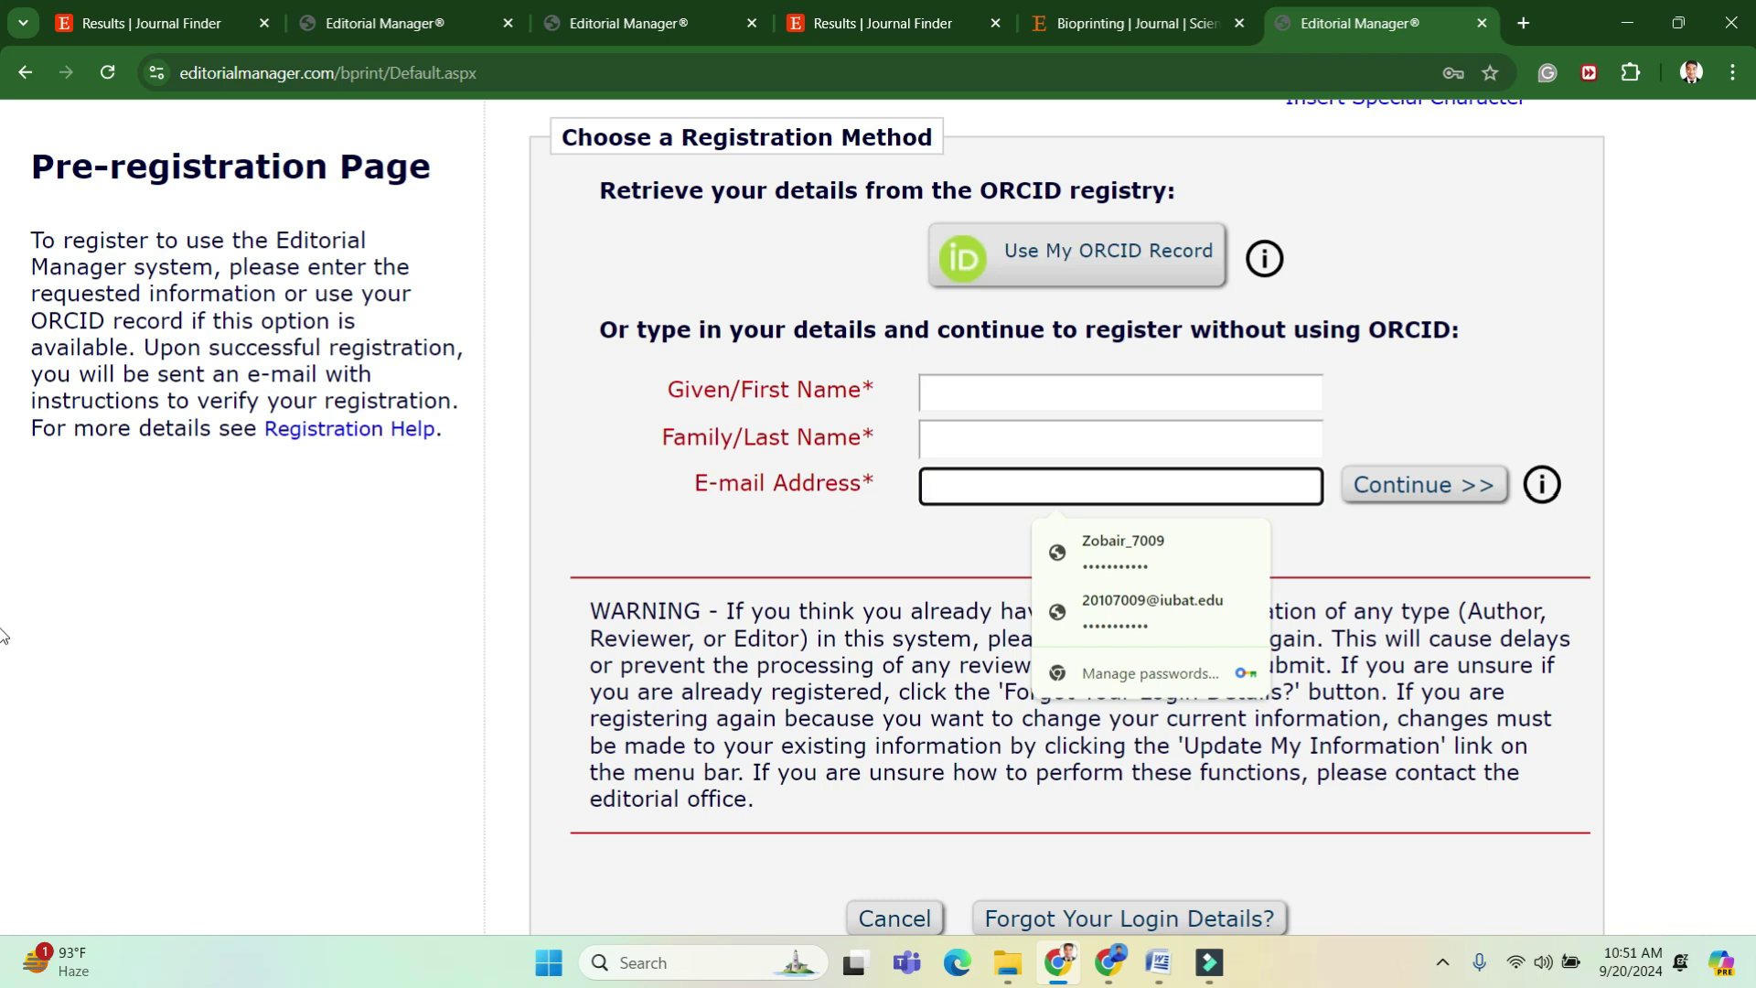
{"action": "scroll", "coordinate": [3, 549], "scroll_direction": "down", "scroll_amount": 2}
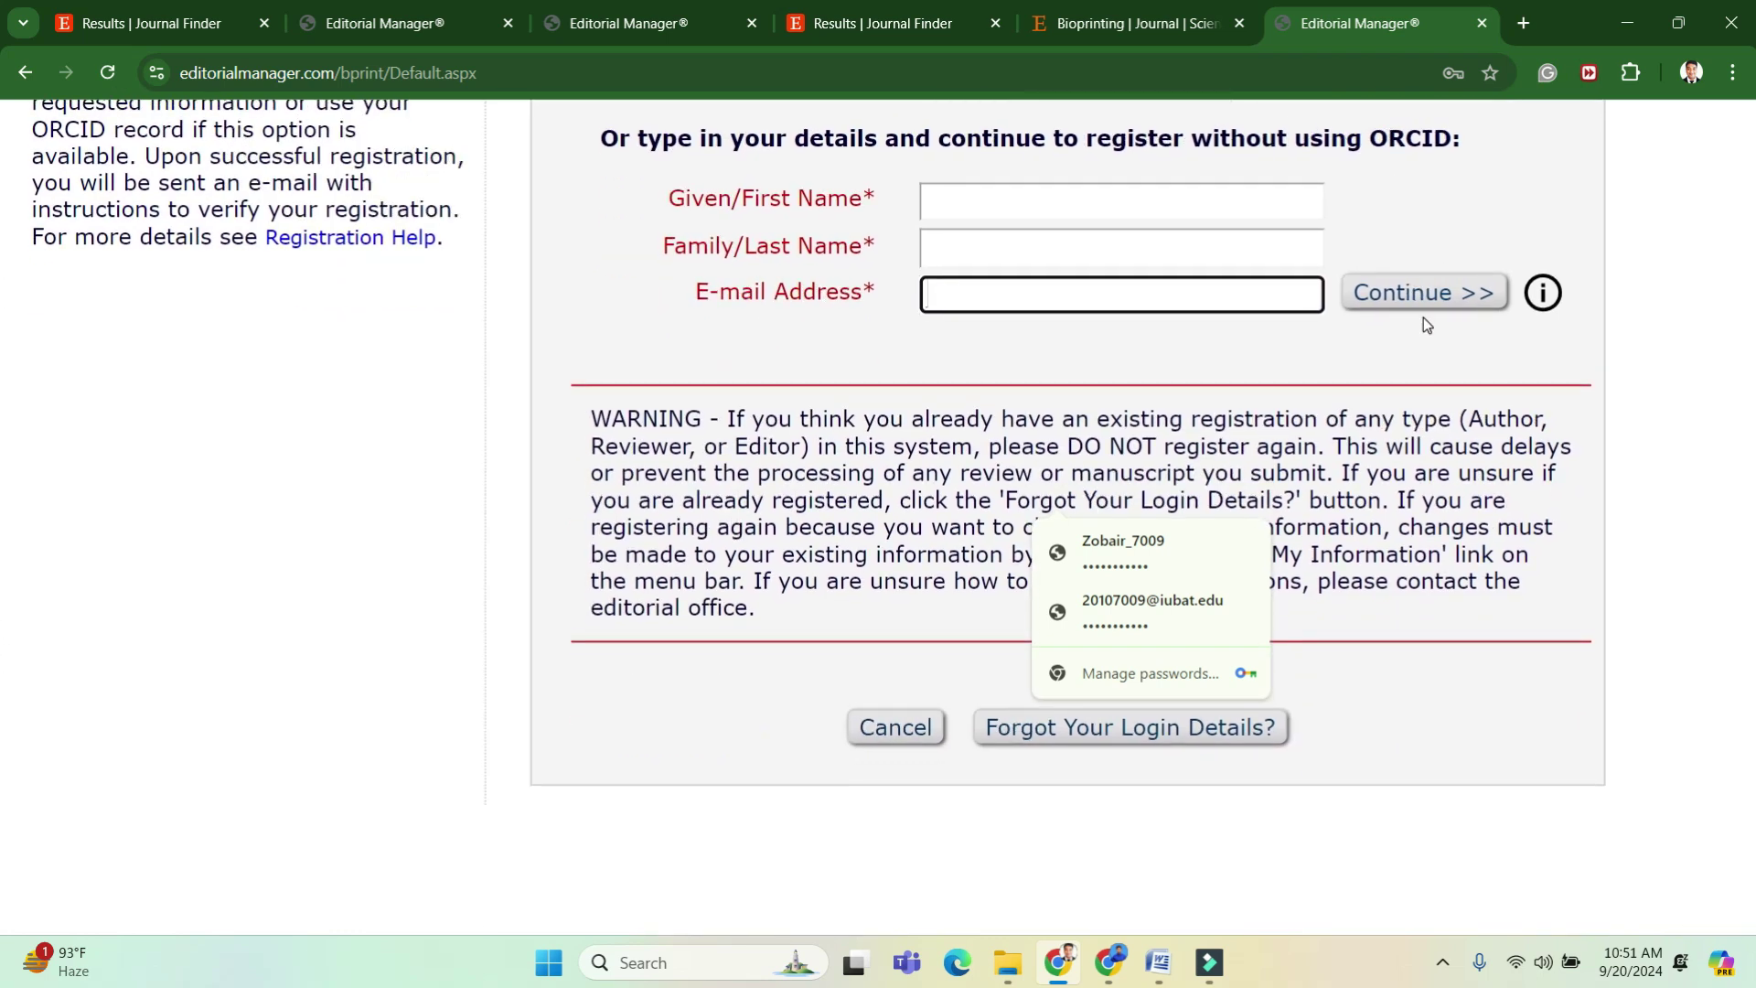
{"action": "scroll", "coordinate": [1415, 301], "scroll_direction": "up", "scroll_amount": 1}
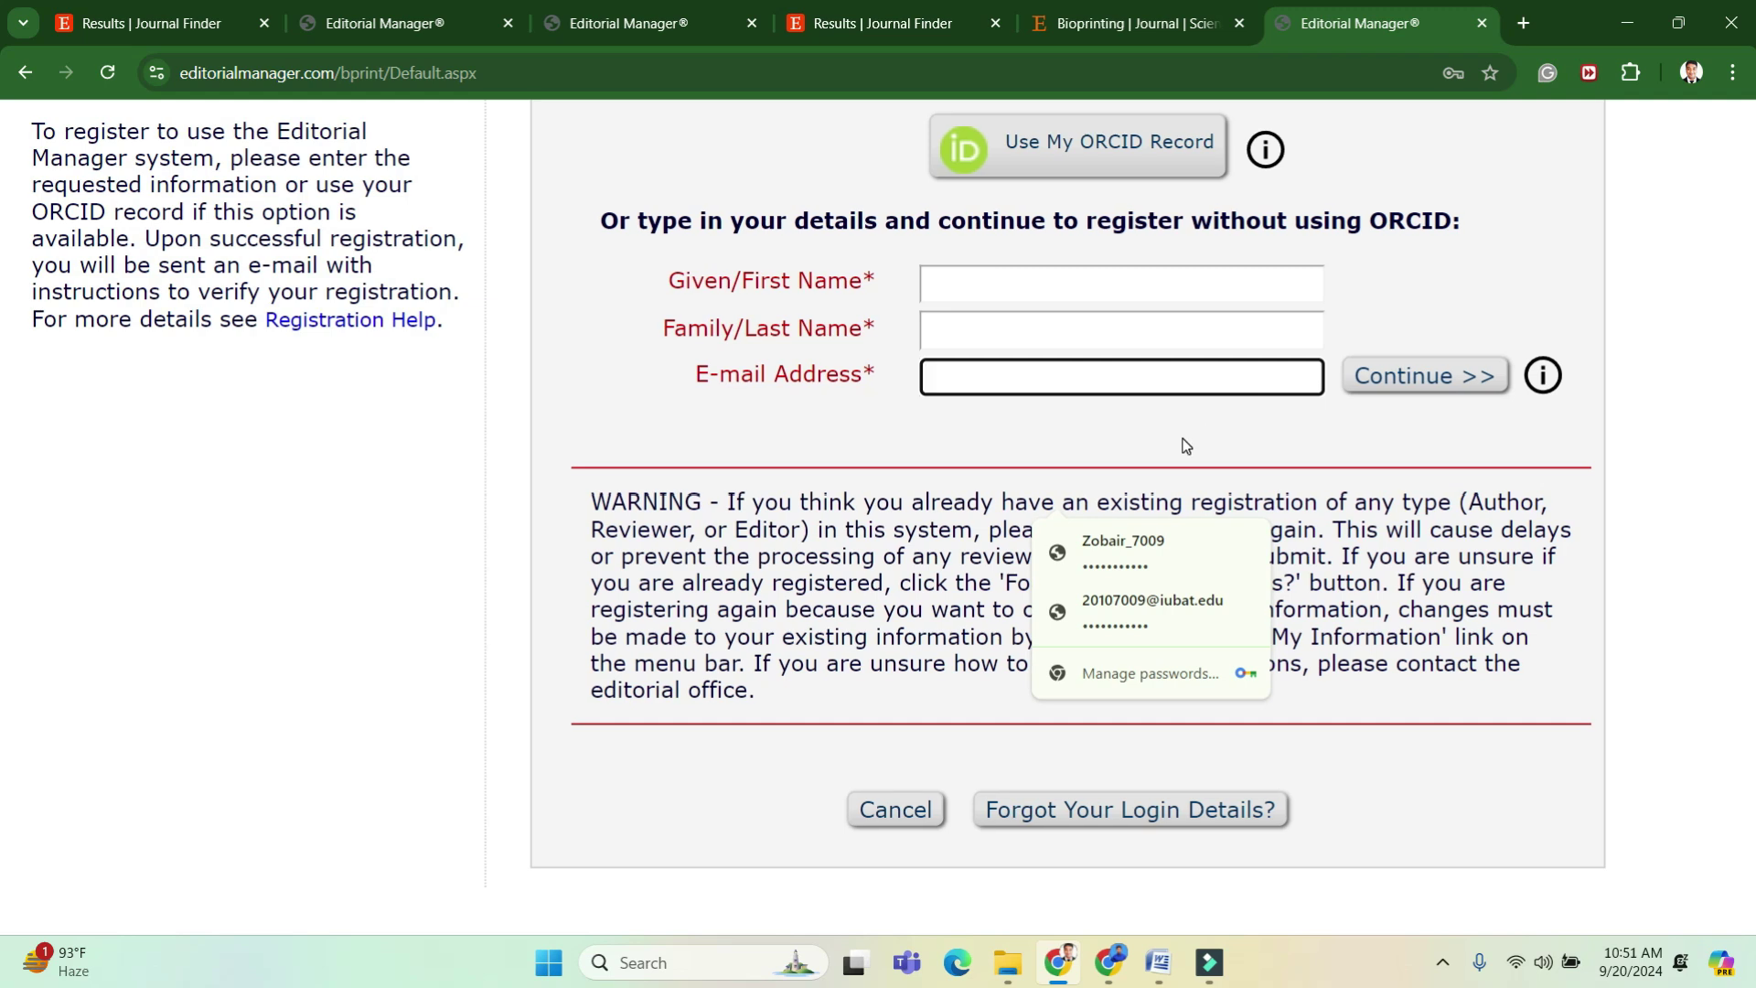
{"action": "scroll", "coordinate": [1201, 418], "scroll_direction": "up", "scroll_amount": 1}
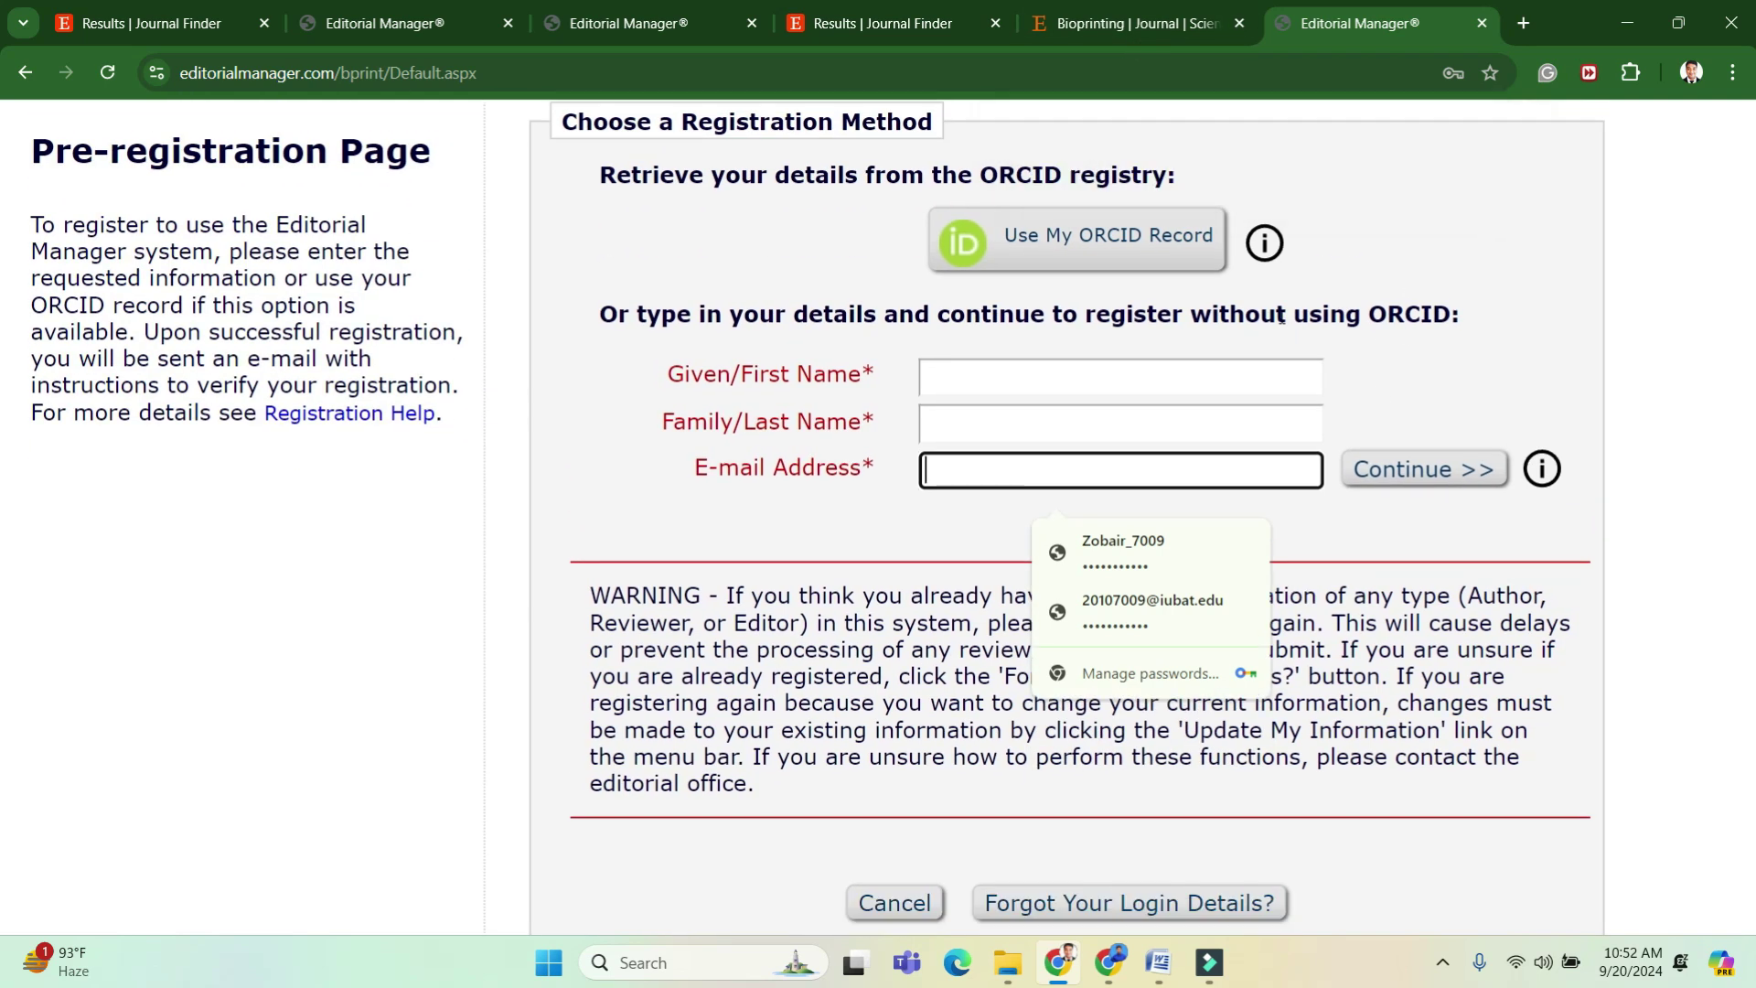
{"action": "scroll", "coordinate": [1219, 796], "scroll_direction": "down", "scroll_amount": 2}
{"action": "left_click", "coordinate": [897, 733]}
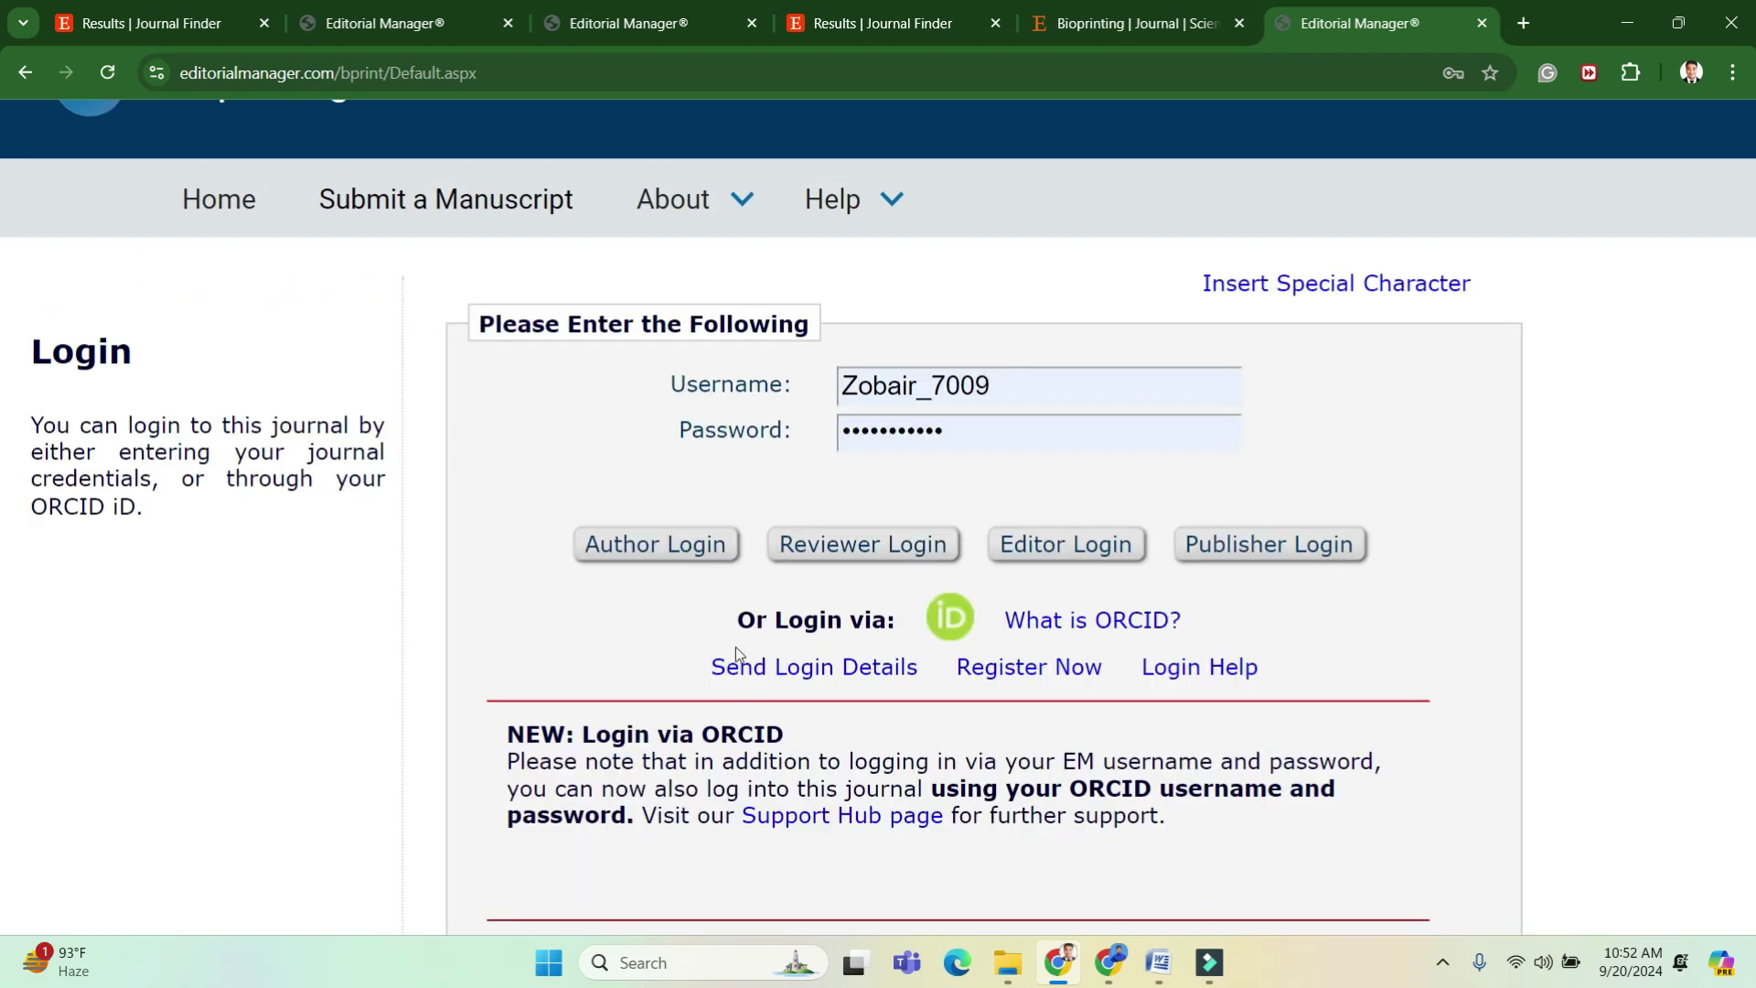
Log in with the Author role and choose Submit New Manuscript.
{"action": "left_click", "coordinate": [703, 560]}
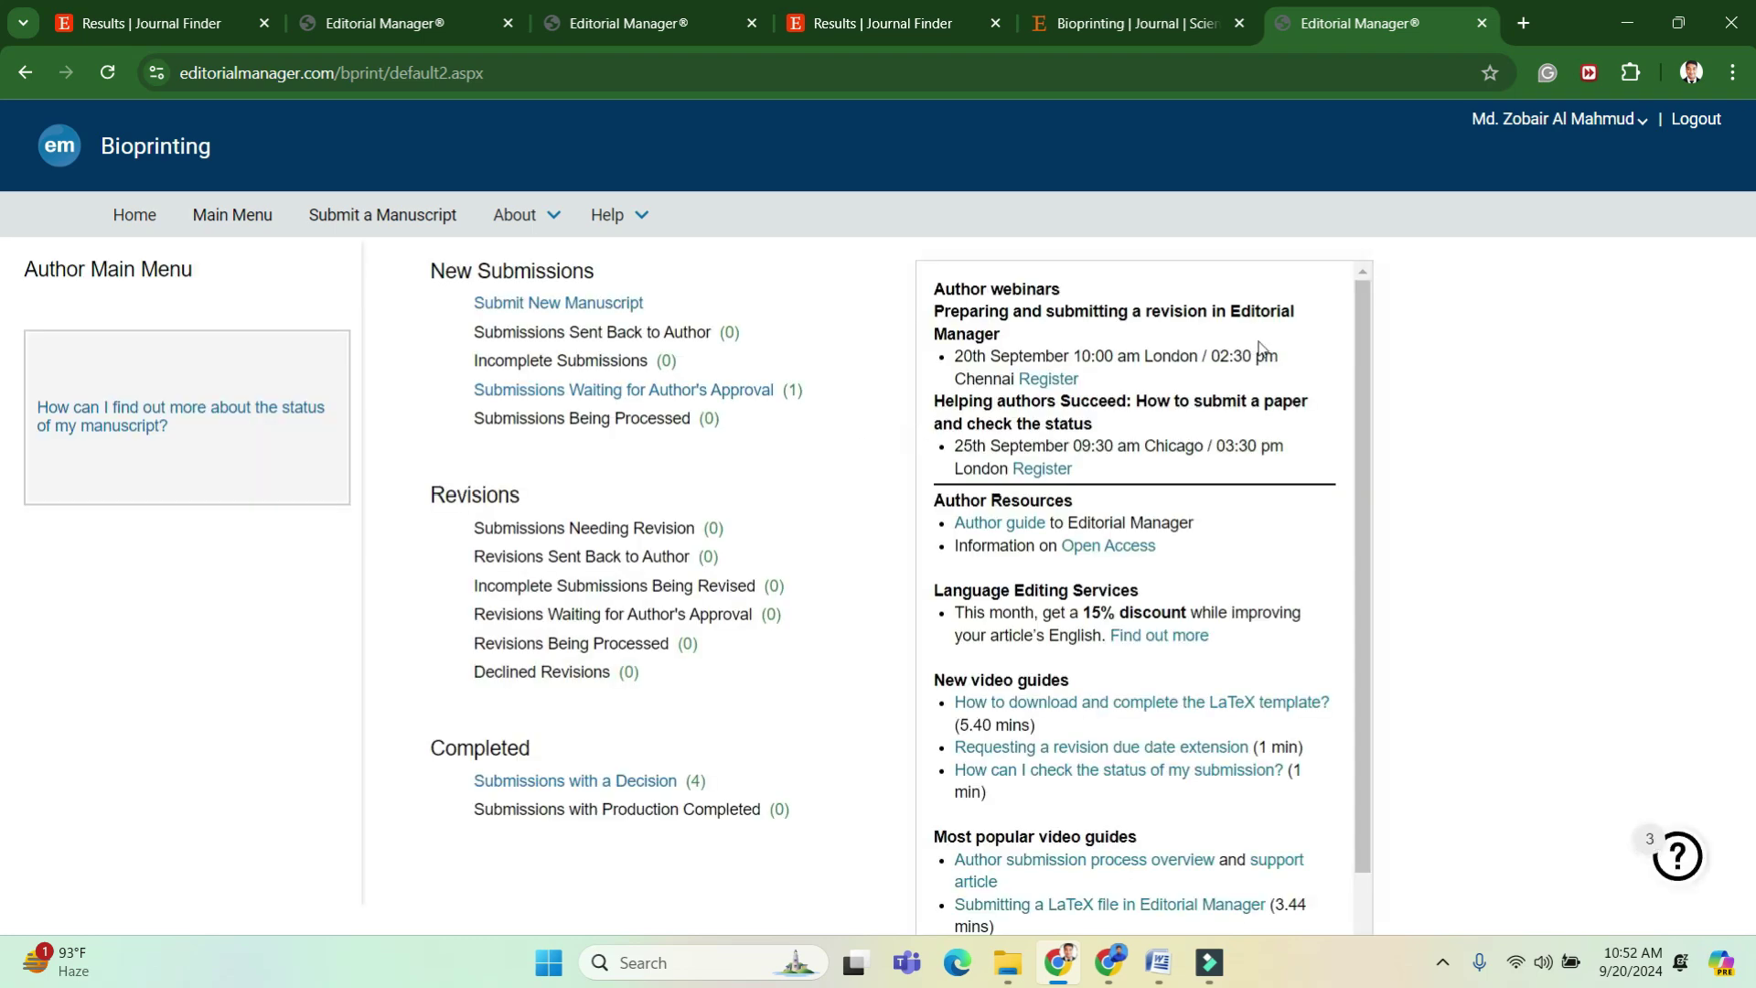
{"action": "left_click", "coordinate": [558, 311]}
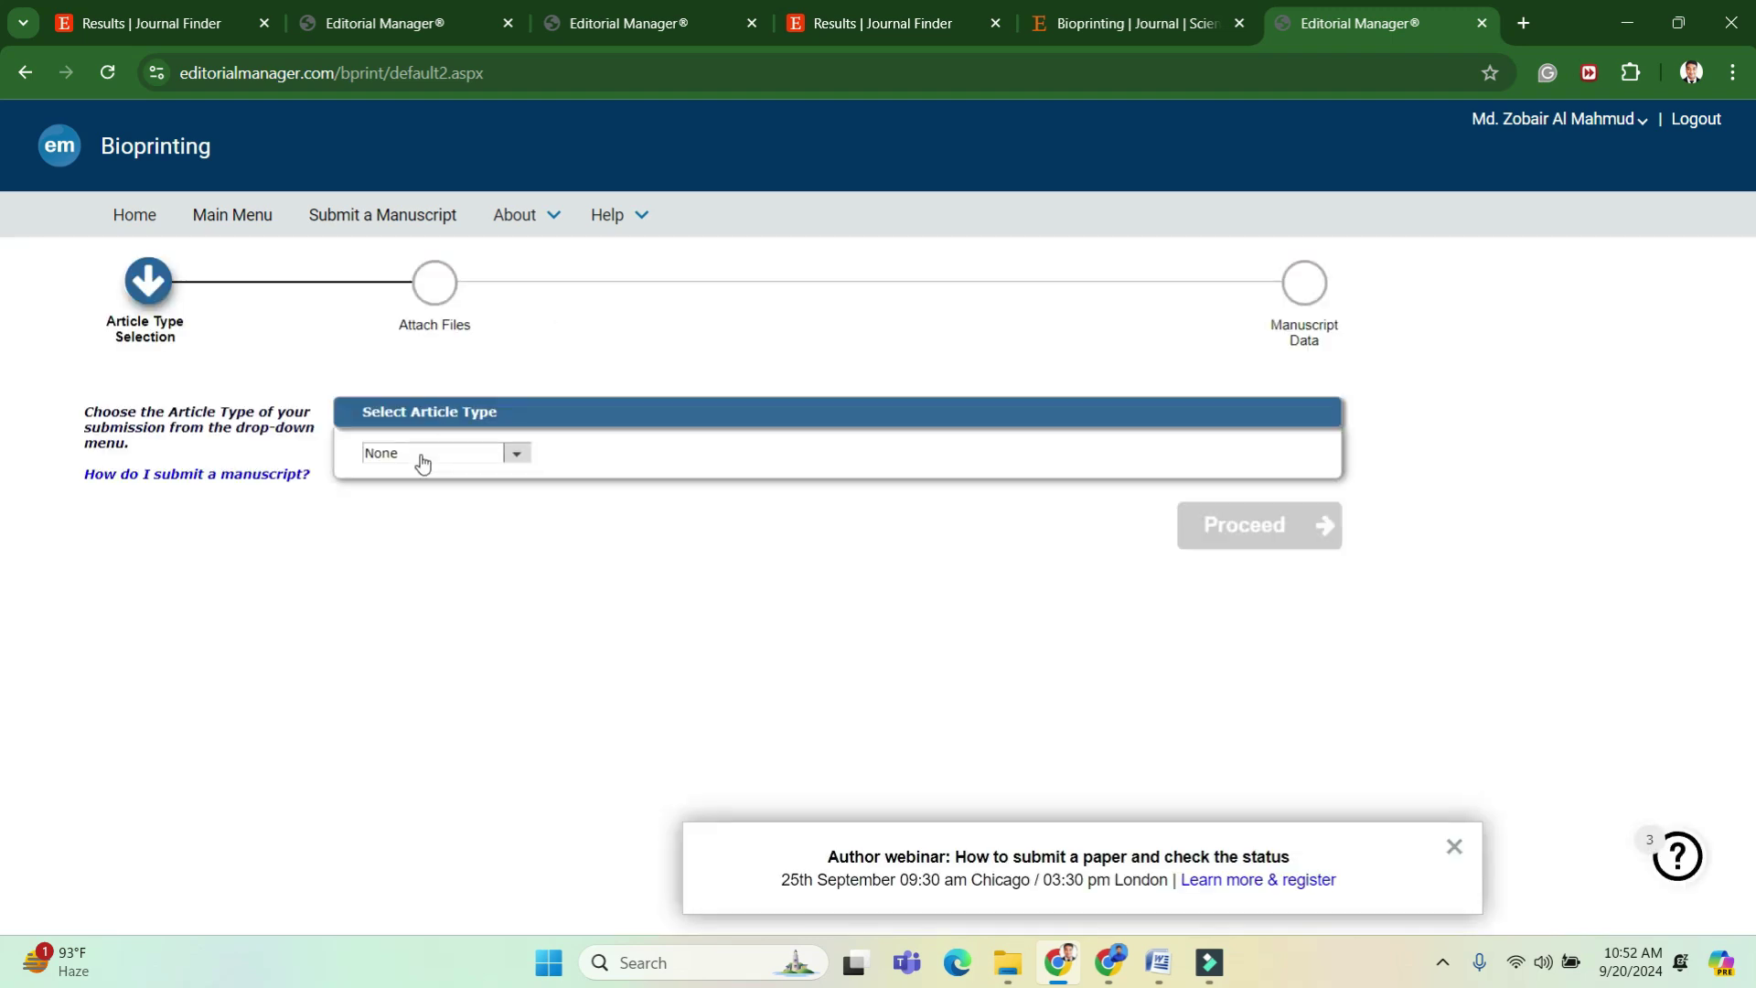
Set the article type to Review article and proceed.
{"action": "left_click", "coordinate": [428, 462]}
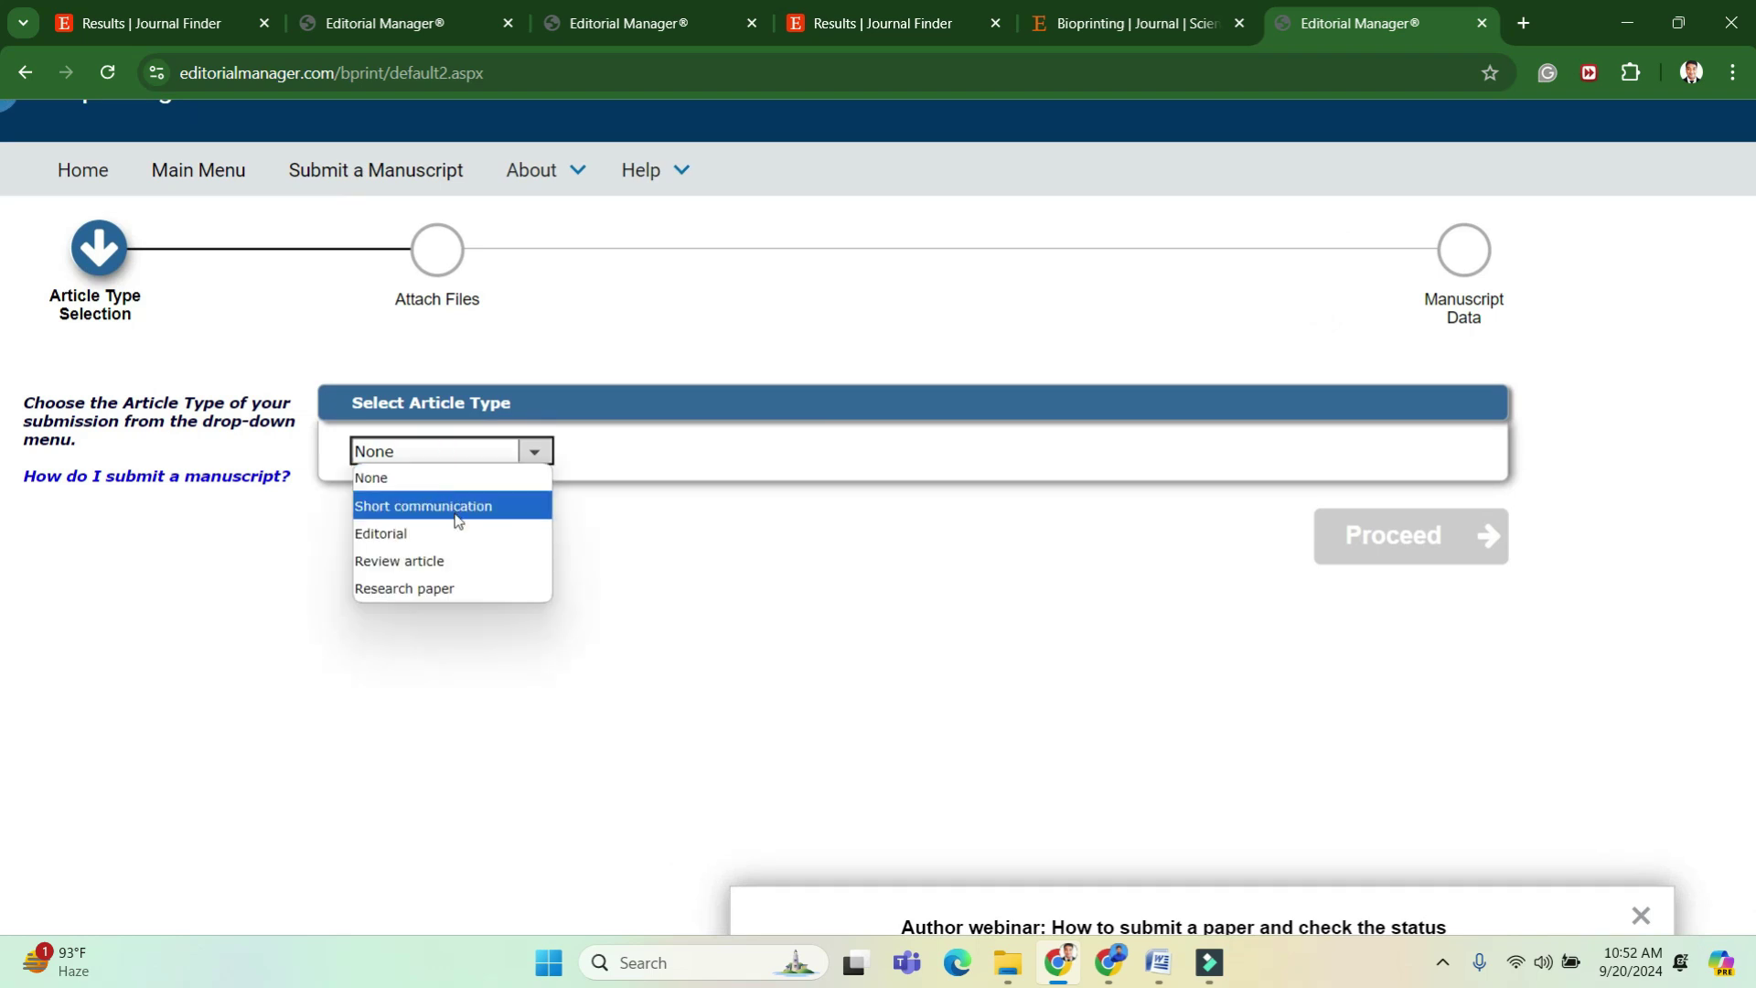
{"action": "left_click", "coordinate": [448, 569]}
{"action": "left_click", "coordinate": [1325, 538]}
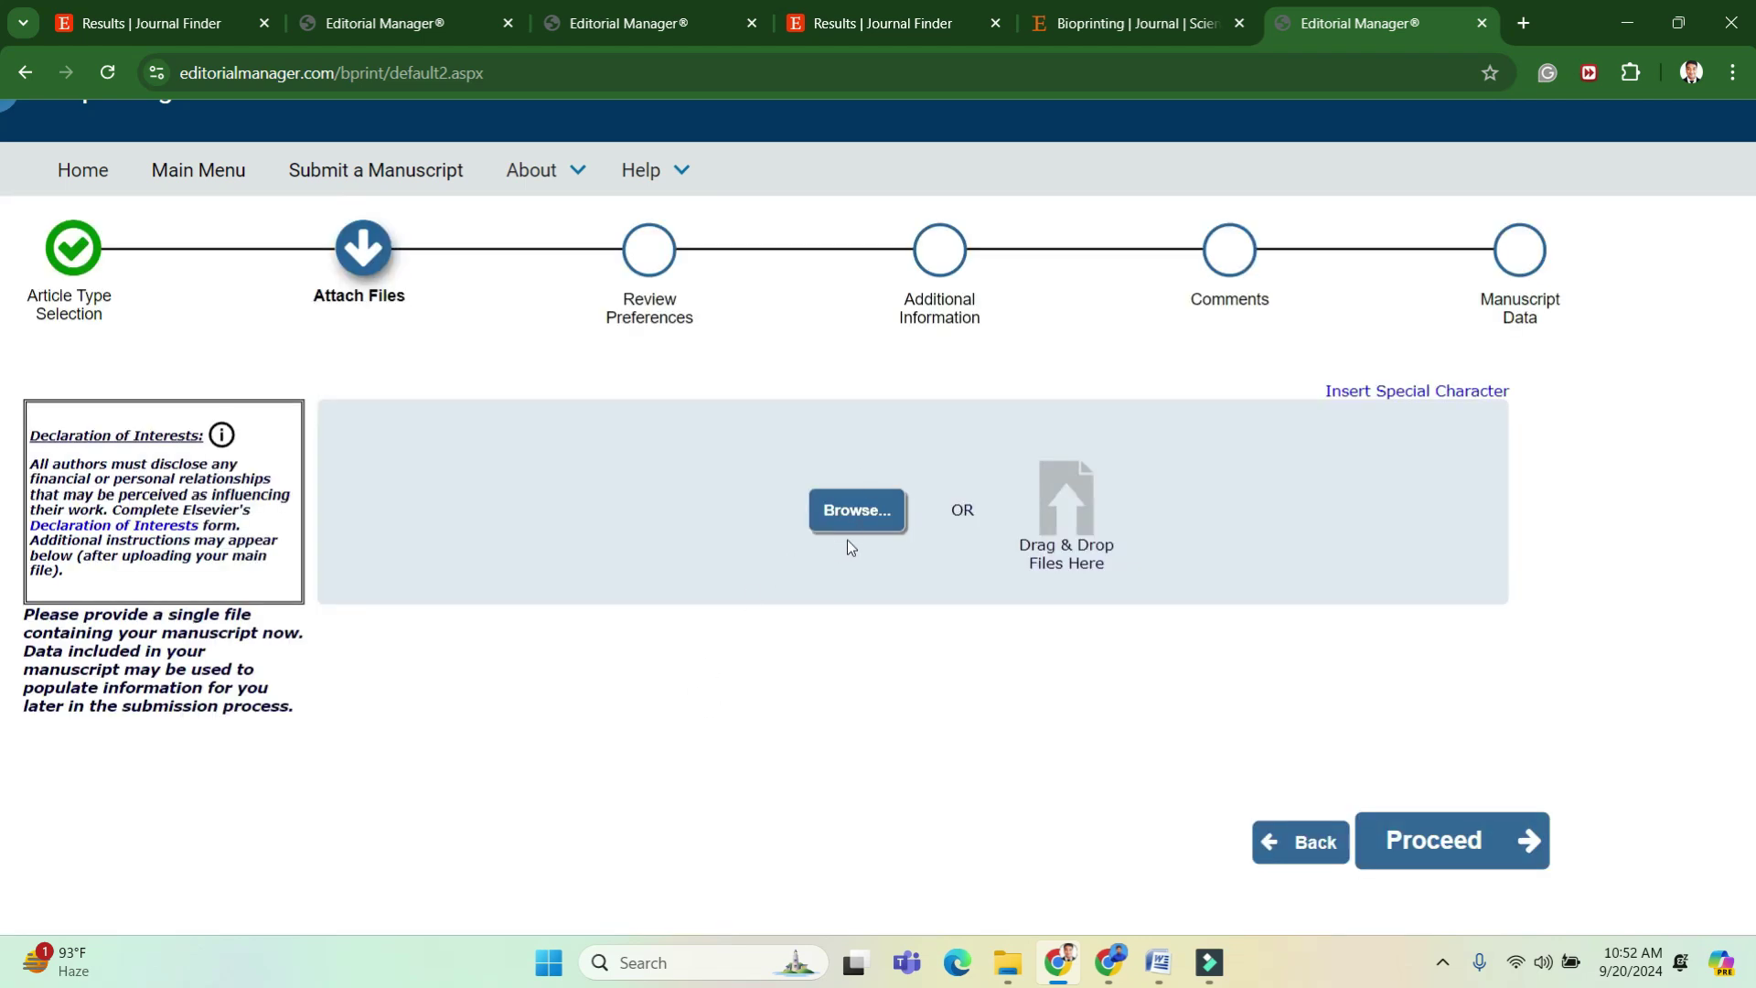
Upload Code Nanobiotechnology final.docx as the Manuscript File.
{"action": "left_click", "coordinate": [855, 509]}
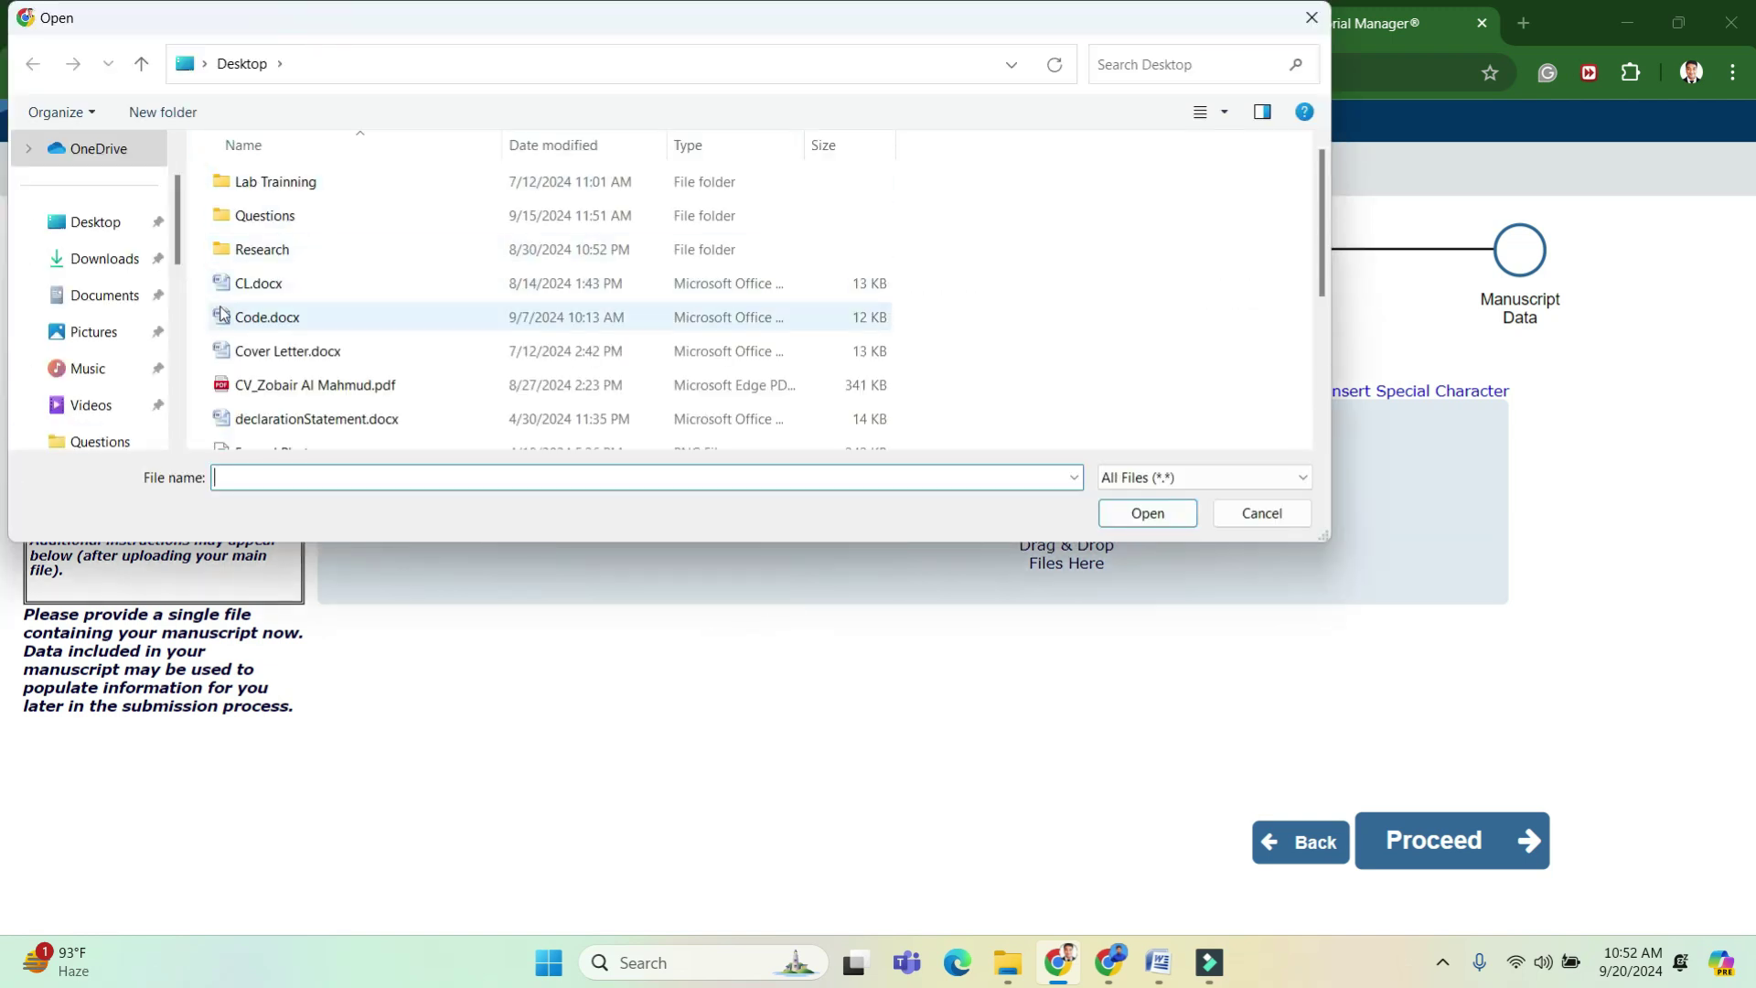
{"action": "left_click", "coordinate": [336, 212]}
{"action": "left_click", "coordinate": [1147, 513]}
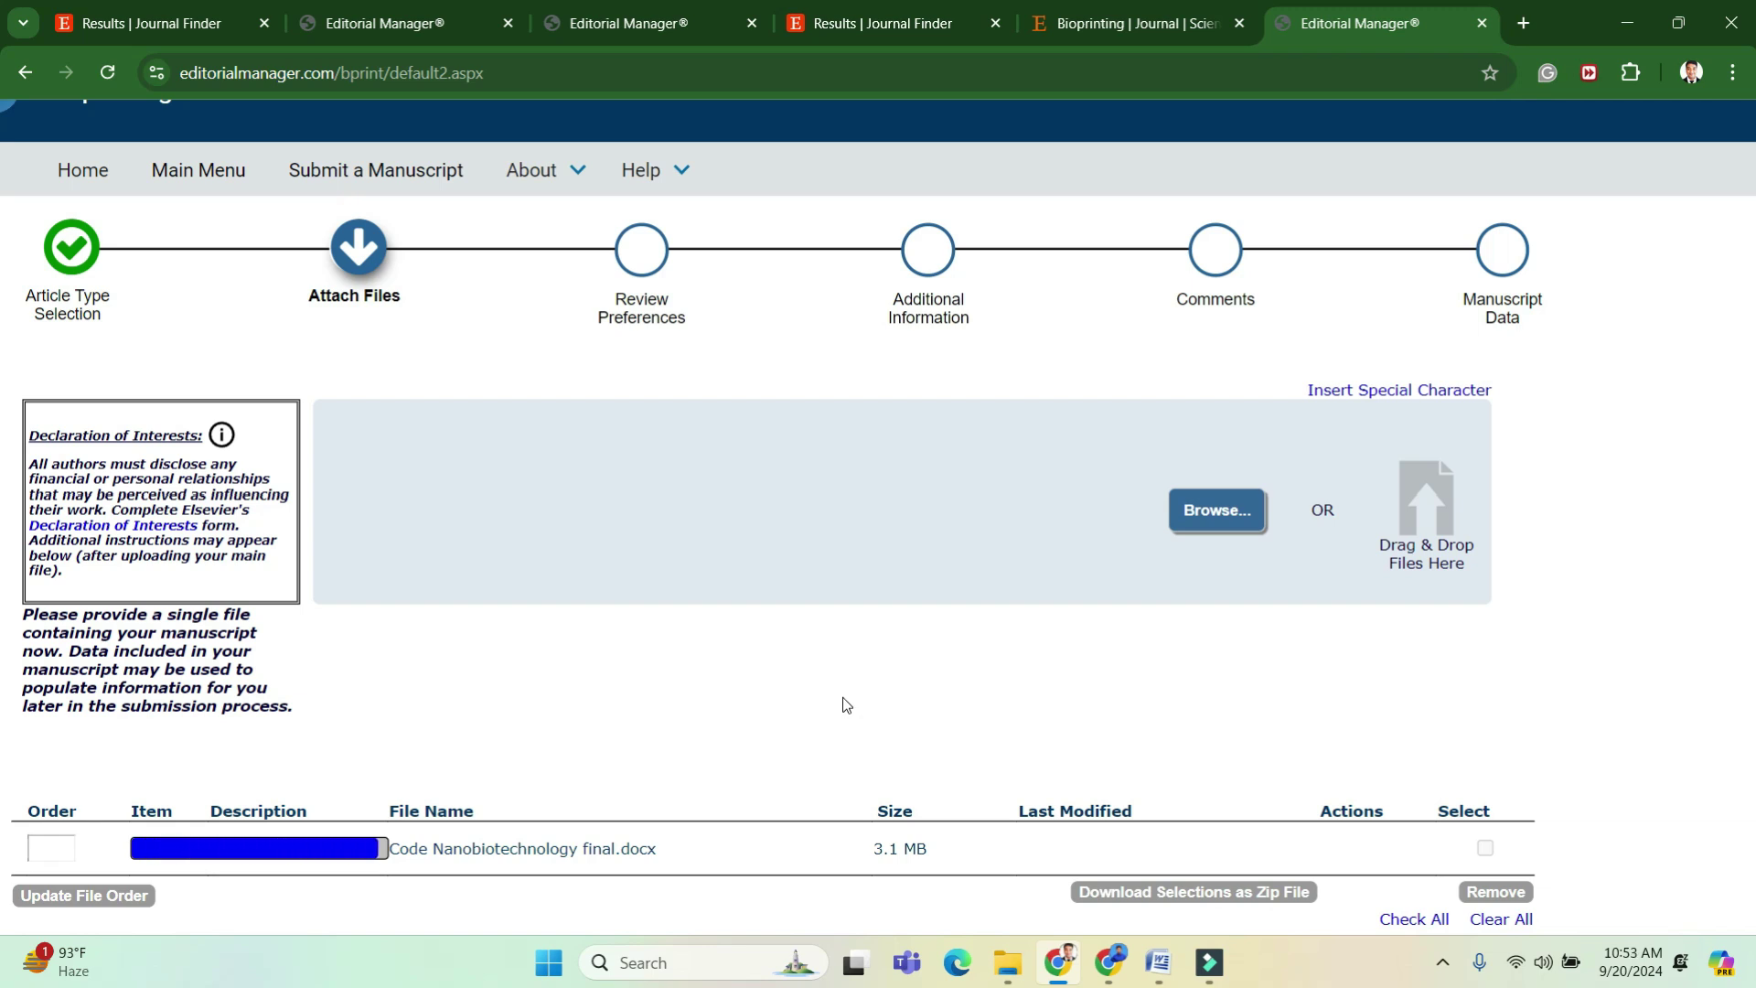
{"action": "scroll", "coordinate": [838, 696], "scroll_direction": "down", "scroll_amount": 1}
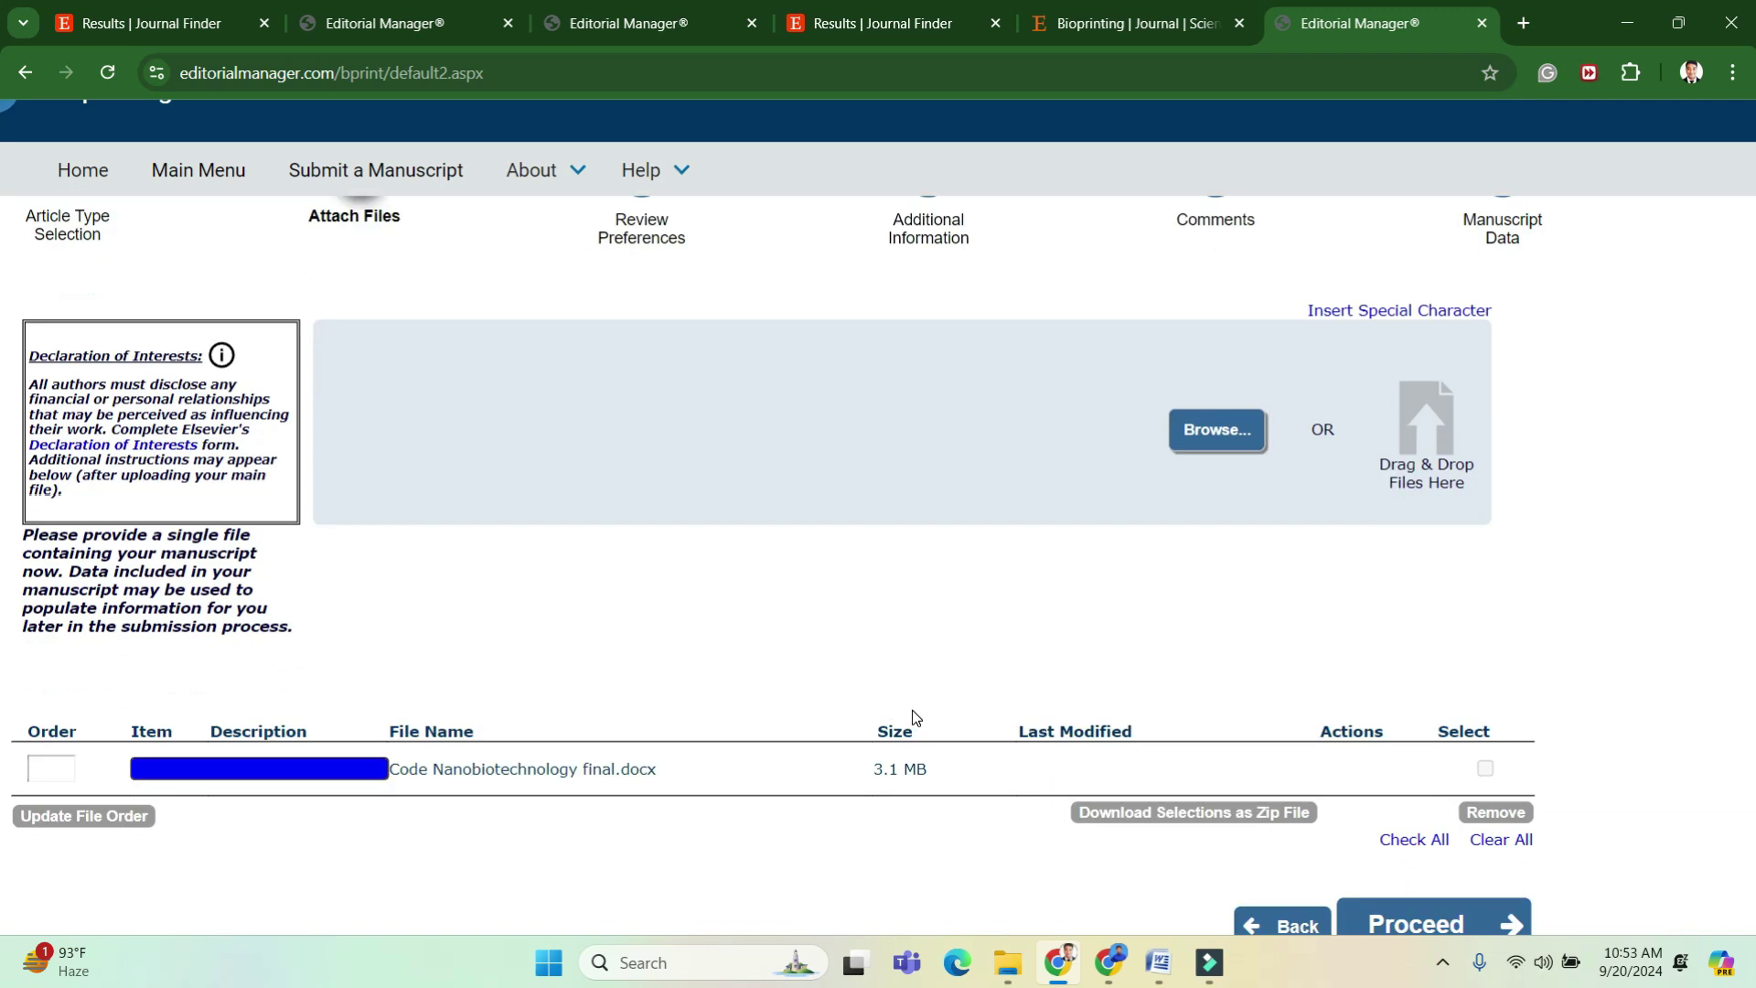
{"action": "scroll", "coordinate": [912, 718], "scroll_direction": "down", "scroll_amount": 1}
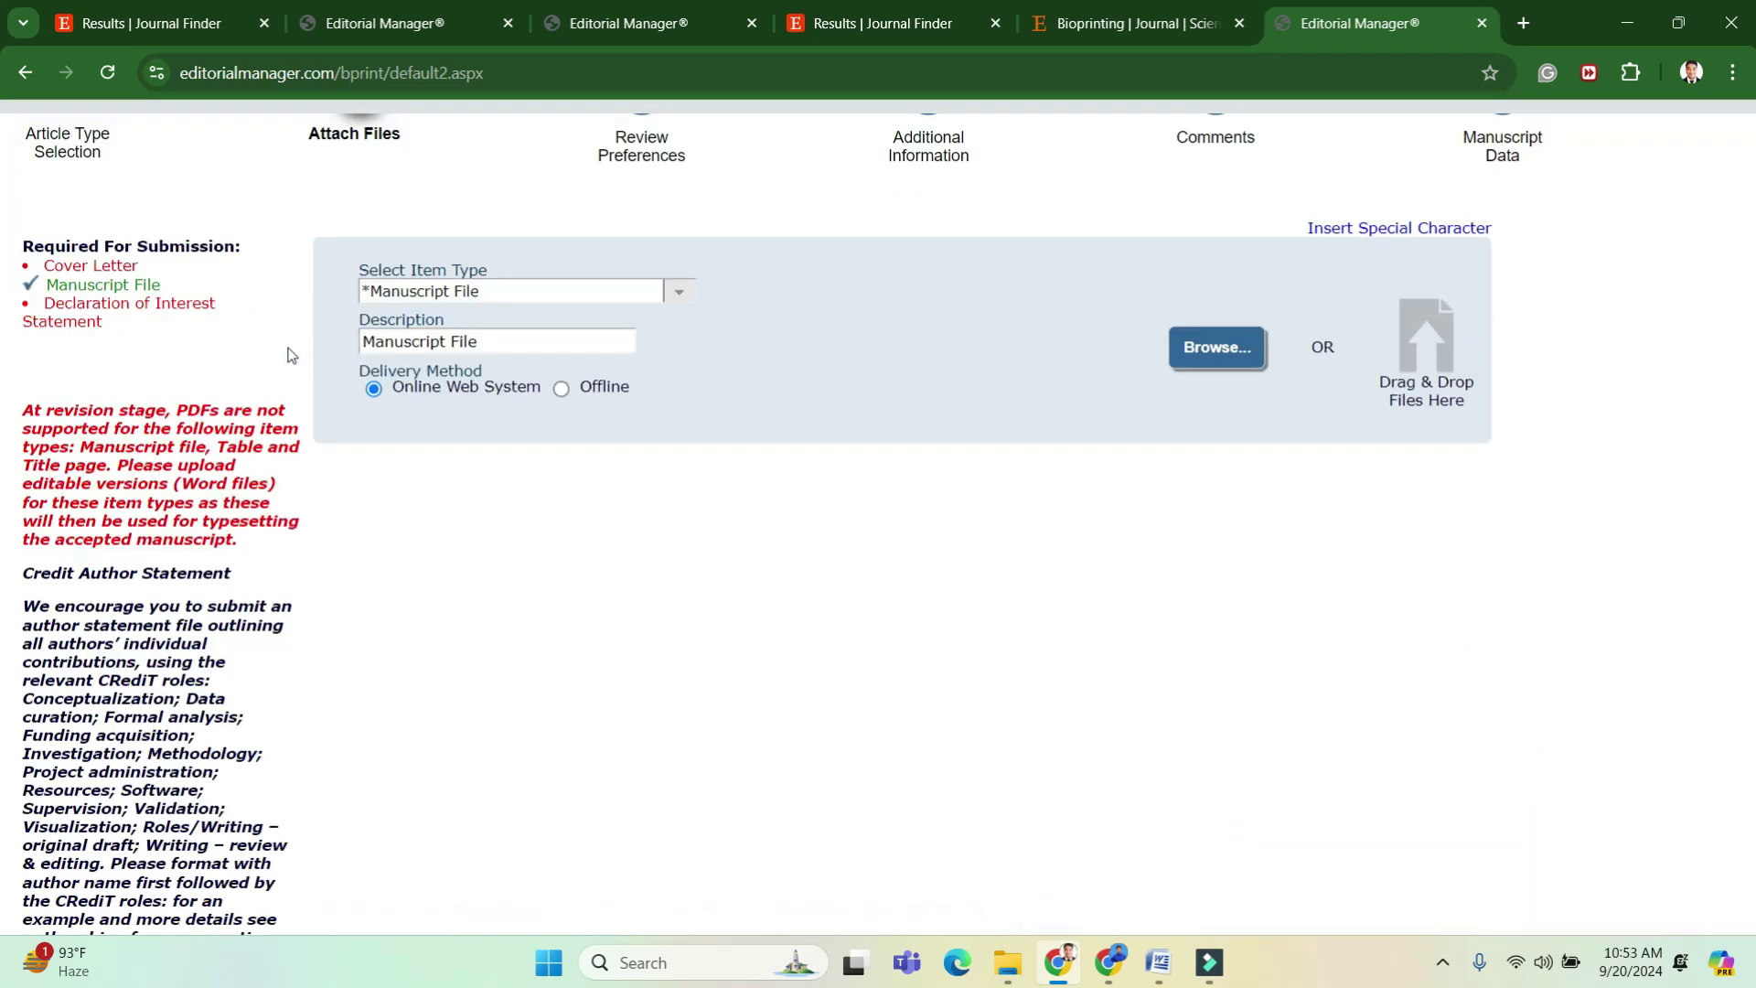
{"action": "scroll", "coordinate": [1, 353], "scroll_direction": "up", "scroll_amount": 5}
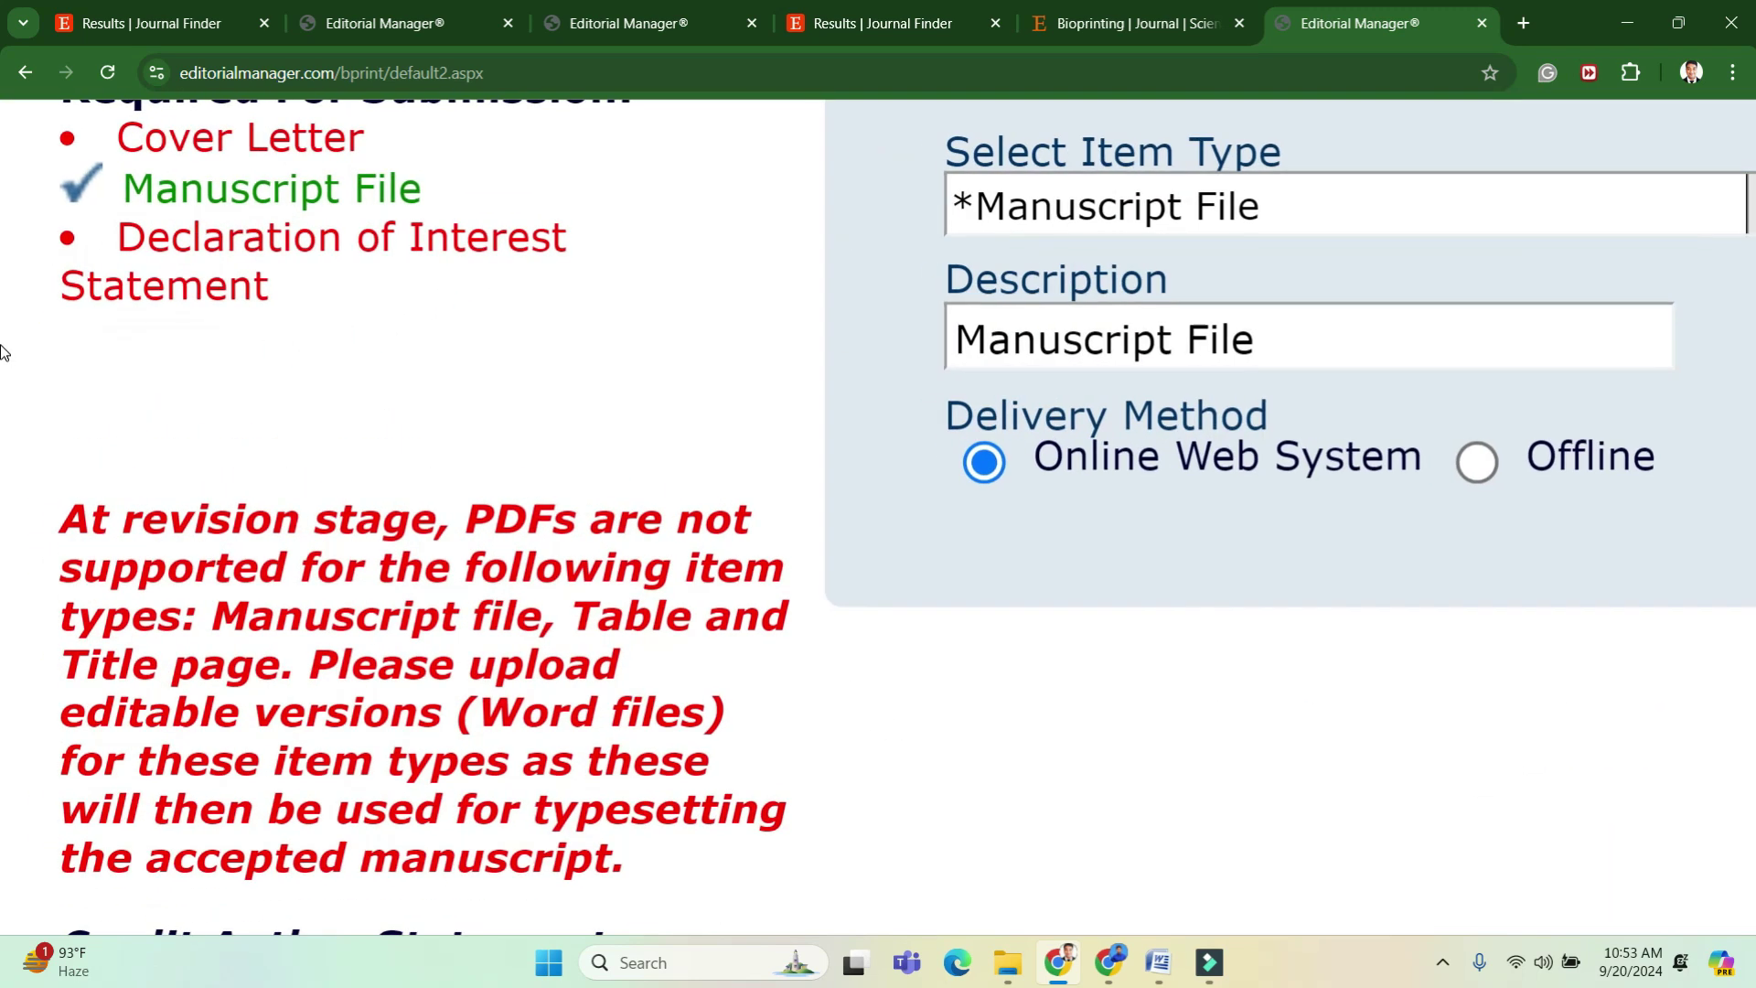
{"action": "scroll", "coordinate": [342, 196], "scroll_direction": "up", "scroll_amount": 2}
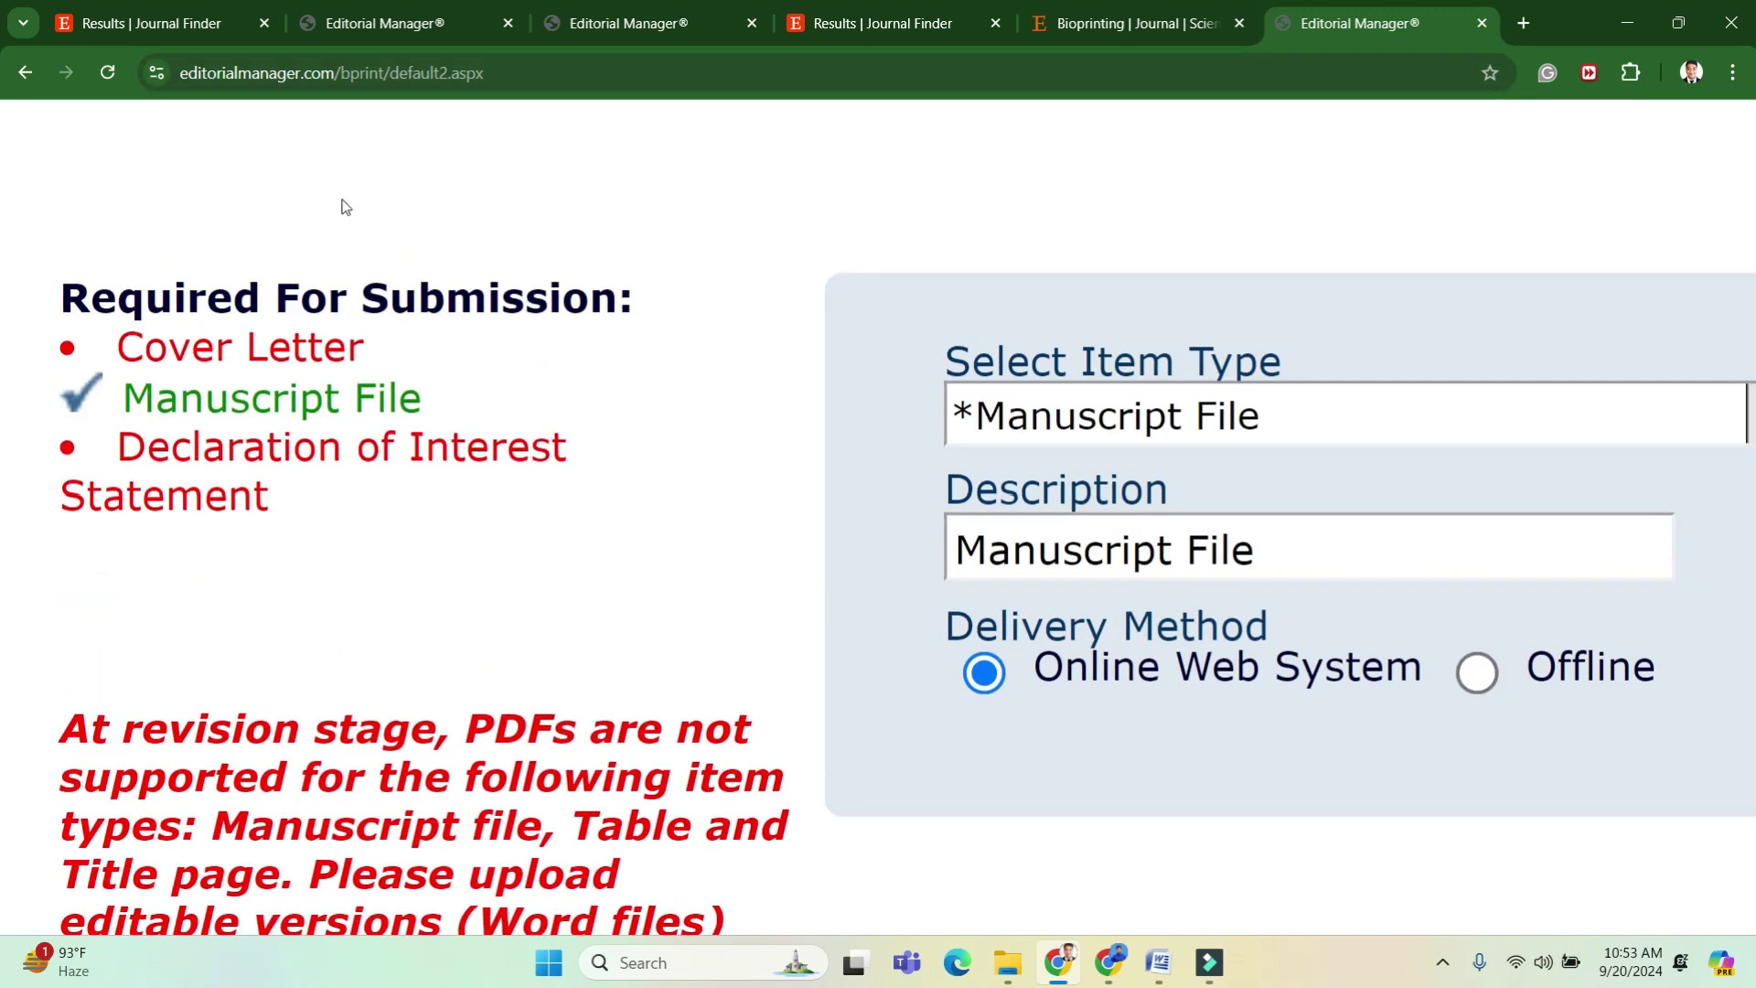
{"action": "scroll", "coordinate": [341, 206], "scroll_direction": "down", "scroll_amount": 5}
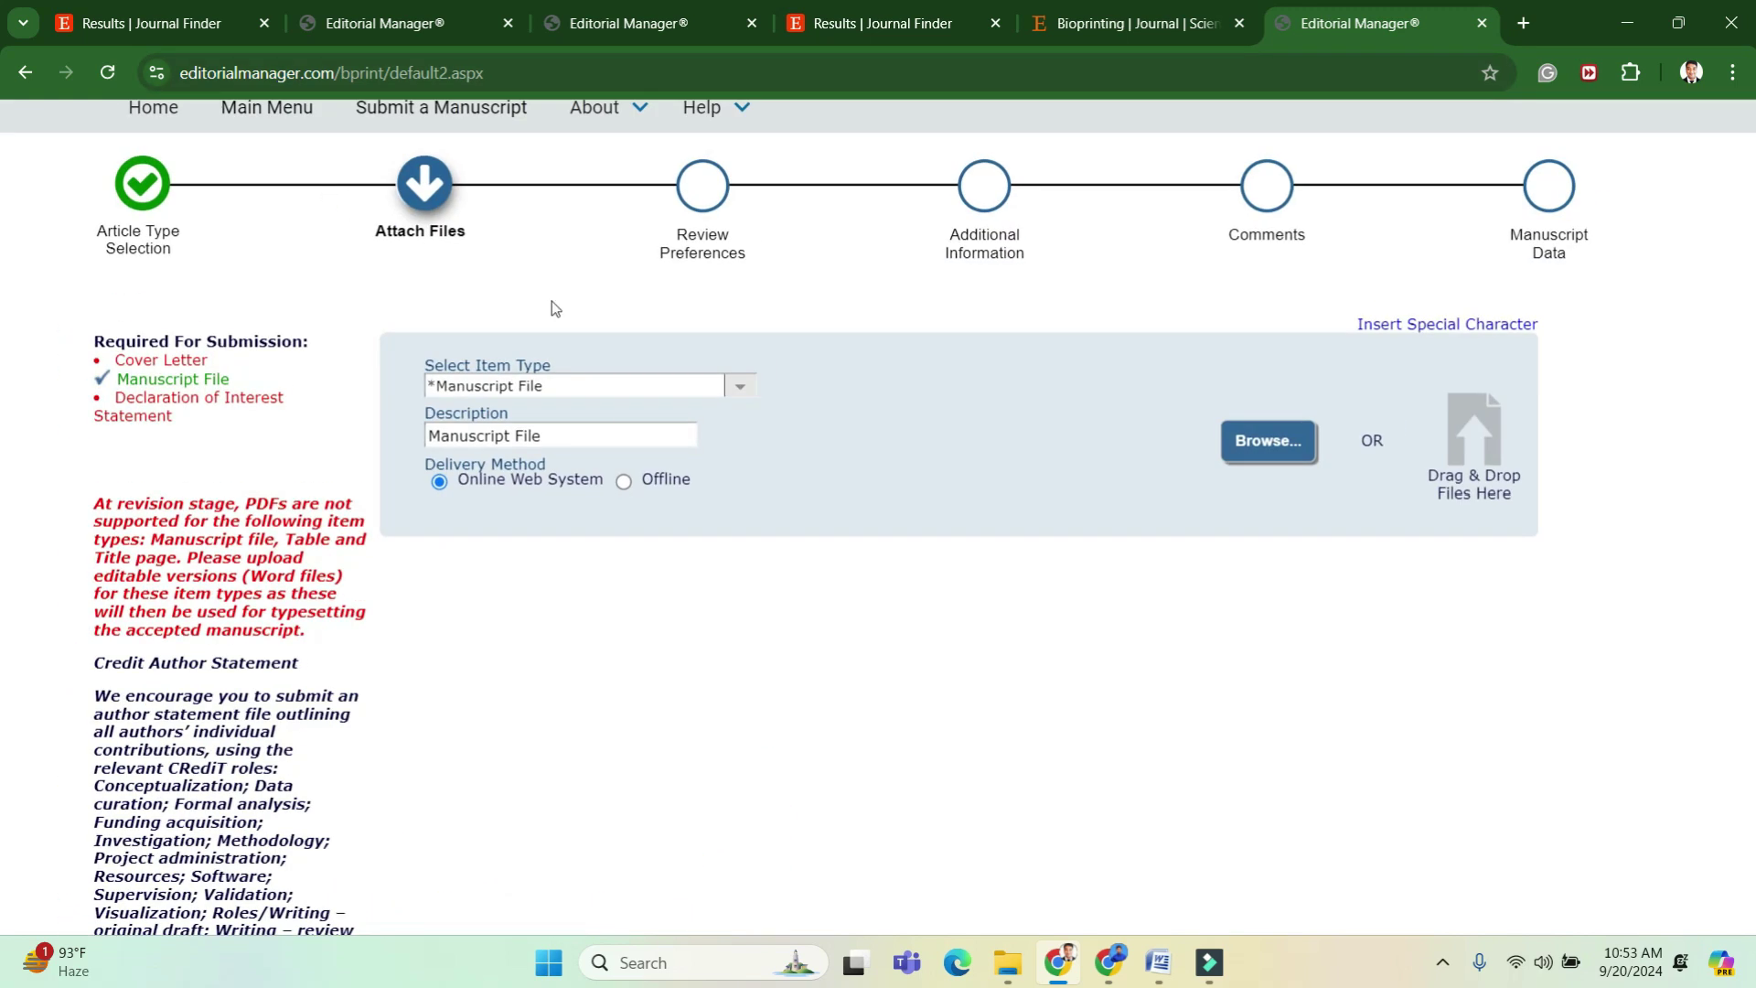
{"action": "left_click", "coordinate": [740, 386]}
{"action": "left_click", "coordinate": [572, 419]}
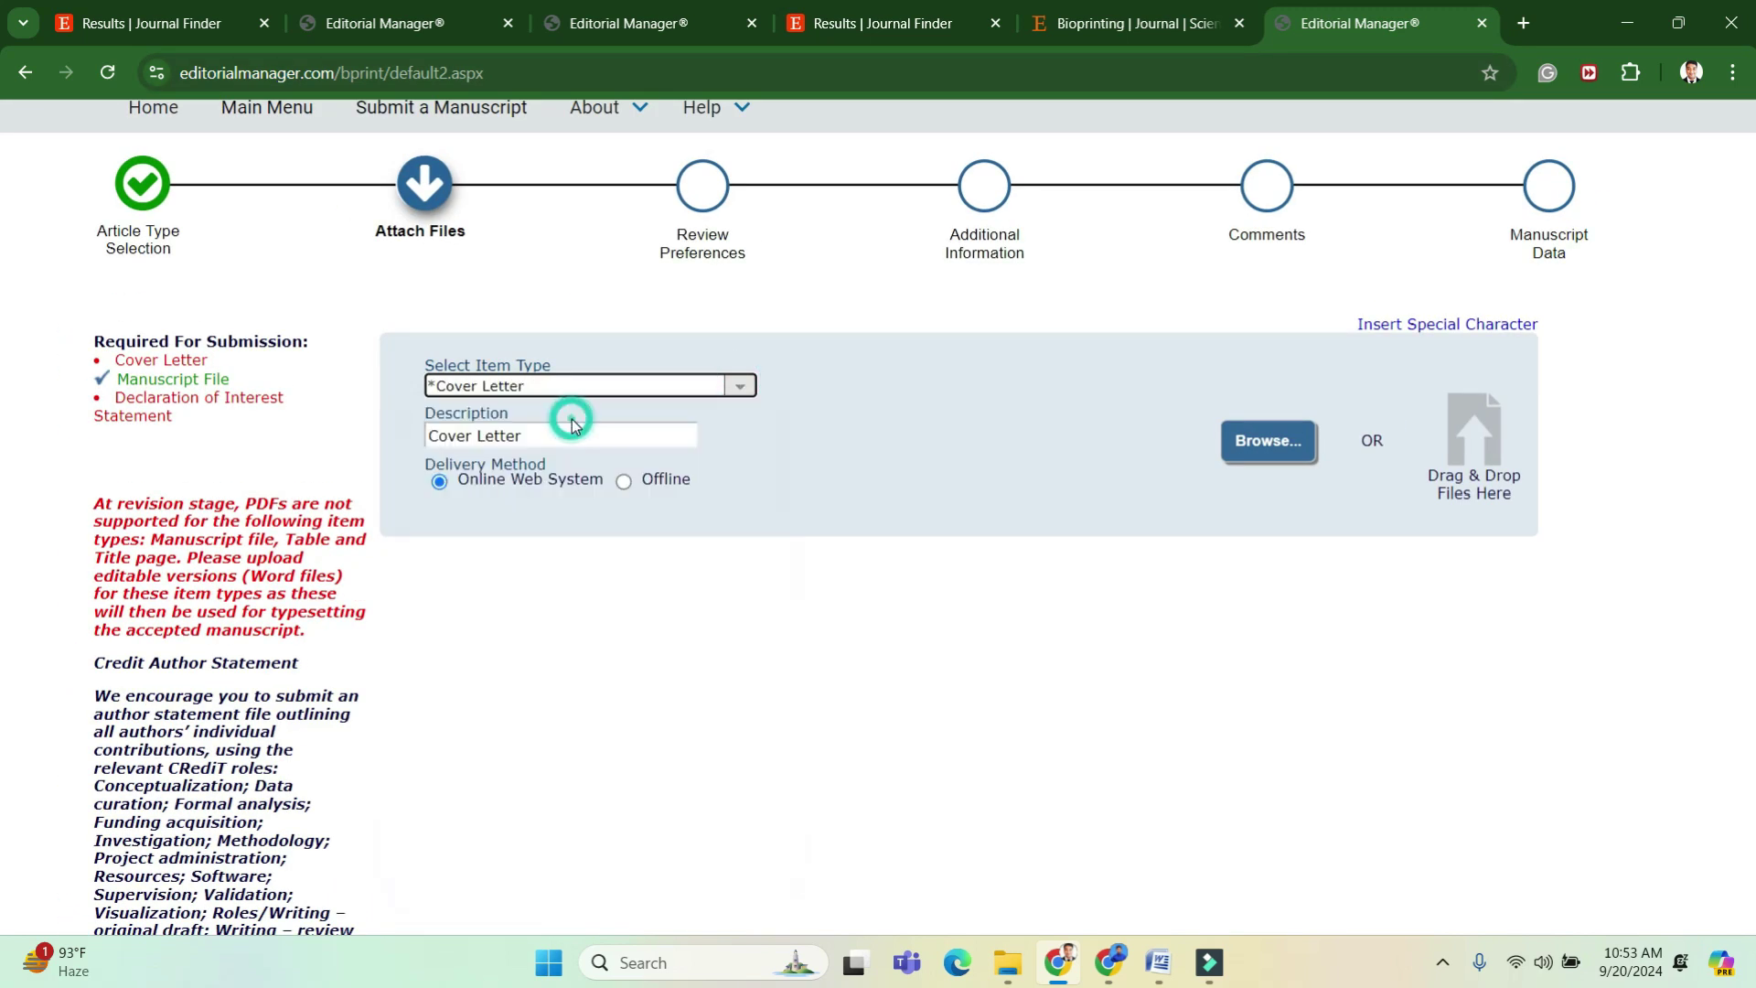
{"action": "left_click", "coordinate": [1243, 465]}
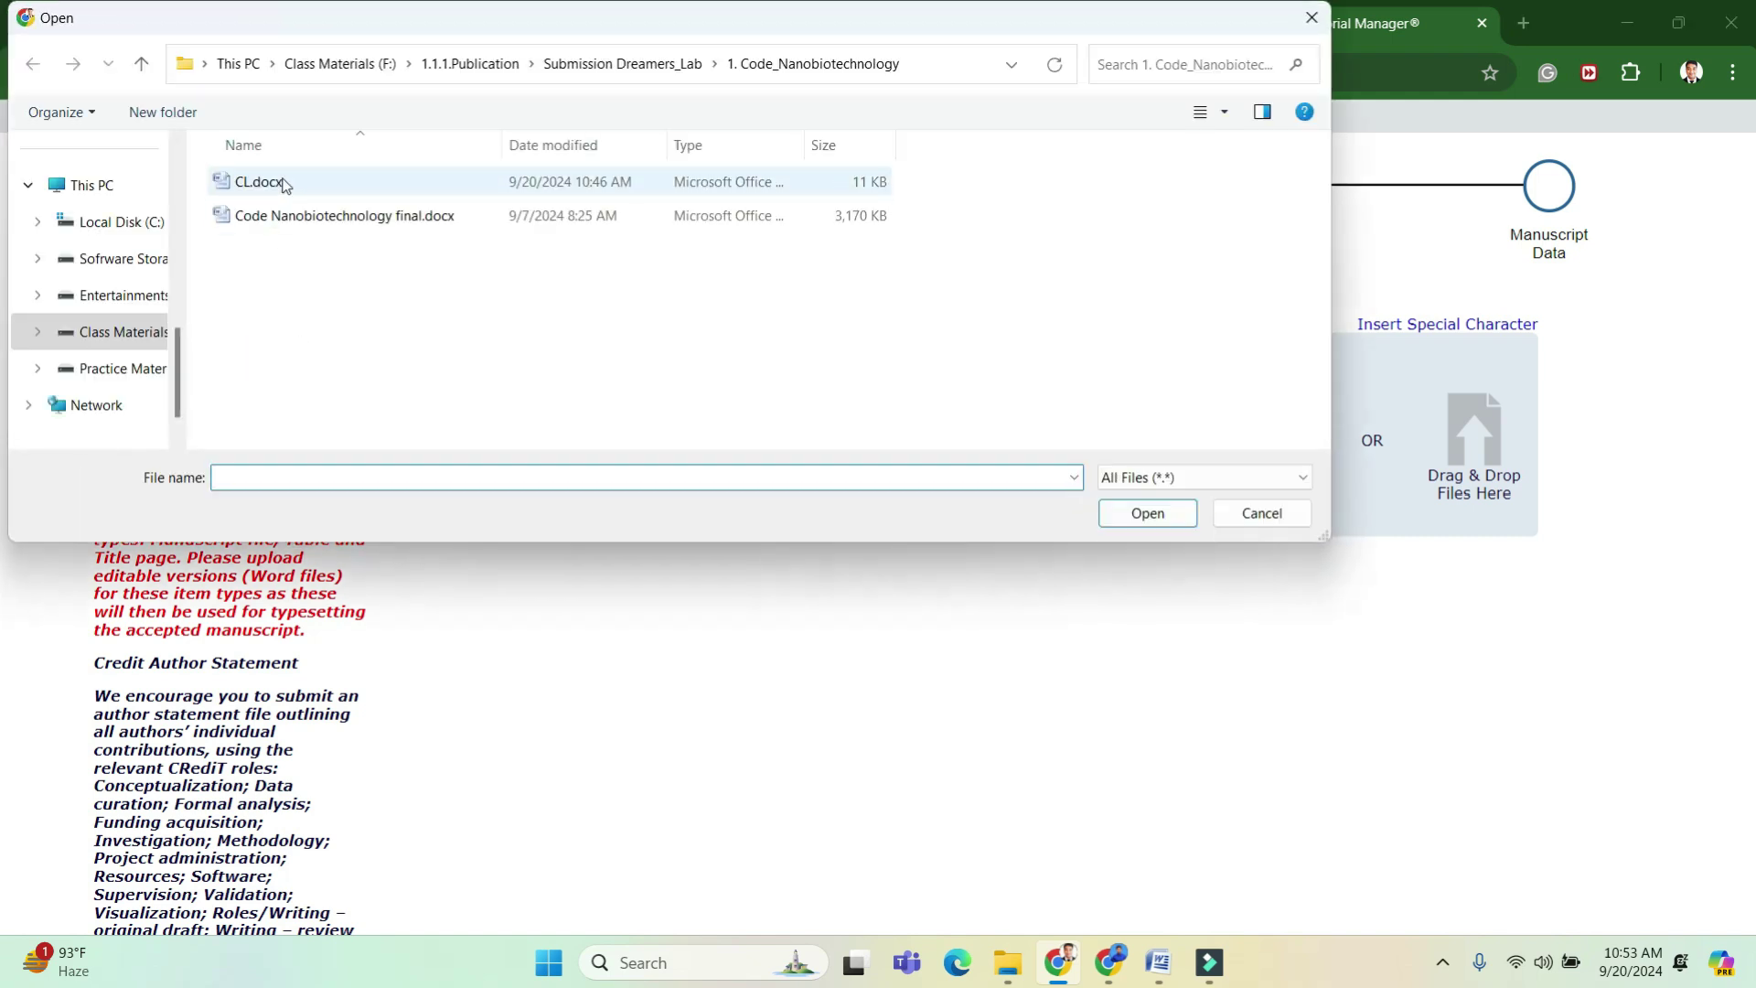
{"action": "left_click", "coordinate": [286, 186]}
{"action": "left_click", "coordinate": [1143, 514]}
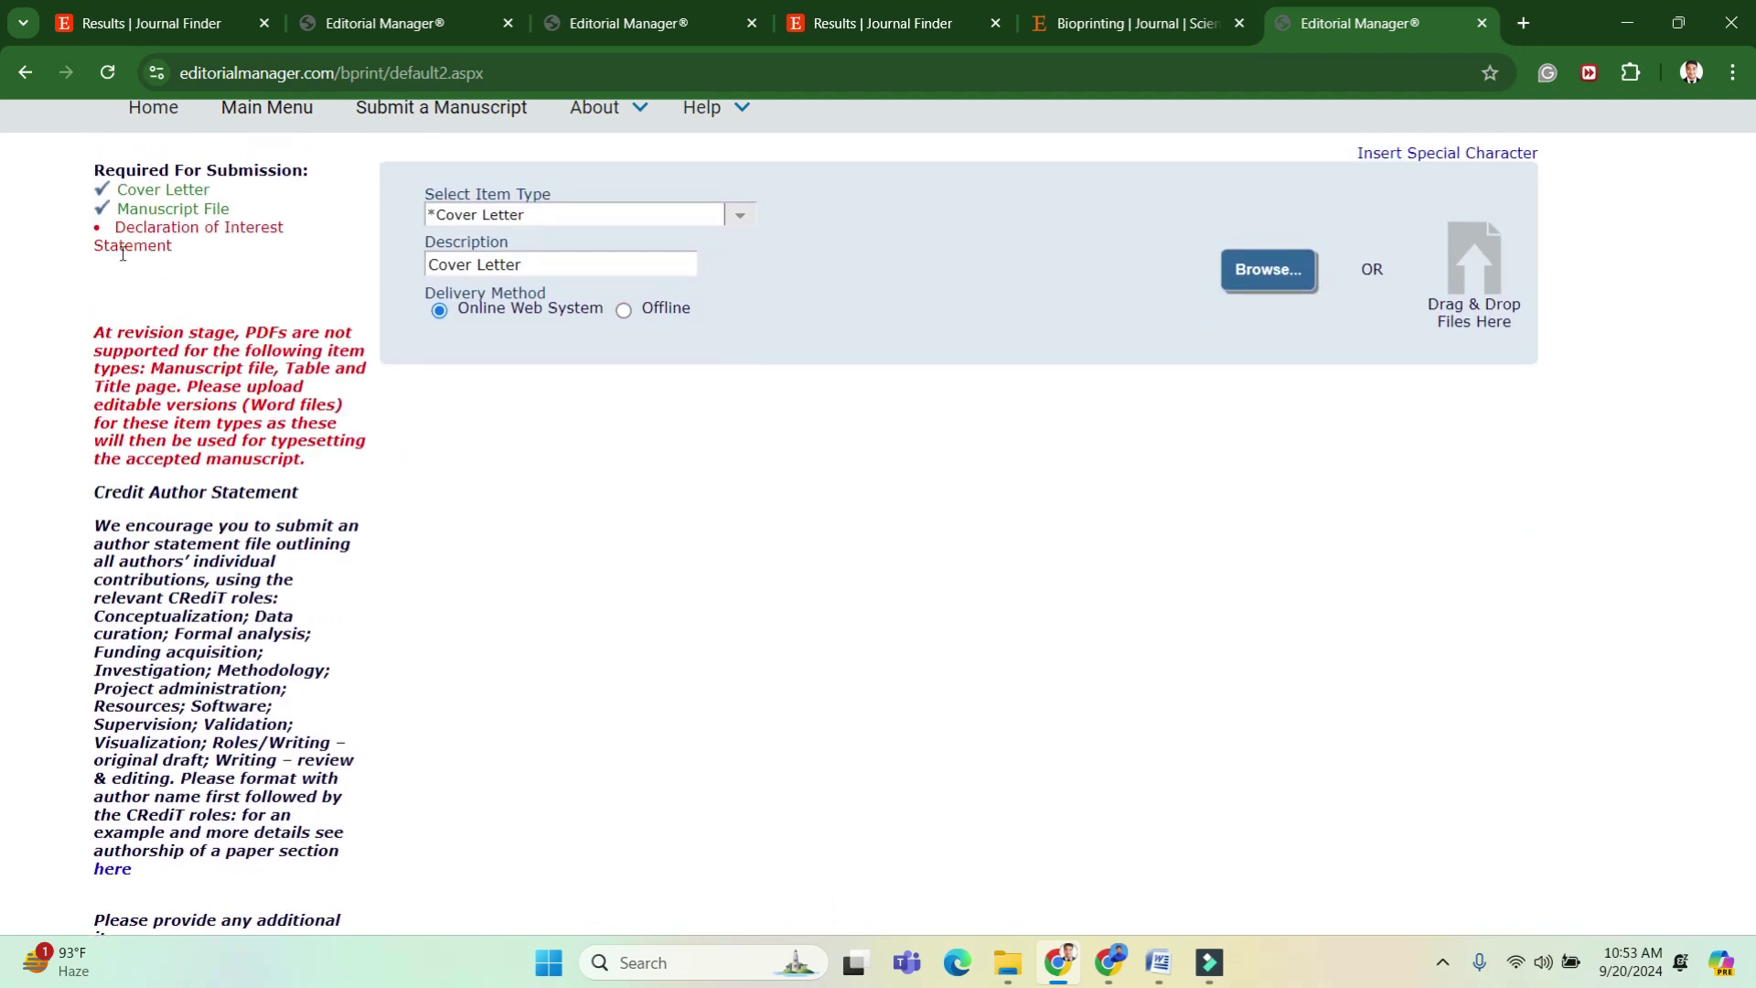
{"action": "scroll", "coordinate": [124, 253], "scroll_direction": "up", "scroll_amount": 5}
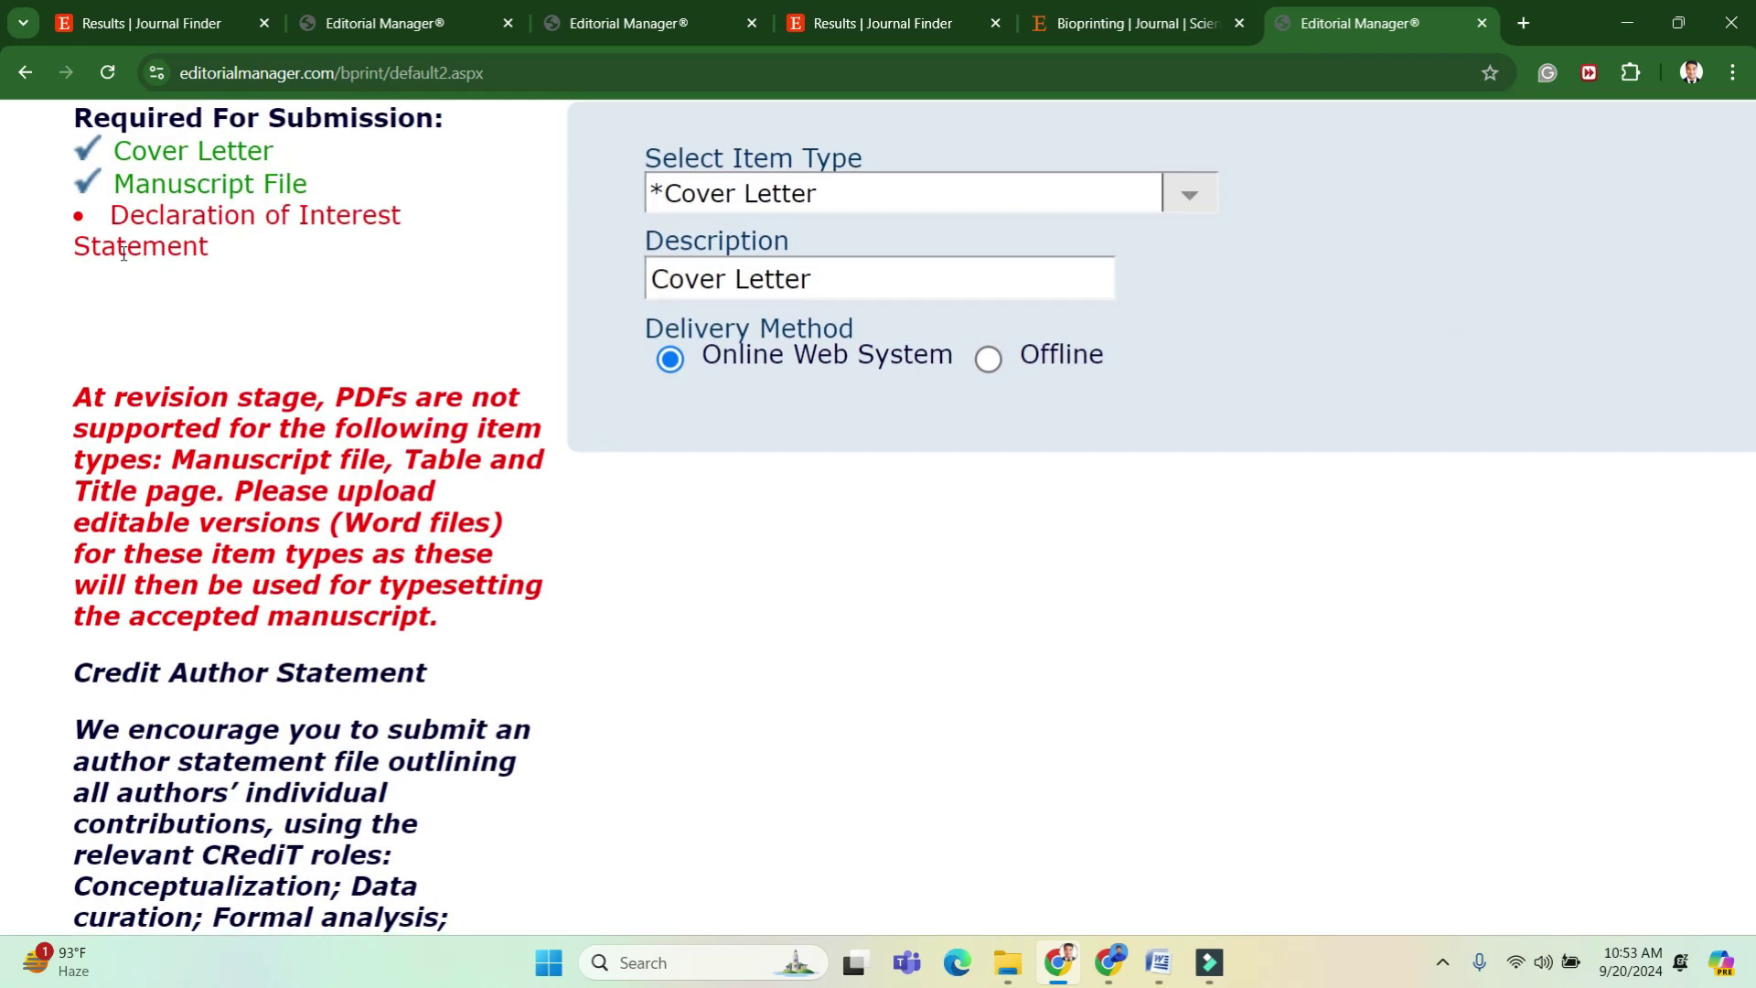
{"action": "scroll", "coordinate": [124, 253], "scroll_direction": "down", "scroll_amount": 10}
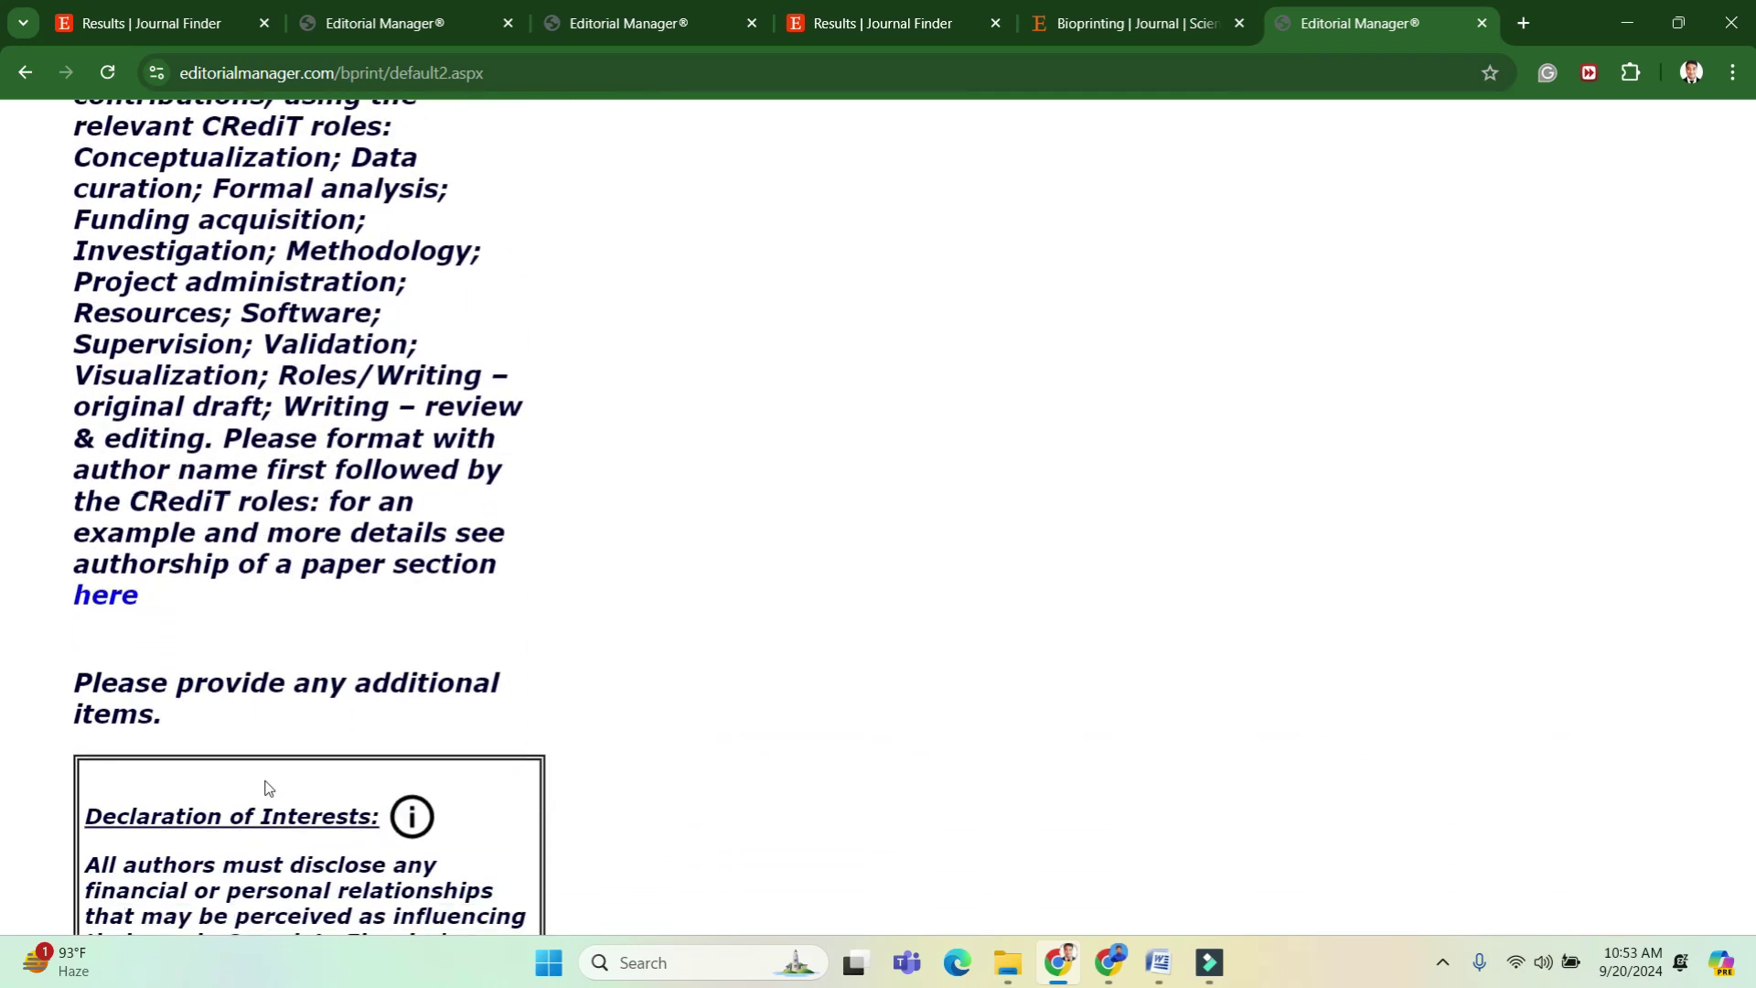
{"action": "scroll", "coordinate": [218, 768], "scroll_direction": "down", "scroll_amount": 3}
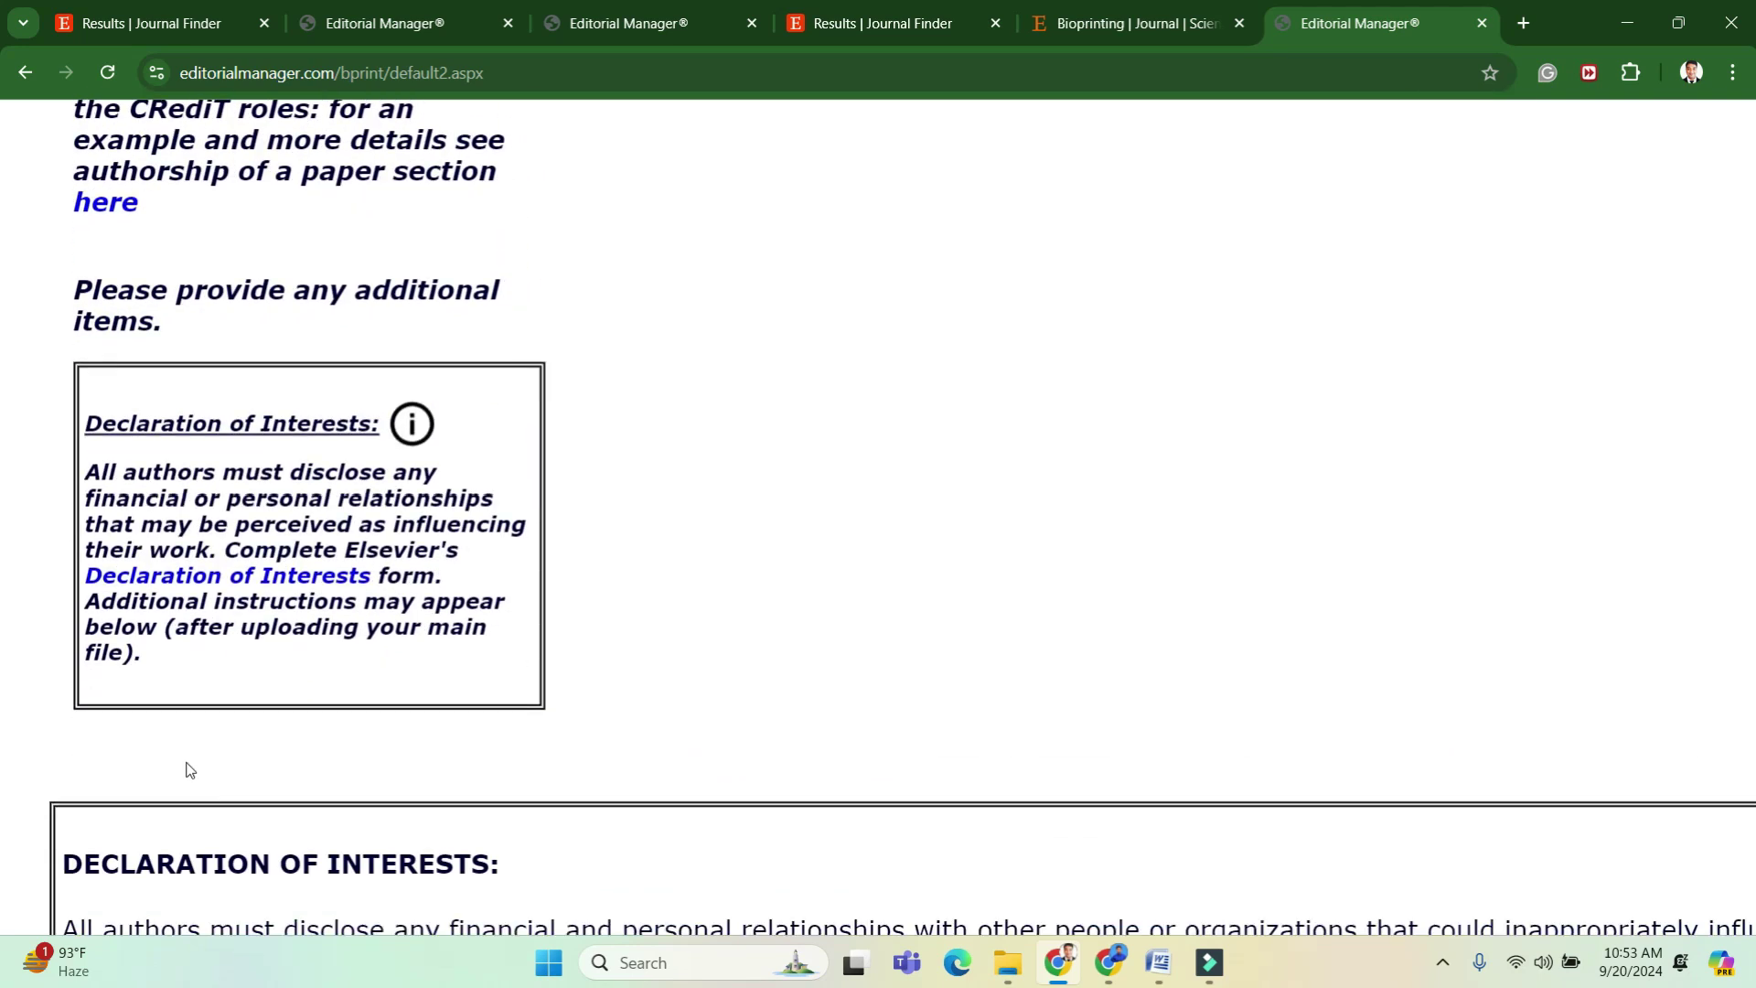
{"action": "scroll", "coordinate": [190, 769], "scroll_direction": "up", "scroll_amount": 4}
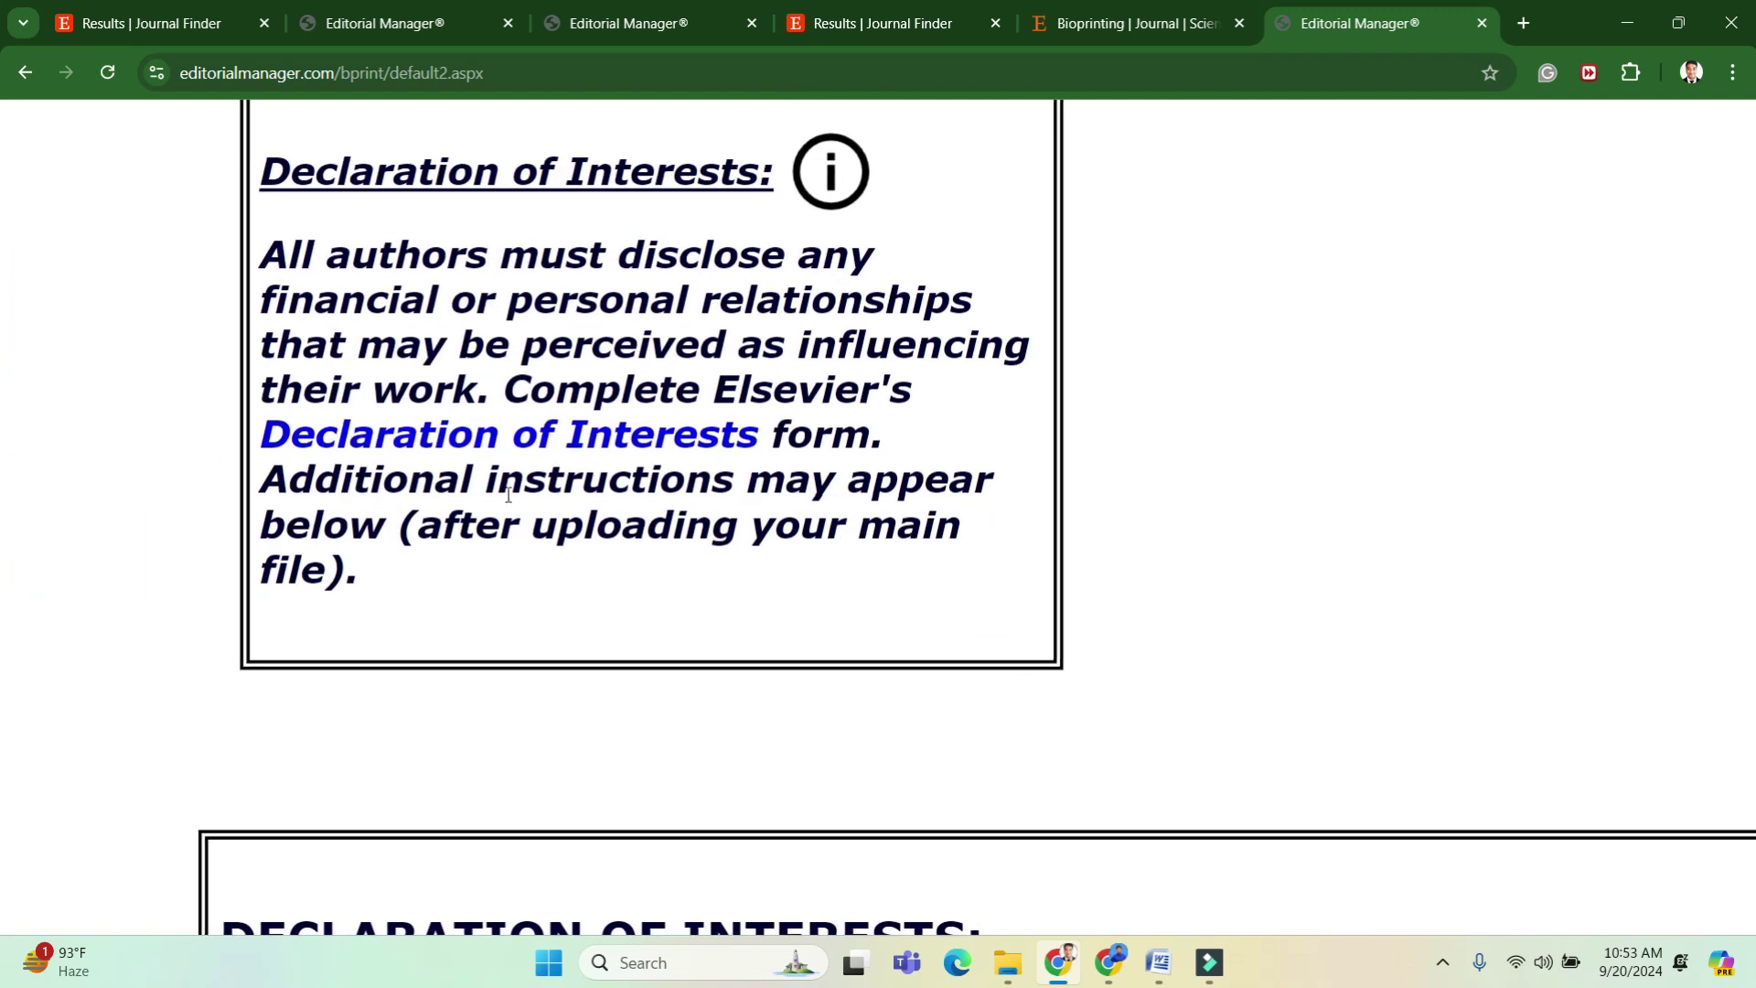
Generate an 'I have nothing to declare' statement and download it as a .docx.
{"action": "left_click", "coordinate": [652, 425]}
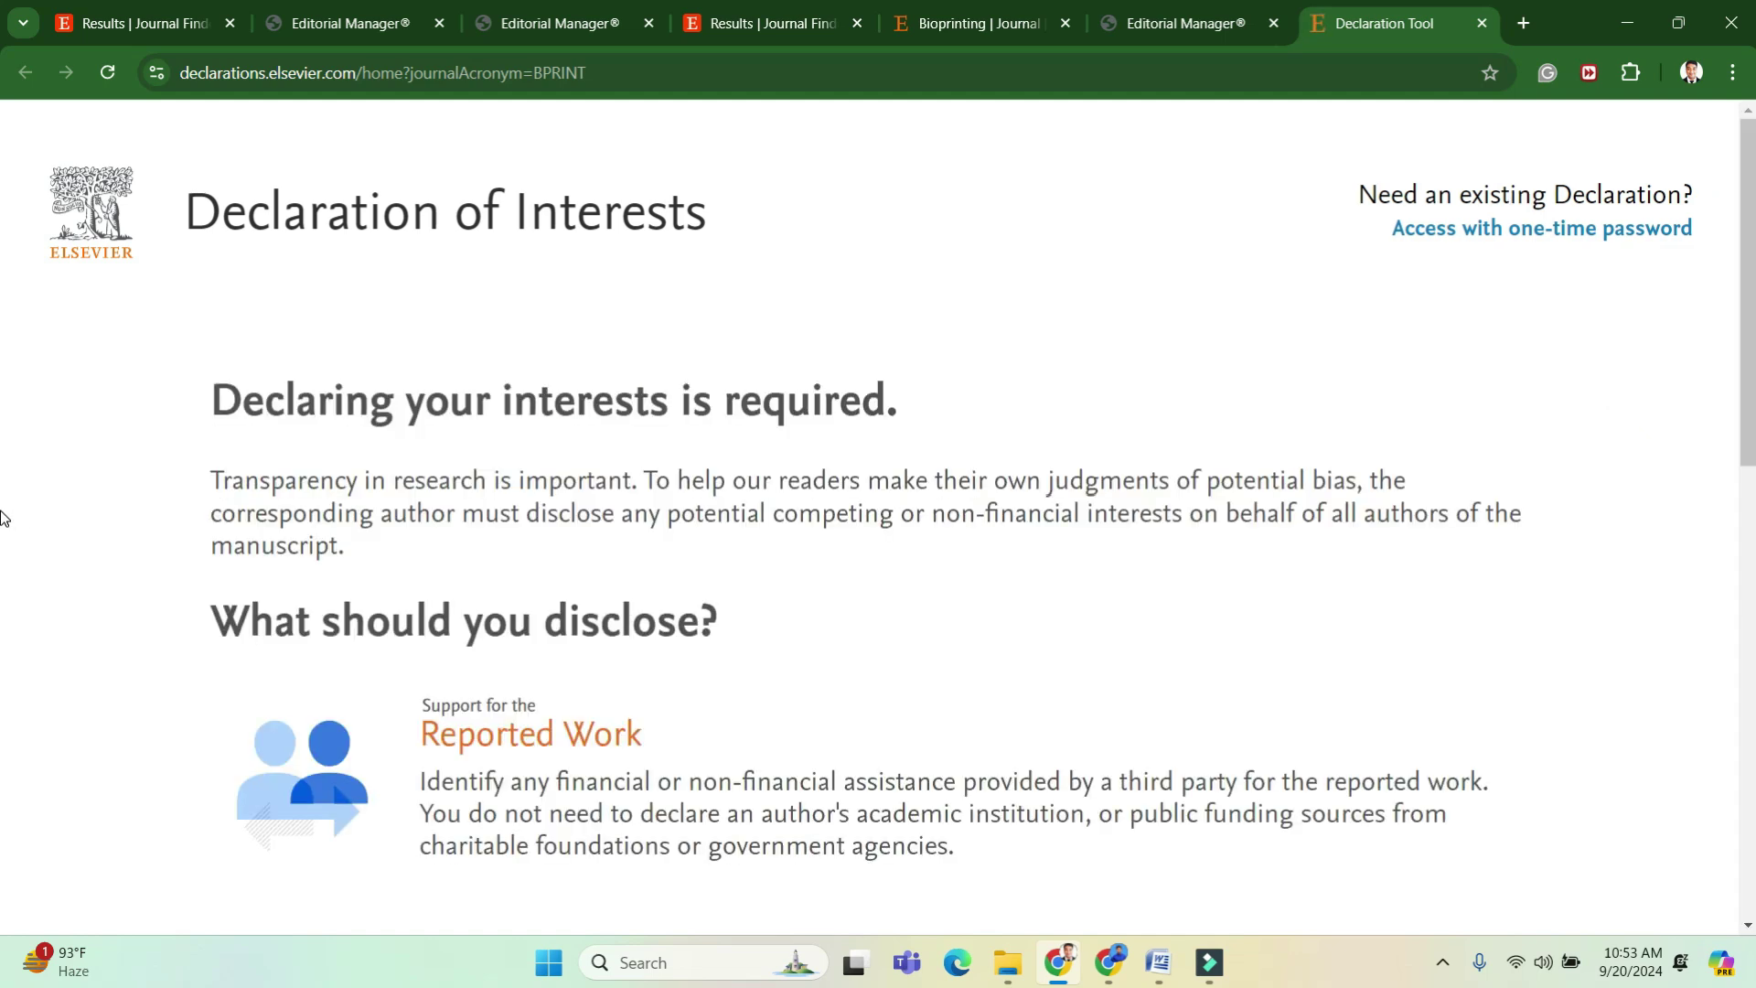
{"action": "scroll", "coordinate": [365, 580], "scroll_direction": "down", "scroll_amount": 10}
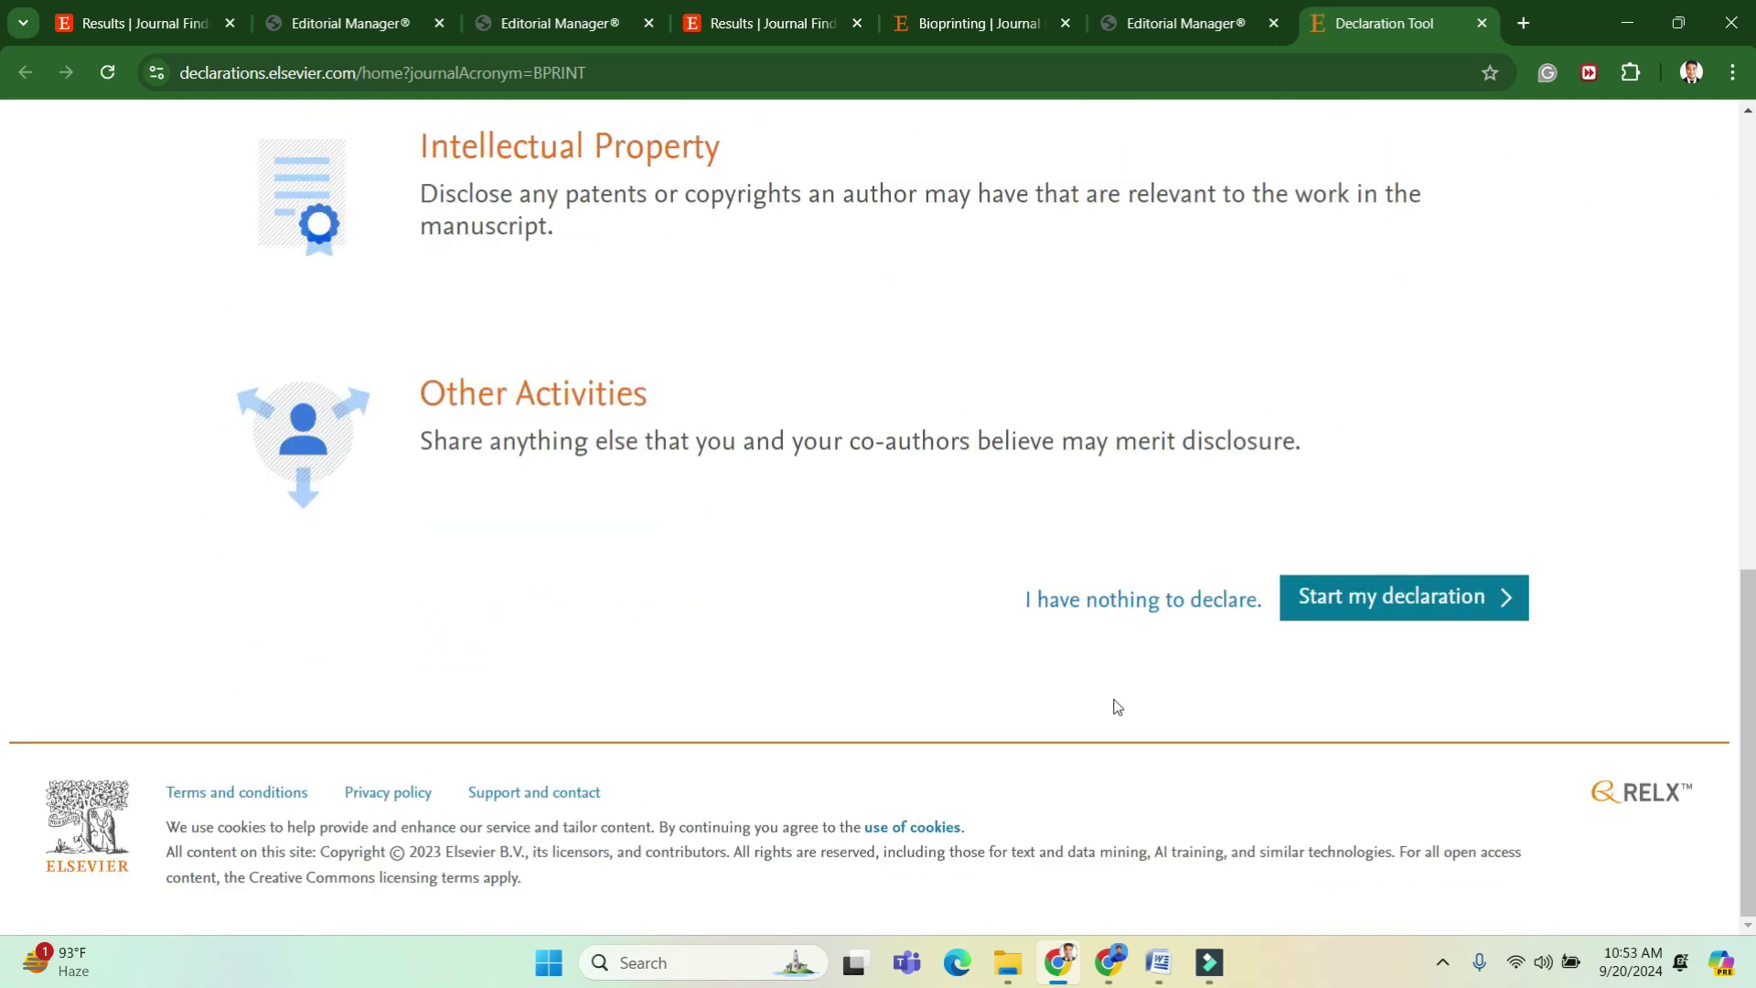
{"action": "left_click", "coordinate": [1381, 601]}
{"action": "left_click", "coordinate": [1142, 600]}
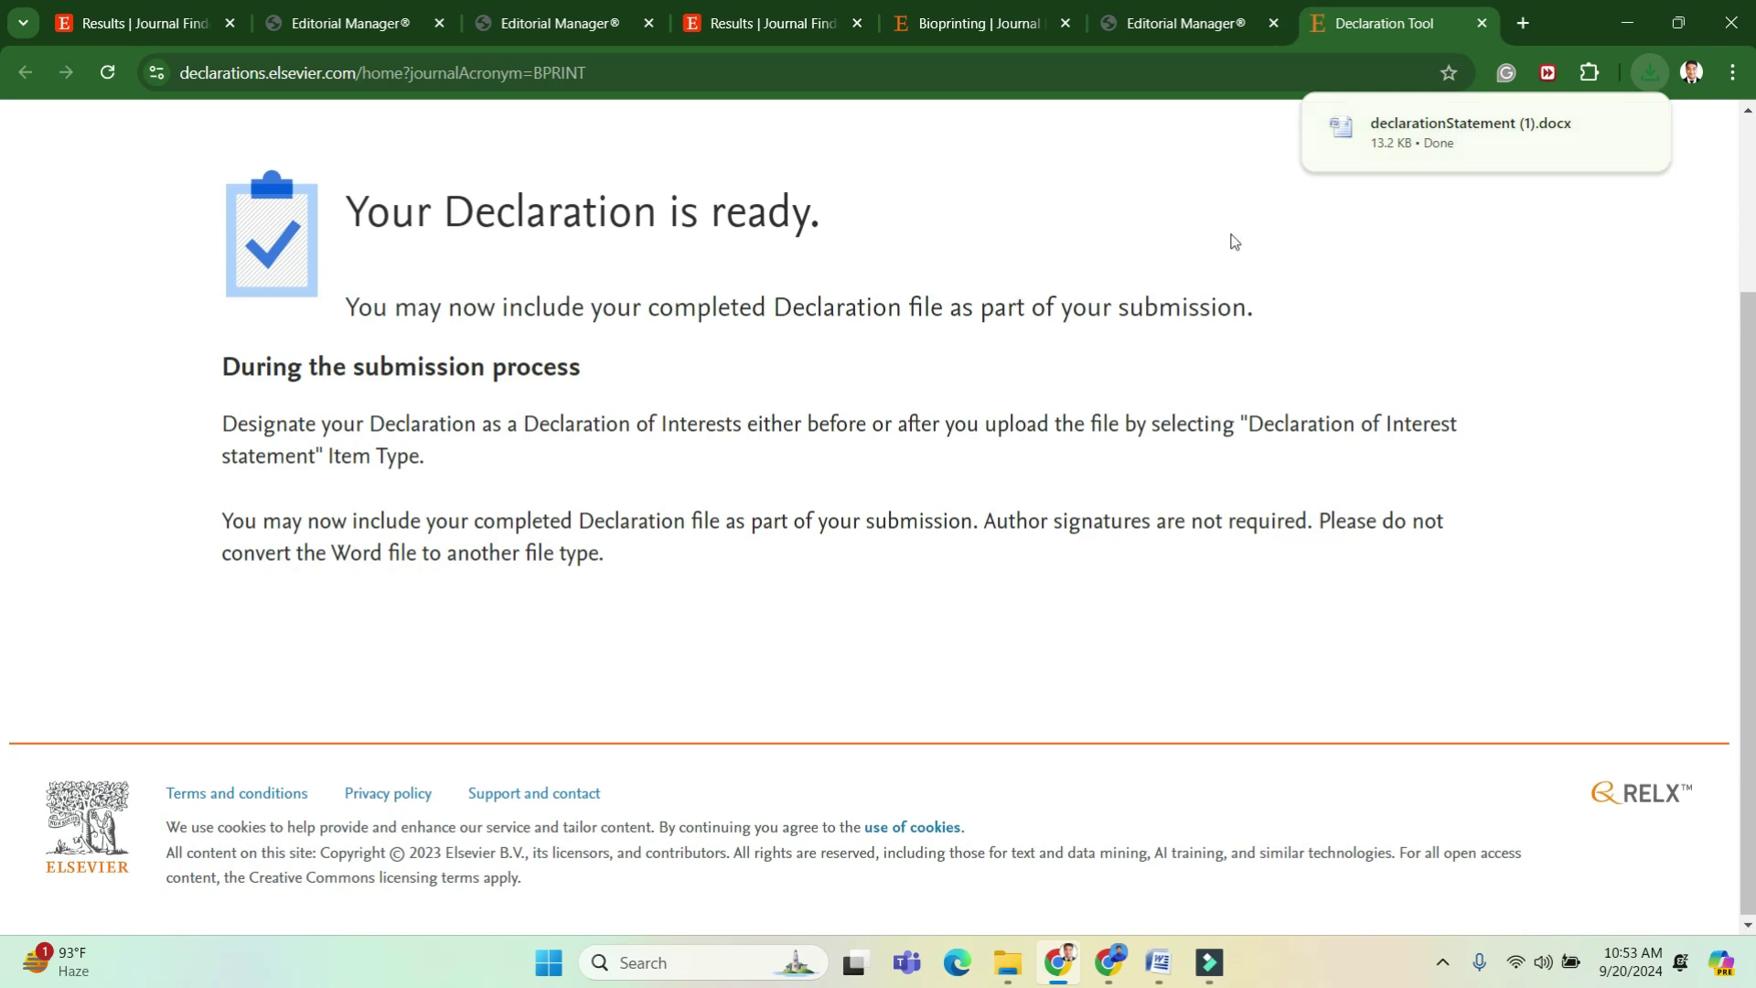
{"action": "scroll", "coordinate": [1157, 215], "scroll_direction": "up", "scroll_amount": 3}
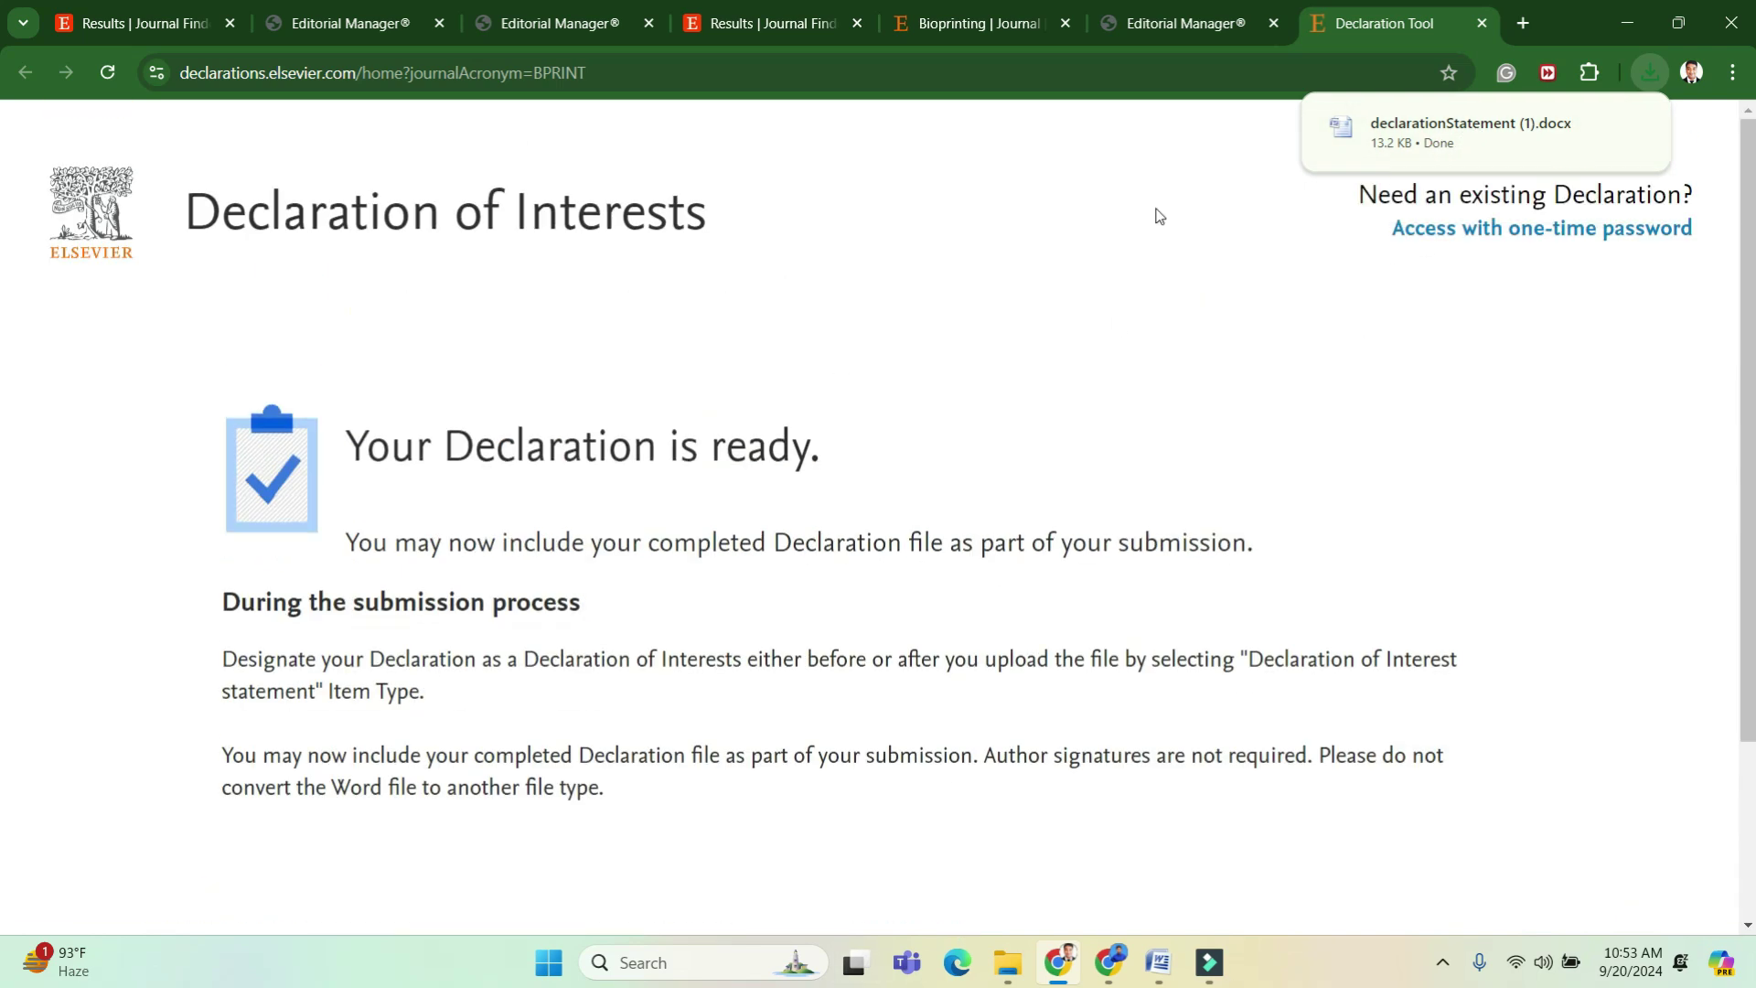
{"action": "left_click", "coordinate": [1242, 15]}
Upload declarationStatement (1).docx from Downloads as the Declaration of Interest Statement item.
{"action": "scroll", "coordinate": [803, 431], "scroll_direction": "up", "scroll_amount": 5}
{"action": "scroll", "coordinate": [803, 431], "scroll_direction": "up", "scroll_amount": 6}
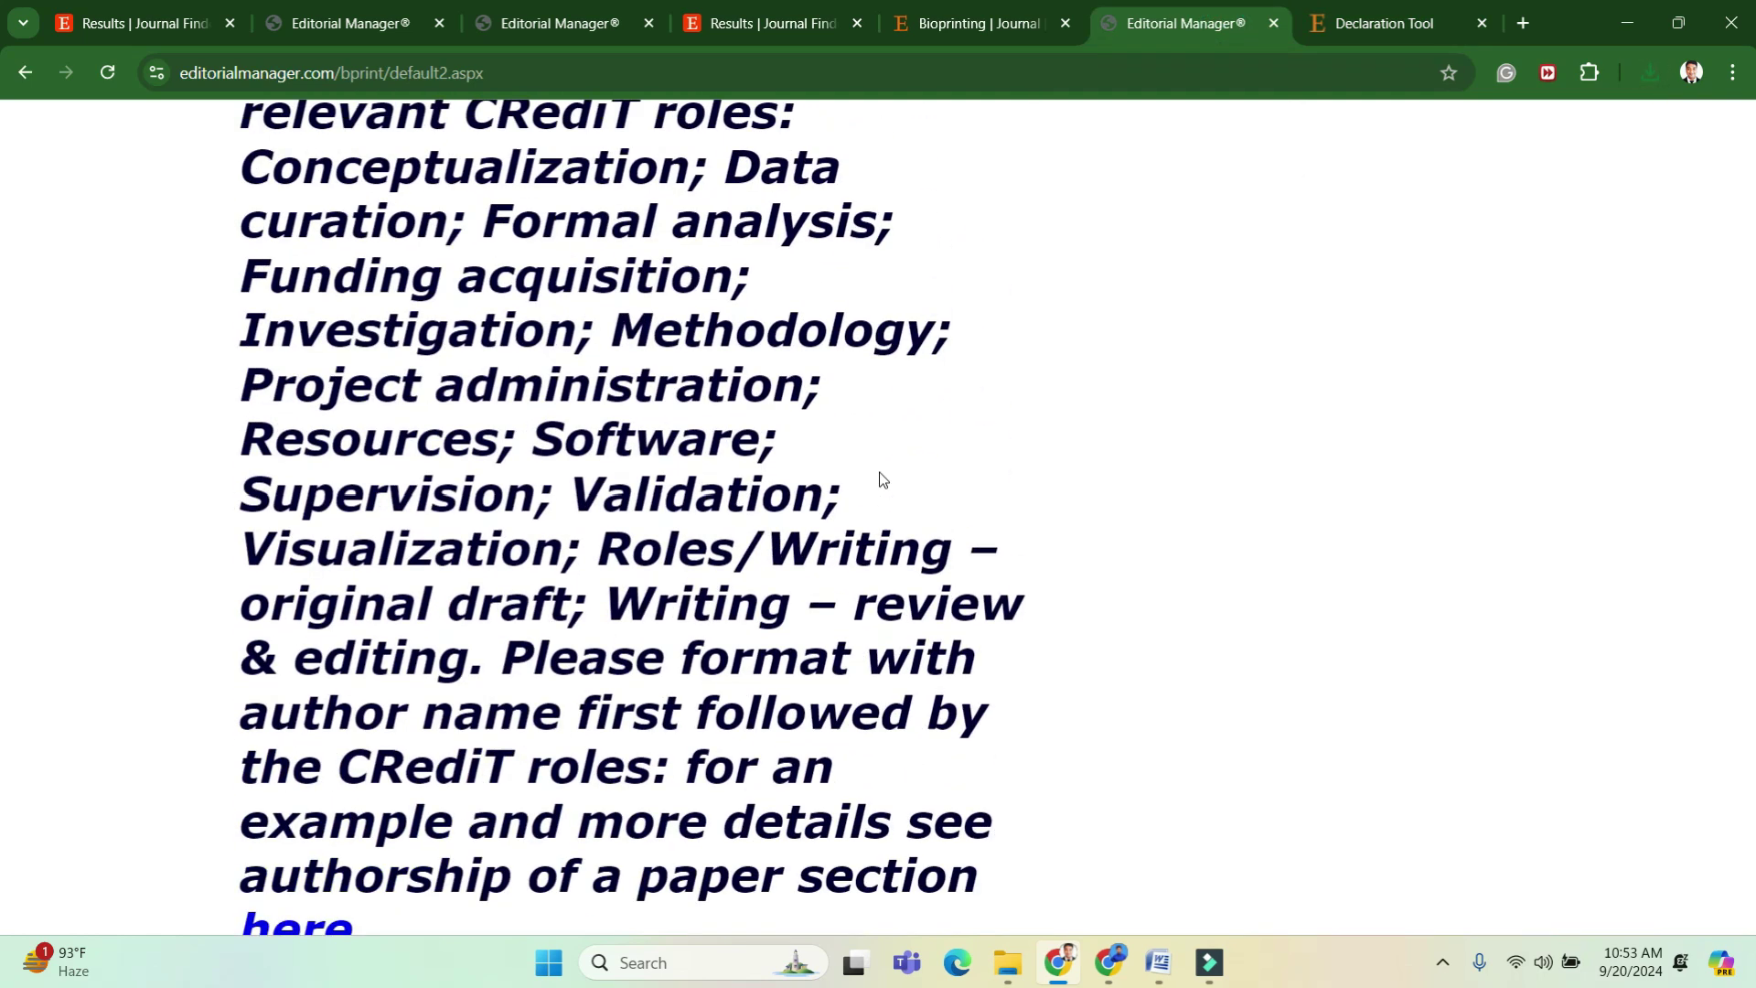
{"action": "key", "text": "ctrl+0"}
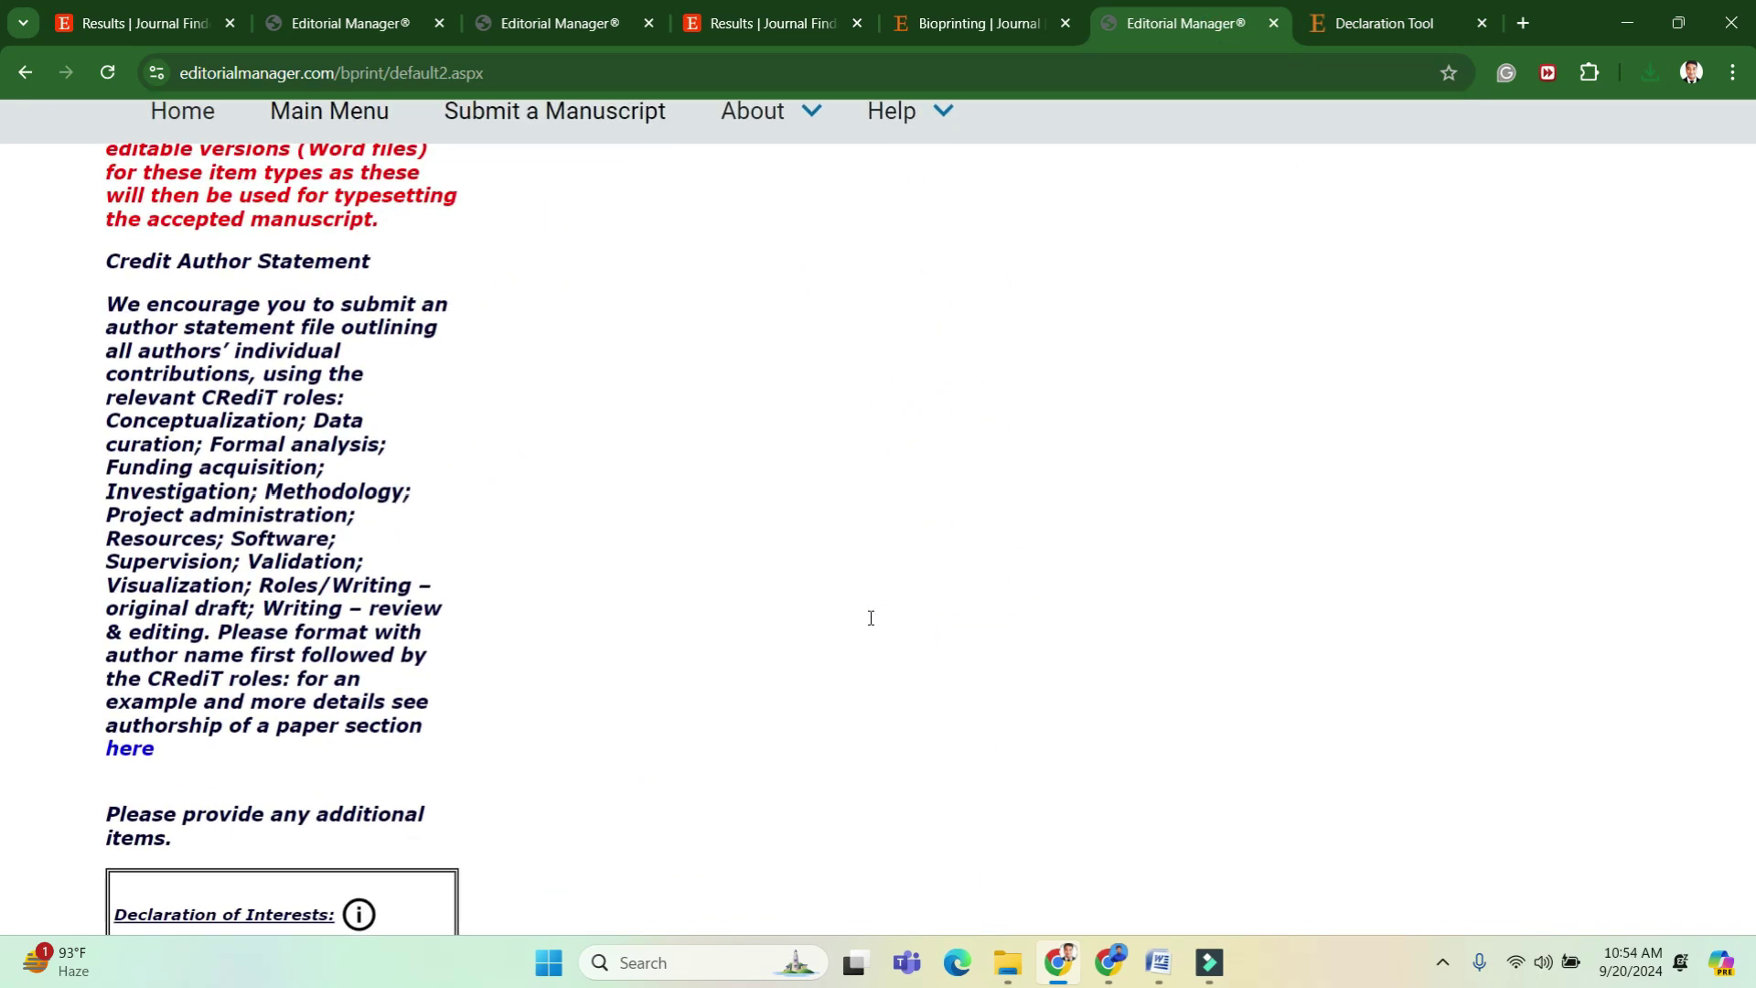
{"action": "scroll", "coordinate": [871, 619], "scroll_direction": "up", "scroll_amount": 5}
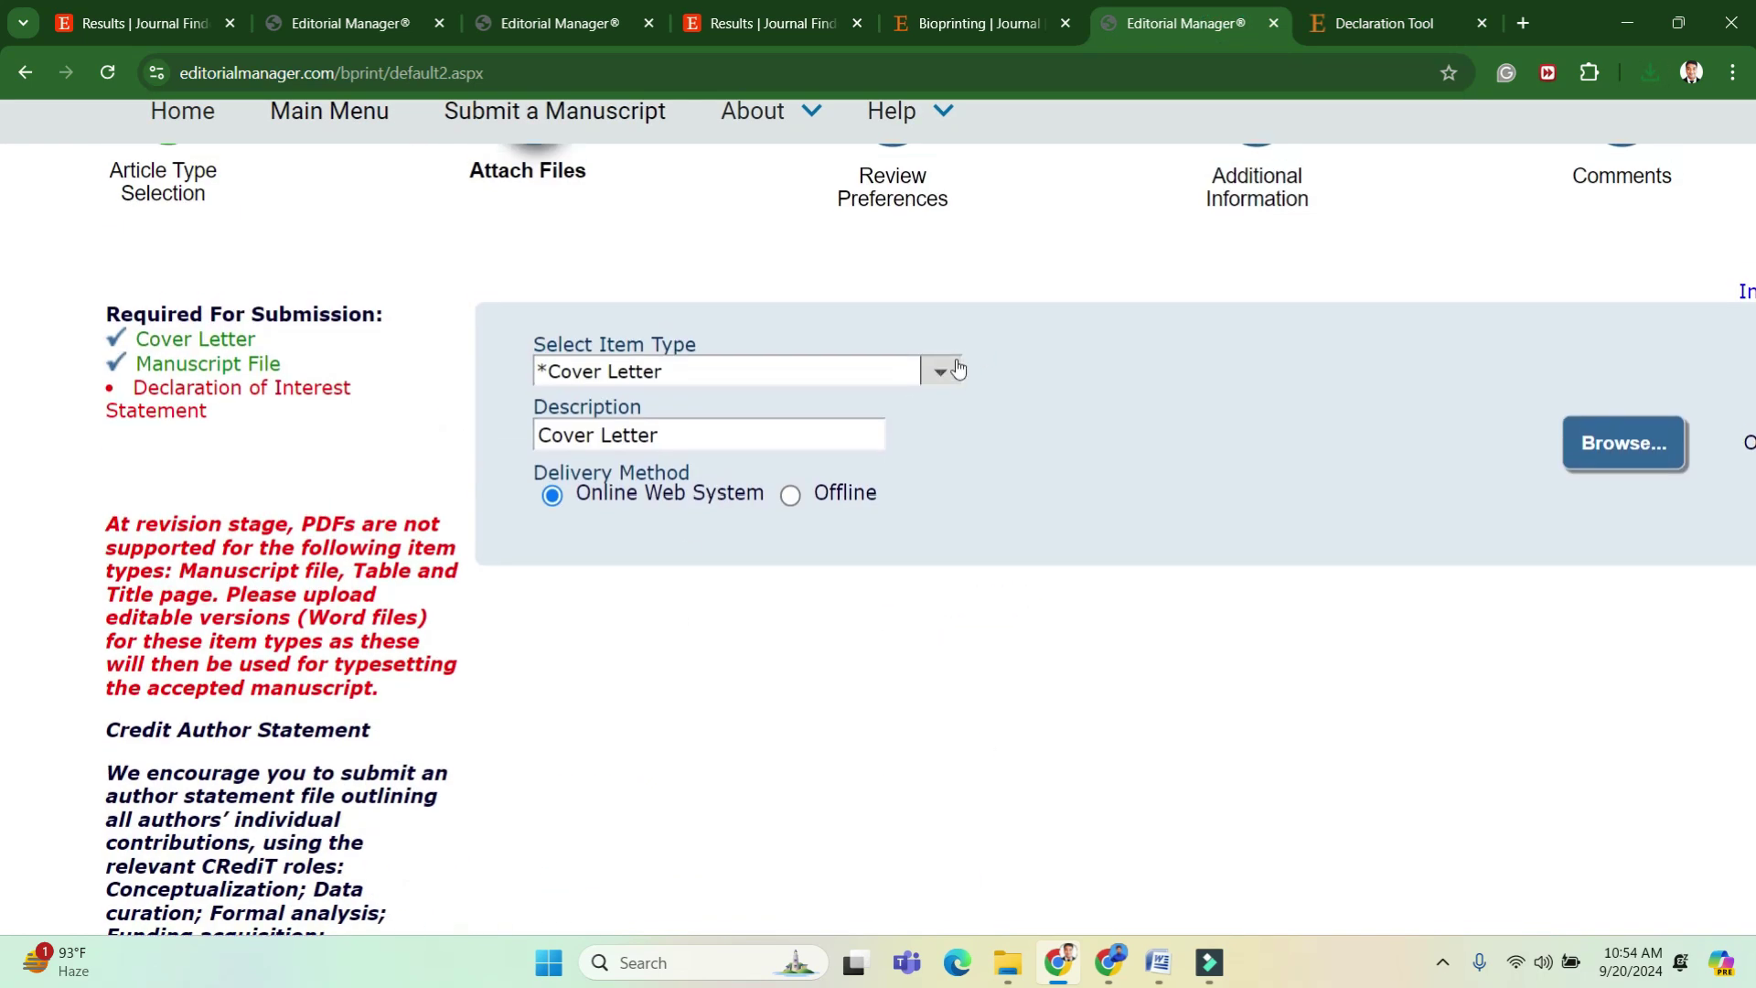
{"action": "left_click", "coordinate": [958, 369]}
{"action": "left_click", "coordinate": [771, 457]}
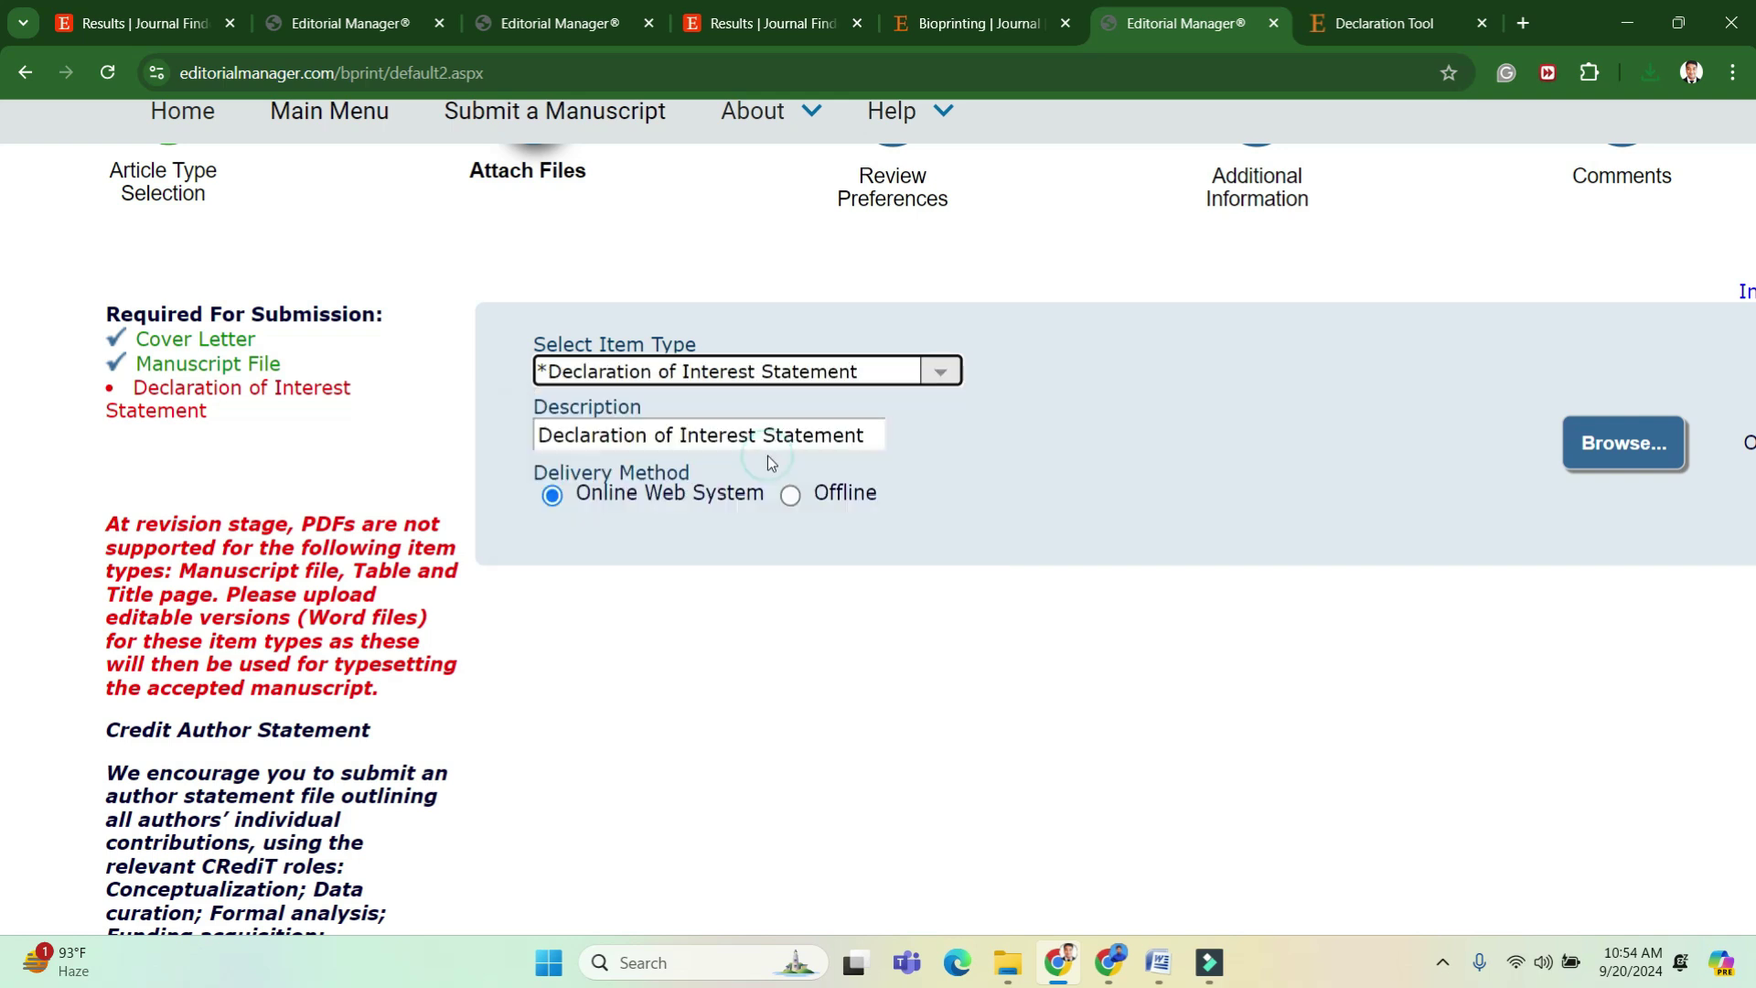
{"action": "left_click", "coordinate": [1634, 443]}
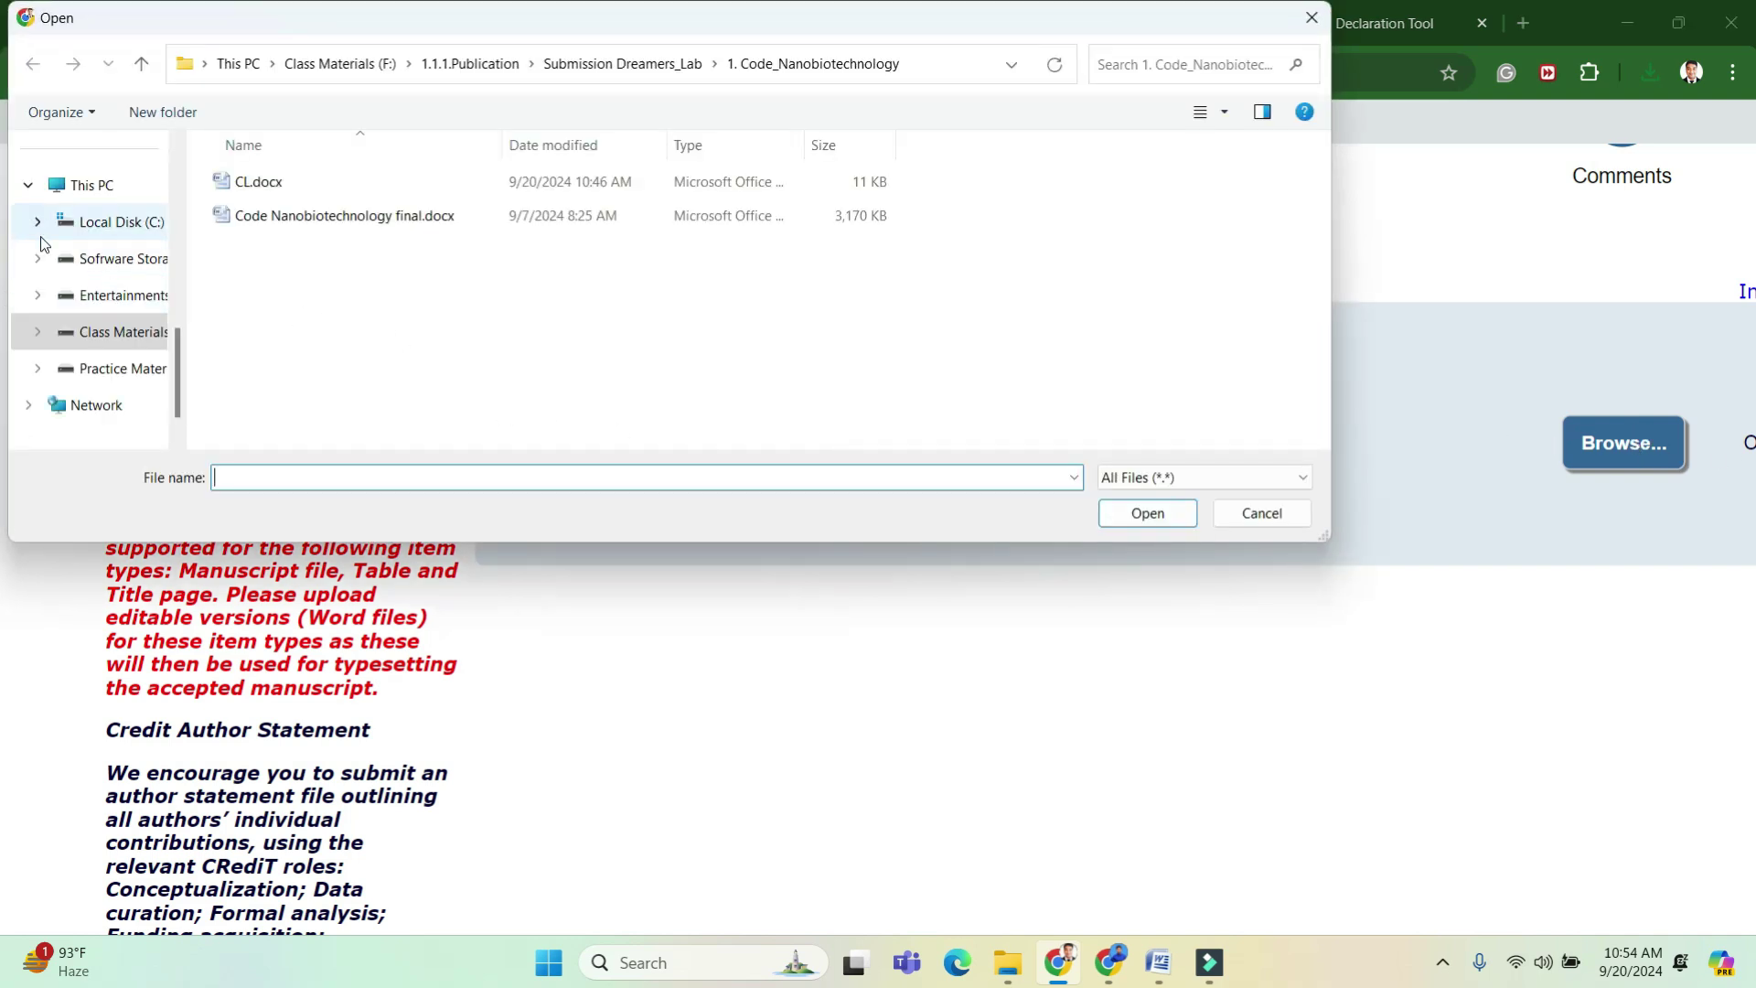
{"action": "scroll", "coordinate": [46, 247], "scroll_direction": "up", "scroll_amount": 5}
{"action": "left_click", "coordinate": [109, 346]}
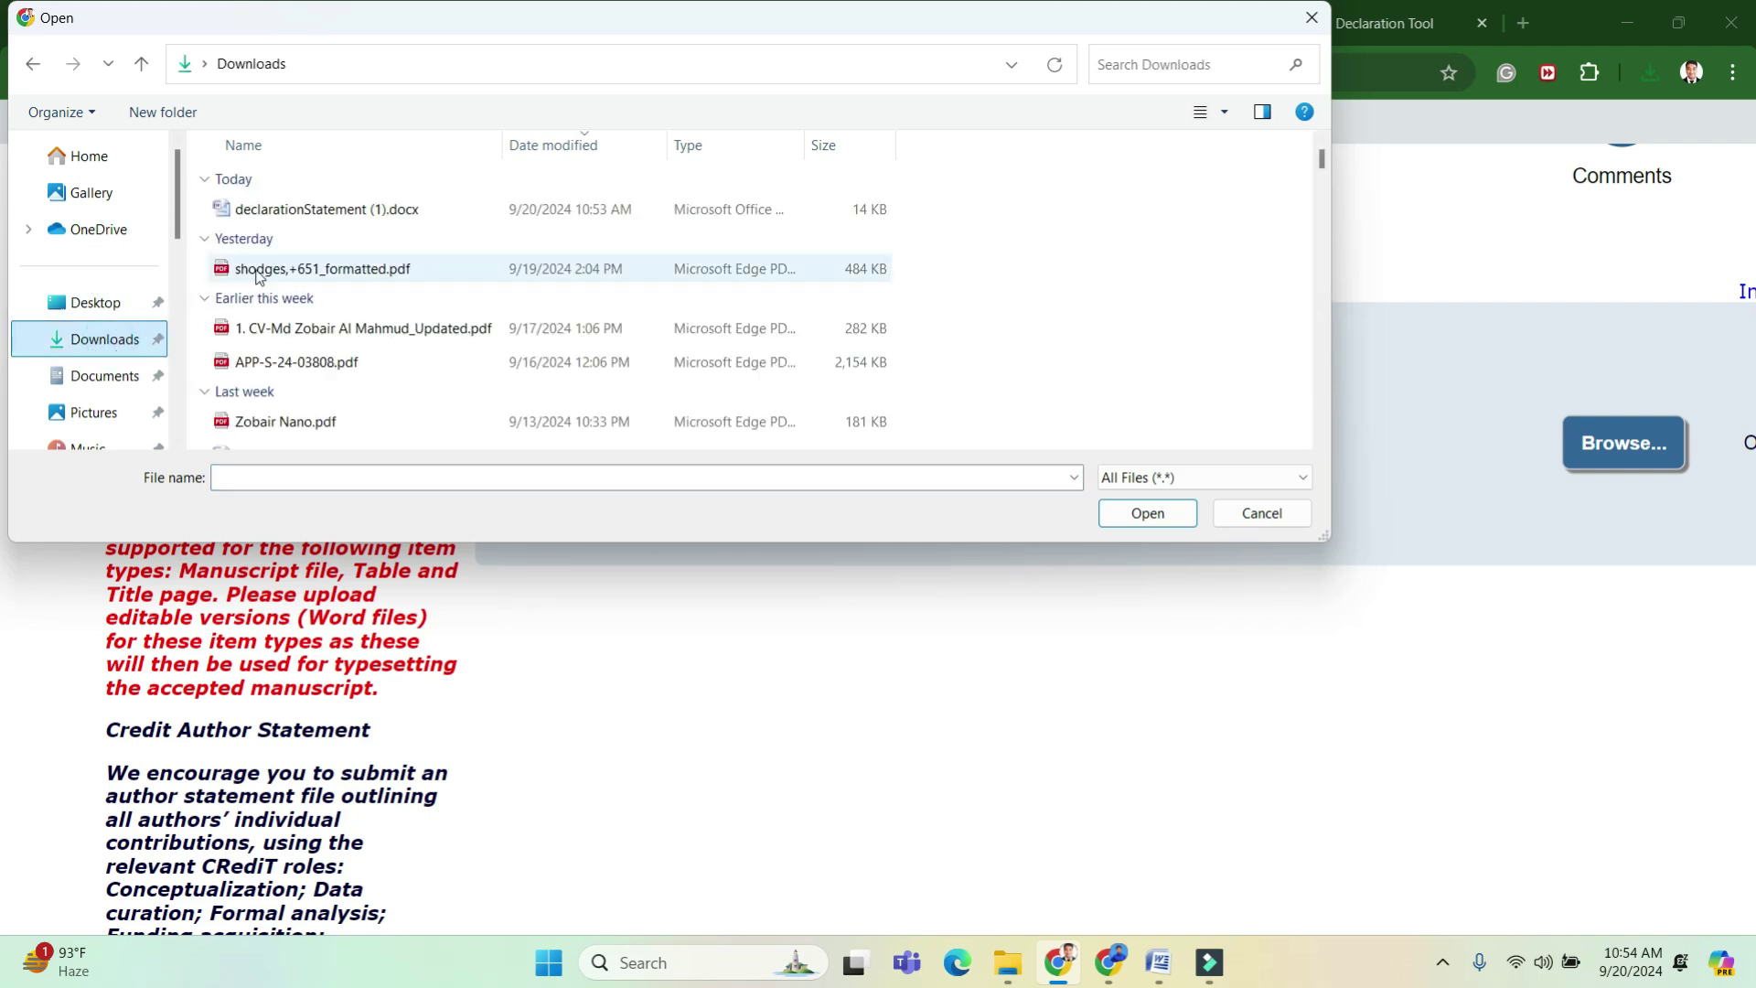
{"action": "left_click", "coordinate": [369, 203]}
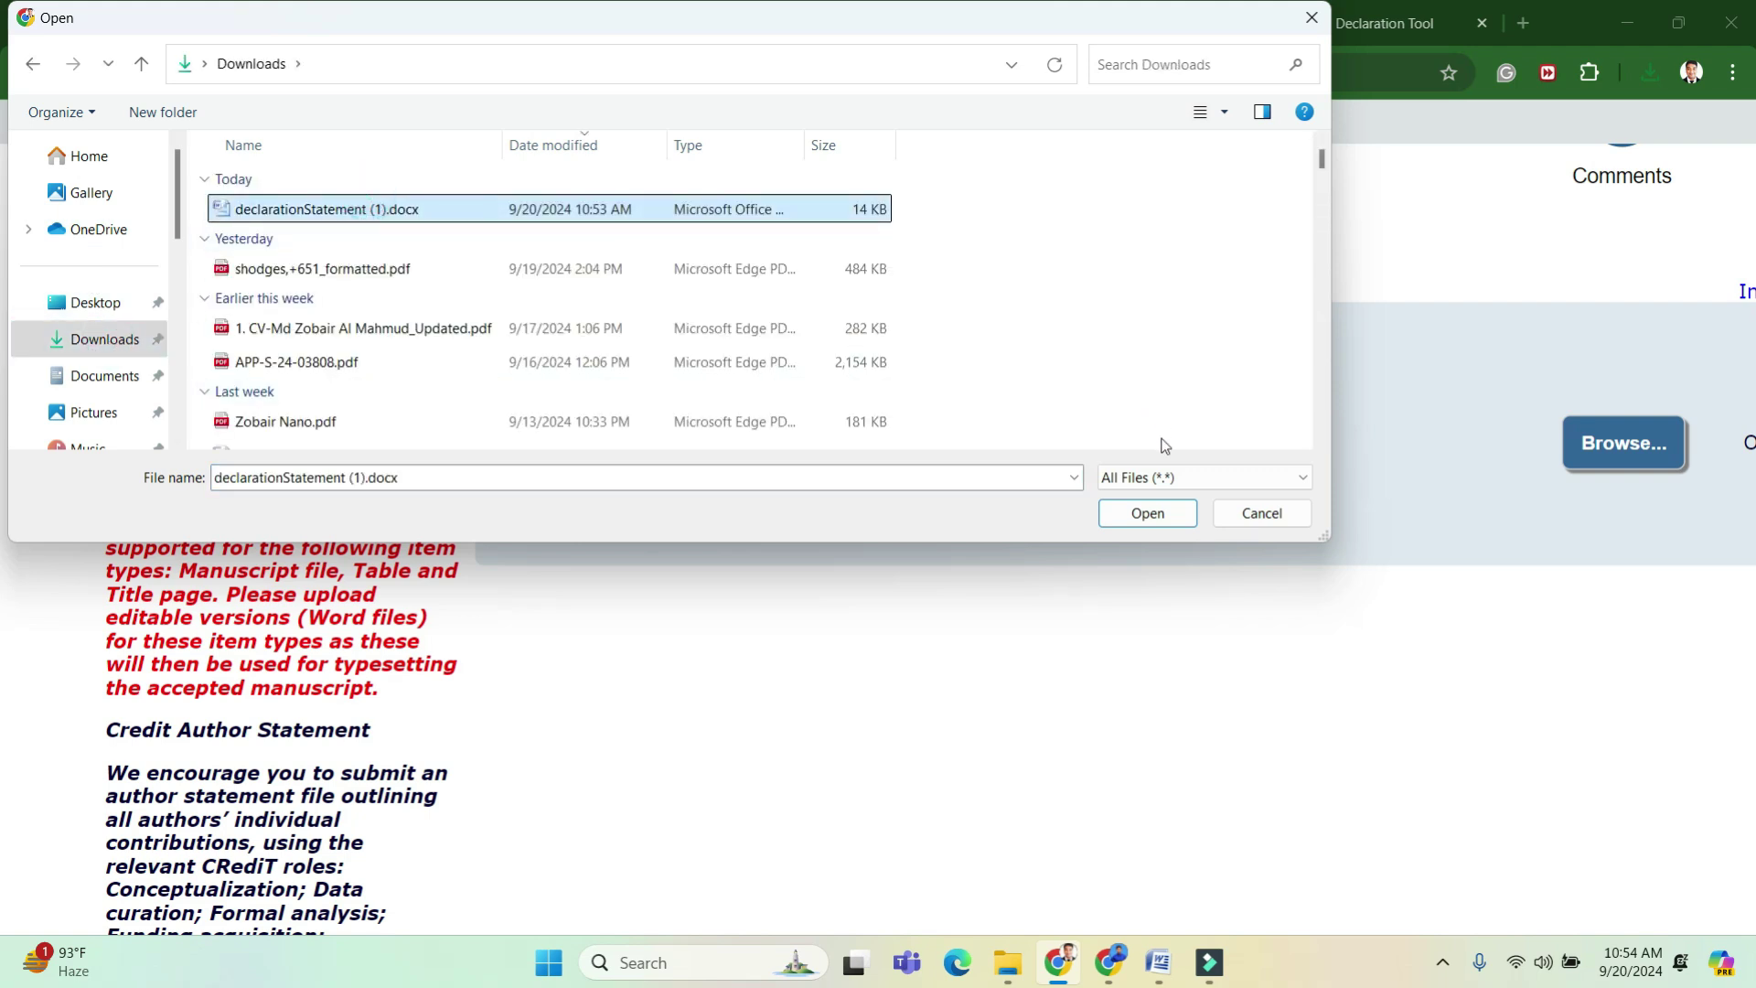
{"action": "left_click", "coordinate": [1151, 511]}
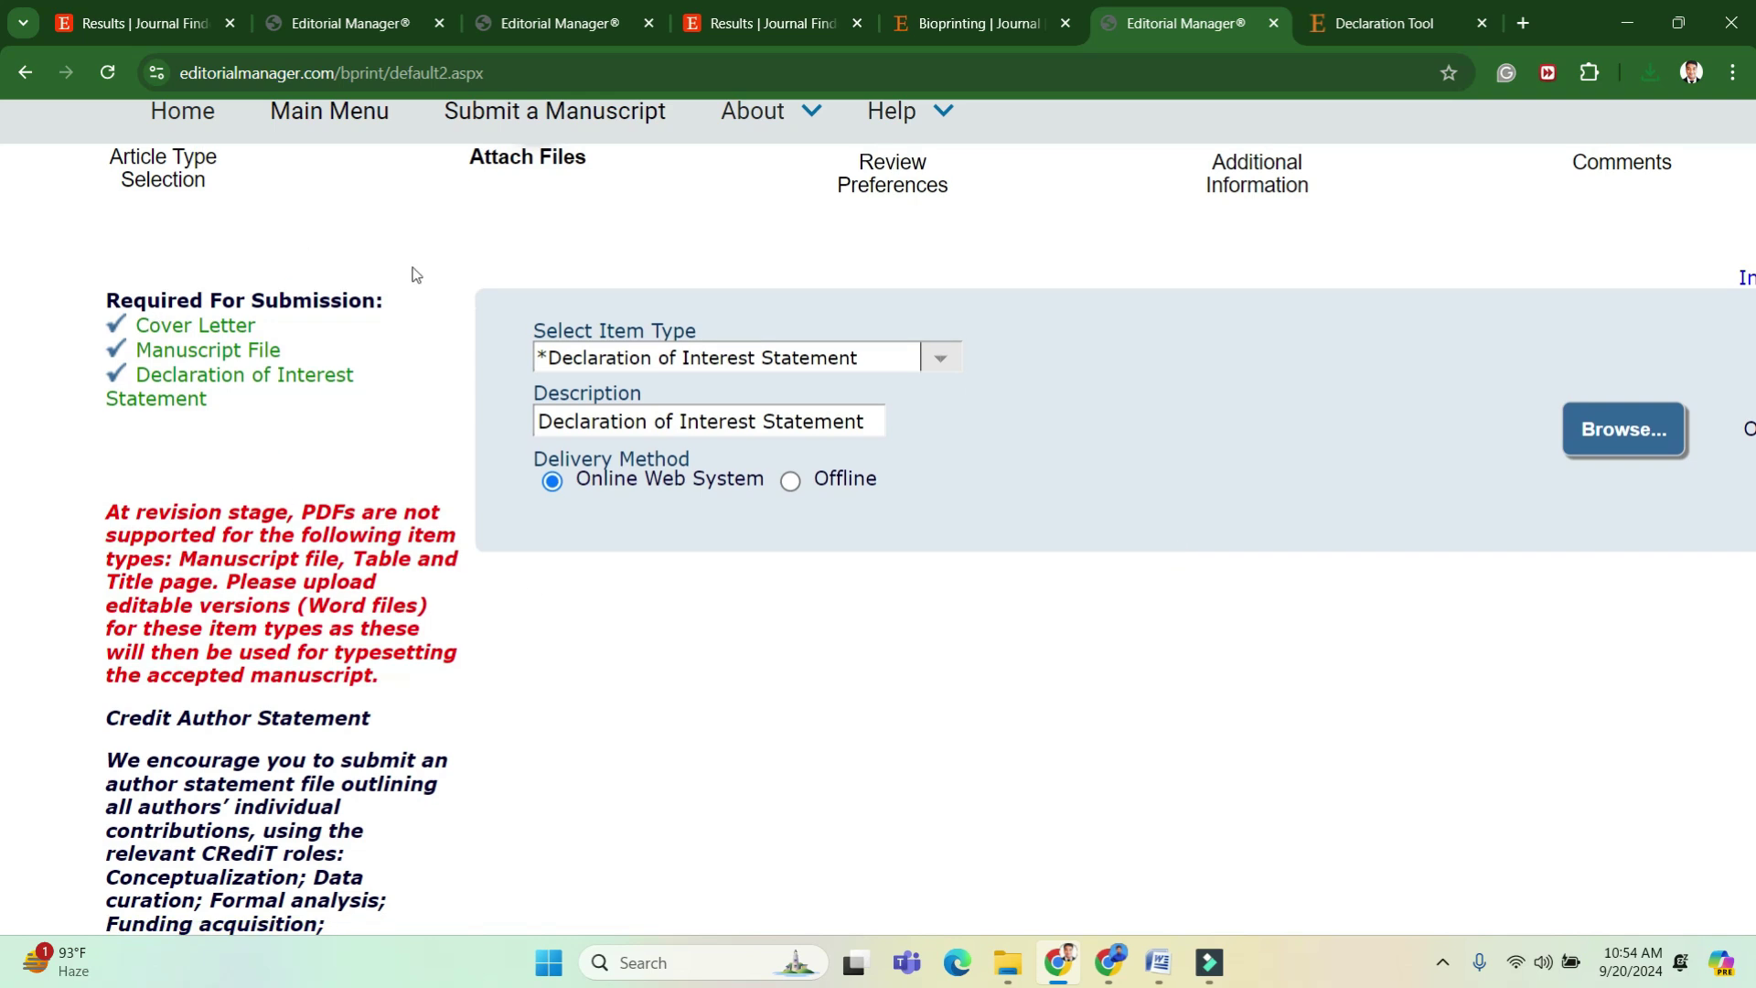
{"action": "key", "text": "ctrl+minus"}
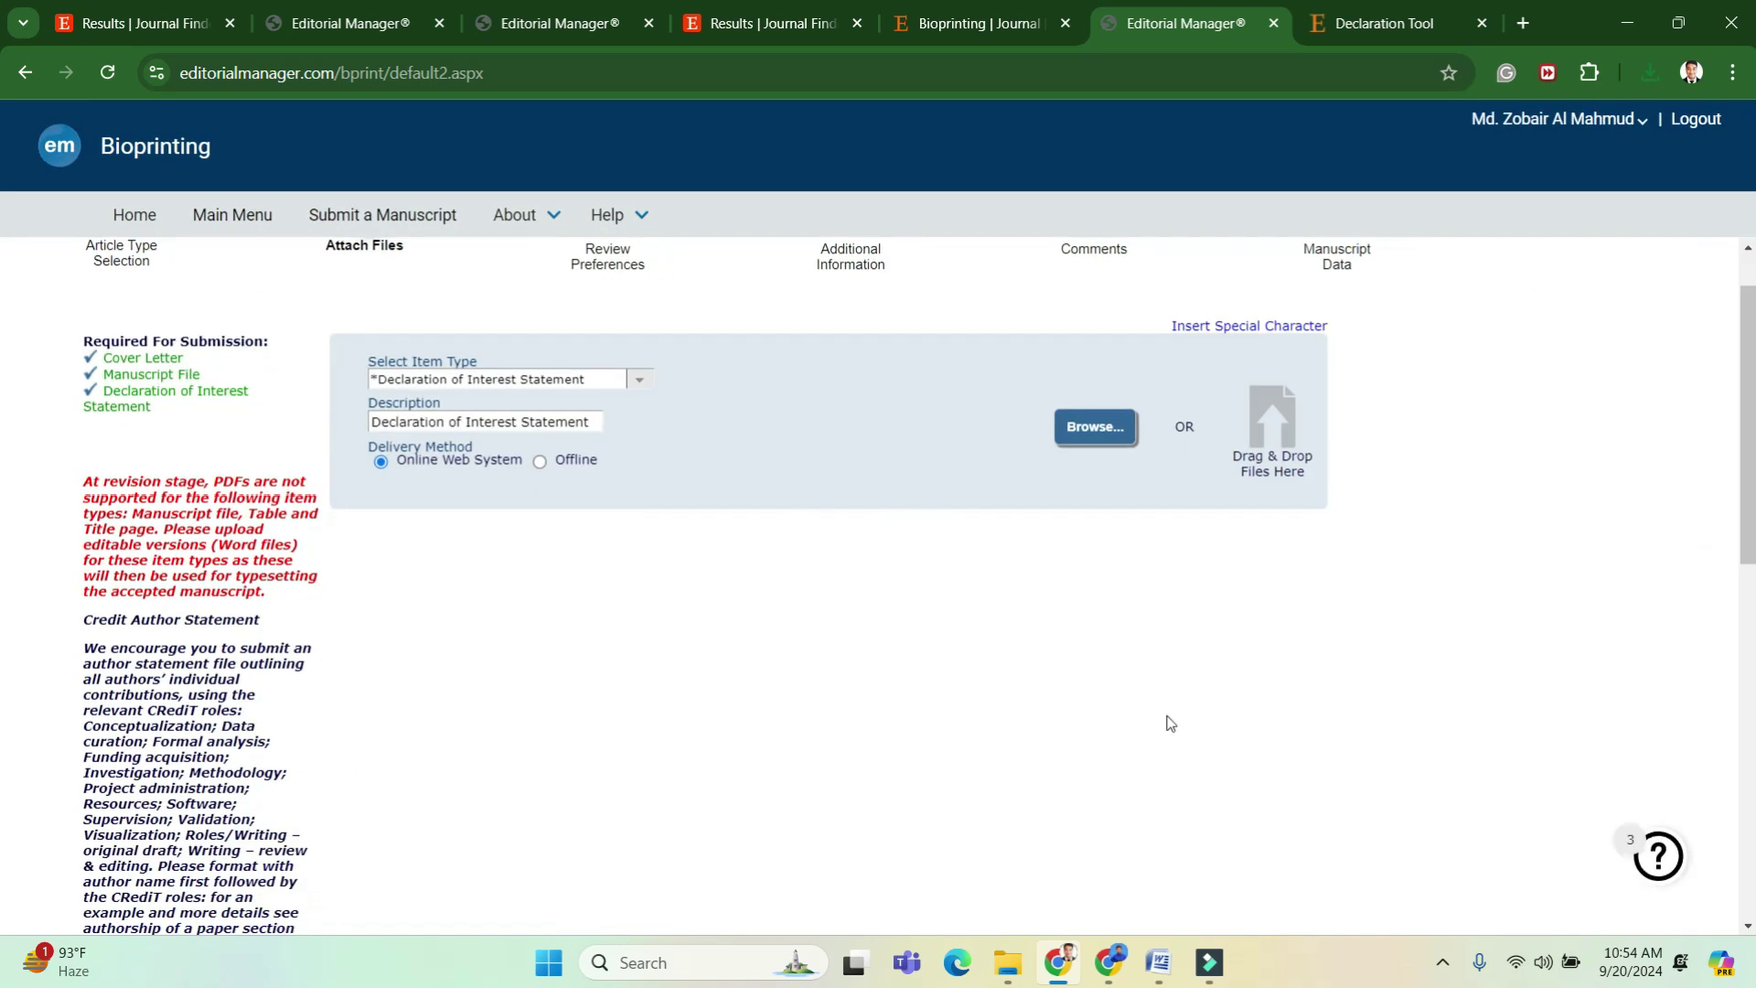
{"action": "scroll", "coordinate": [1170, 722], "scroll_direction": "down", "scroll_amount": 10}
Continue to Review Preferences and enter a suggested reviewer's first and last name.
{"action": "left_click", "coordinate": [1296, 848]}
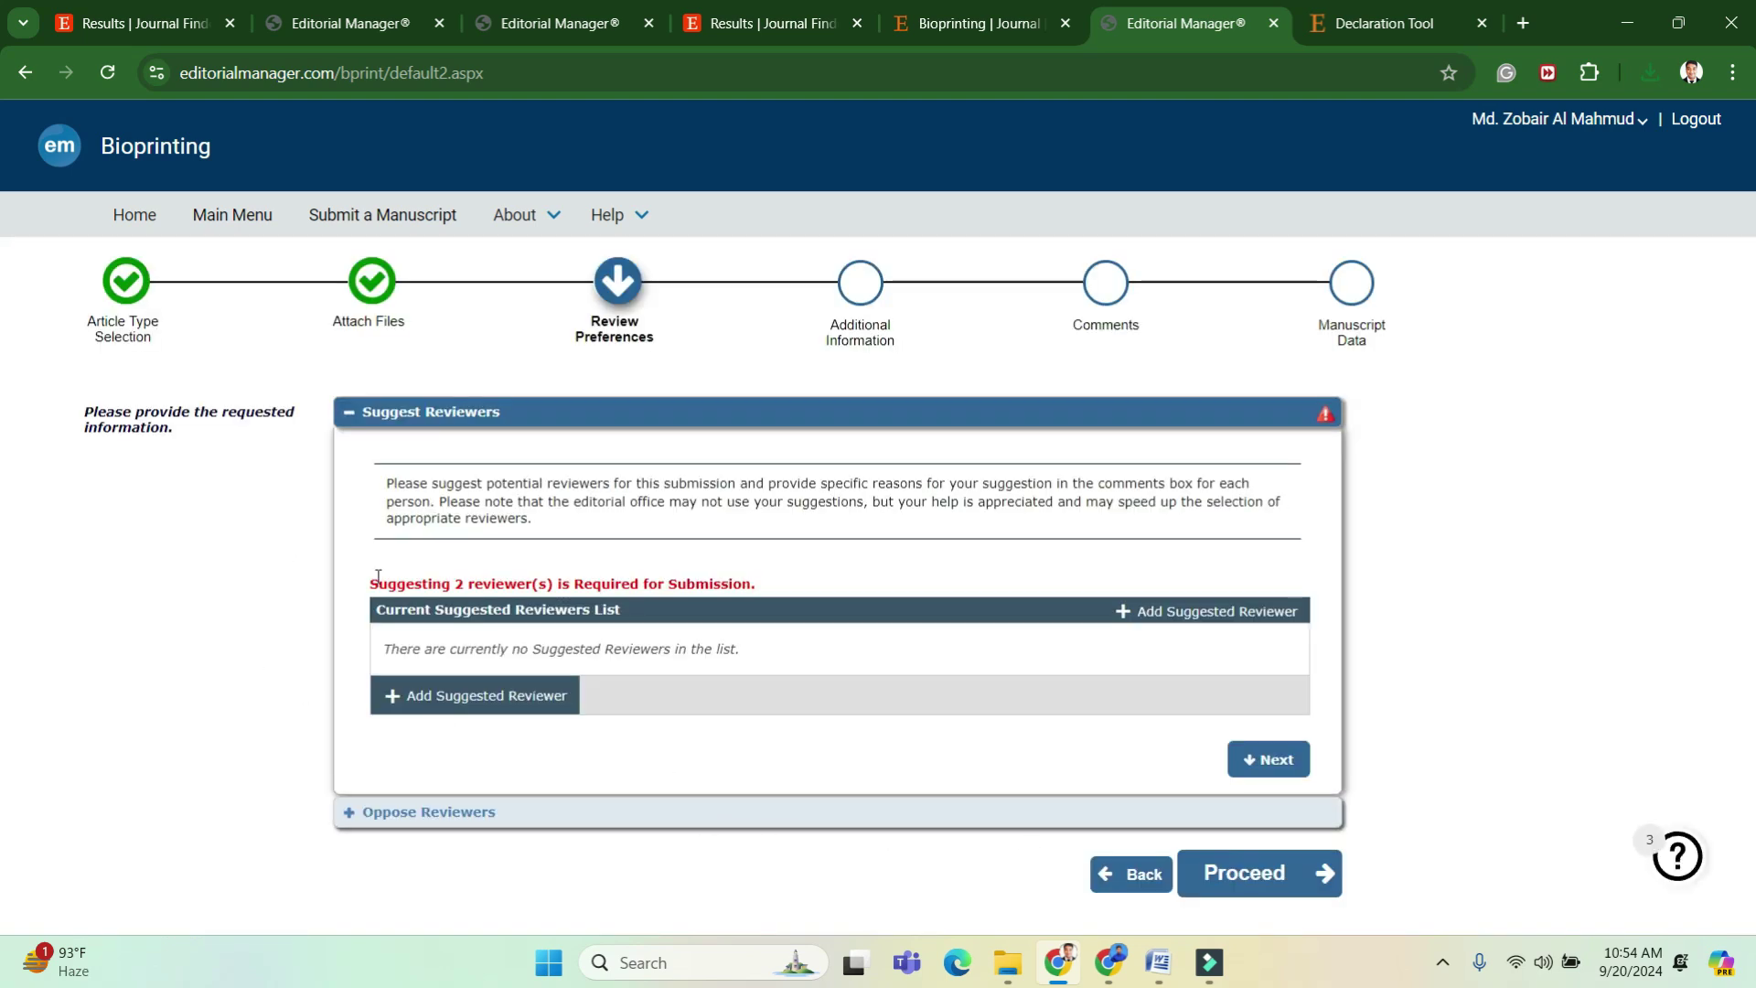
{"action": "scroll", "coordinate": [388, 590], "scroll_direction": "up", "scroll_amount": 3, "text": "ctrl"}
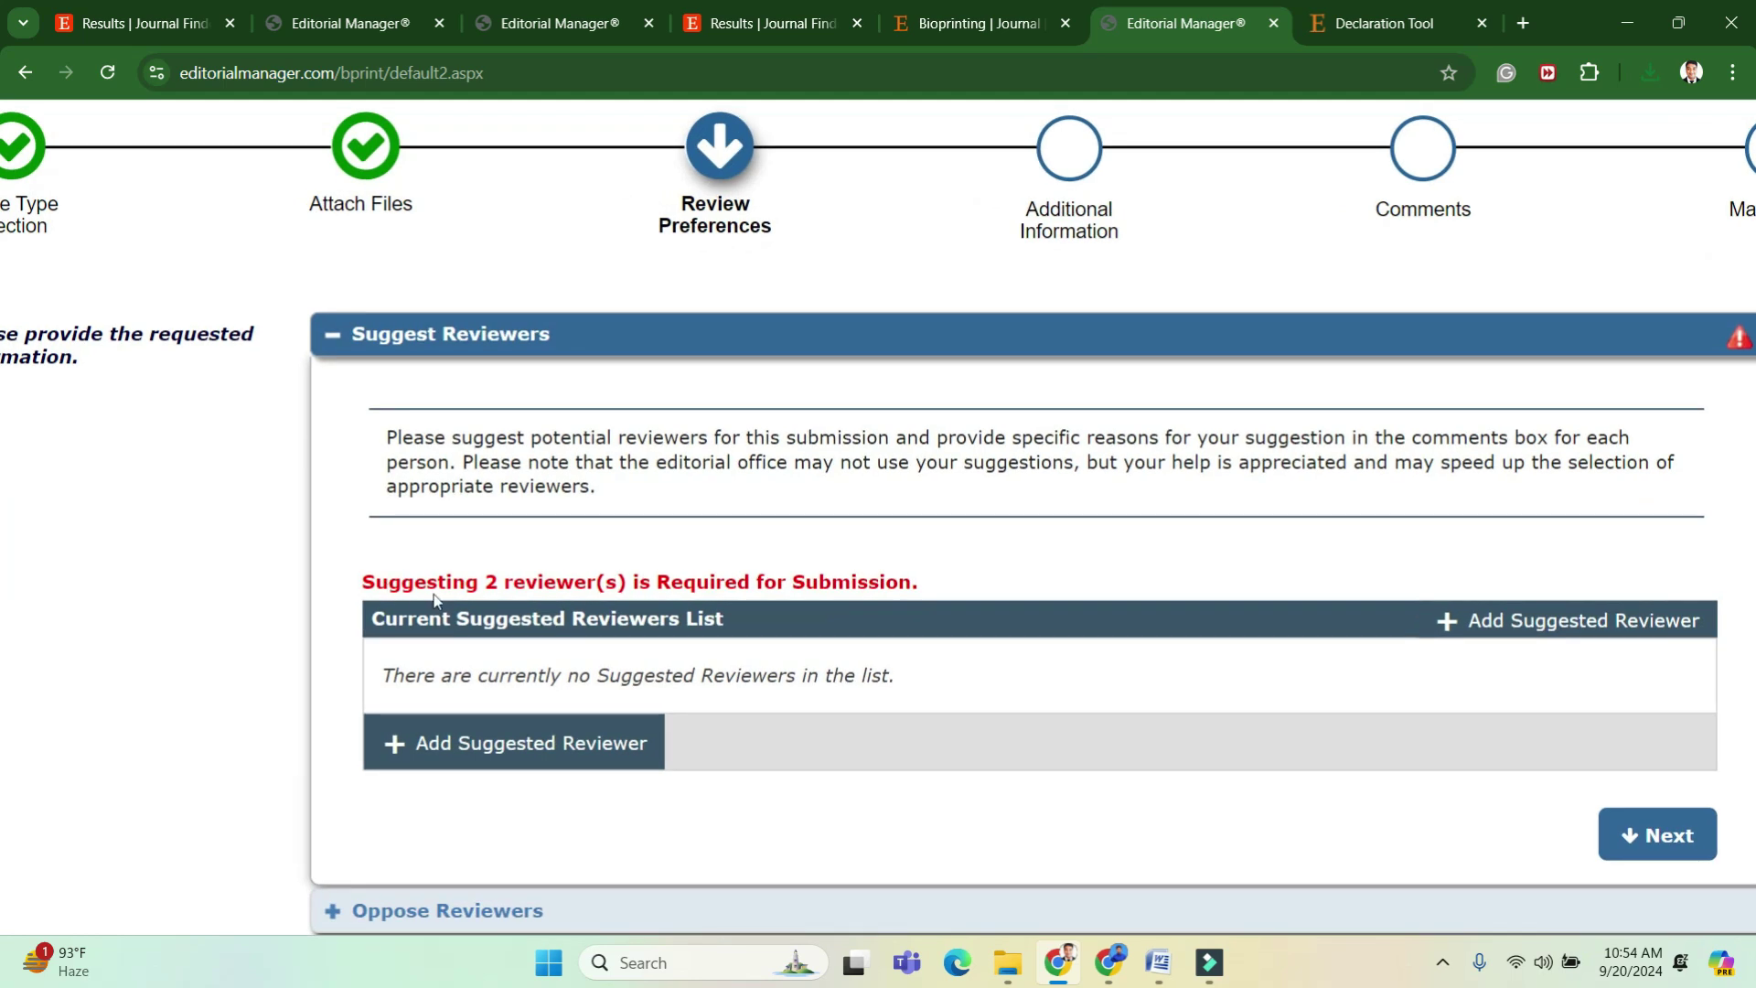
{"action": "left_click", "coordinate": [478, 756]}
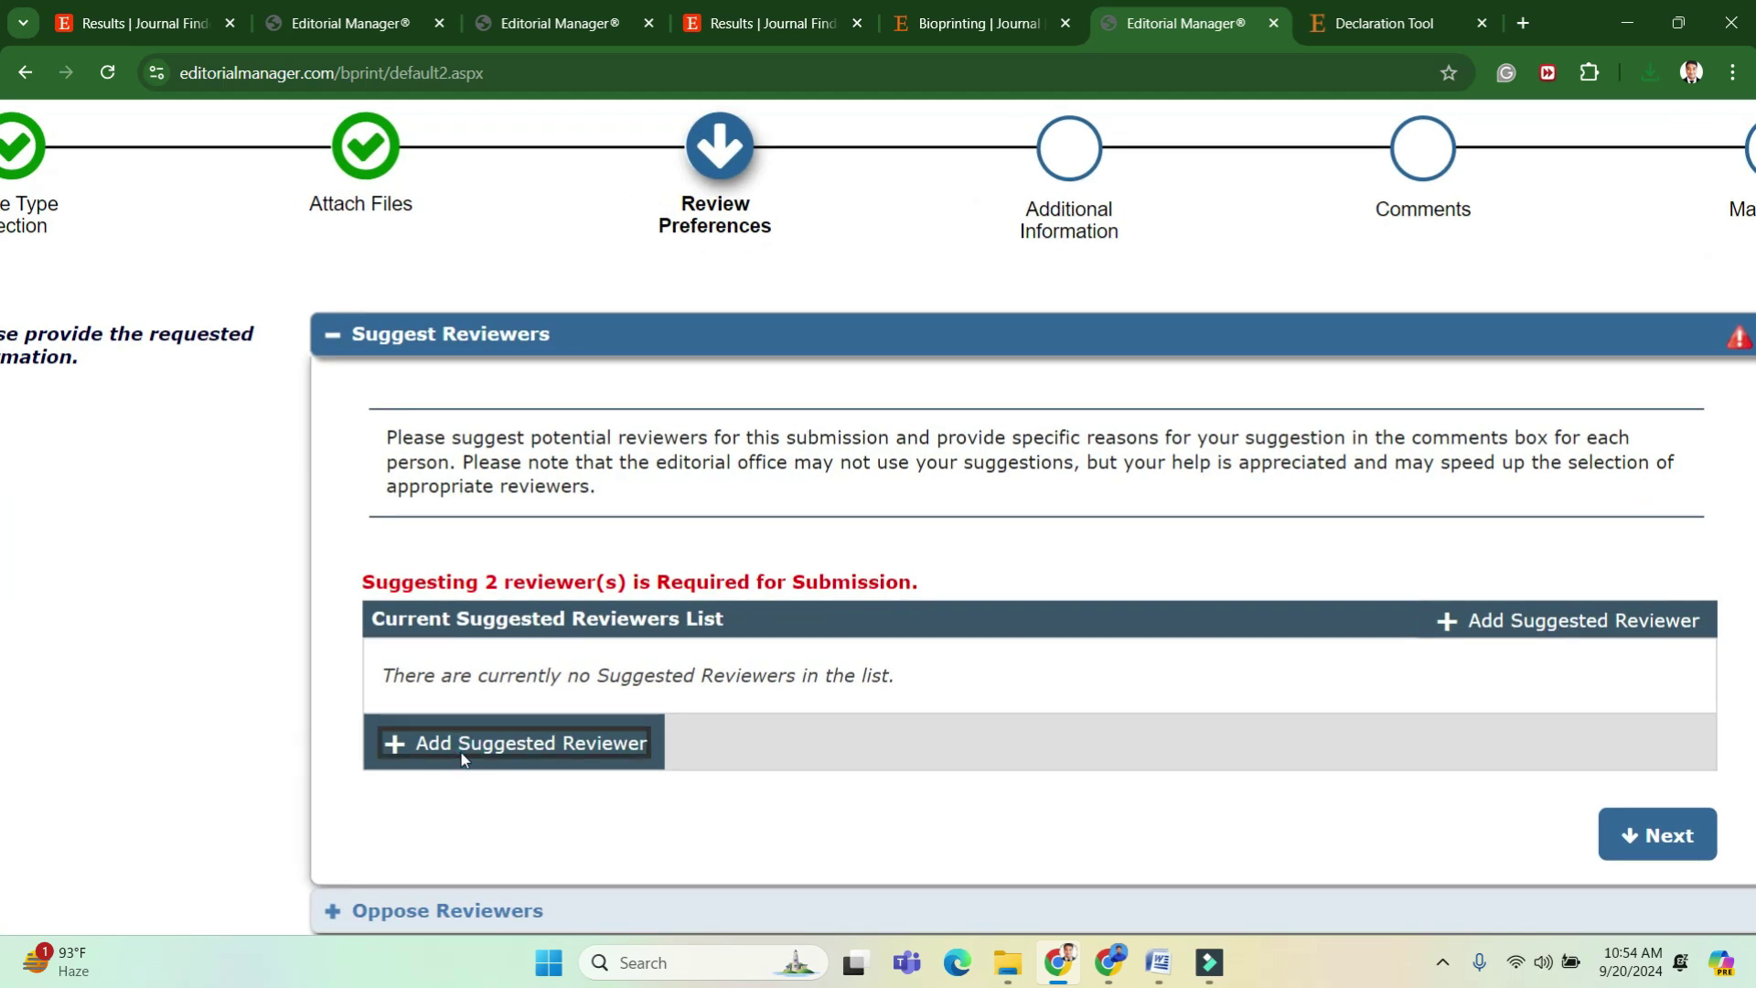
{"action": "scroll", "coordinate": [925, 607], "scroll_direction": "right", "scroll_amount": 5}
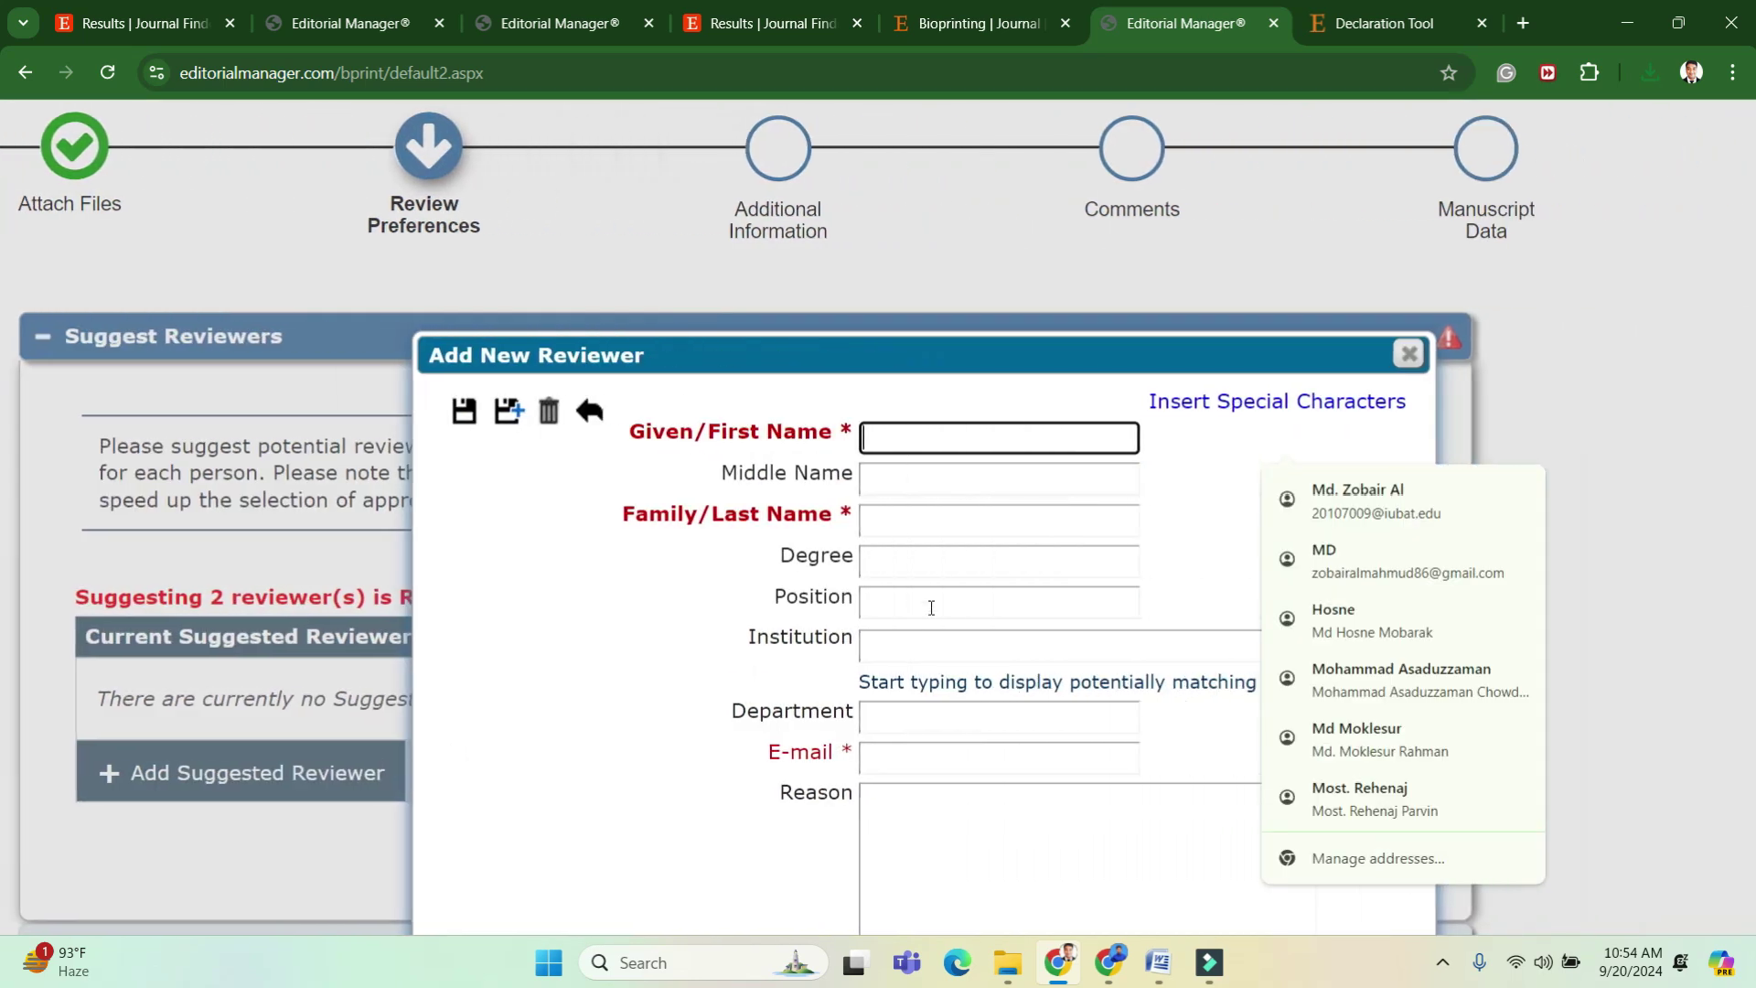
{"action": "left_click", "coordinate": [941, 442]}
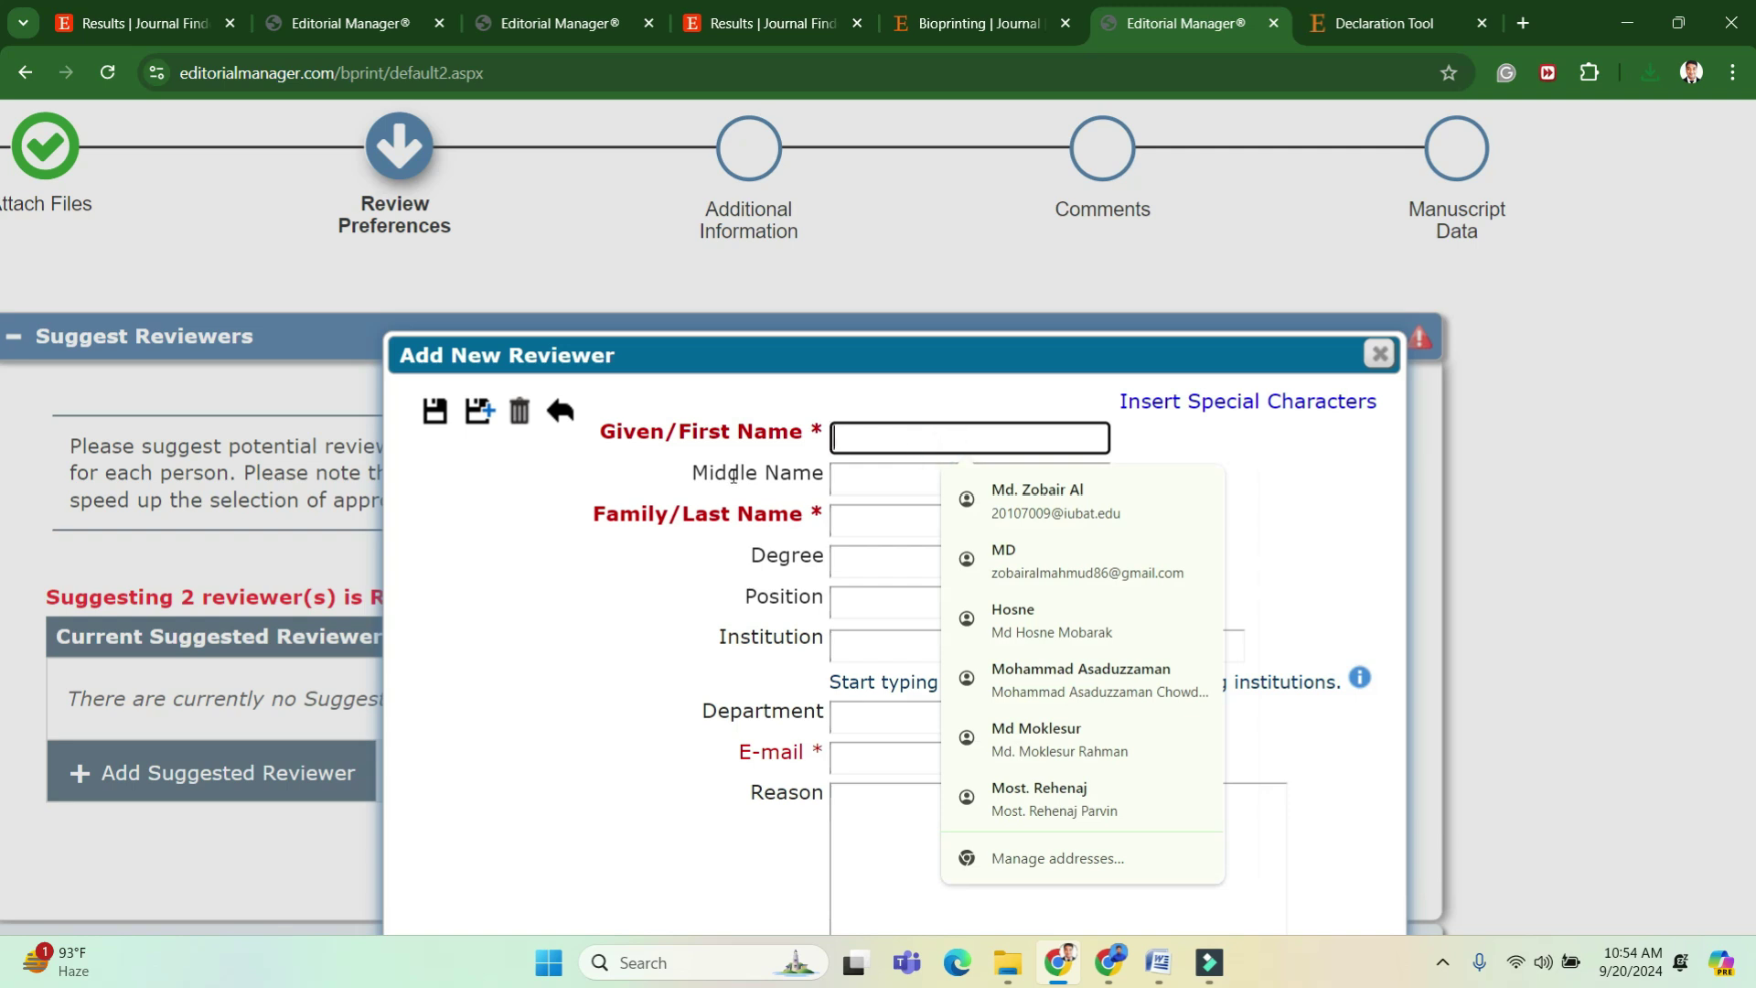
{"action": "type", "text": "dr"}
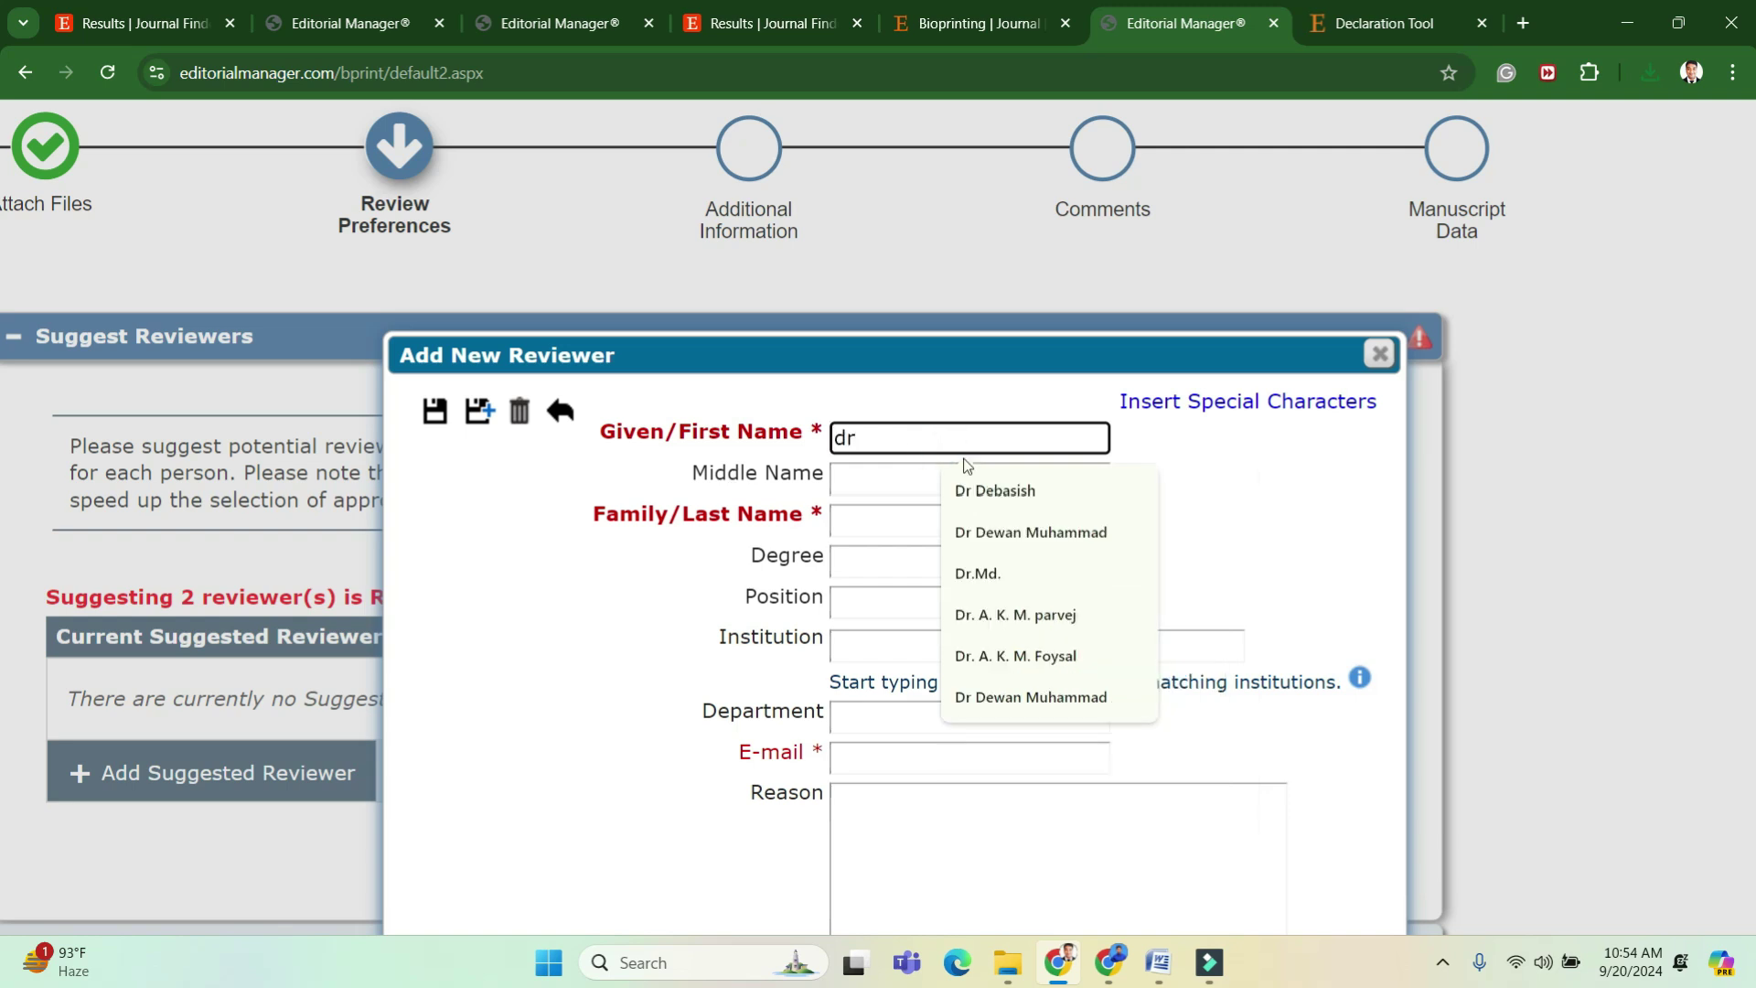
{"action": "left_click", "coordinate": [1031, 532]}
{"action": "left_click", "coordinate": [994, 519]}
{"action": "type", "text": "n"}
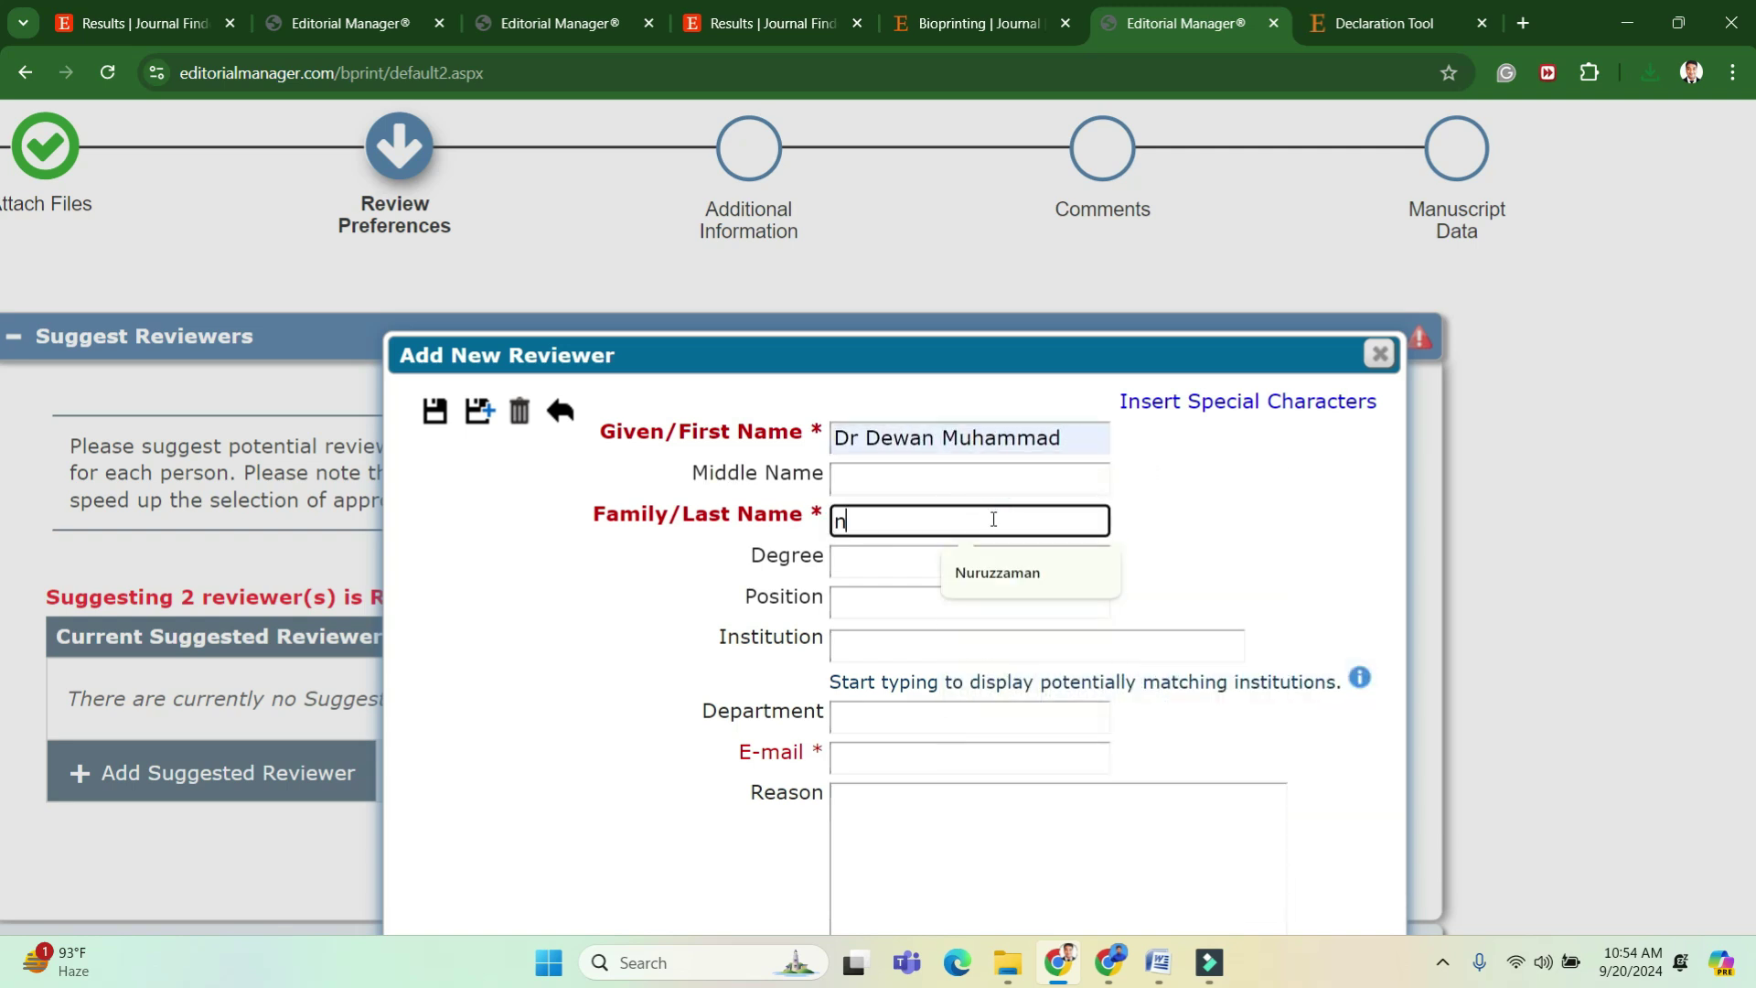
{"action": "left_click", "coordinate": [1006, 571]}
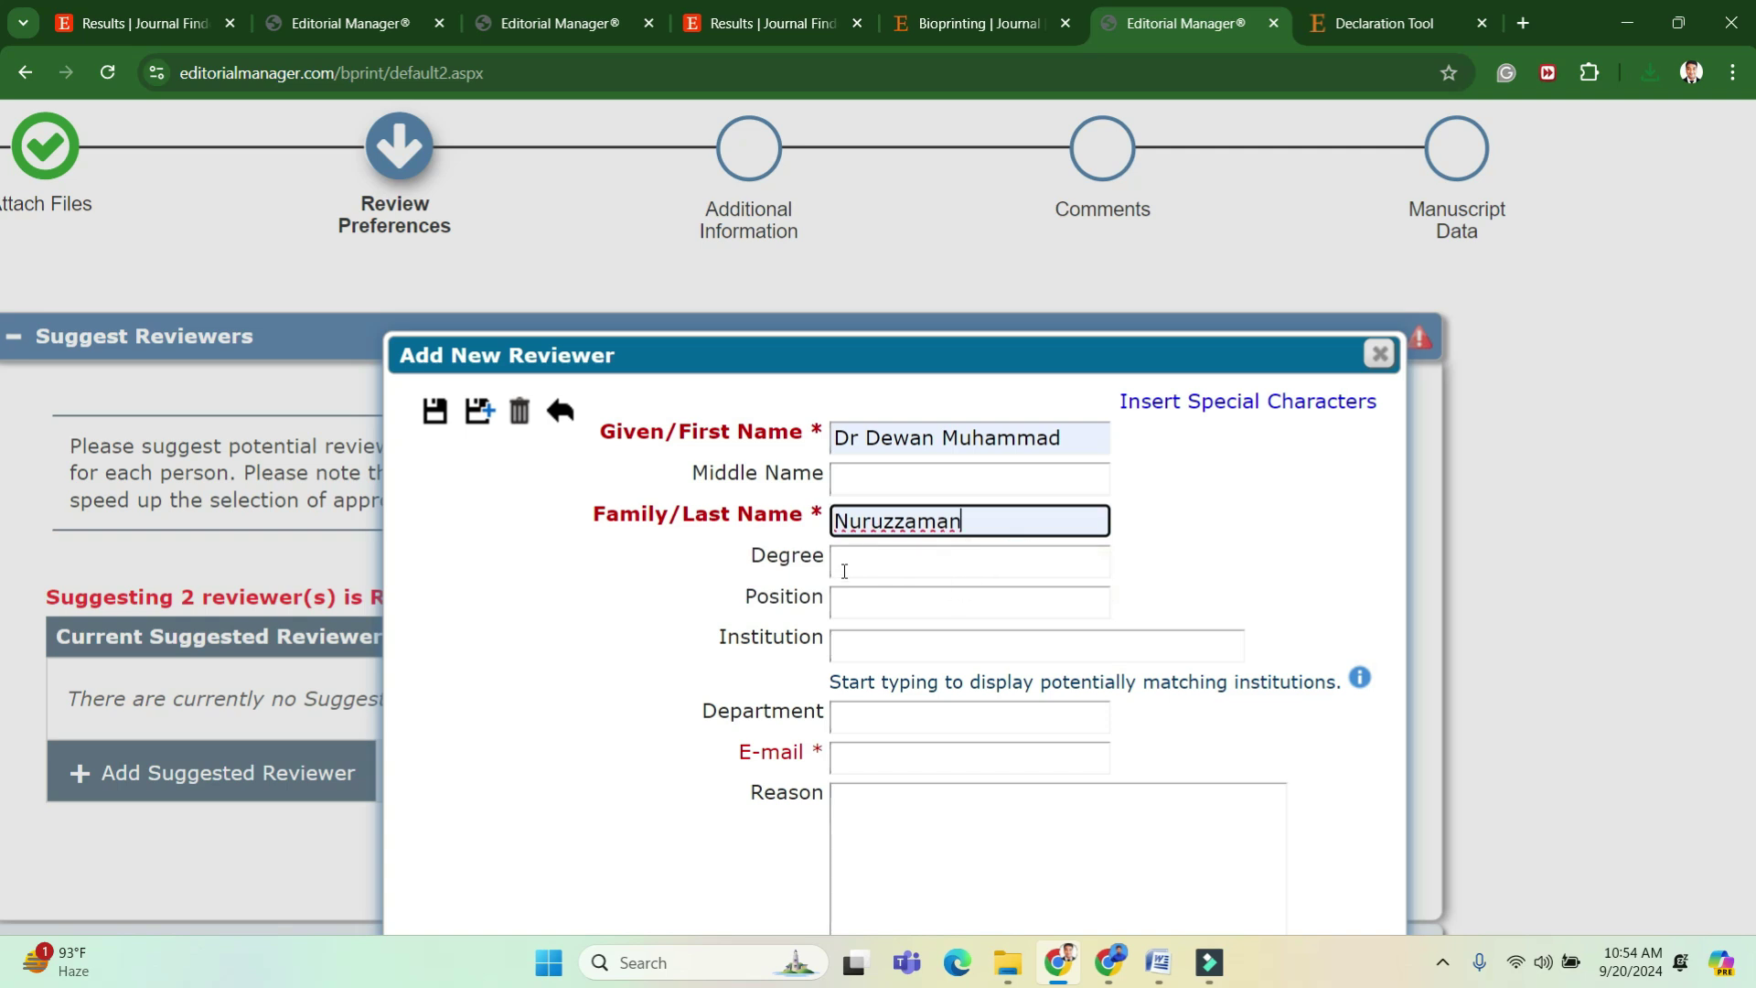
Set the reviewer's institution to IUBAT's full name, department Mechanical Engineering, and save.
{"action": "scroll", "coordinate": [844, 571], "scroll_direction": "down", "scroll_amount": 1}
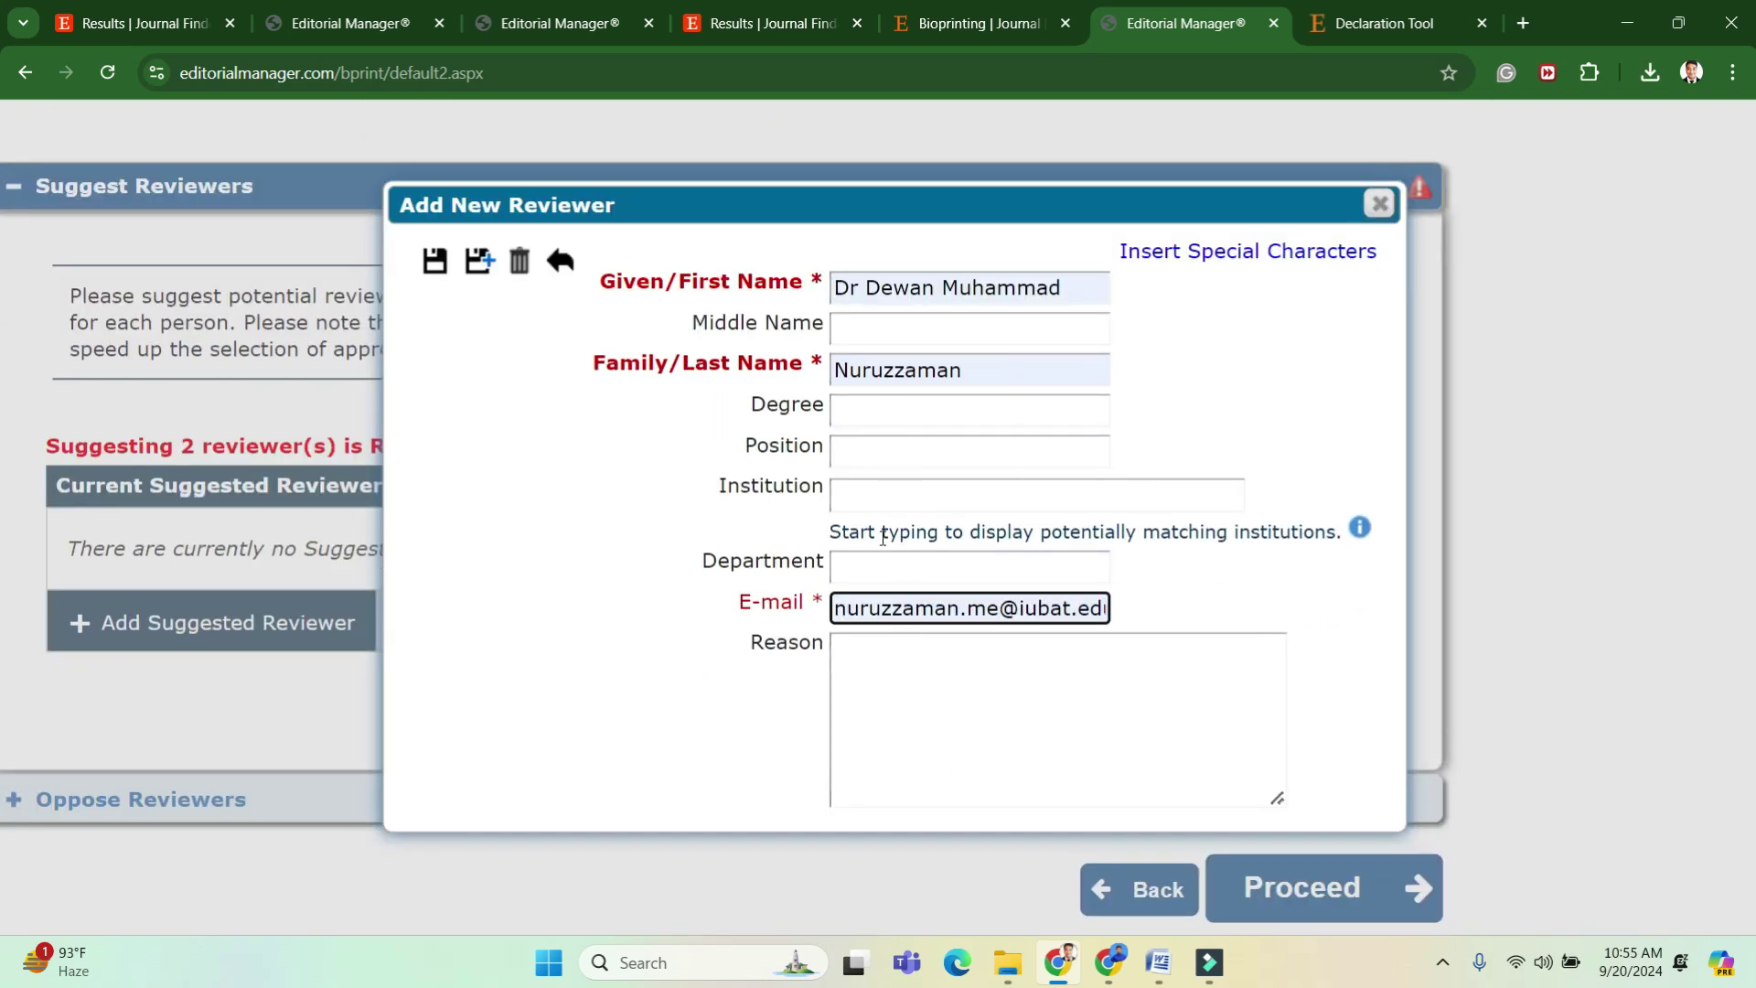
{"action": "left_click", "coordinate": [892, 495]}
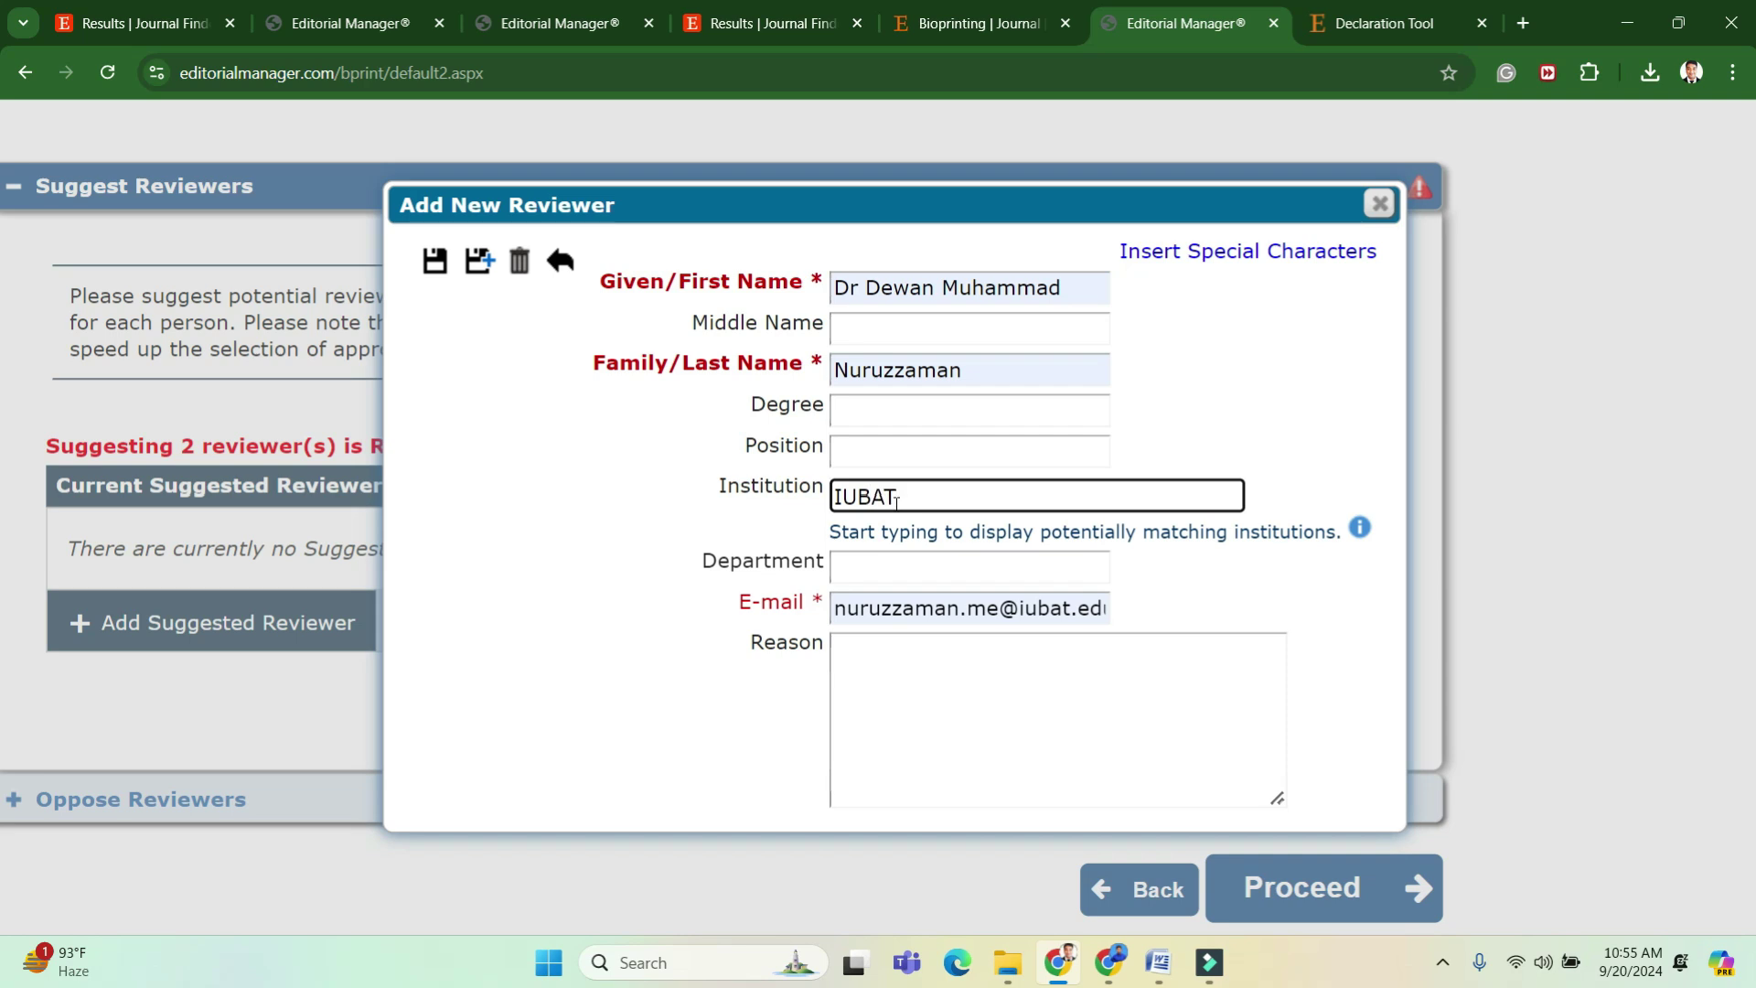
{"action": "type", "text": "IUBAT"}
{"action": "left_click", "coordinate": [958, 554]}
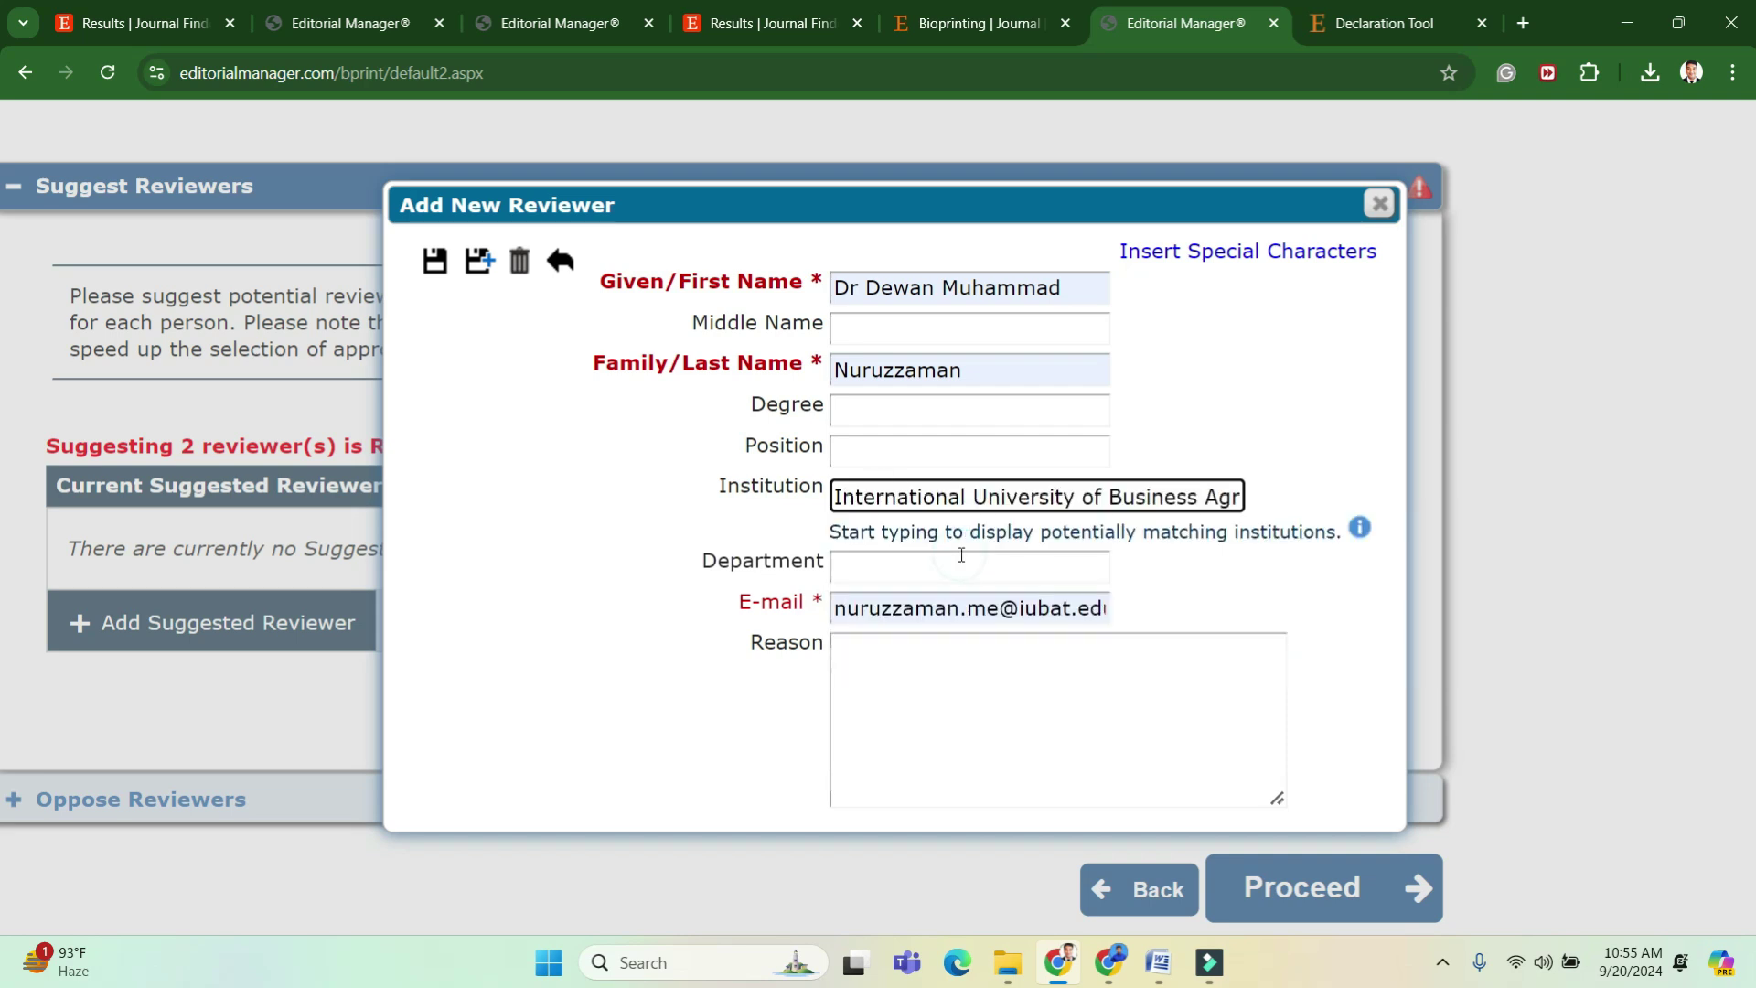
{"action": "left_click", "coordinate": [957, 555]}
{"action": "left_click", "coordinate": [1017, 617]}
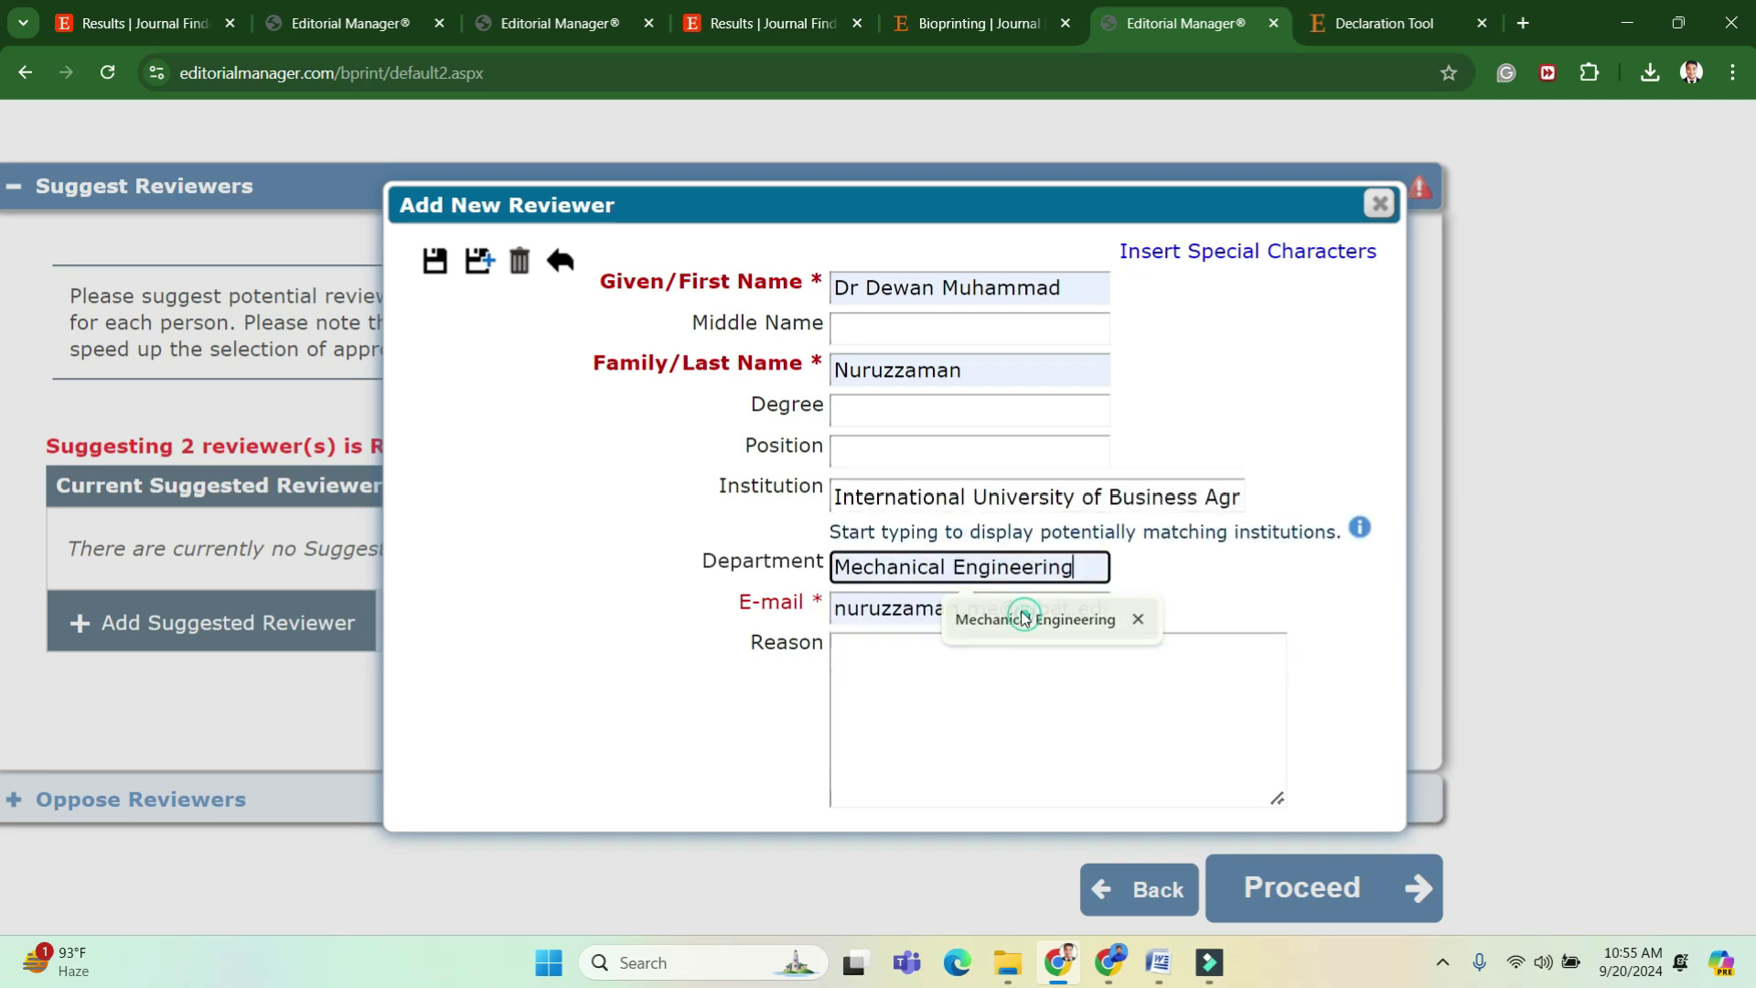
{"action": "left_click", "coordinate": [478, 261]}
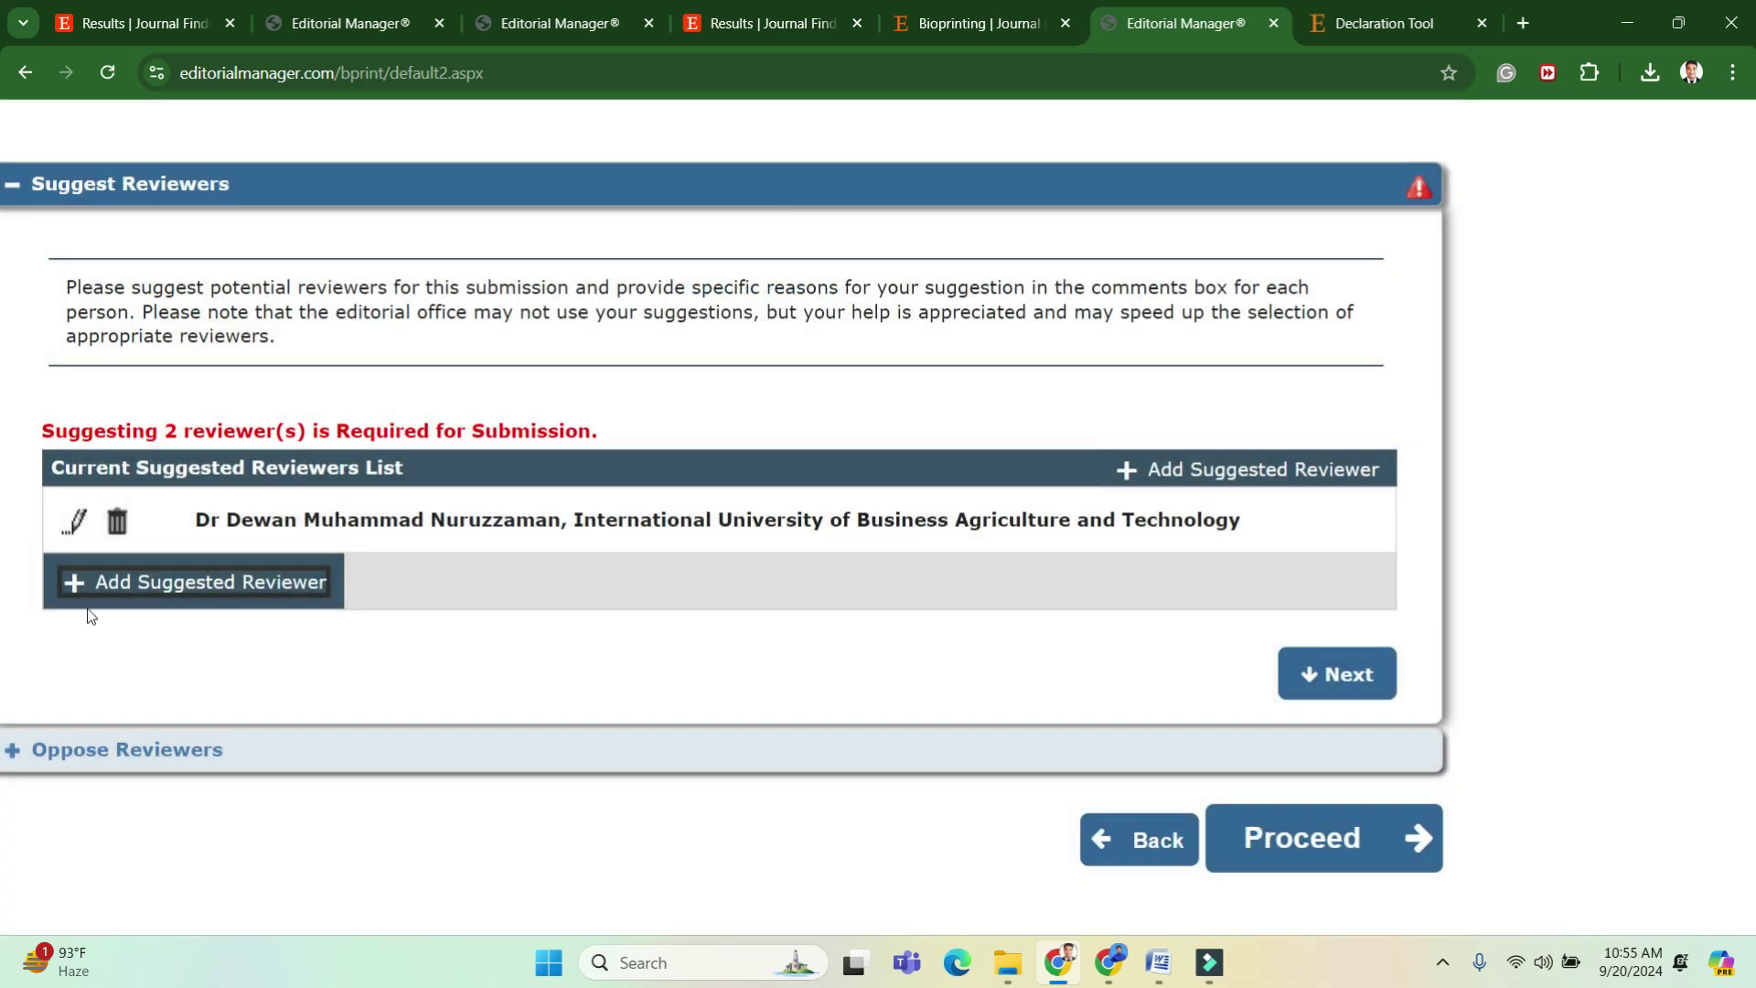
Proceed from Review Preferences to the Additional Information questionnaire.
{"action": "left_click", "coordinate": [139, 571]}
{"action": "left_click", "coordinate": [146, 581]}
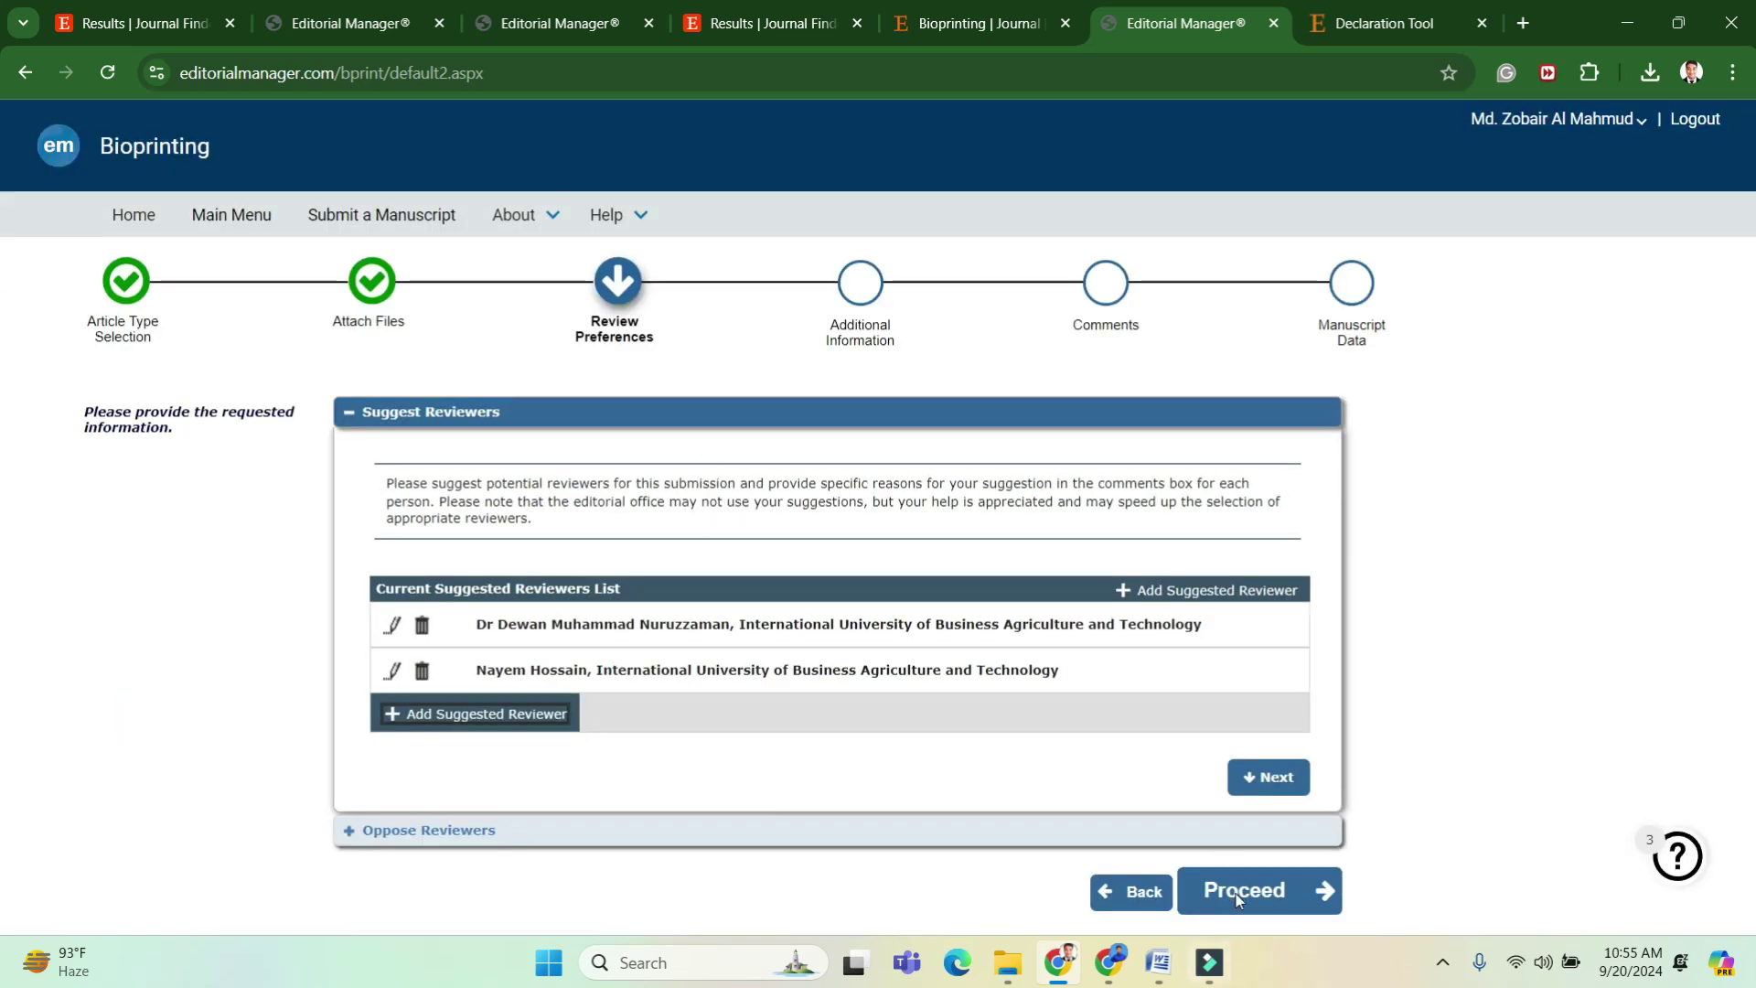
{"action": "left_click", "coordinate": [1236, 899]}
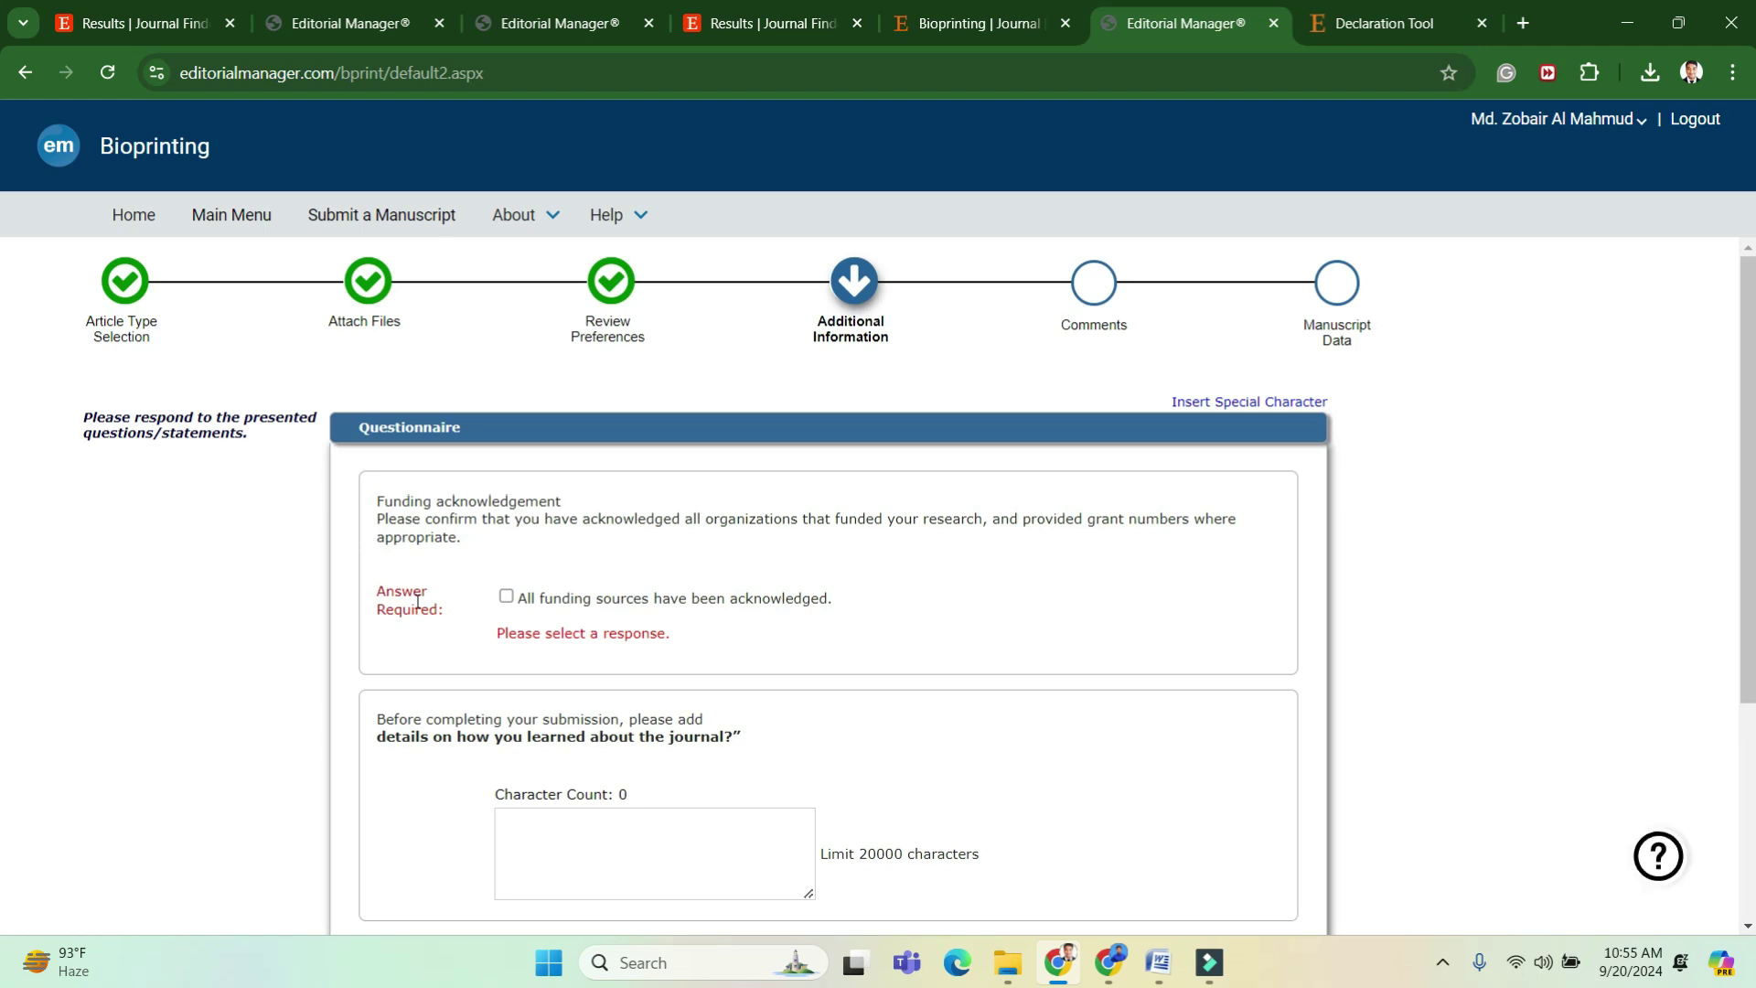
Confirm all funding sources are acknowledged, set data availability to 'Data will be made available on request', and proceed.
{"action": "left_click", "coordinate": [505, 599]}
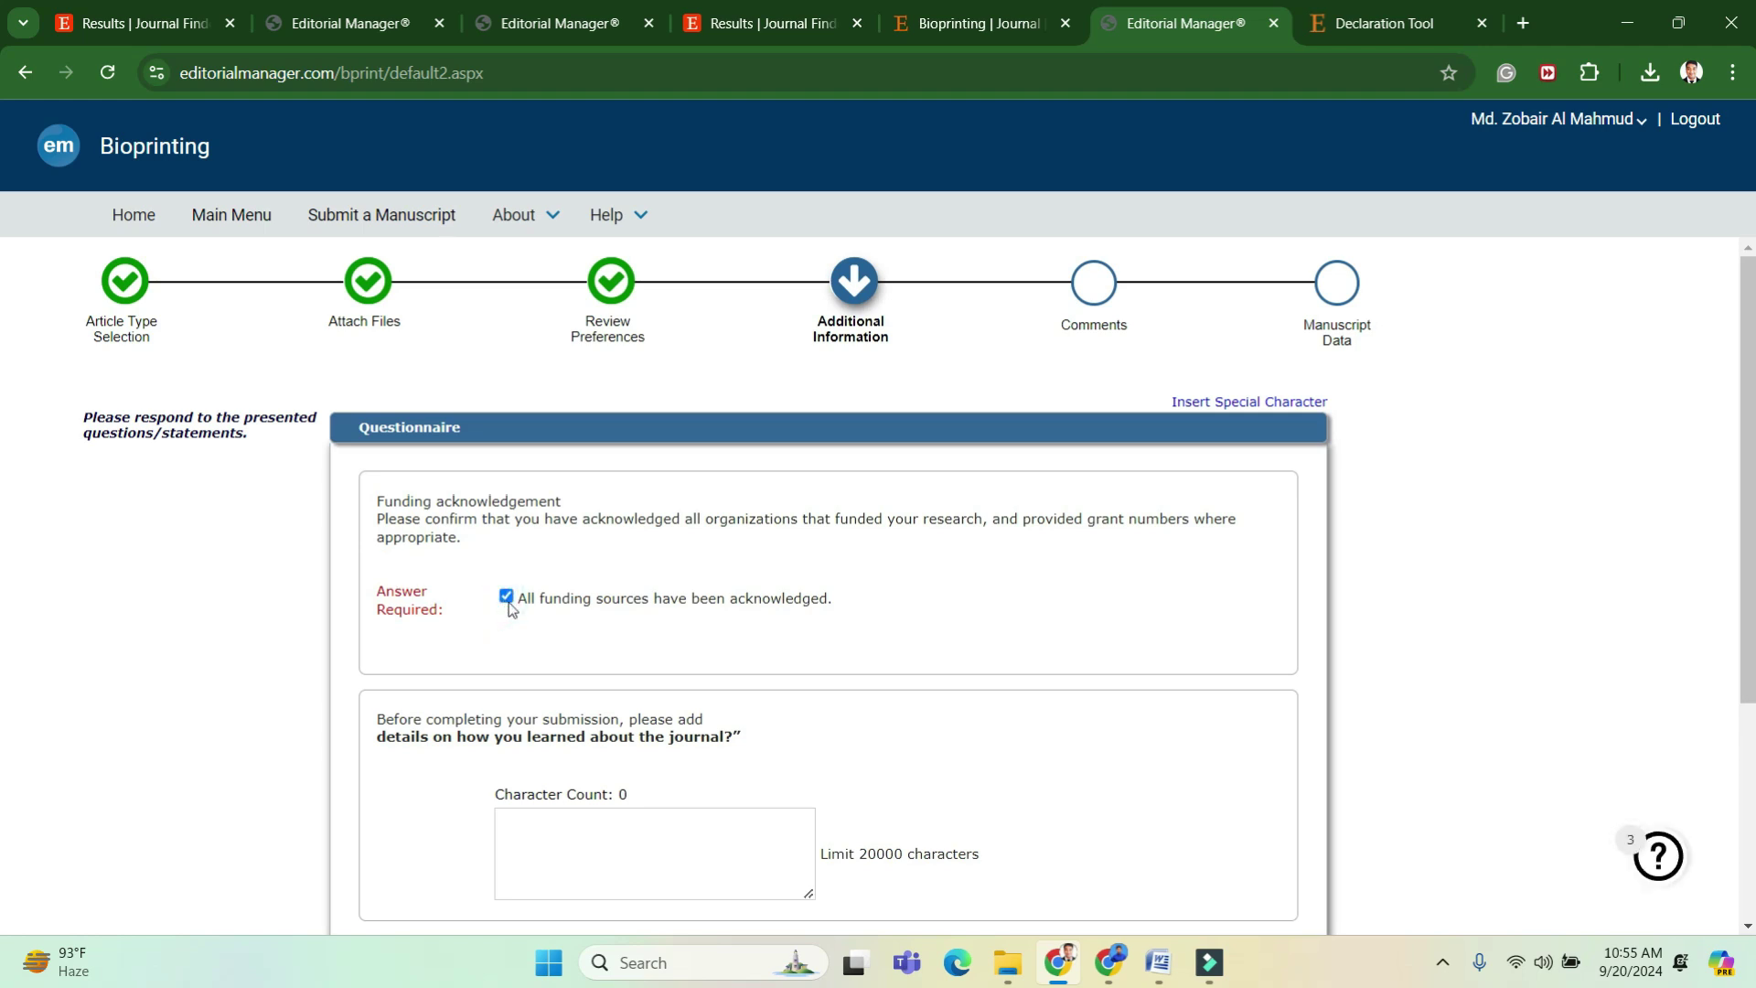
{"action": "scroll", "coordinate": [527, 611], "scroll_direction": "down", "scroll_amount": 2}
{"action": "scroll", "coordinate": [533, 622], "scroll_direction": "down", "scroll_amount": 2}
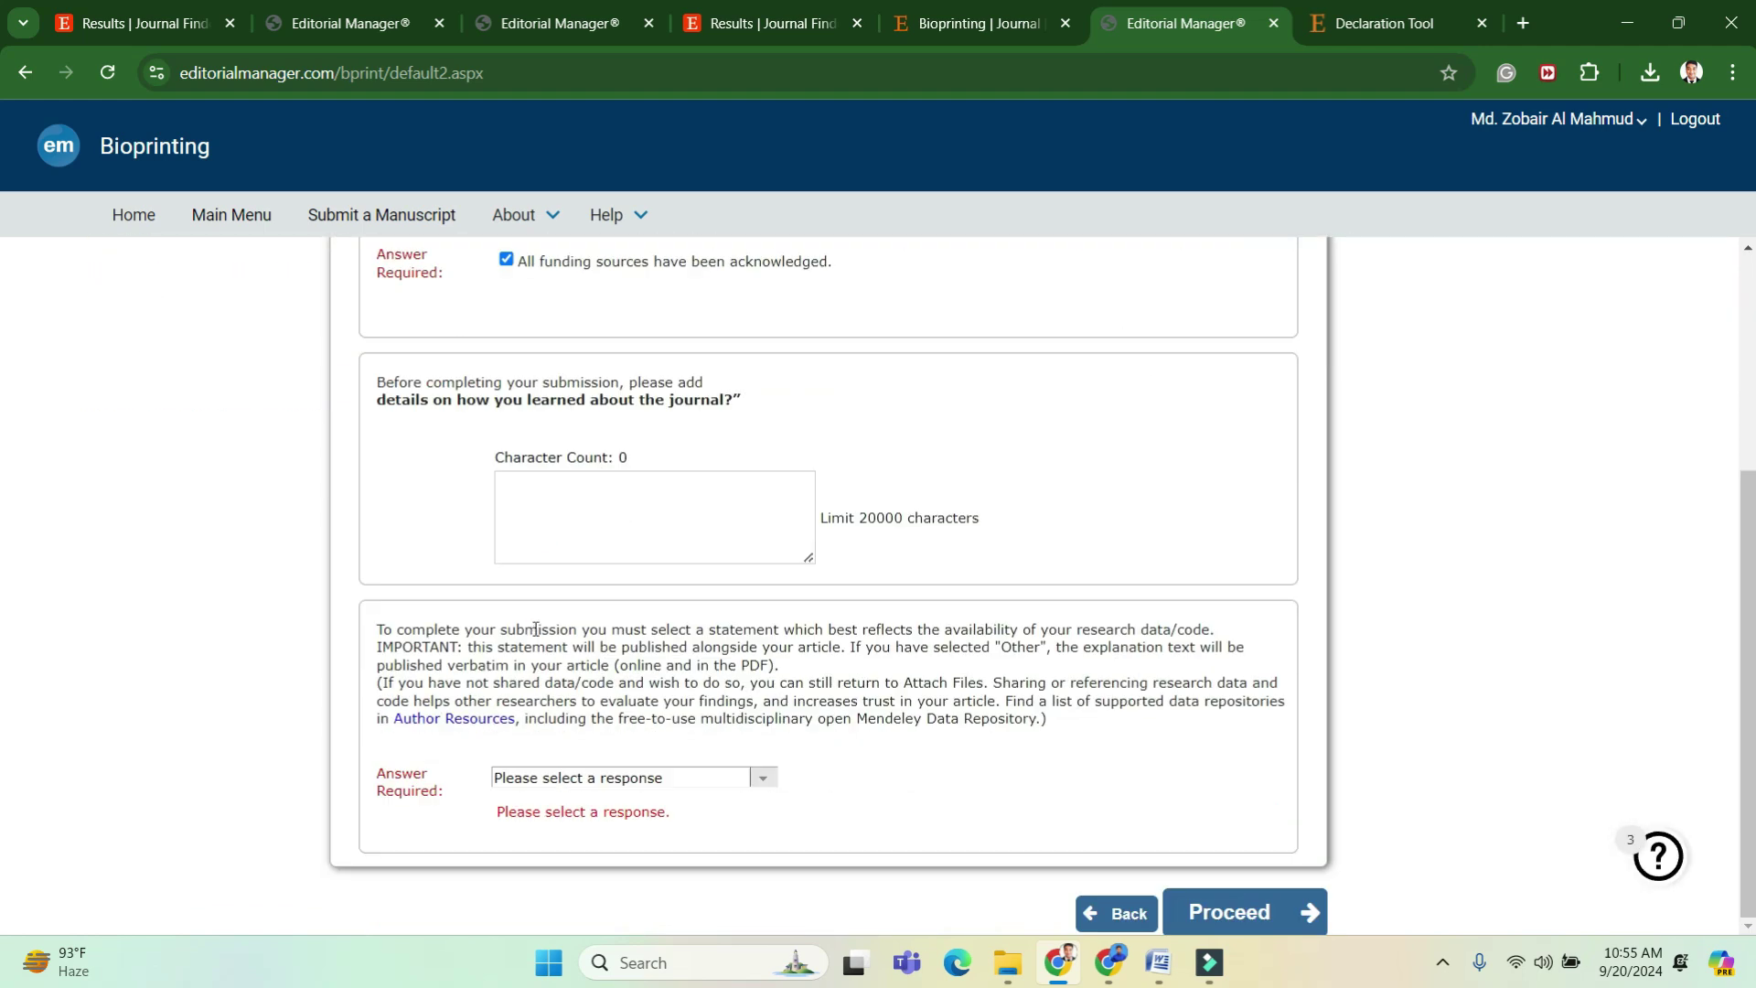
{"action": "left_click", "coordinate": [646, 779]}
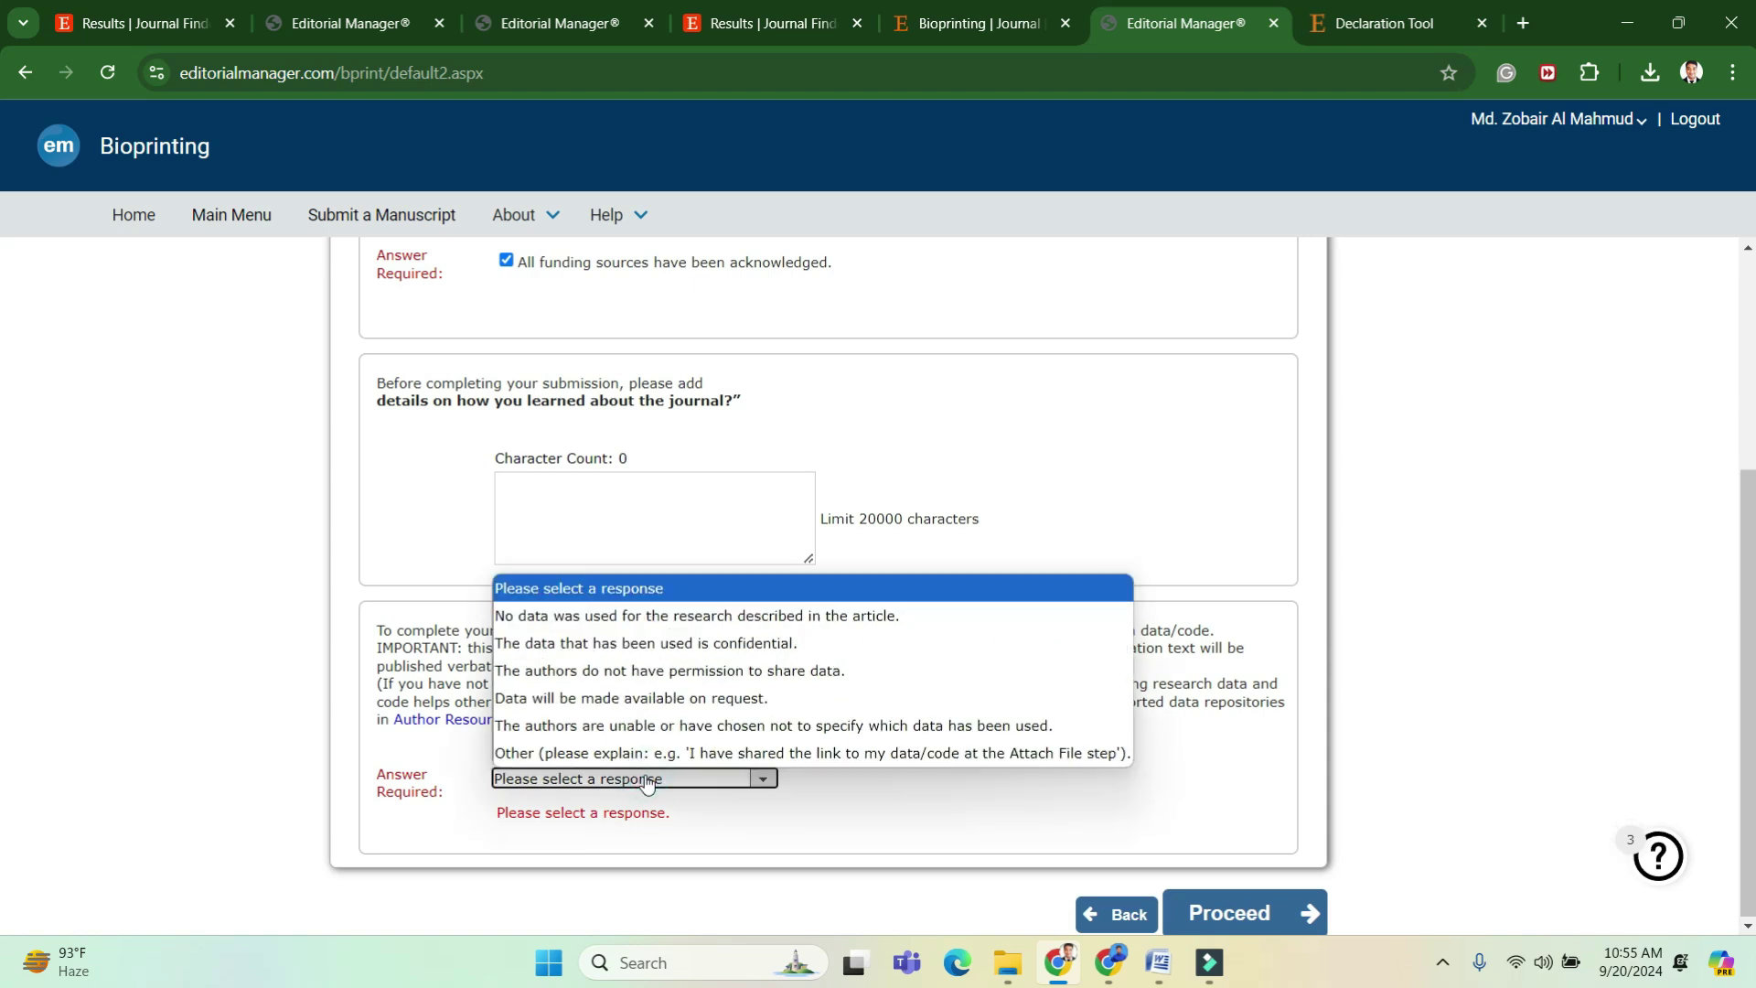
{"action": "left_click", "coordinate": [640, 702]}
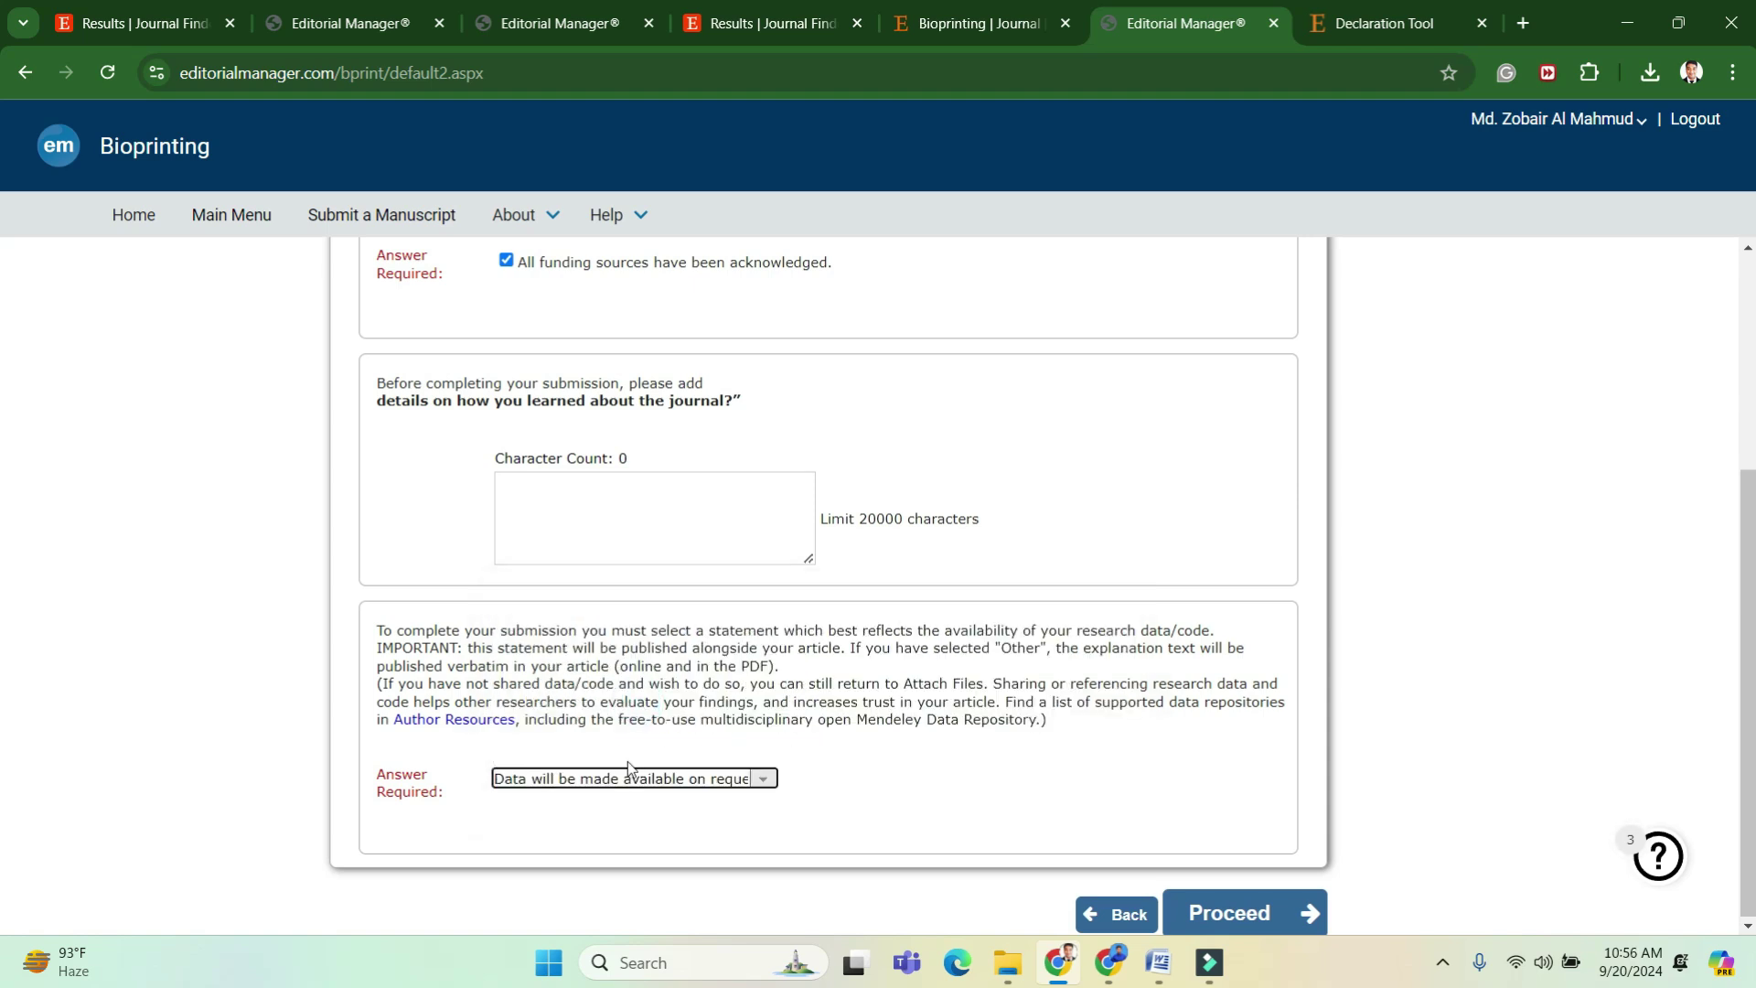
{"action": "left_click", "coordinate": [1212, 915]}
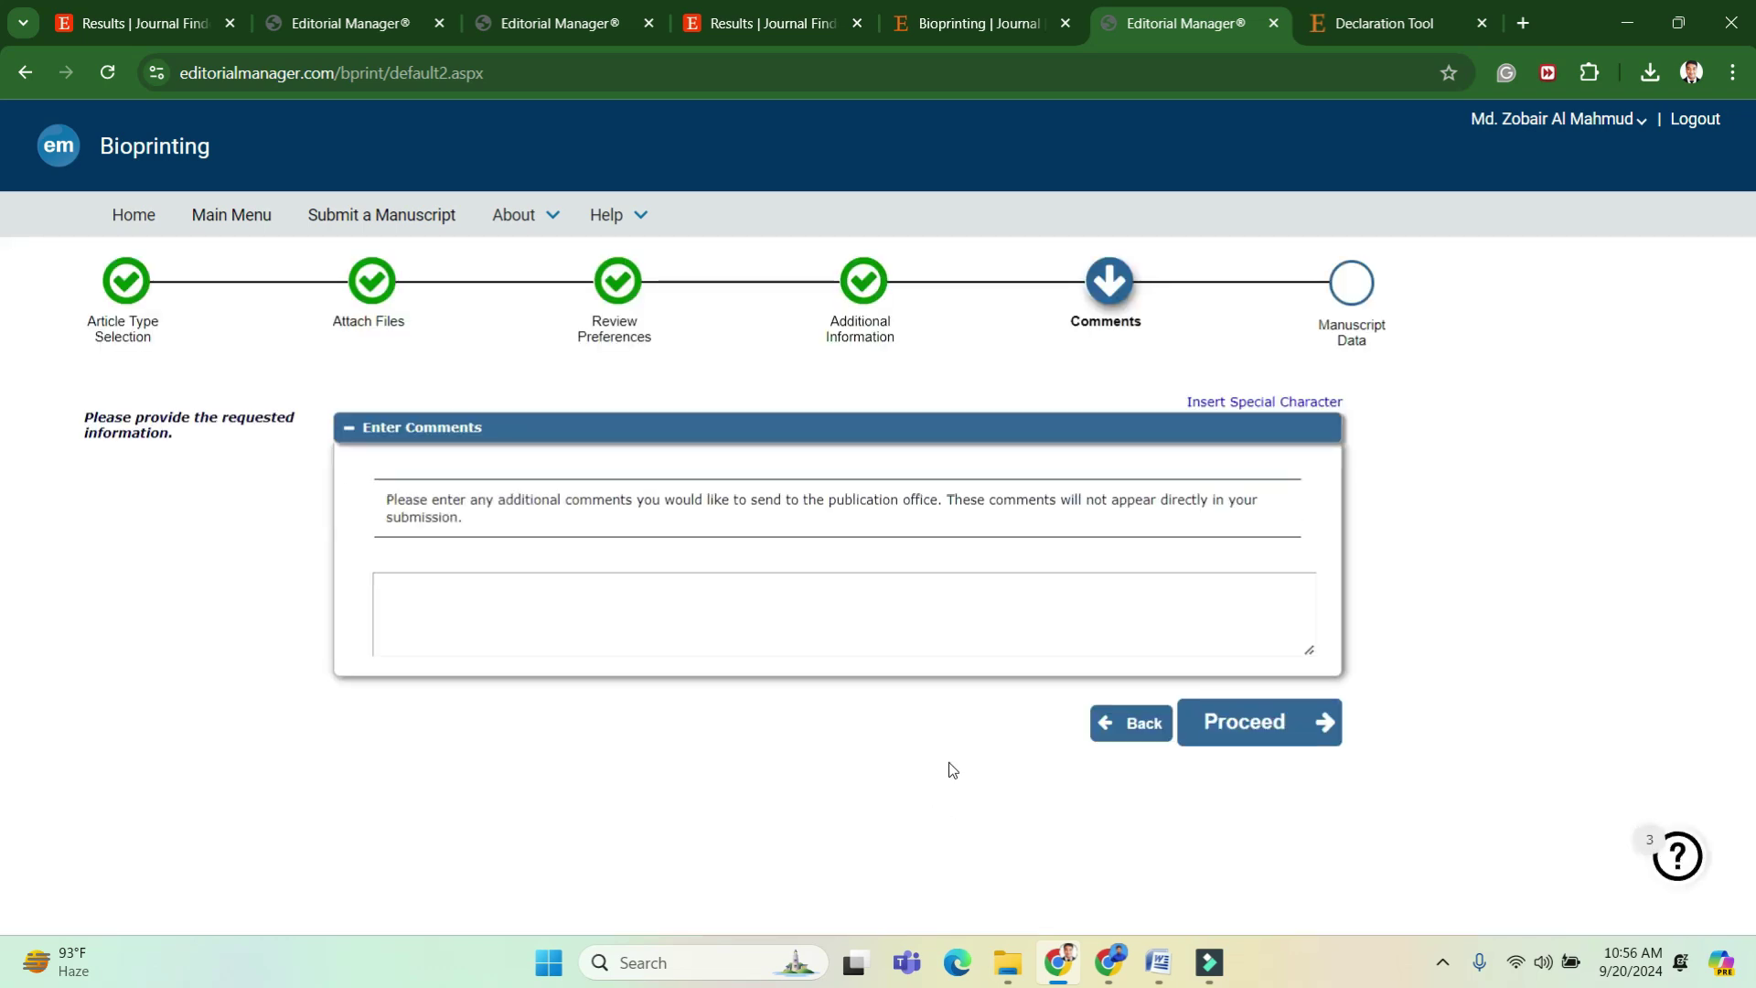
Leave the comments box empty and continue to the Manuscript Data step.
{"action": "left_click", "coordinate": [1242, 722]}
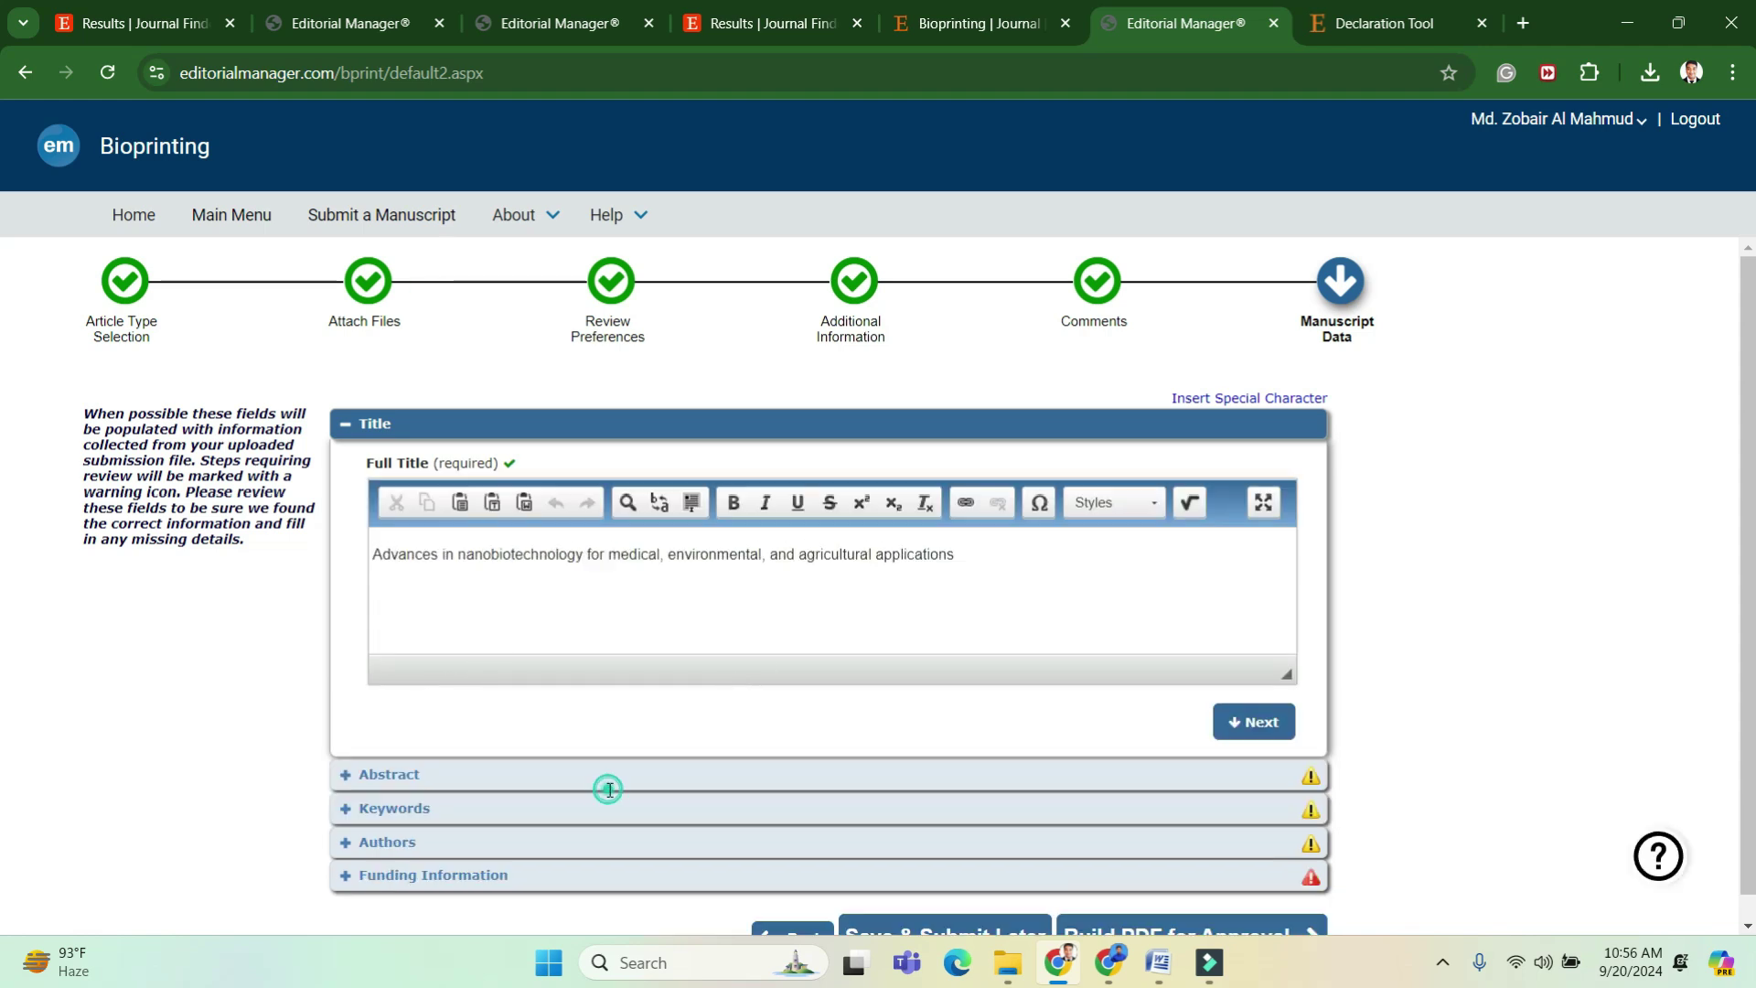
Expand Abstract, Keywords and Authors to review the abstract, three keywords and two authors.
{"action": "left_click", "coordinate": [488, 774]}
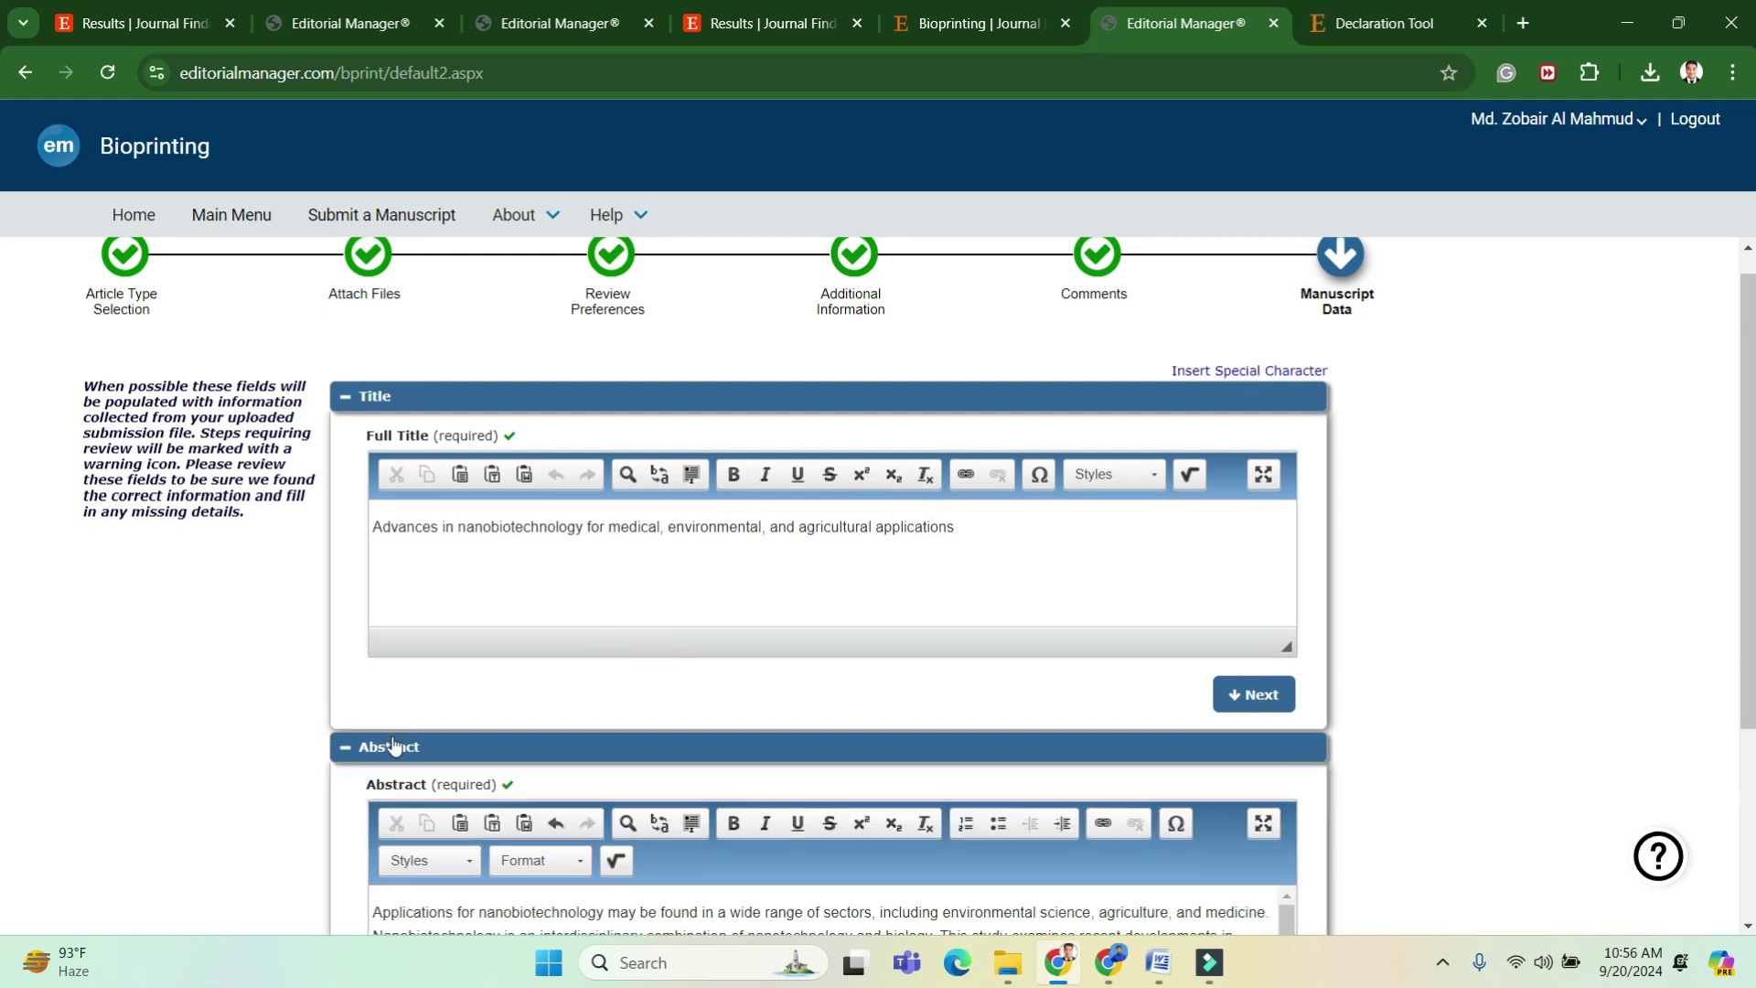
{"action": "scroll", "coordinate": [647, 772], "scroll_direction": "down", "scroll_amount": 3}
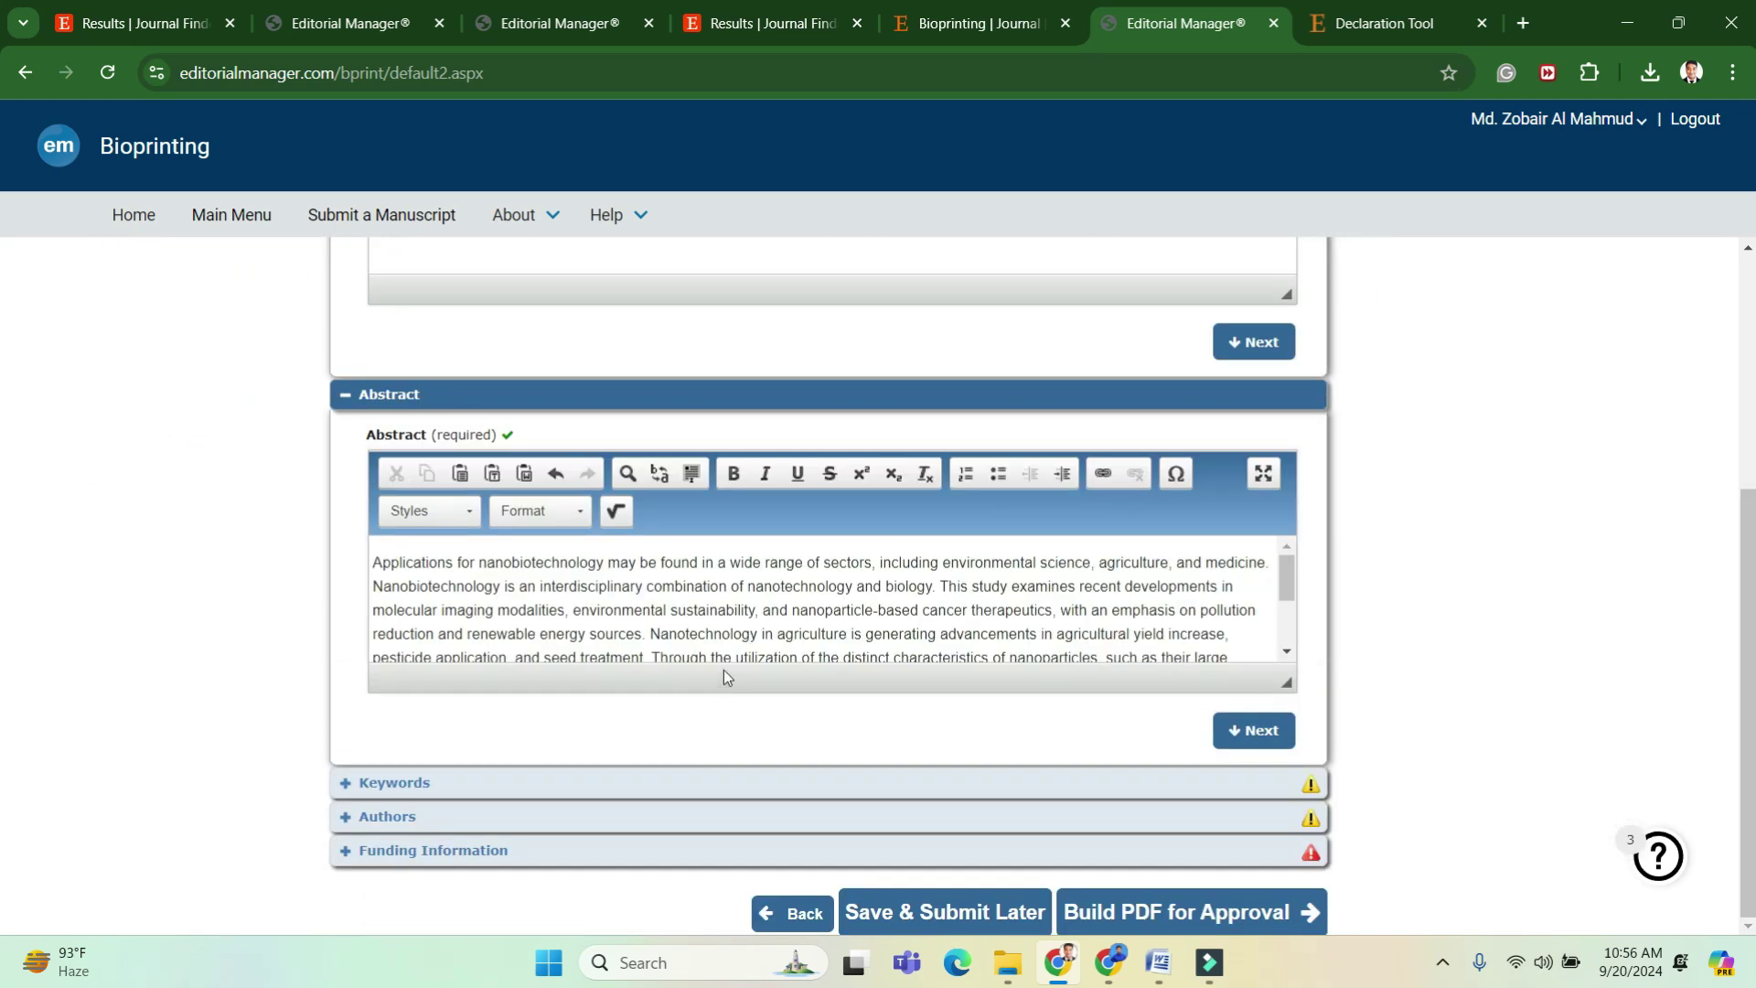
{"action": "scroll", "coordinate": [686, 609], "scroll_direction": "down", "scroll_amount": 2}
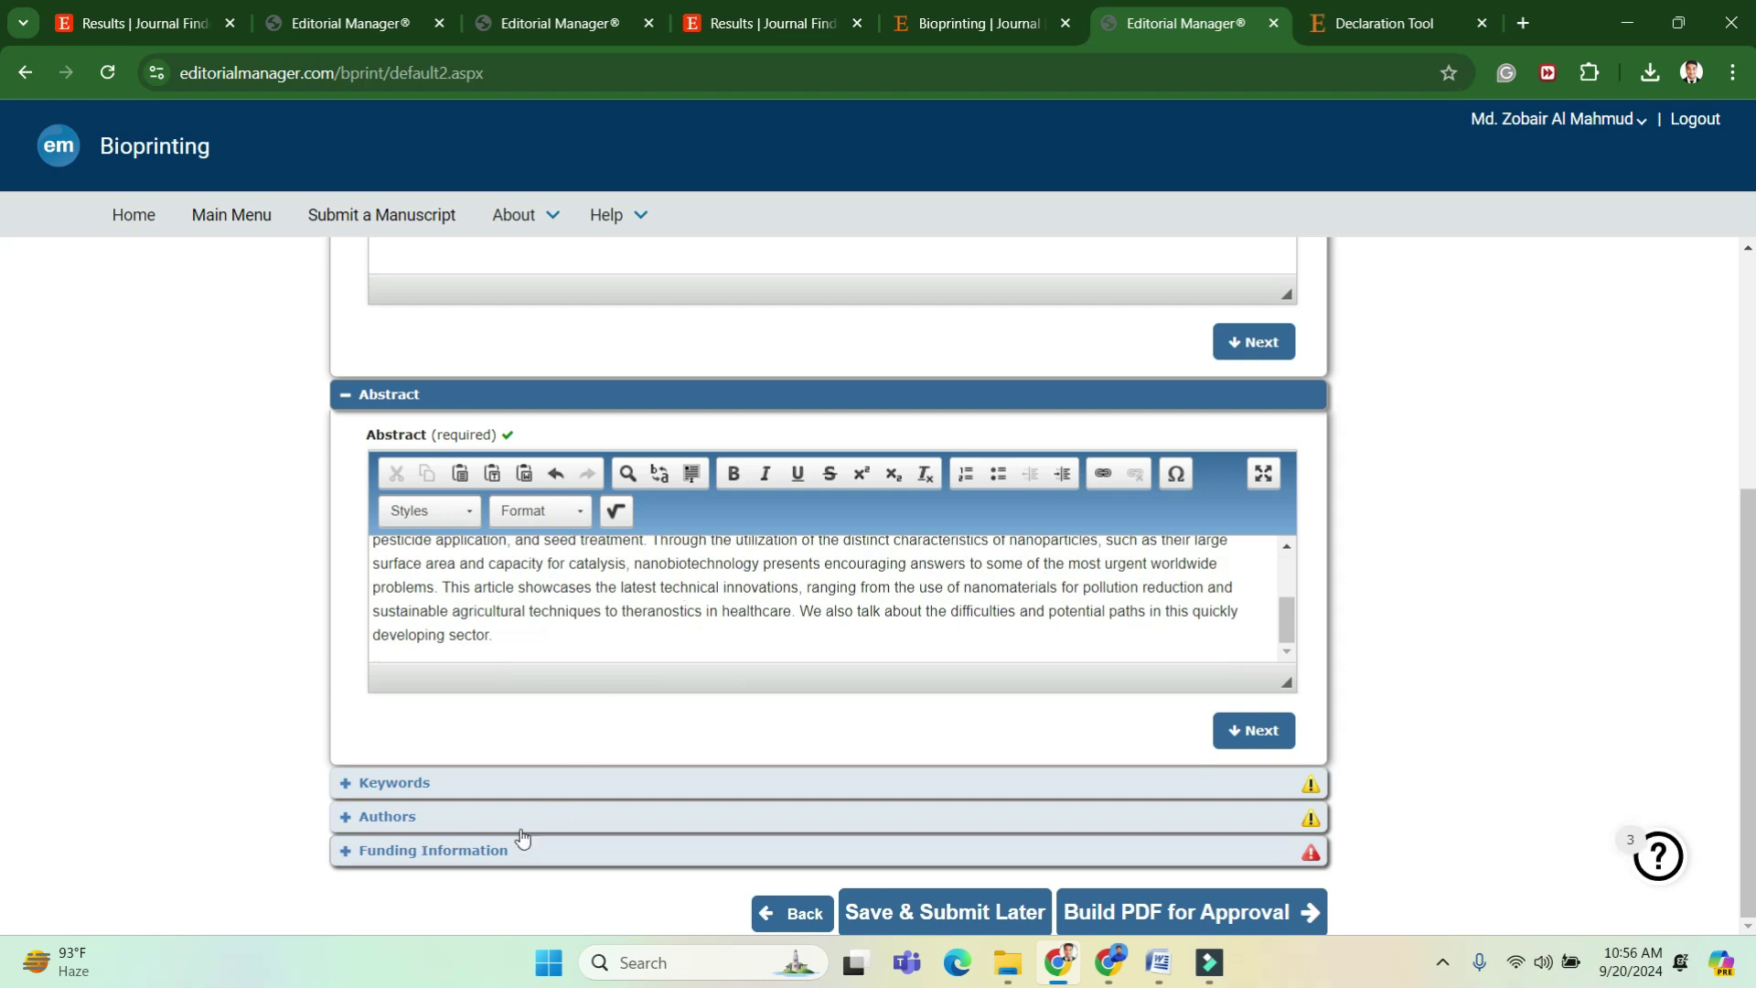
{"action": "left_click", "coordinate": [502, 784]}
{"action": "scroll", "coordinate": [539, 732], "scroll_direction": "down", "scroll_amount": 3}
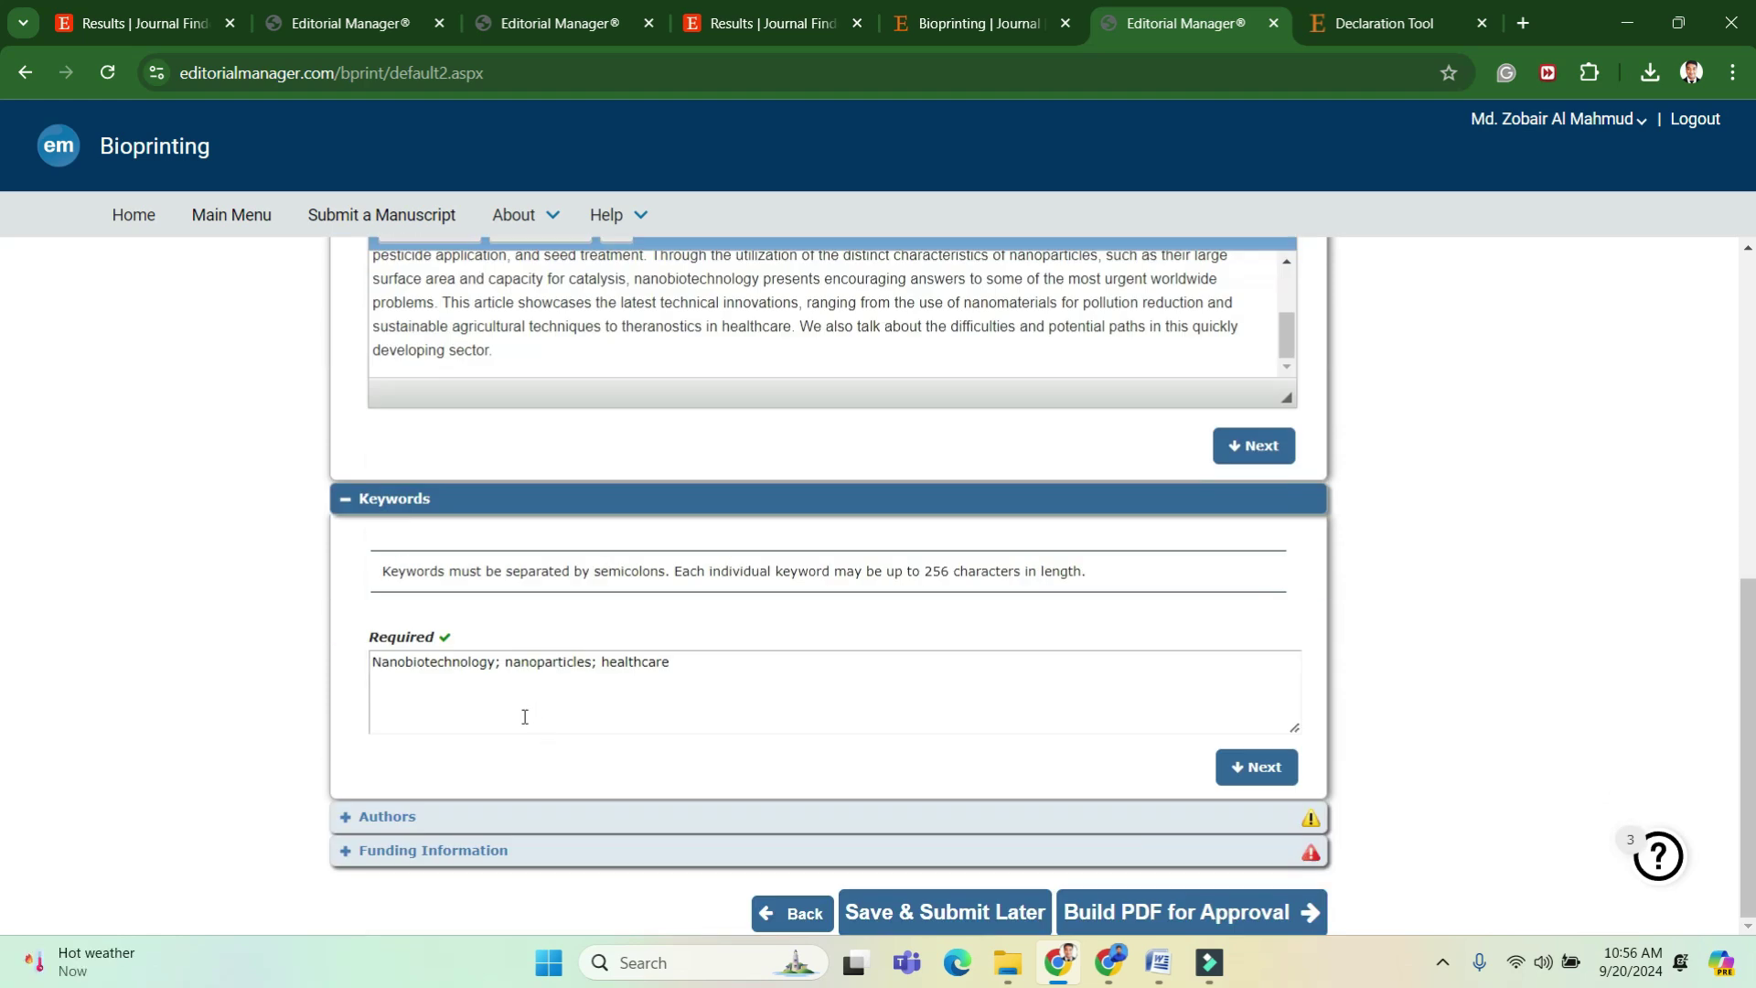
{"action": "left_click", "coordinate": [472, 817]}
{"action": "scroll", "coordinate": [549, 778], "scroll_direction": "down", "scroll_amount": 3}
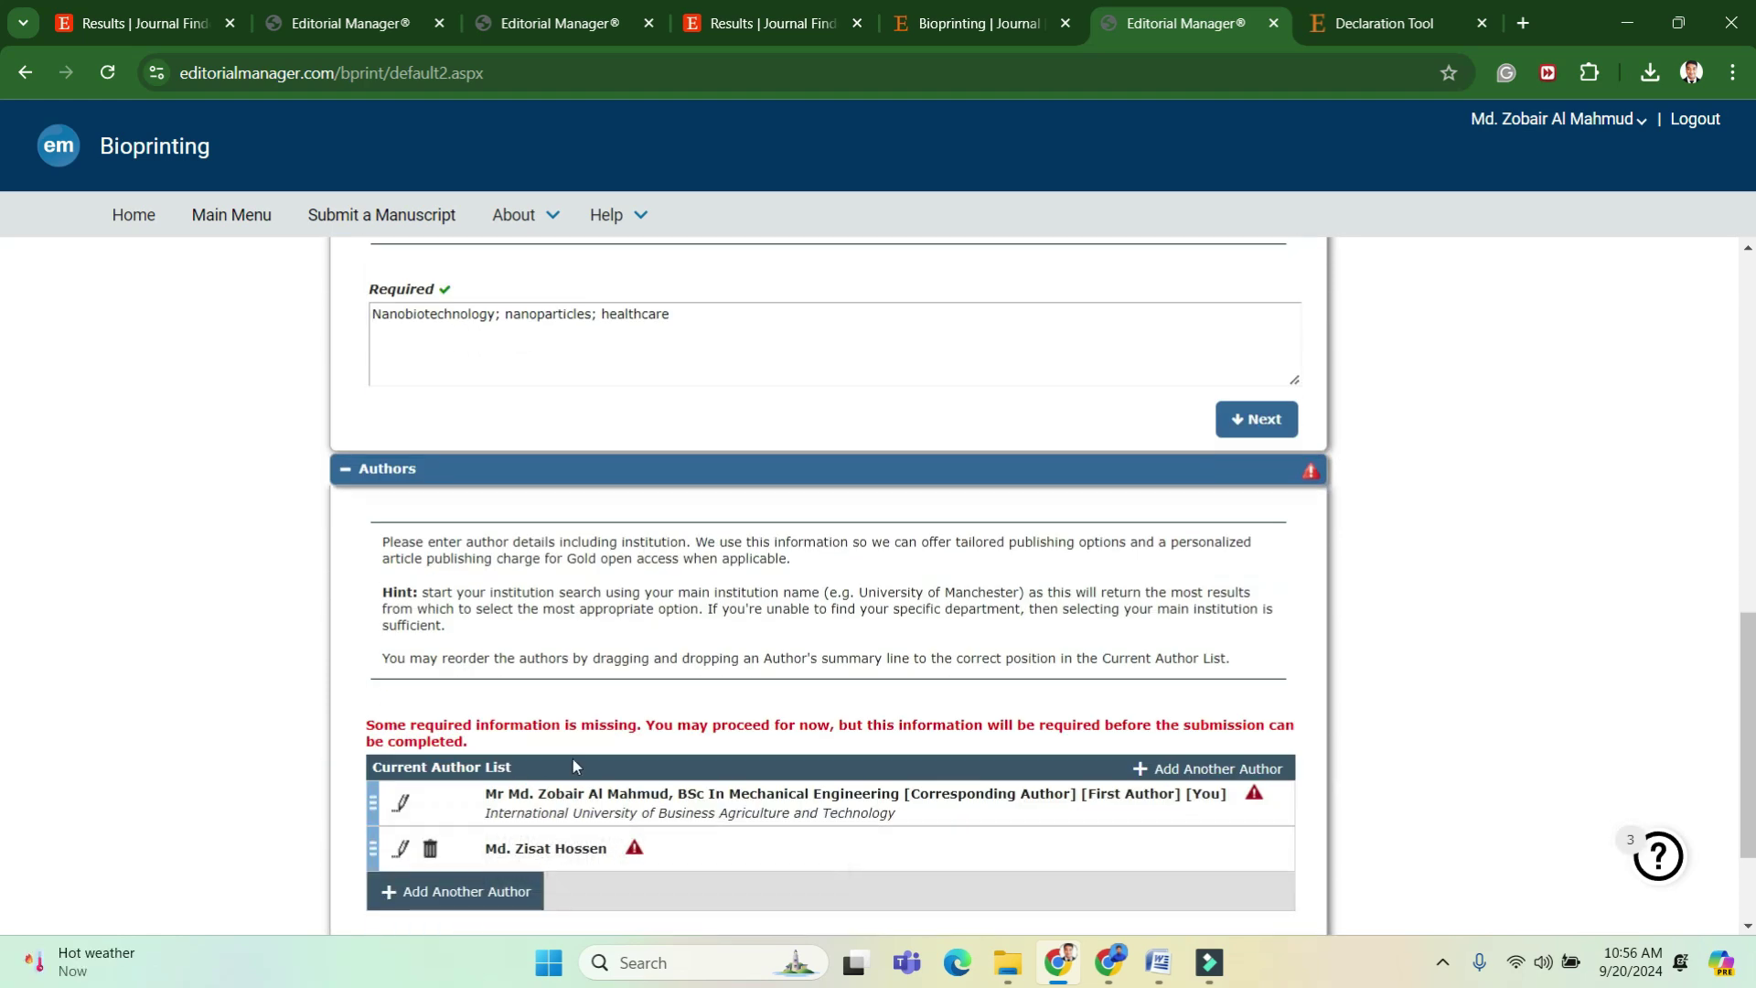
{"action": "scroll", "coordinate": [575, 765], "scroll_direction": "down", "scroll_amount": 1}
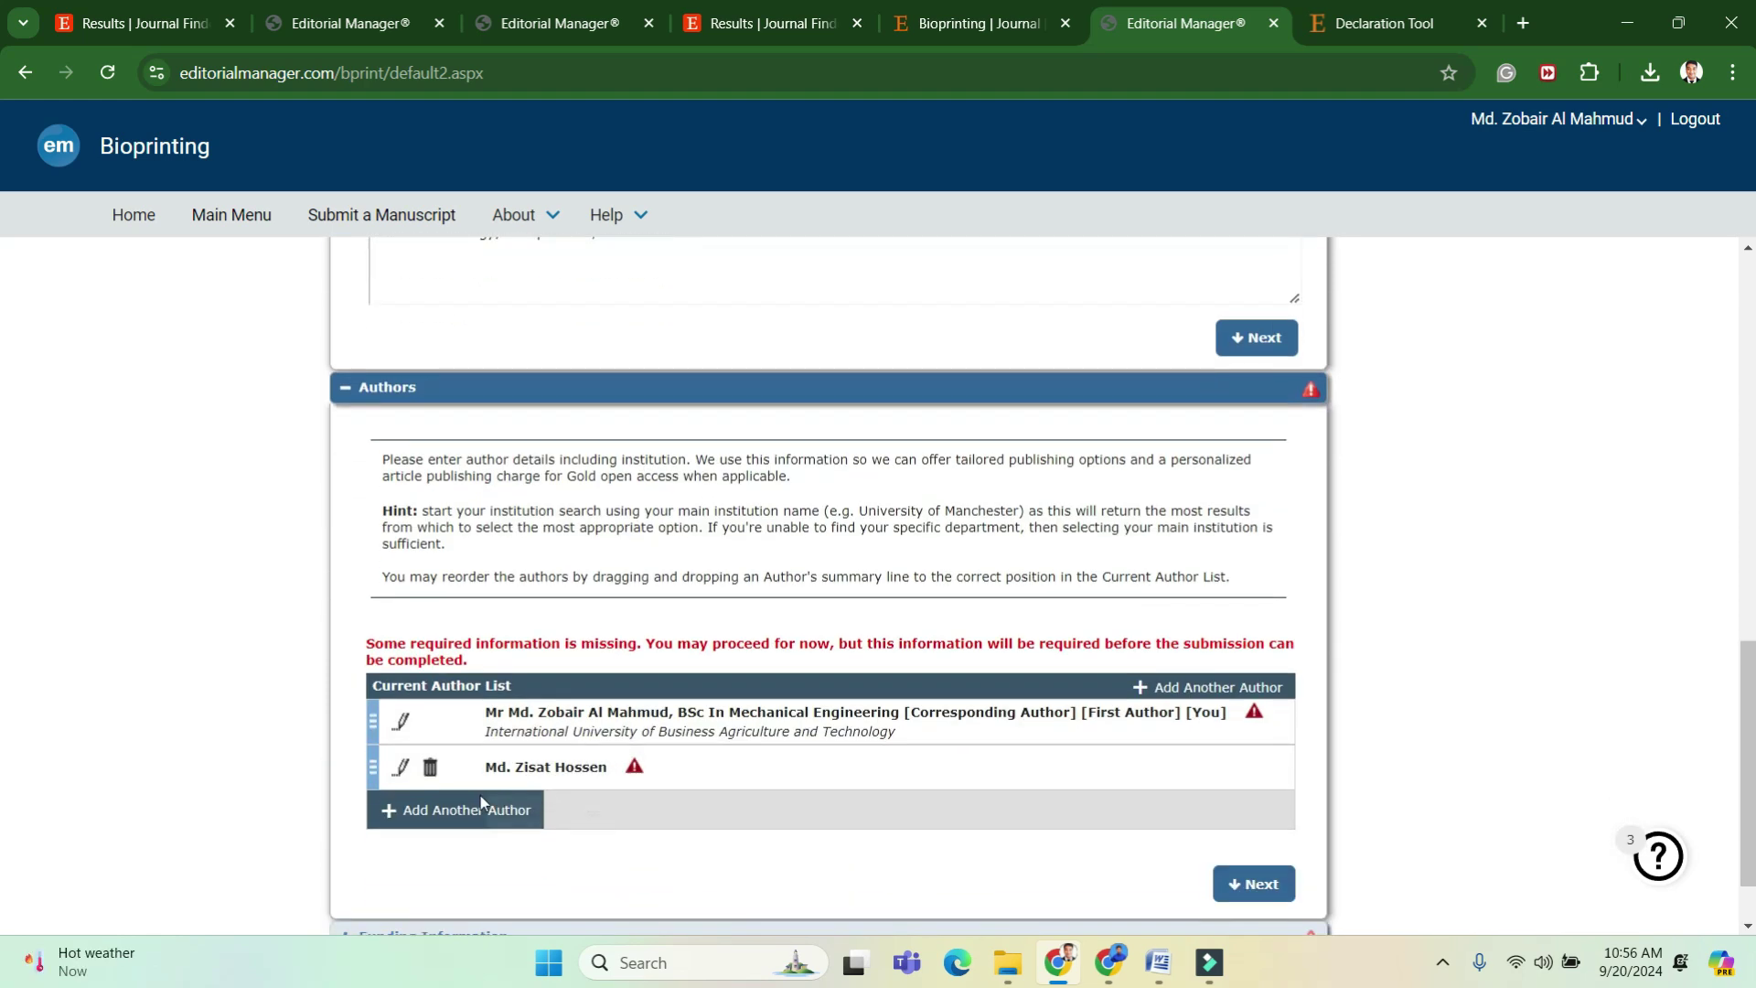
Fill in the second author's e-mail, university institution and country BANGLADESH.
{"action": "left_click", "coordinate": [408, 778]}
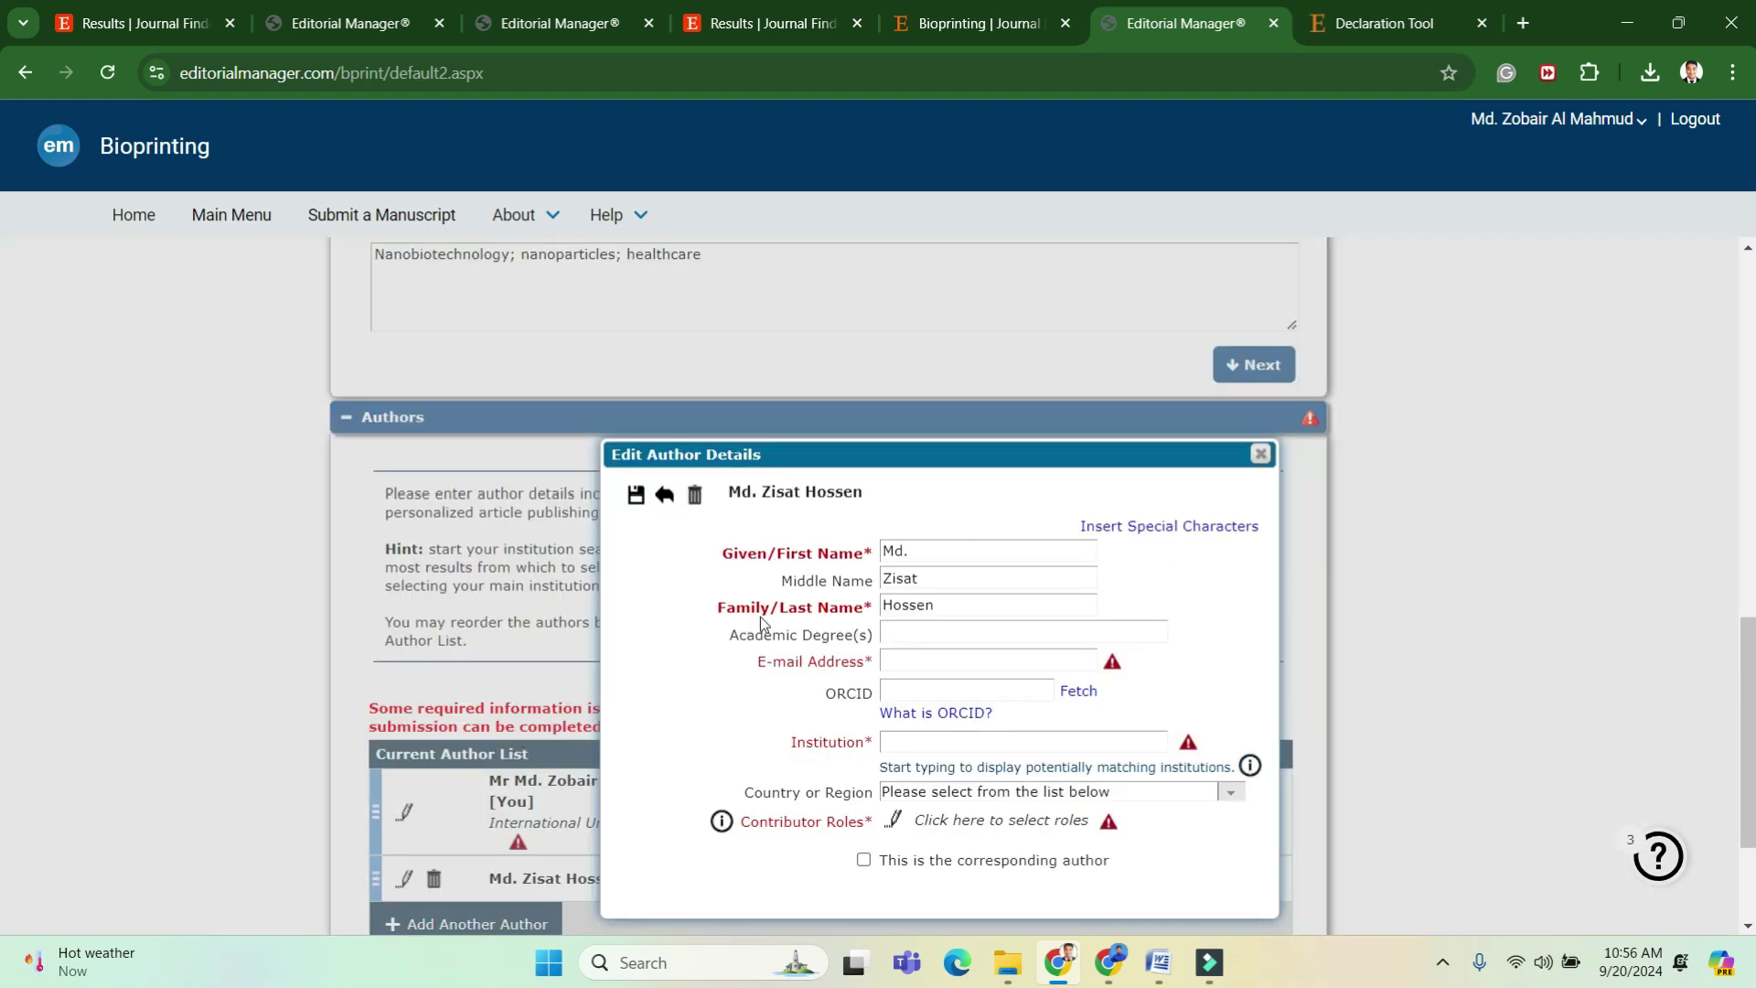
{"action": "left_click", "coordinate": [913, 660]}
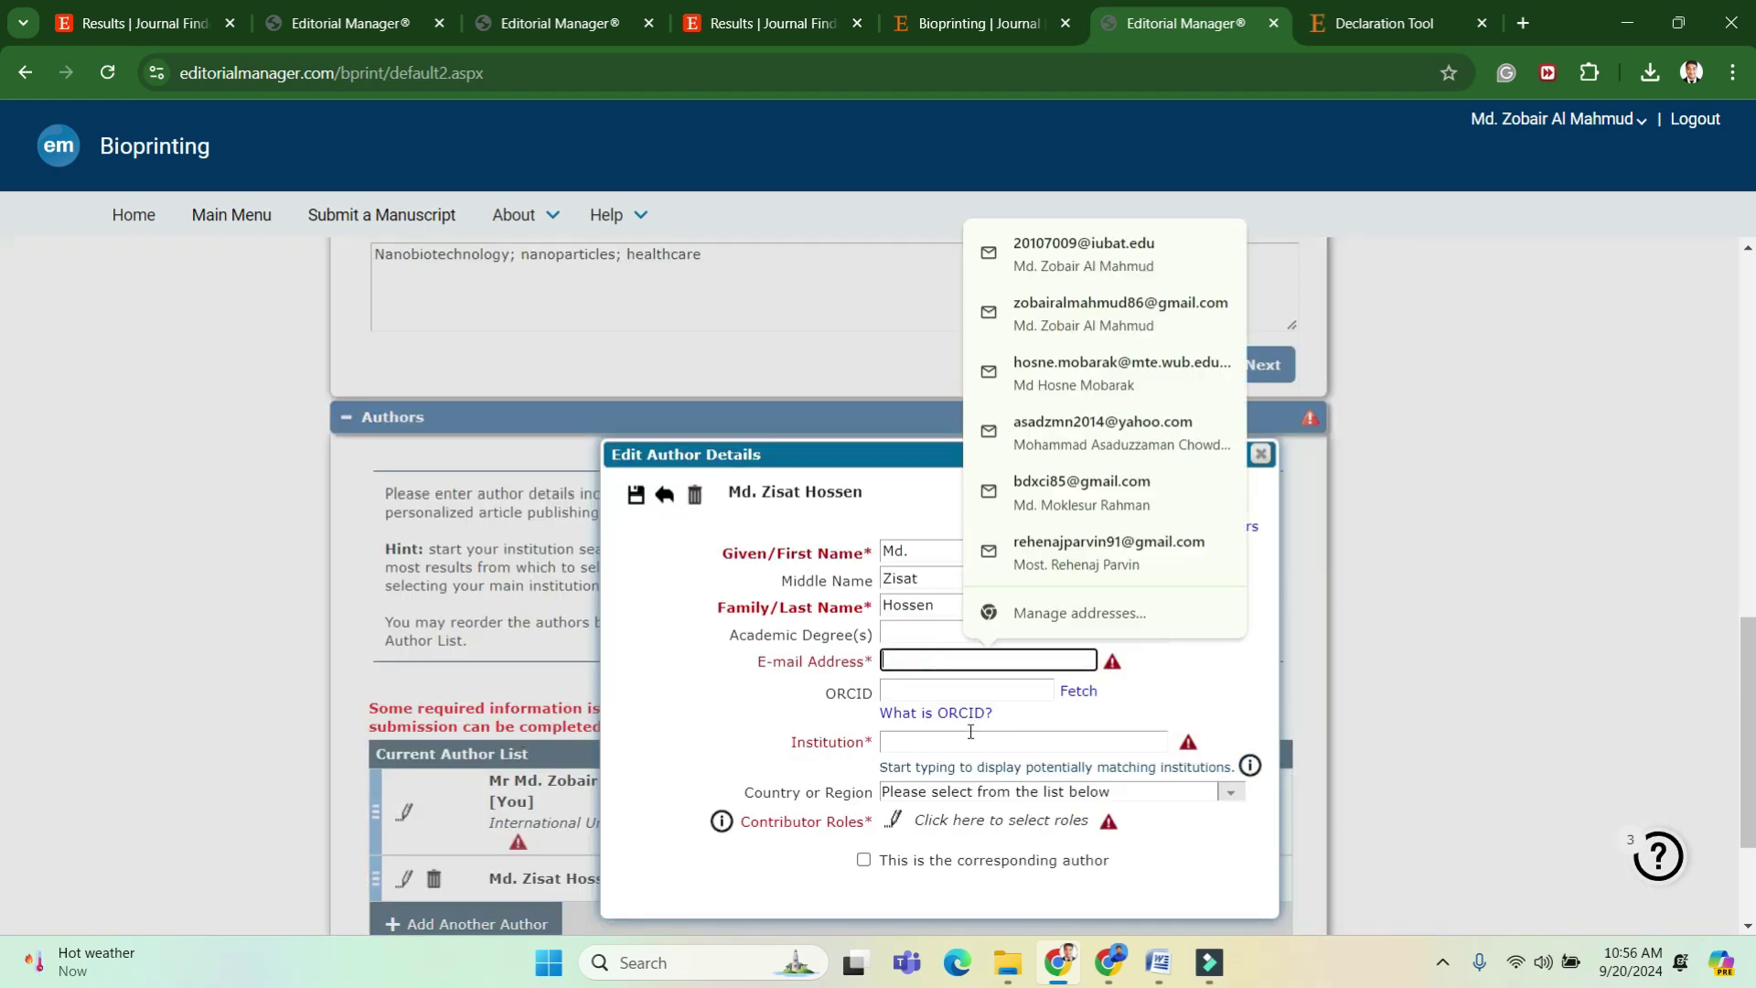
{"action": "type", "text": "z"}
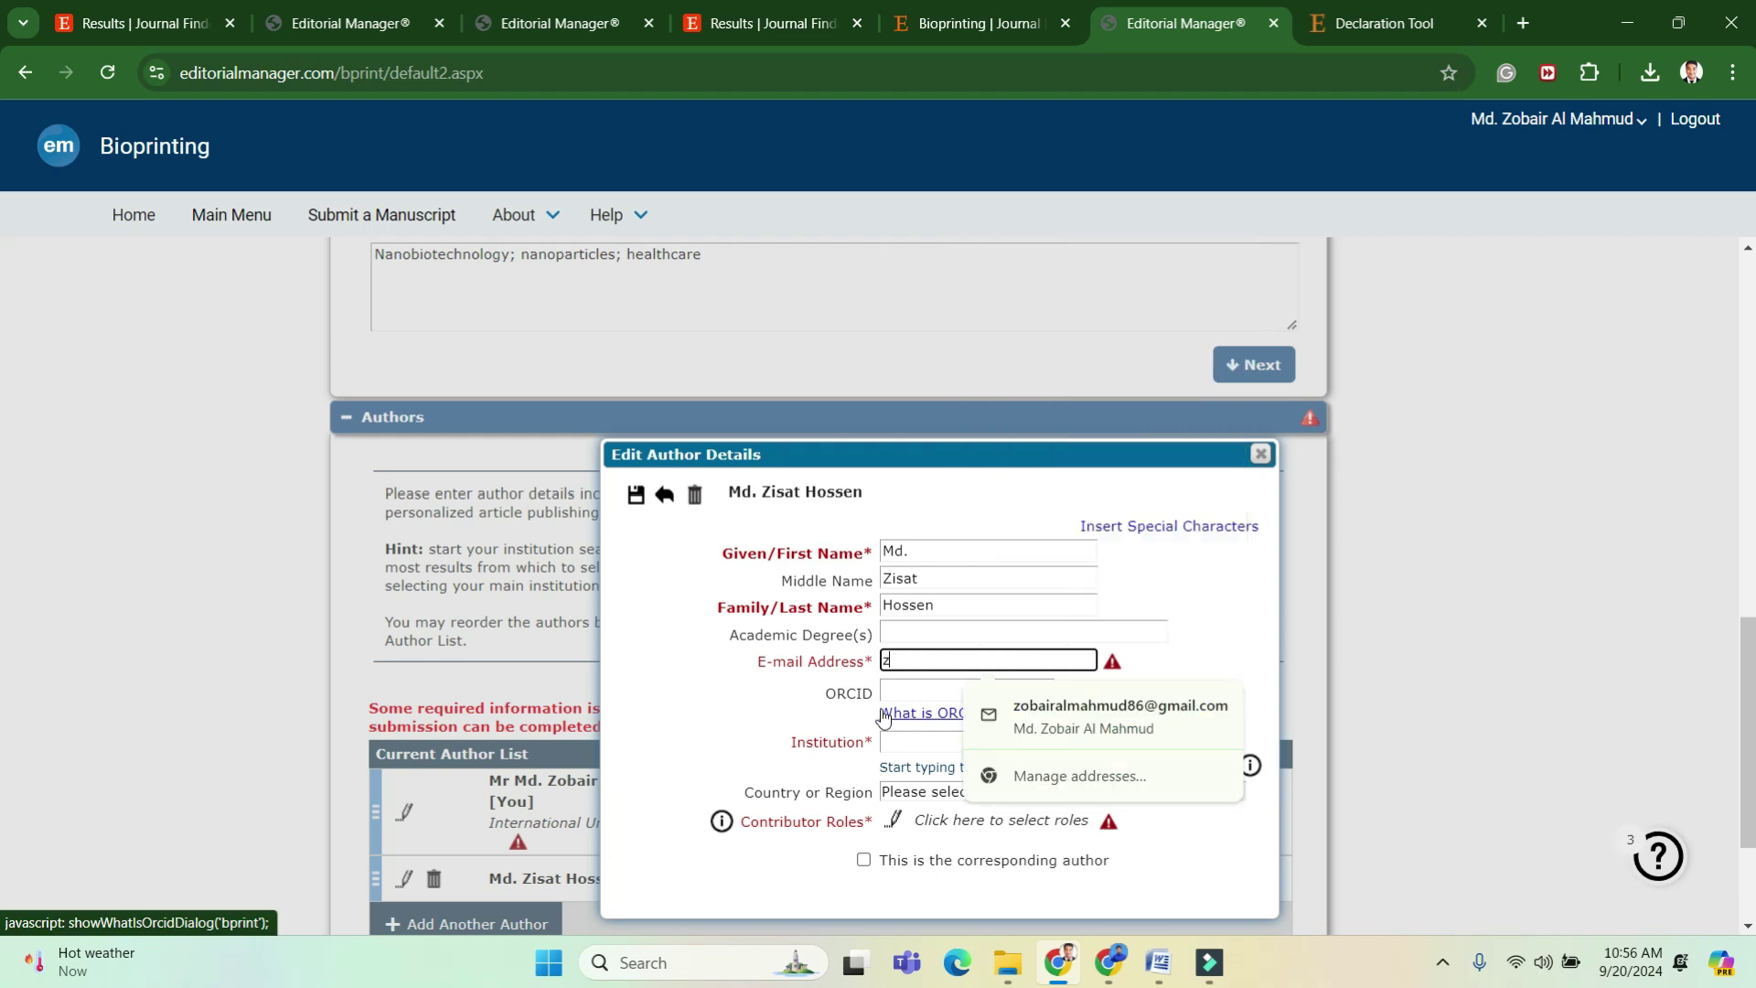
{"action": "key", "text": "Down"}
{"action": "key", "text": "Return"}
{"action": "left_click", "coordinate": [942, 773]}
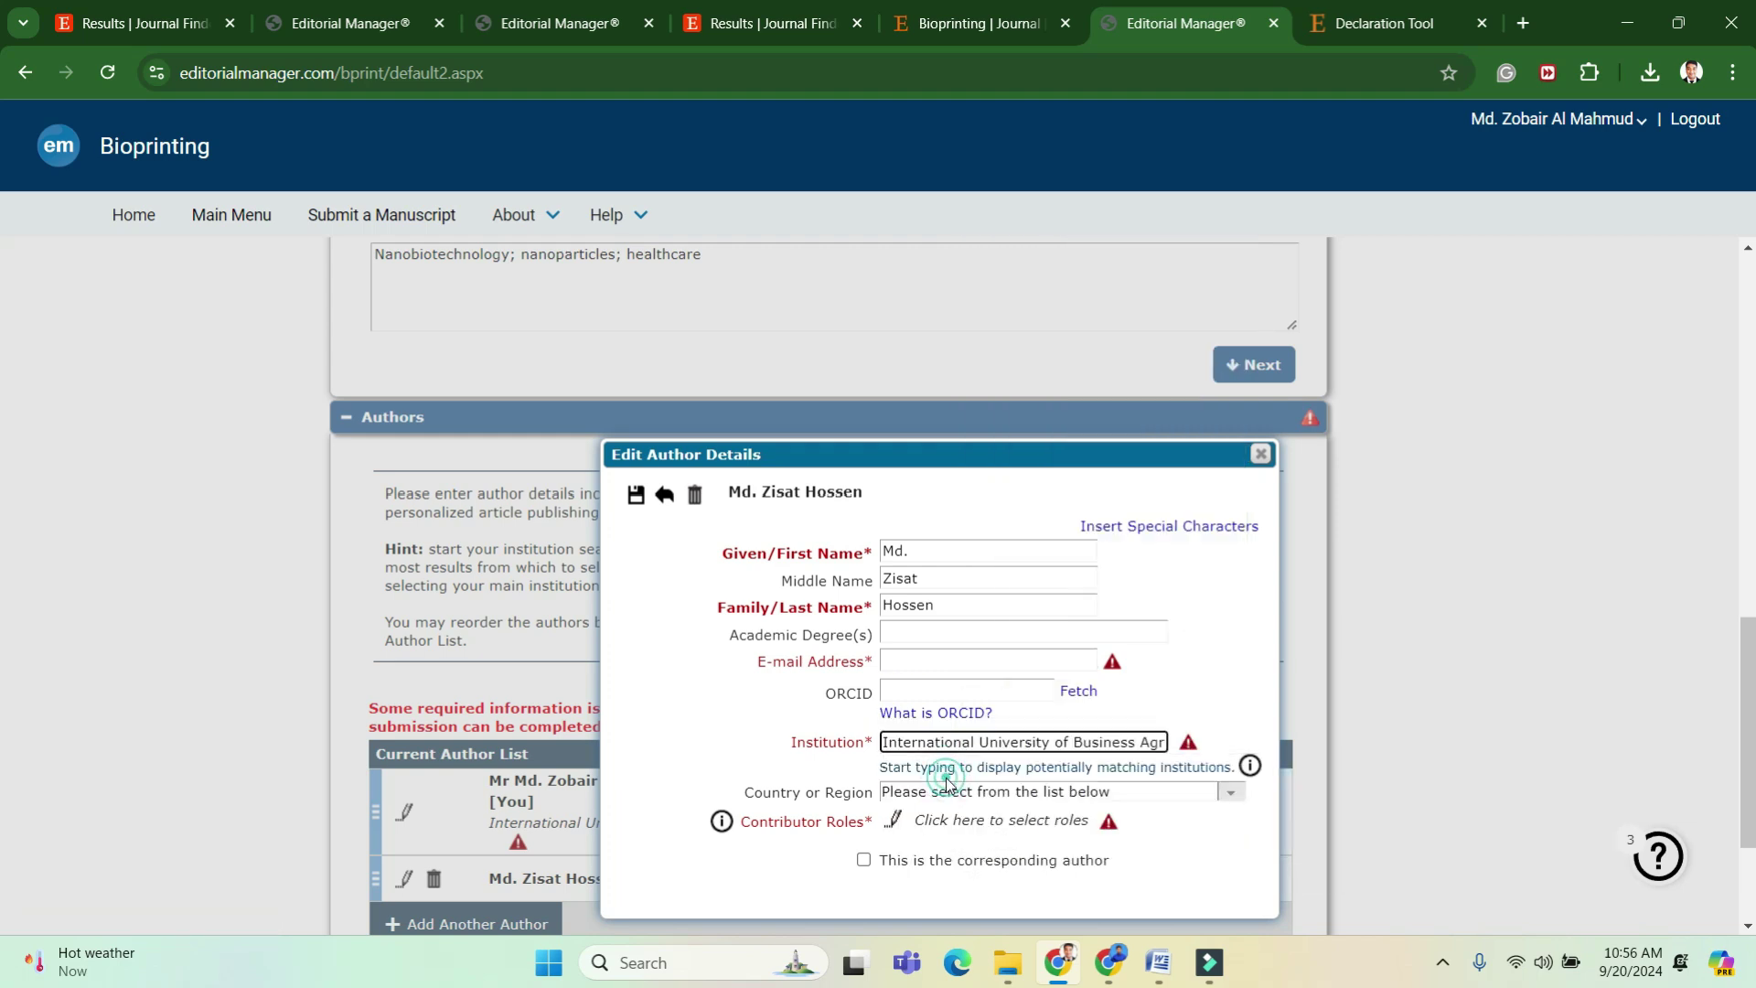
{"action": "left_click", "coordinate": [929, 792]}
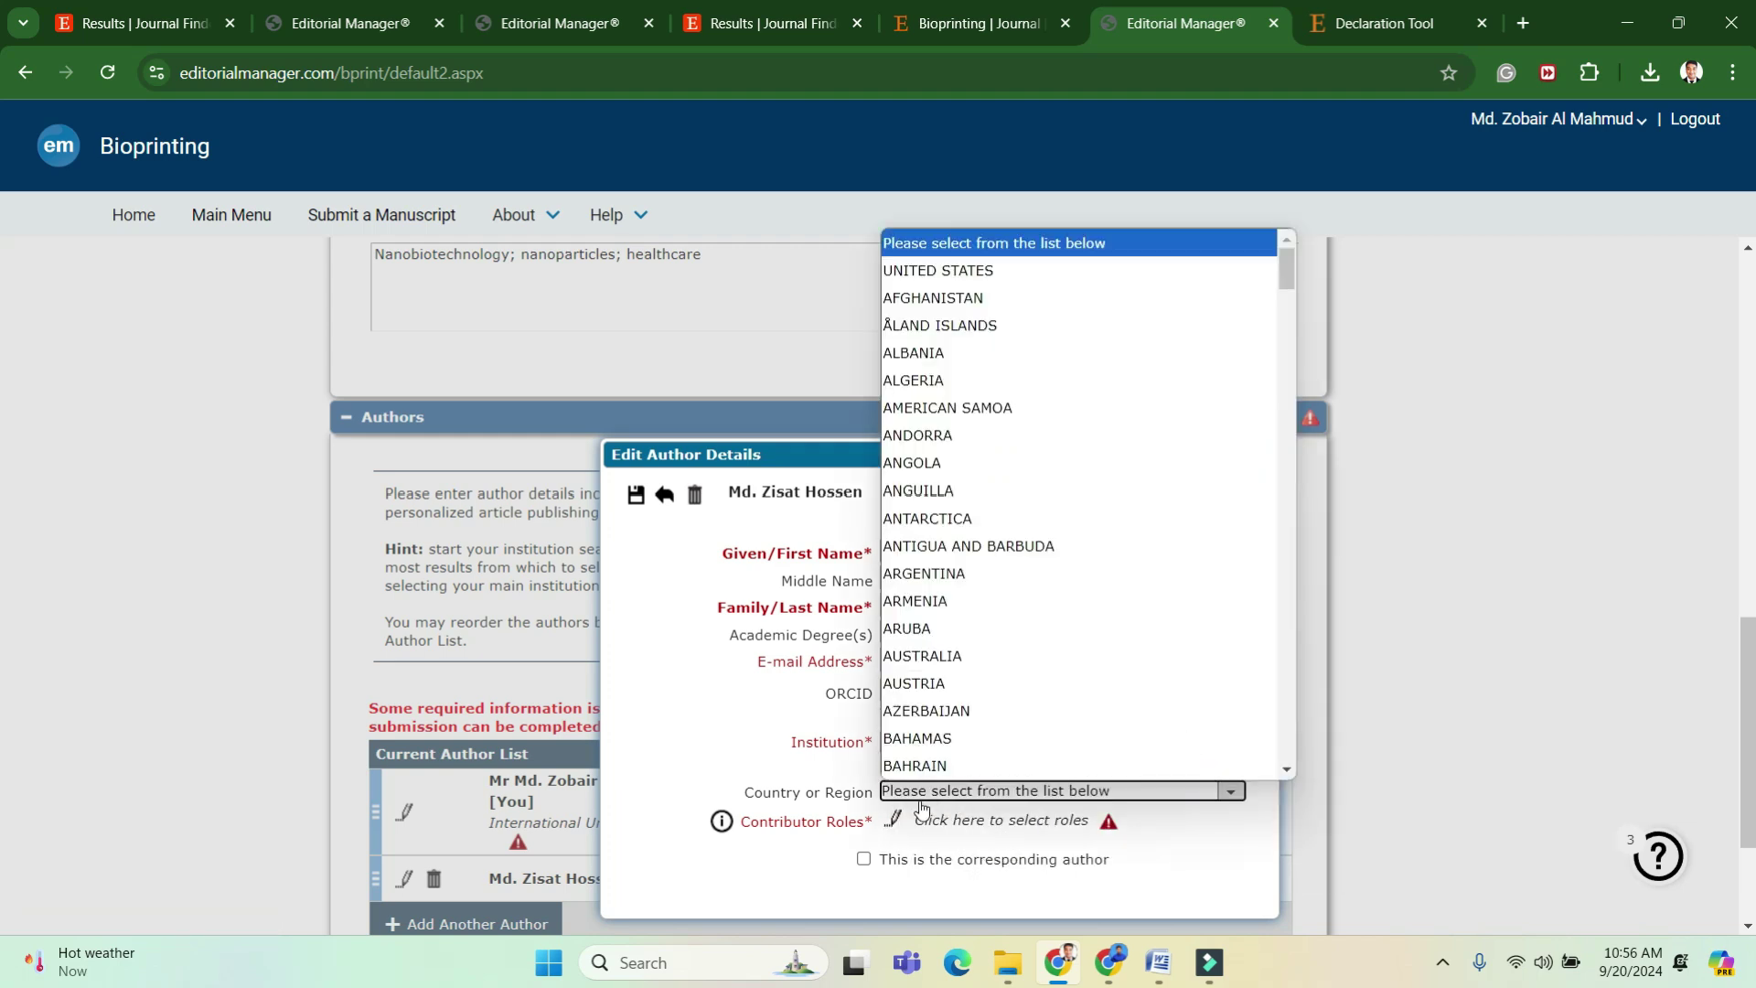
{"action": "type", "text": "bangladesh"}
{"action": "key", "text": "Return"}
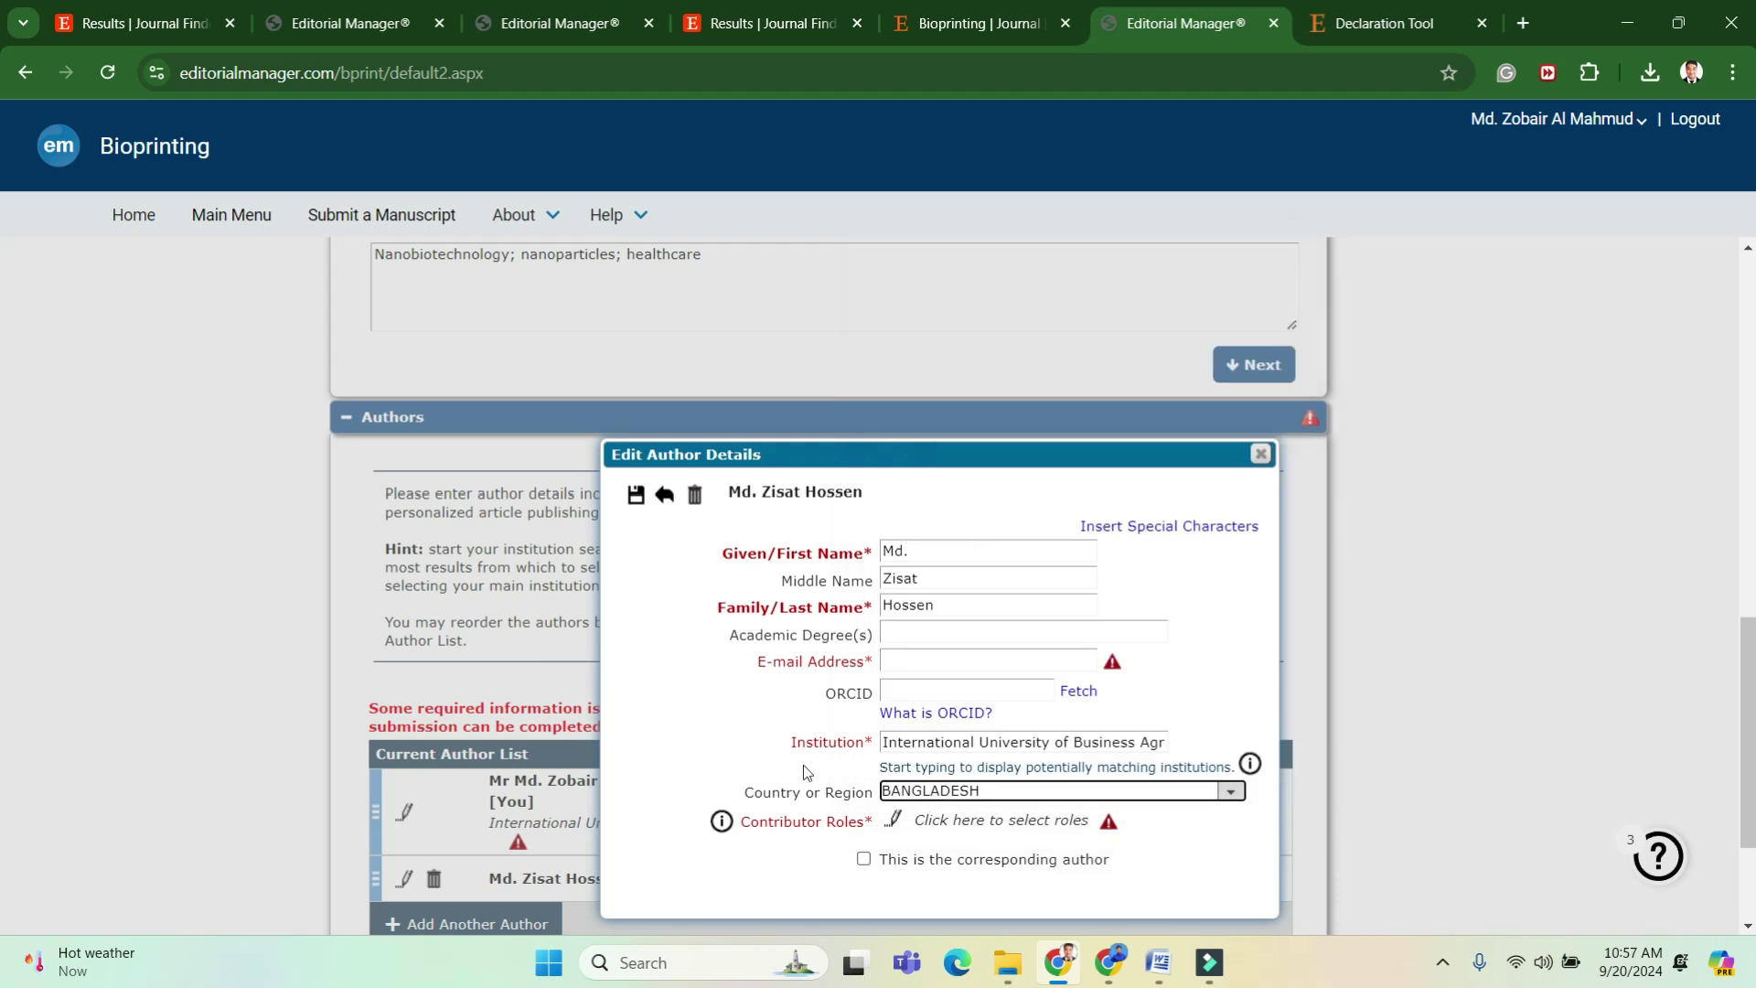
Credit the author with the Data curation and Methodology contributor roles and save them.
{"action": "left_click", "coordinate": [893, 819]}
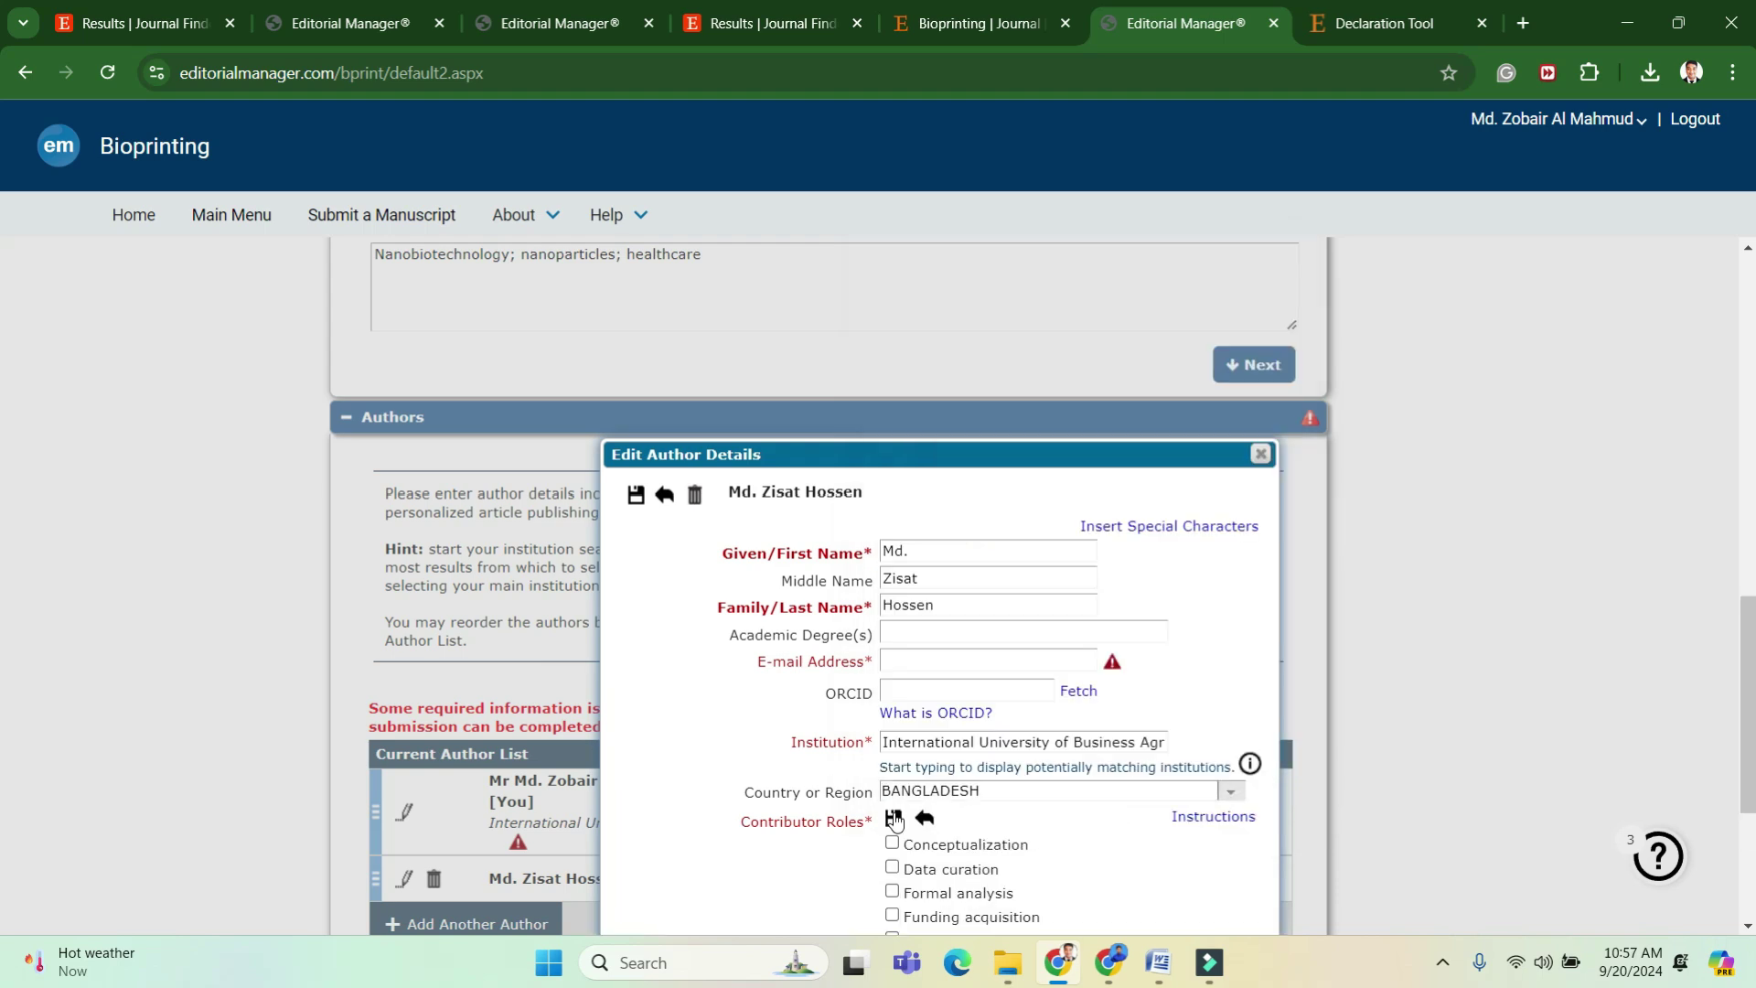
{"action": "scroll", "coordinate": [914, 805], "scroll_direction": "down", "scroll_amount": 4}
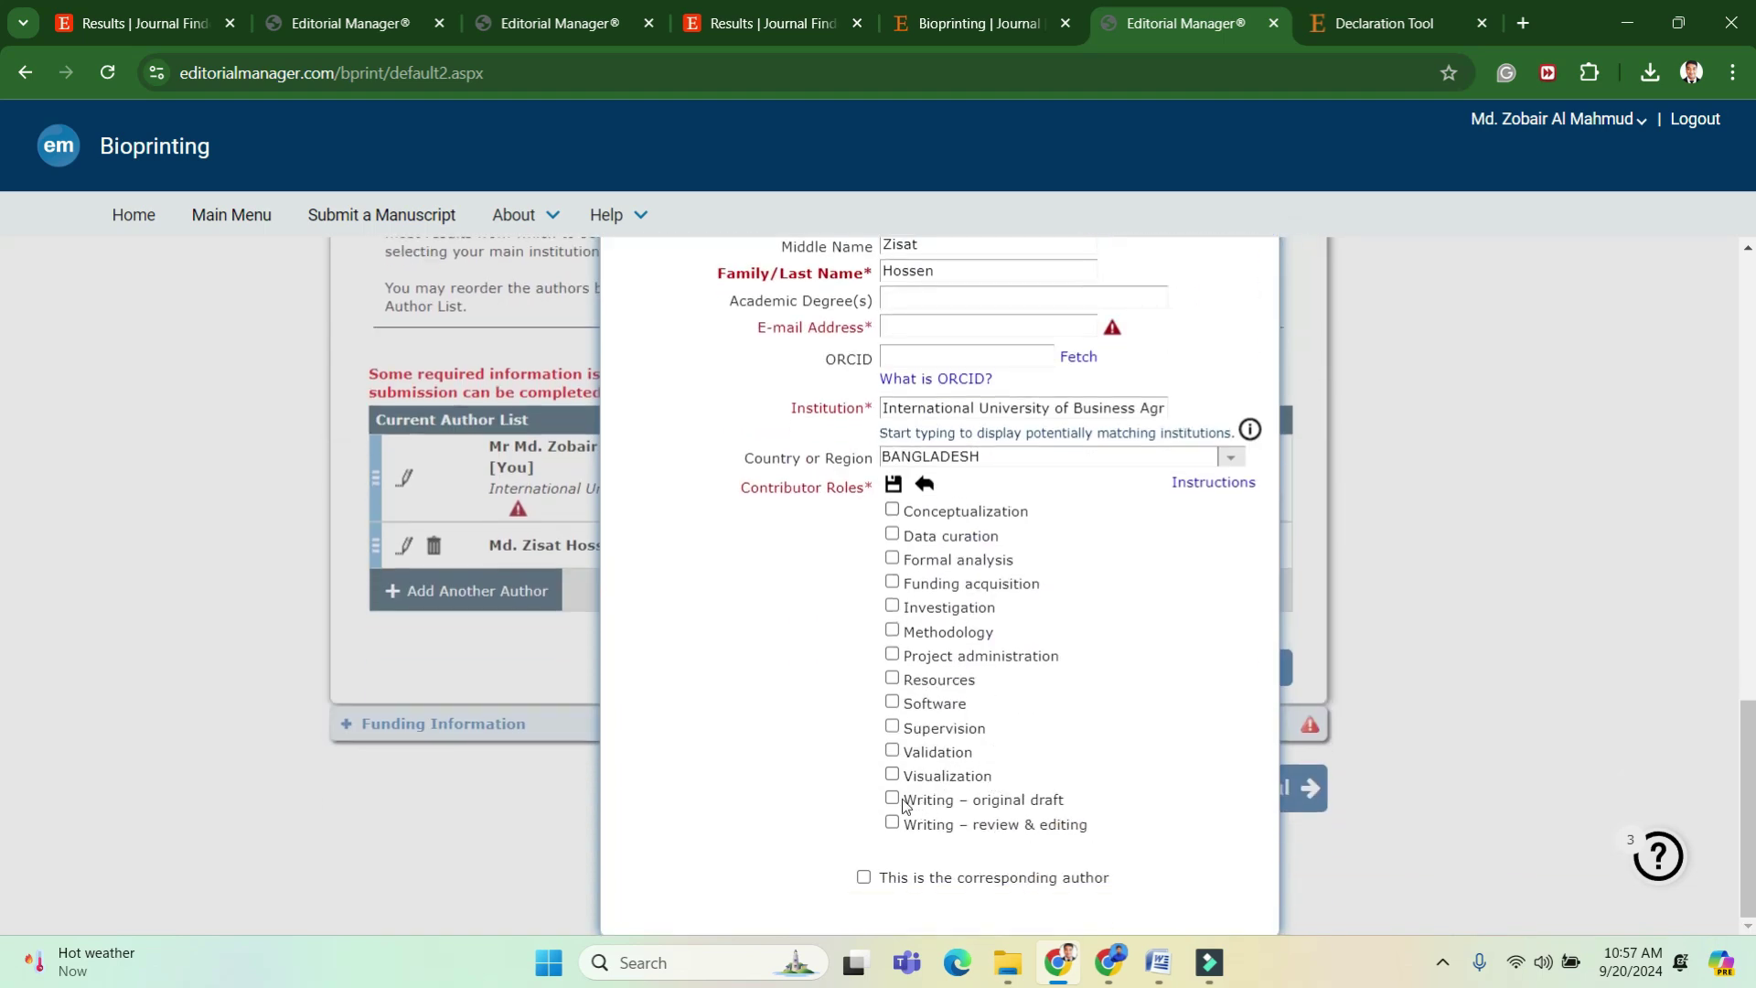
{"action": "left_click", "coordinate": [892, 535]}
{"action": "left_click", "coordinate": [892, 631]}
{"action": "left_click", "coordinate": [894, 483]}
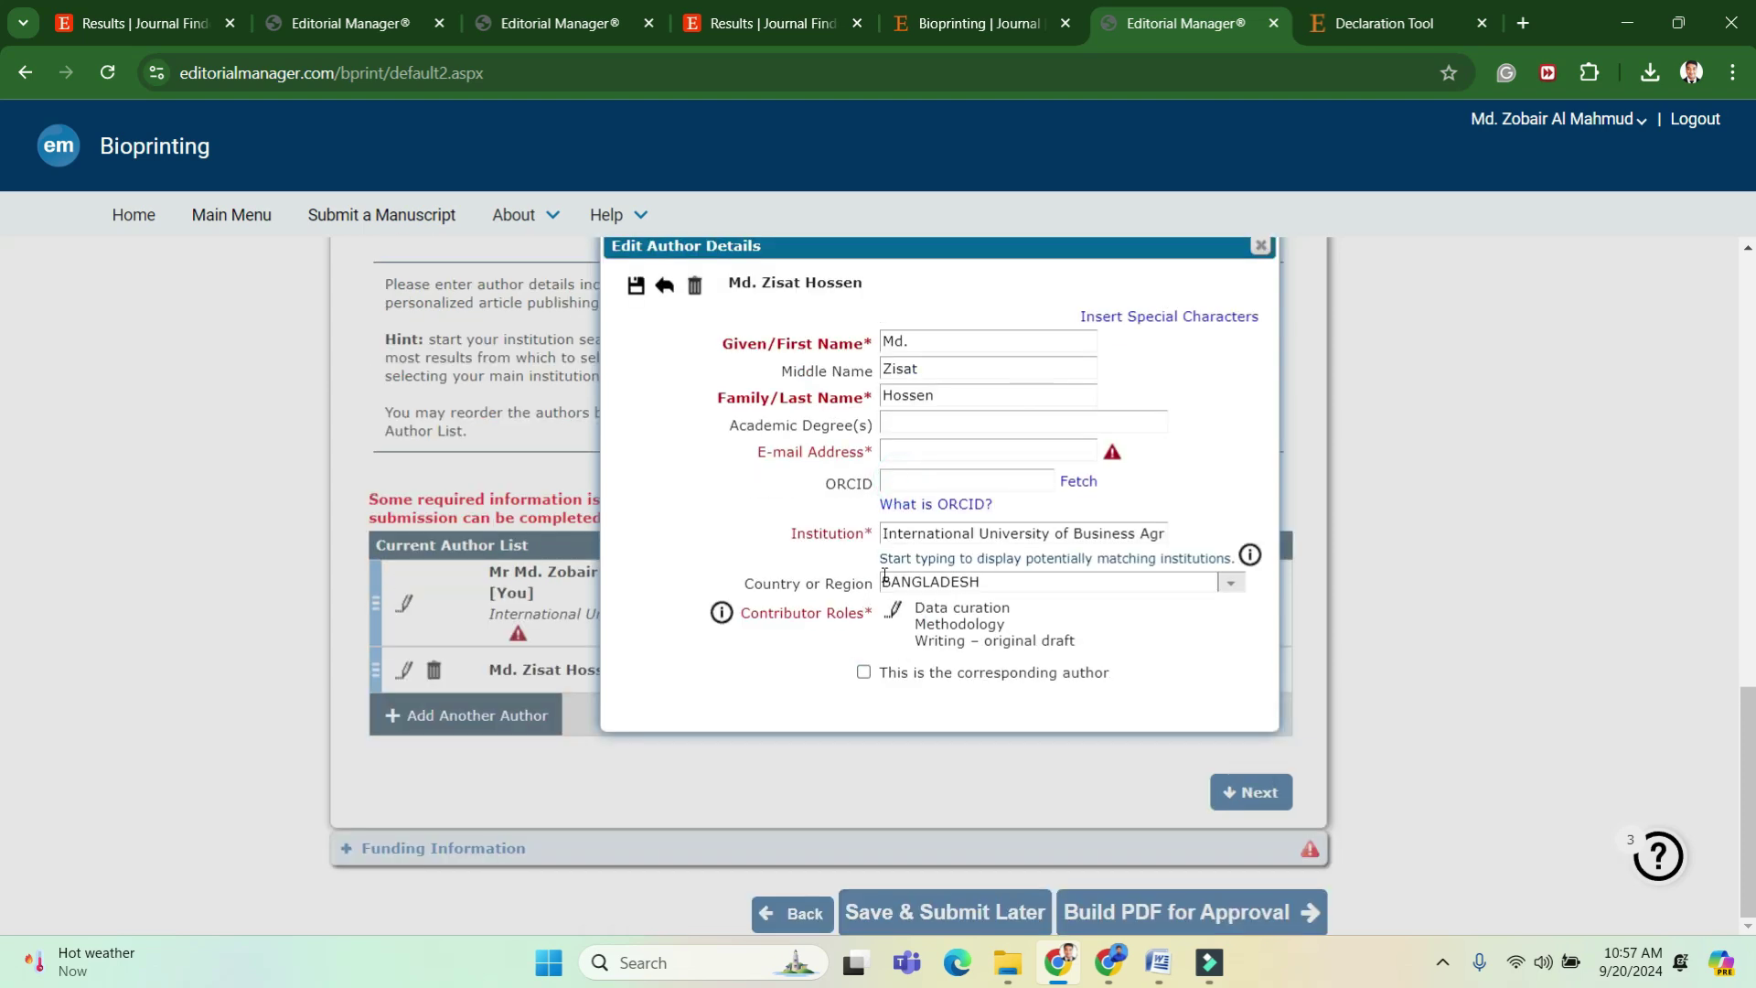
Start entering the next co-author's e-mail address.
{"action": "scroll", "coordinate": [971, 576], "scroll_direction": "up", "scroll_amount": 1}
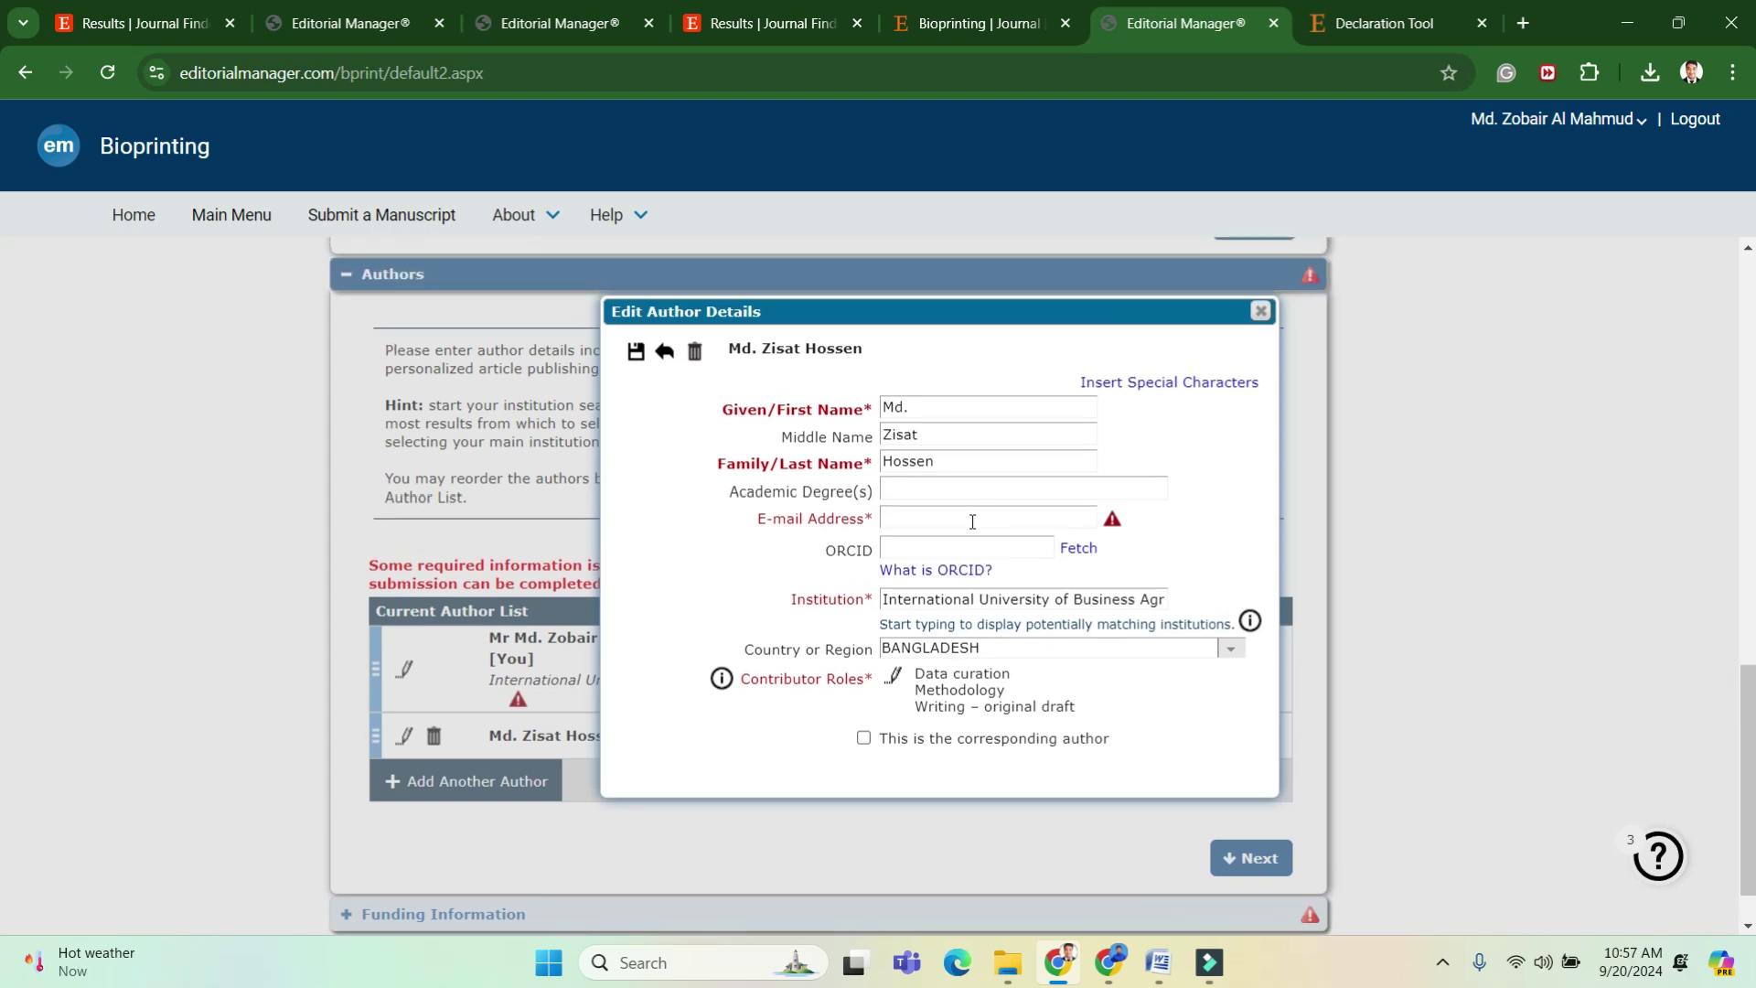
{"action": "left_click", "coordinate": [971, 521]}
{"action": "key", "text": "Escape"}
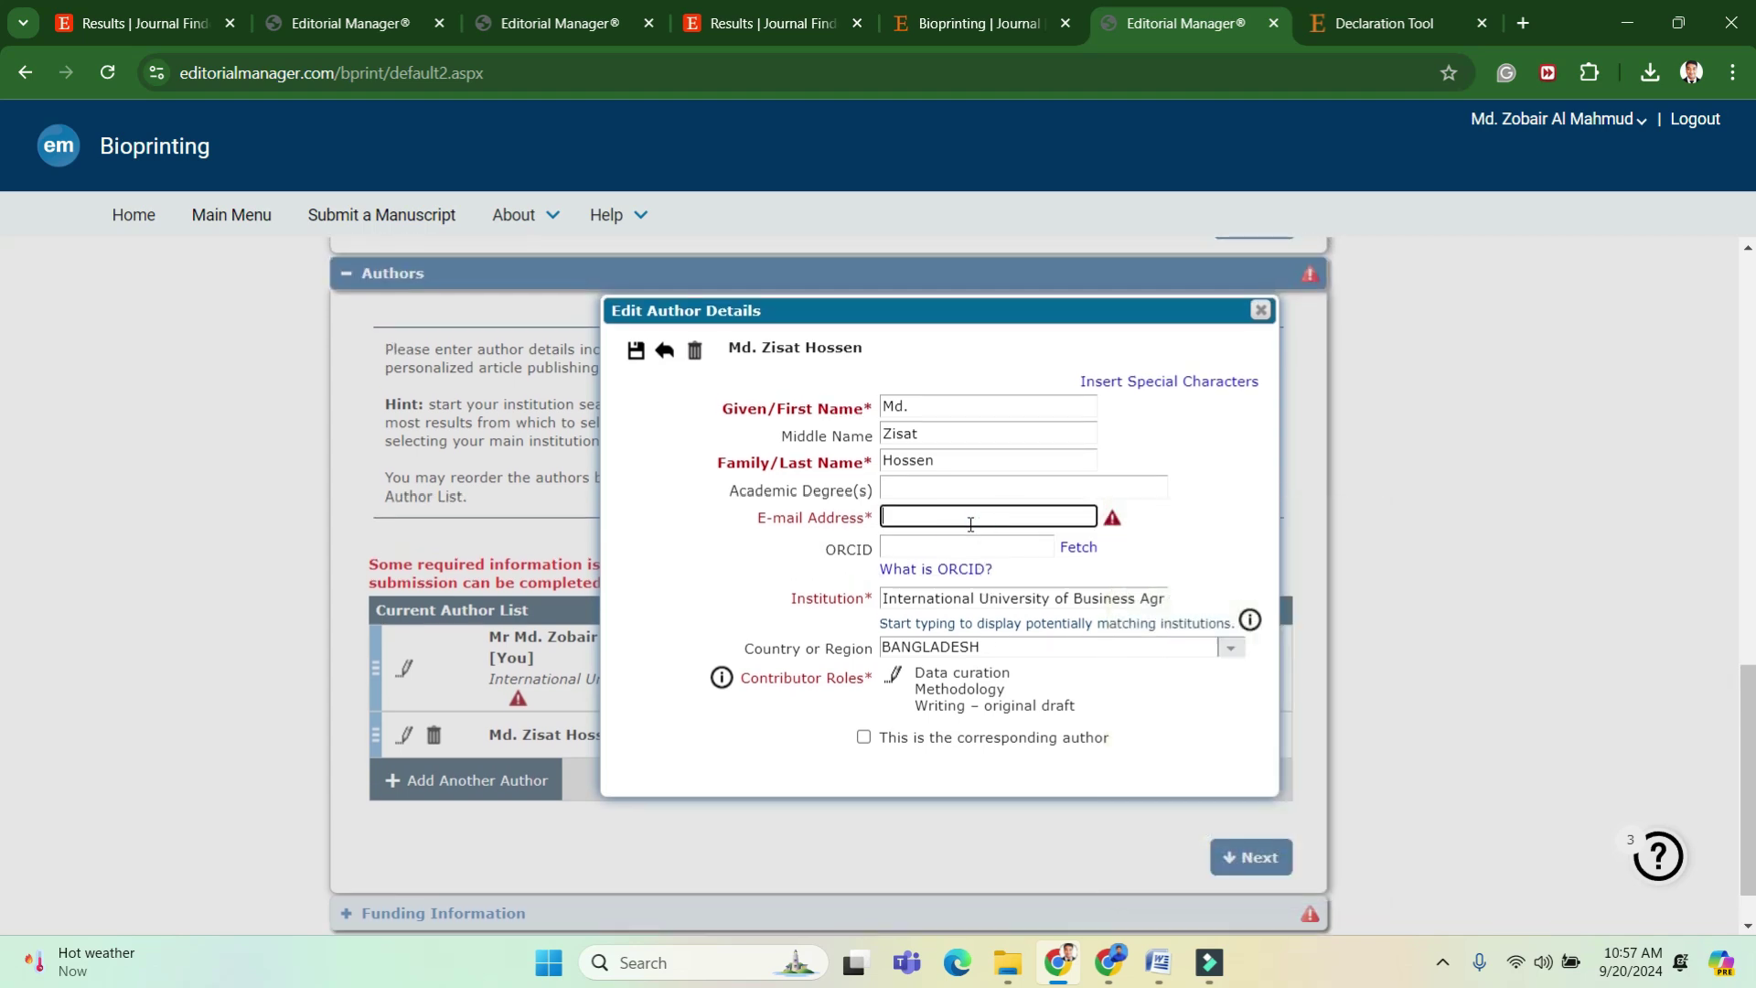
{"action": "scroll", "coordinate": [971, 524], "scroll_direction": "up", "scroll_amount": 2}
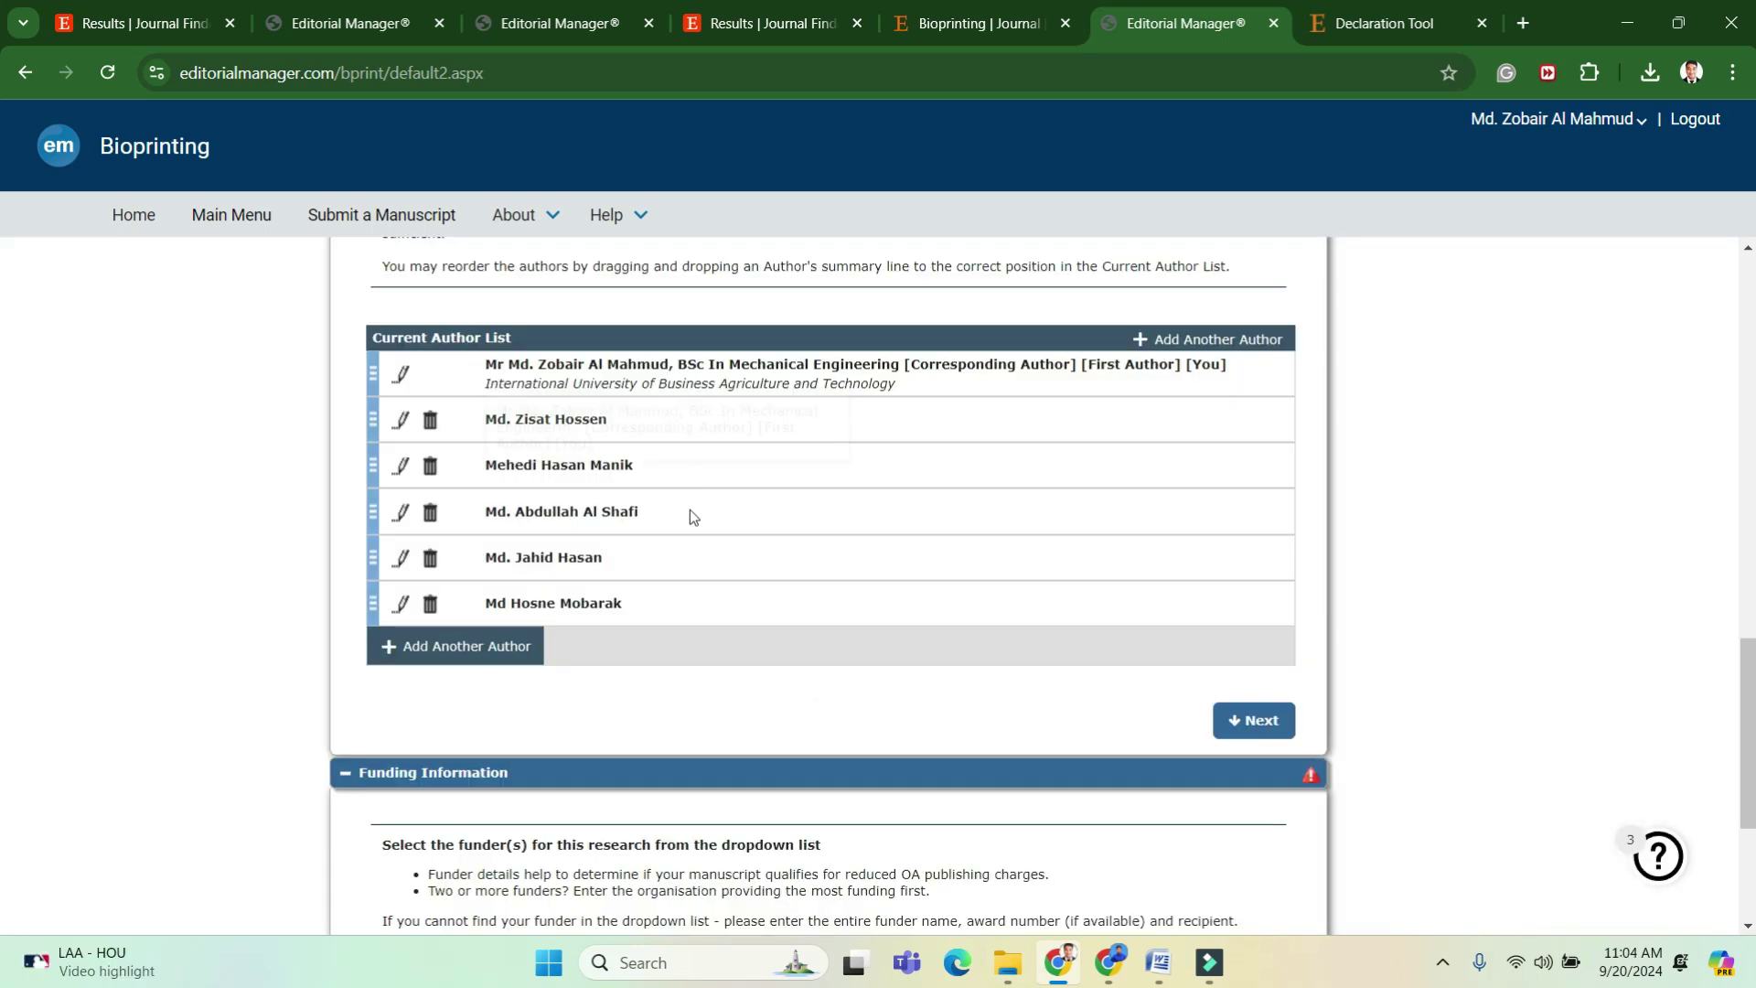
Mark funding information as not available.
{"action": "scroll", "coordinate": [521, 560], "scroll_direction": "down", "scroll_amount": 3}
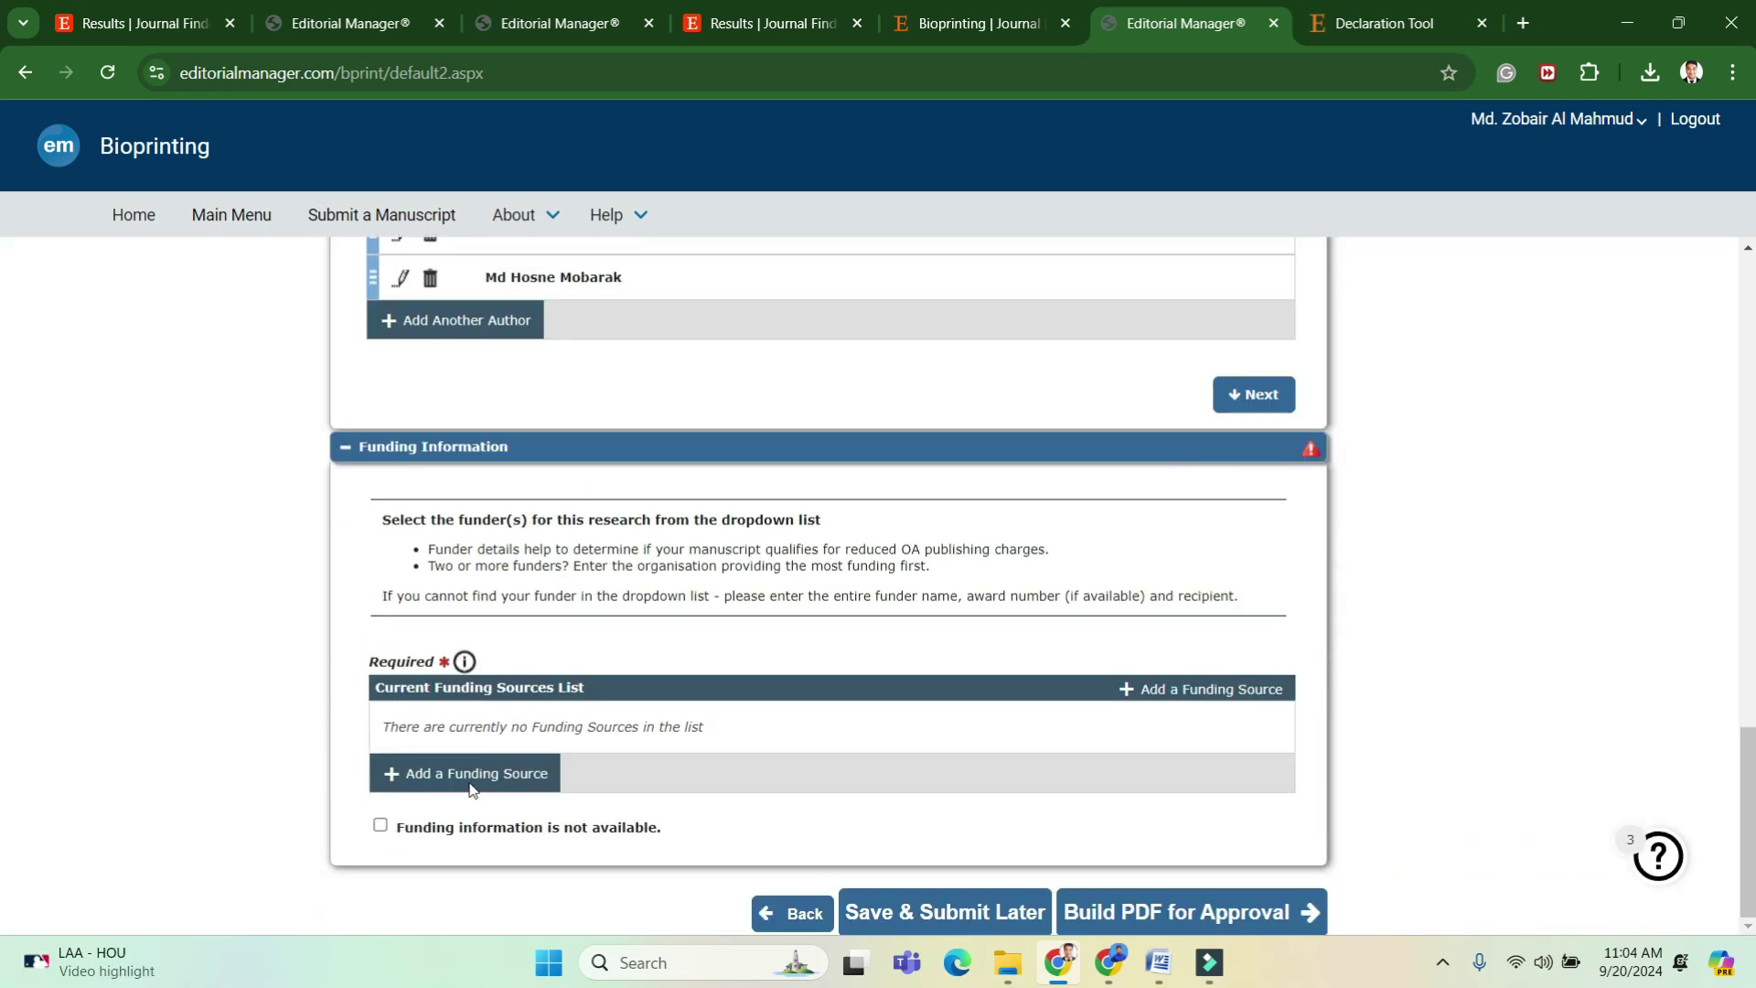
{"action": "left_click", "coordinate": [380, 825]}
{"action": "scroll", "coordinate": [493, 695], "scroll_direction": "up", "scroll_amount": 3}
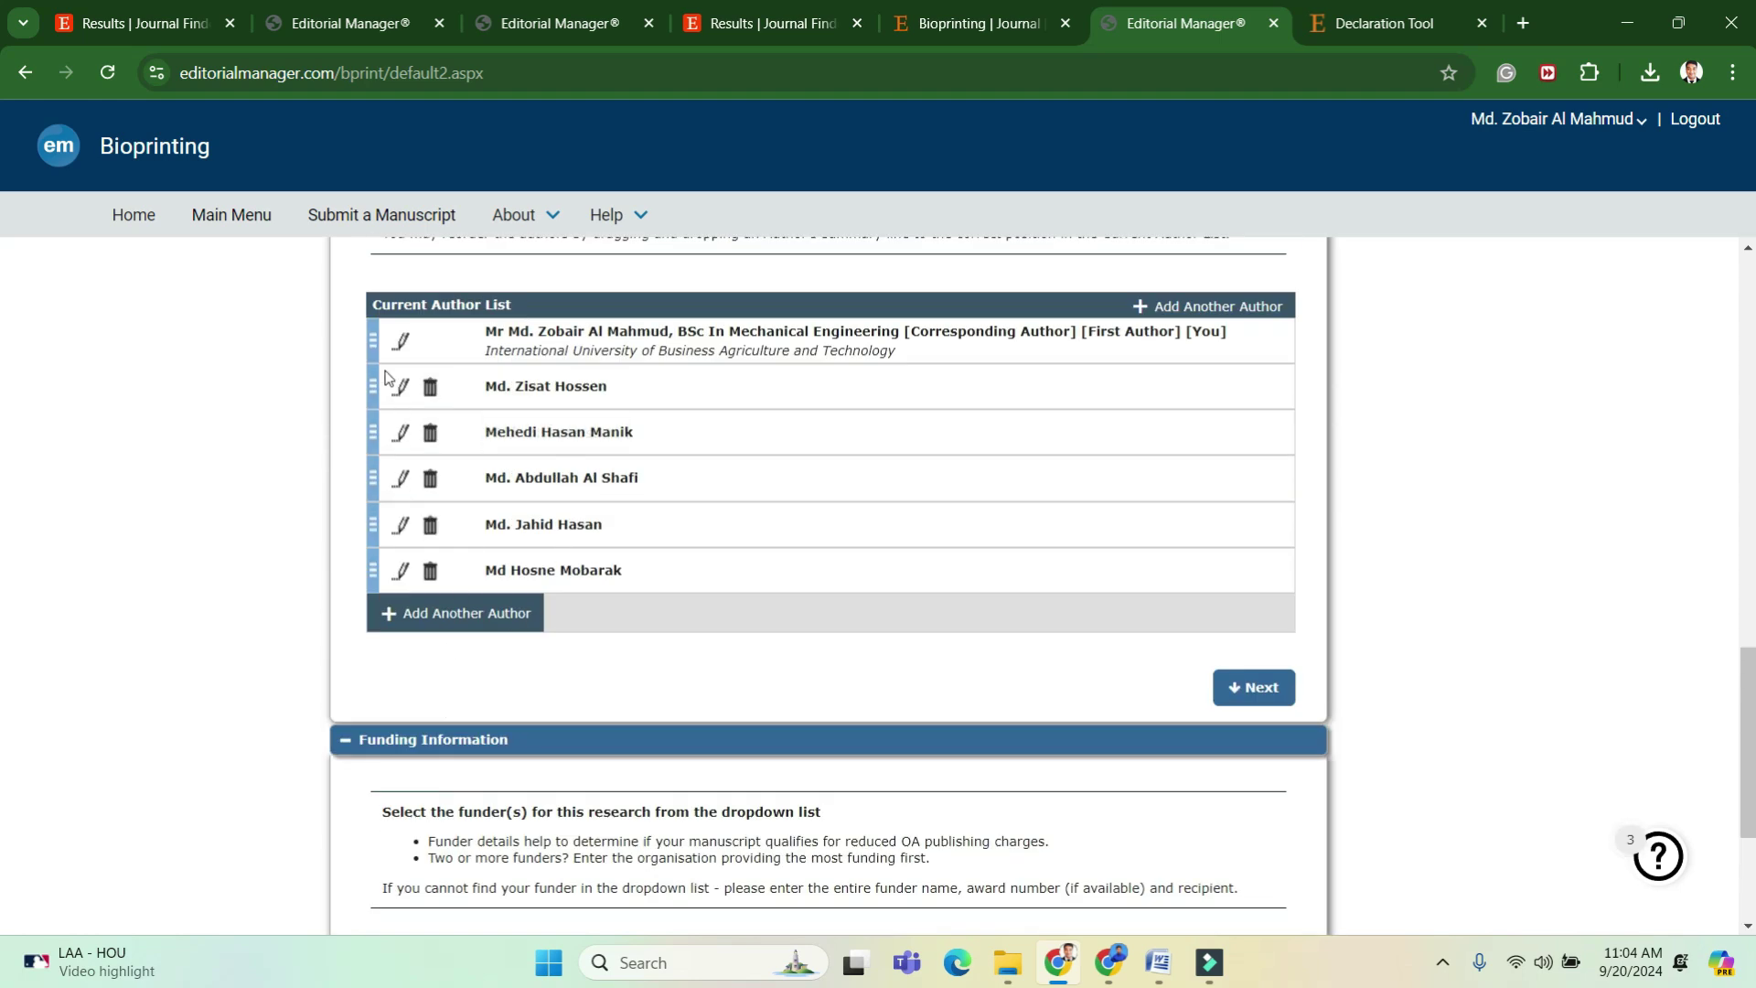
Move the submitting author to fourth place in the author list and build the PDF for approval.
{"action": "left_click_drag", "start_coordinate": [372, 346], "coordinate": [382, 485]}
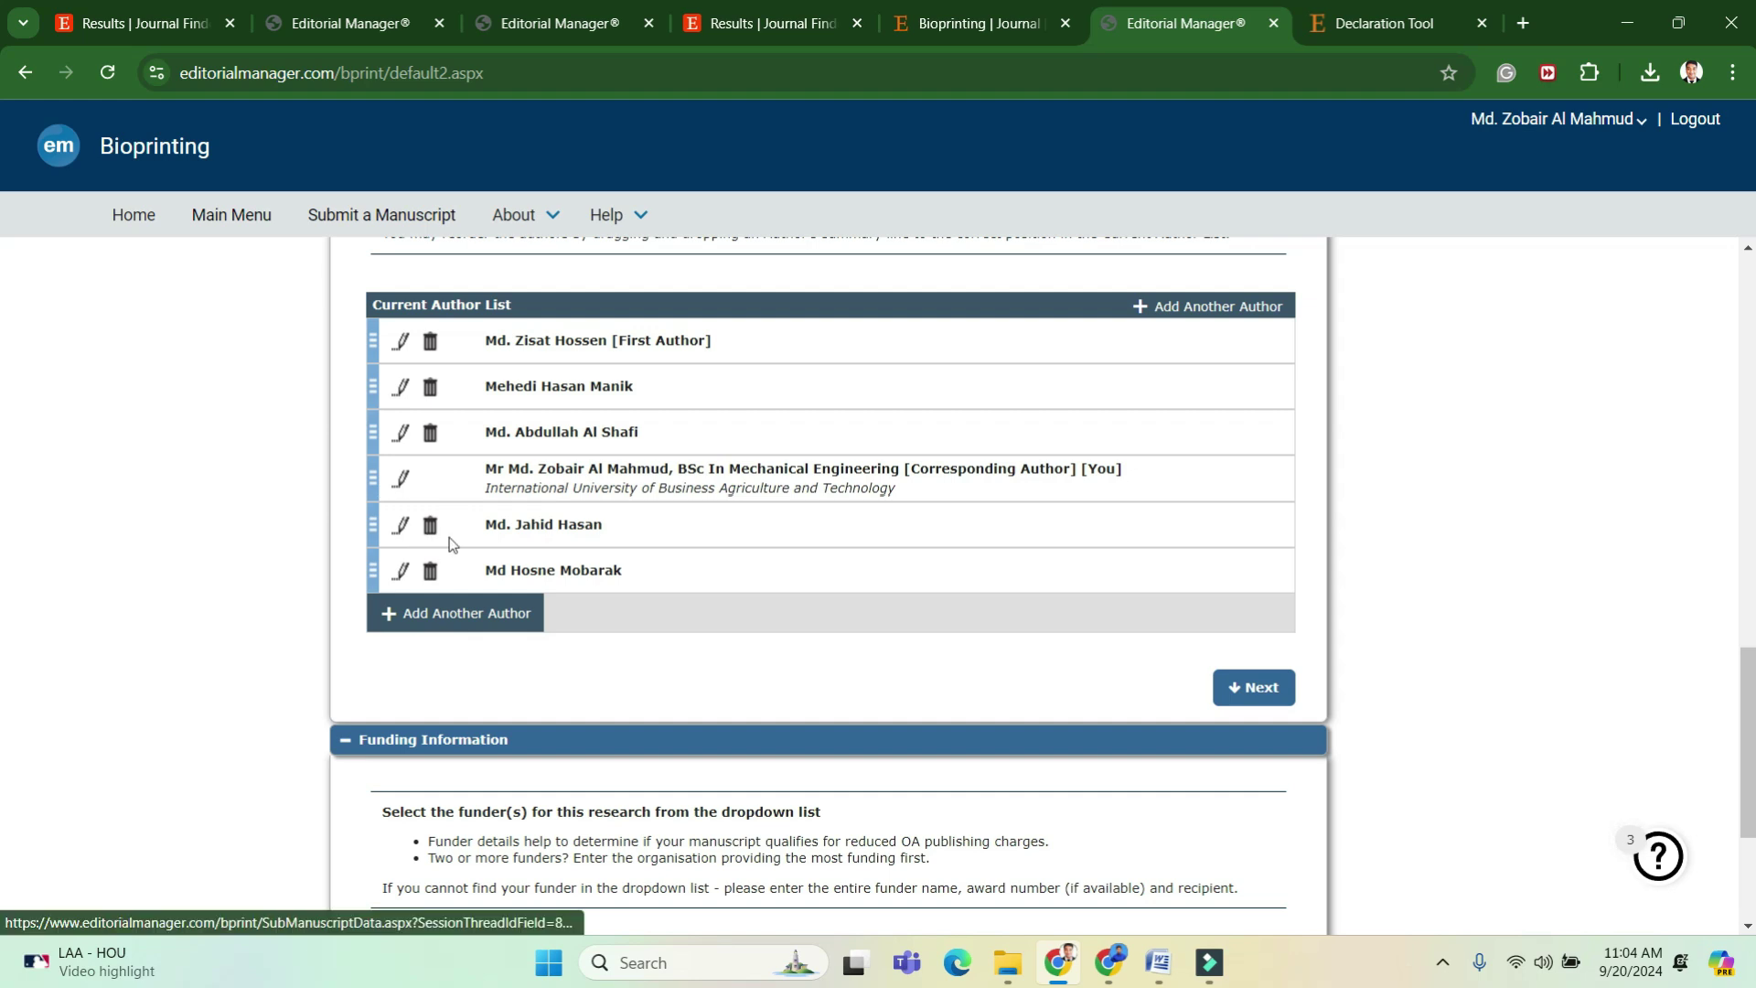
{"action": "scroll", "coordinate": [1045, 718], "scroll_direction": "down", "scroll_amount": 3}
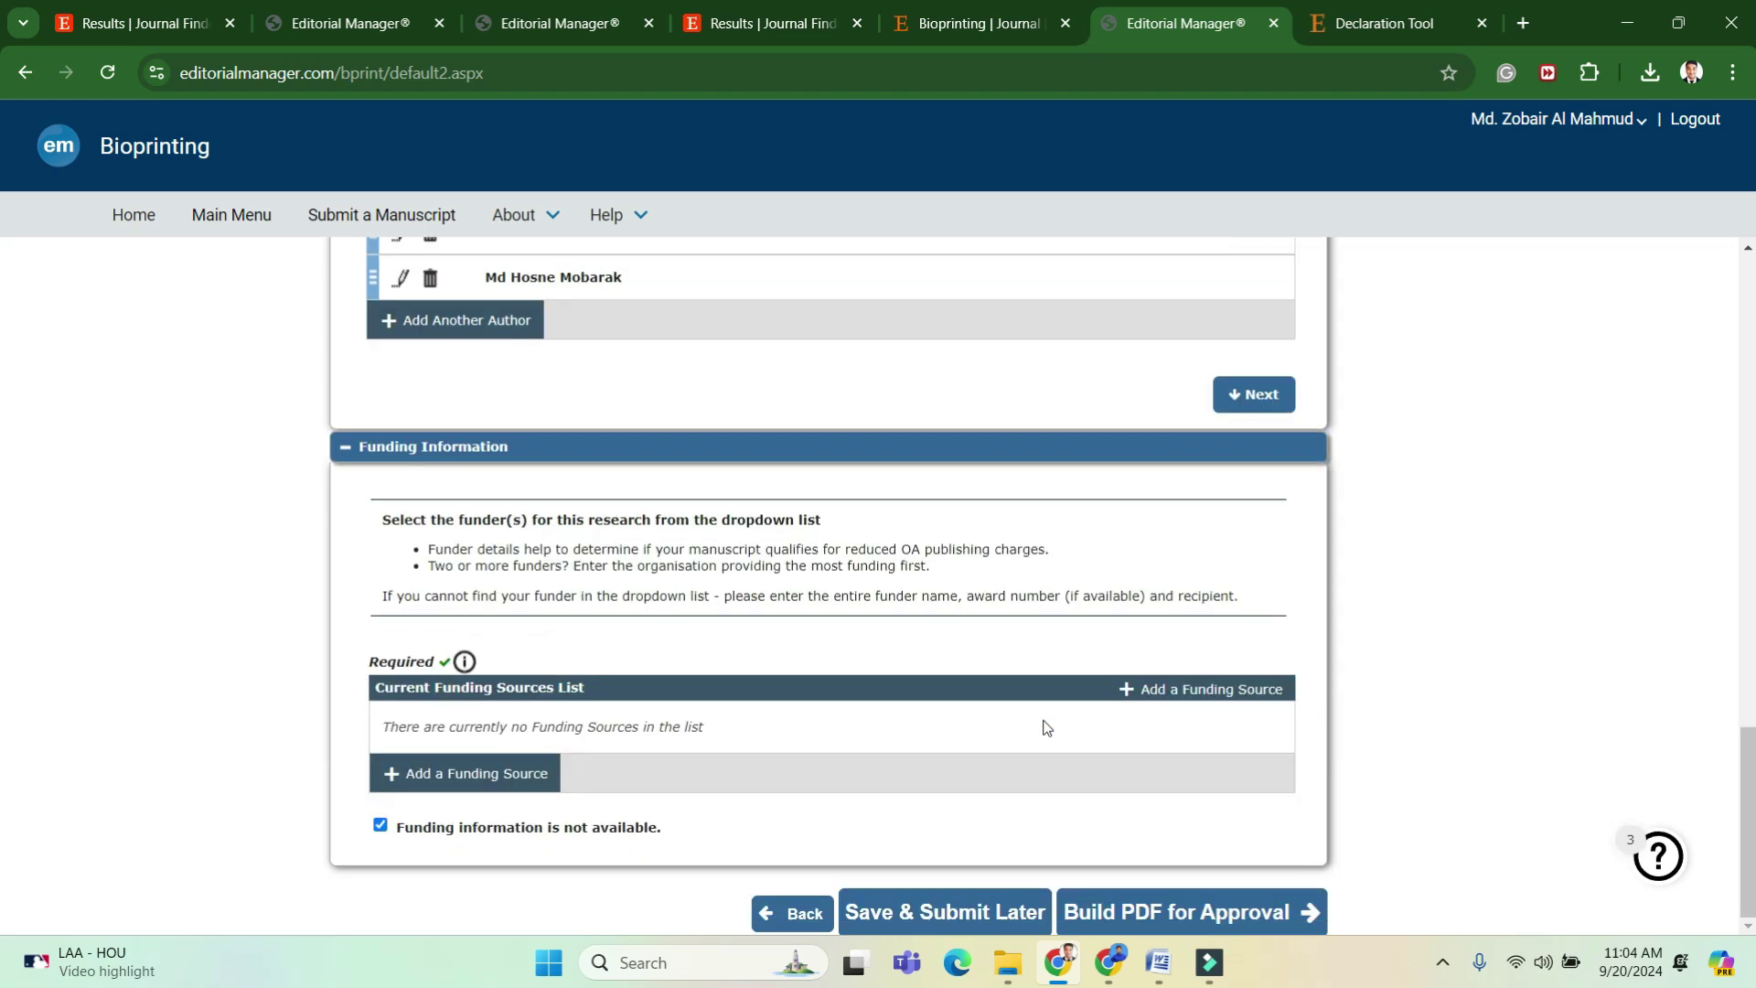
{"action": "left_click", "coordinate": [1232, 912]}
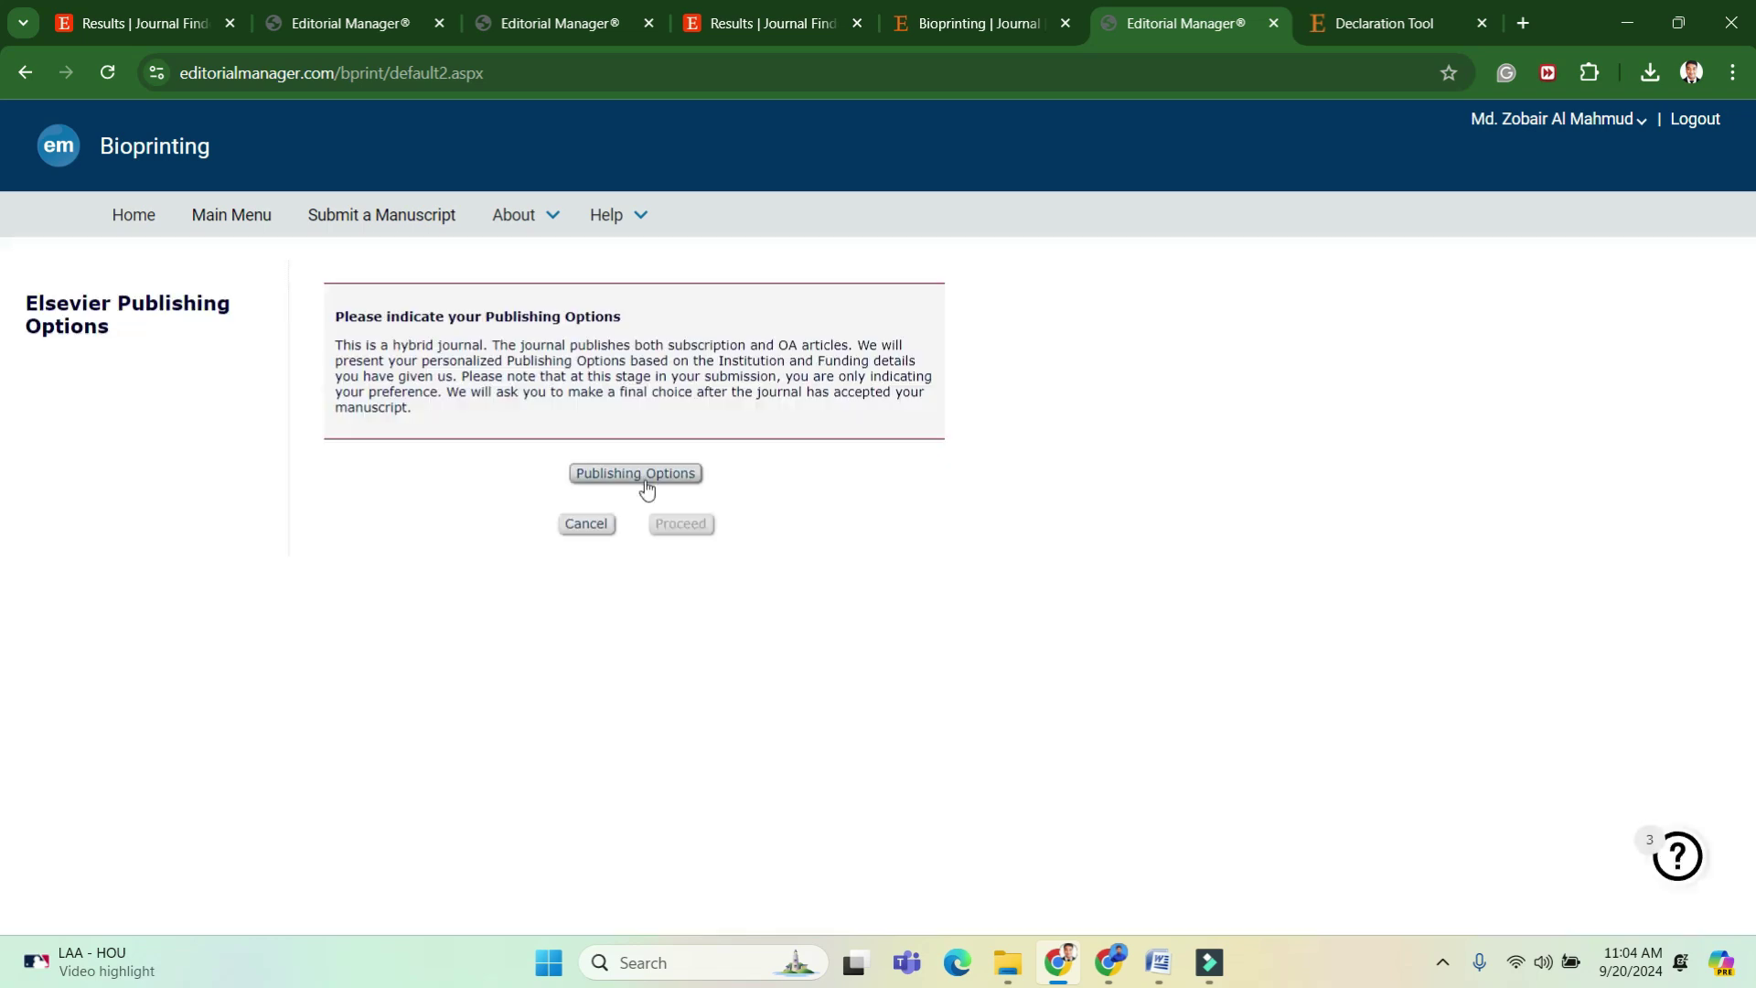
Choose subscription publishing over EUR 3,370 Gold Open Access and save the choice.
{"action": "left_click", "coordinate": [645, 481]}
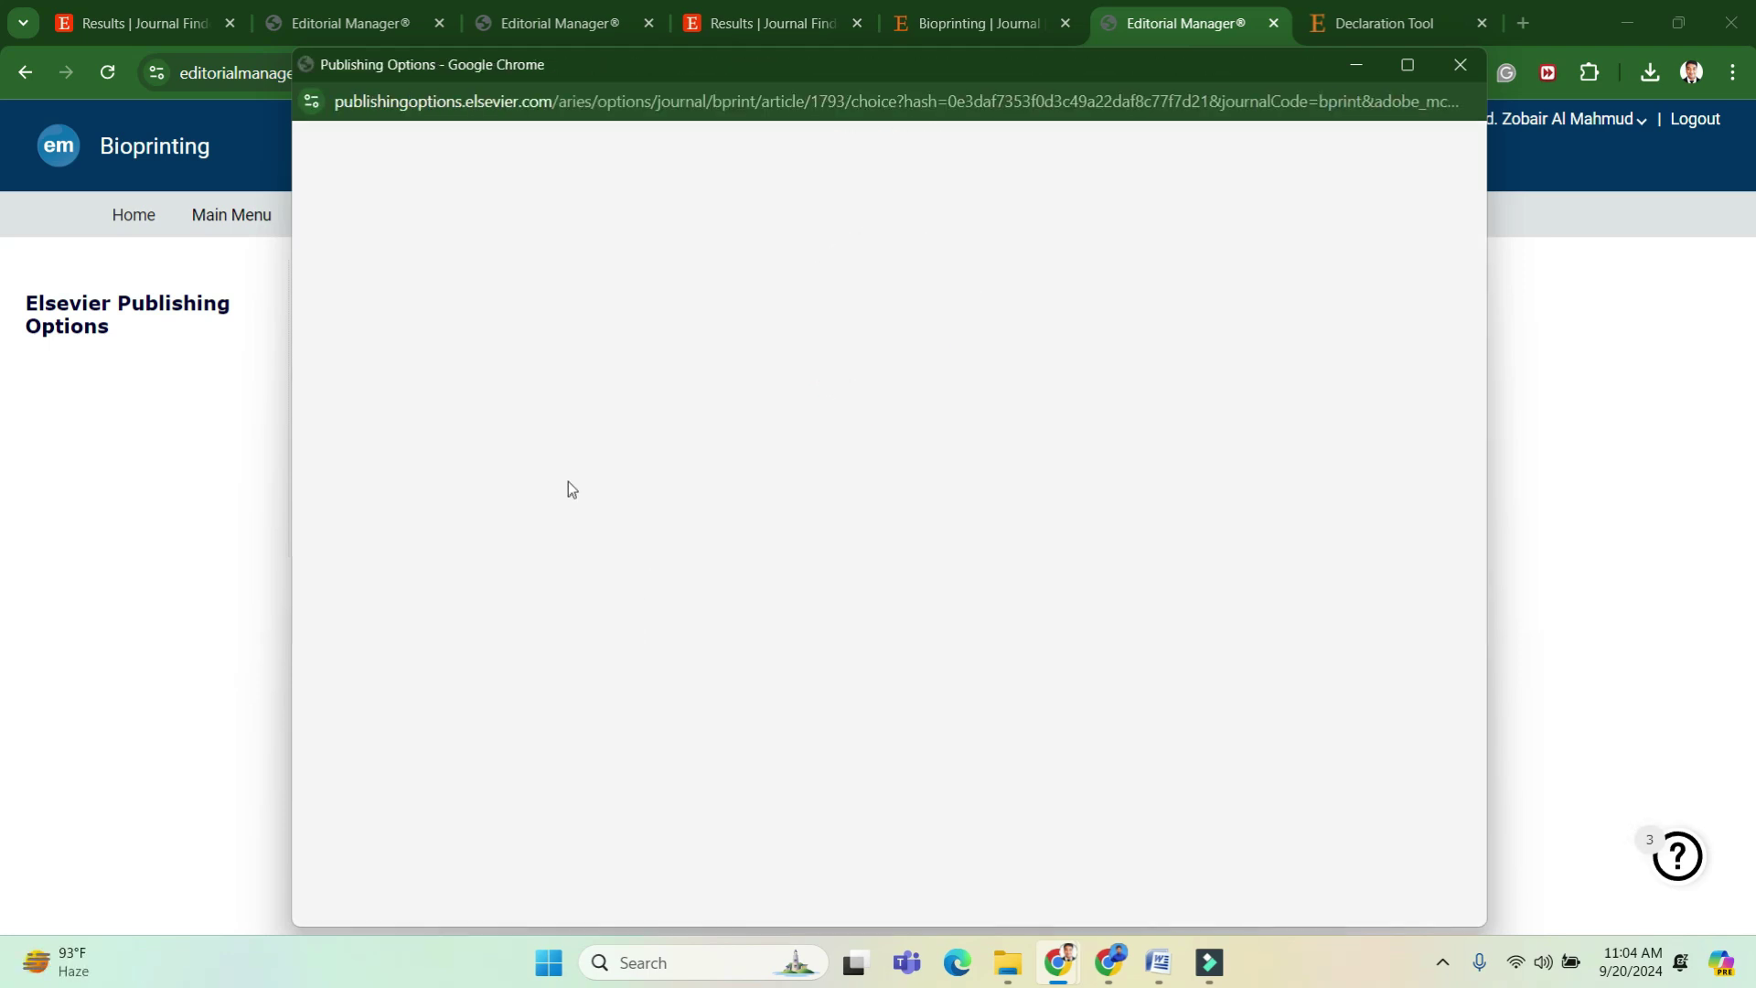
{"action": "scroll", "coordinate": [607, 569], "scroll_direction": "down", "scroll_amount": 12}
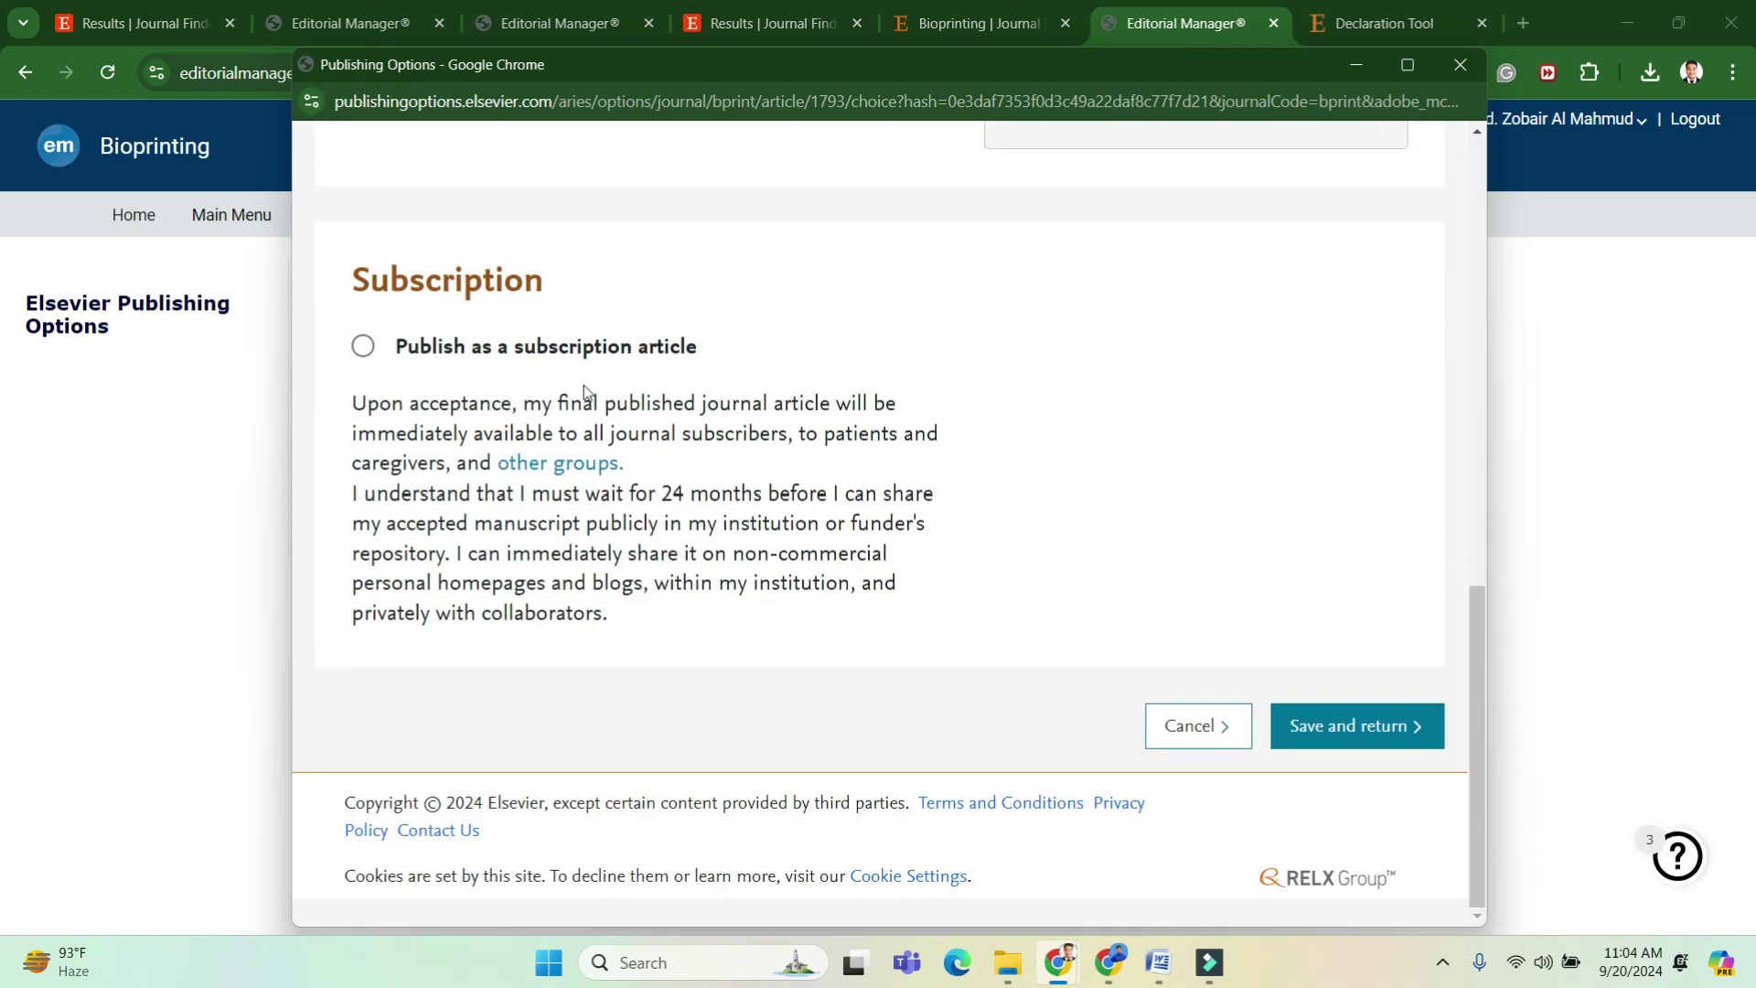
{"action": "scroll", "coordinate": [909, 503], "scroll_direction": "up", "scroll_amount": 7}
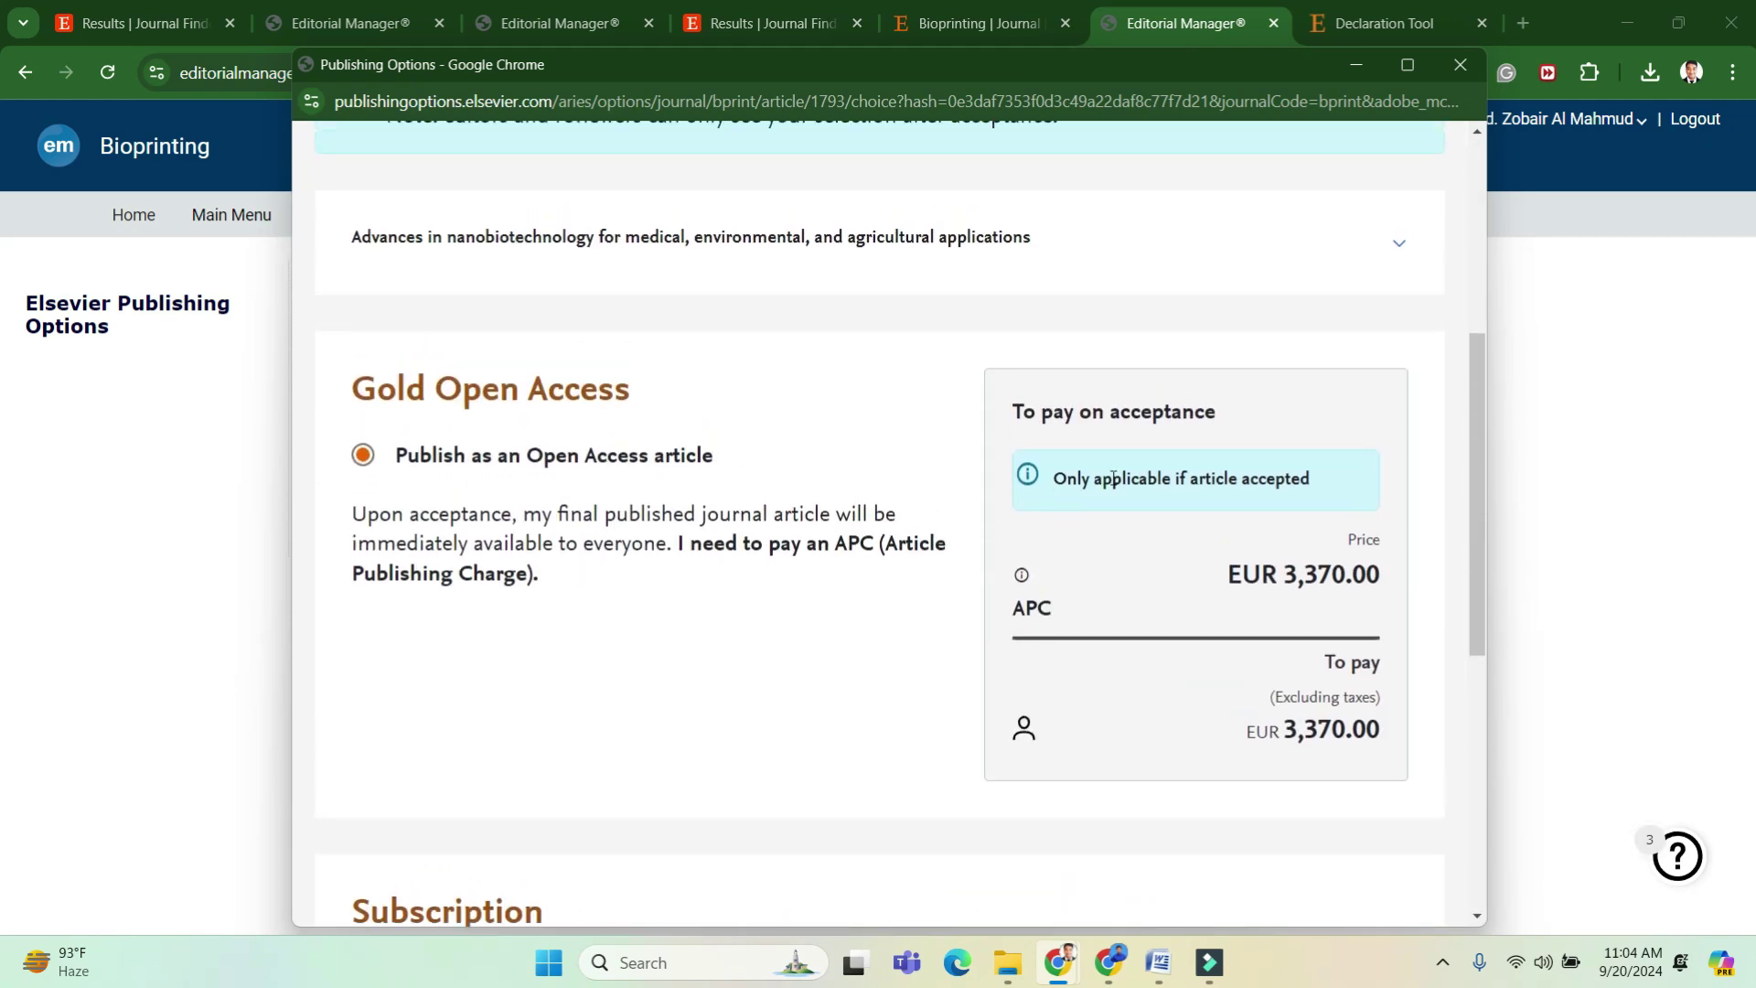
{"action": "scroll", "coordinate": [1184, 773], "scroll_direction": "down", "scroll_amount": 5}
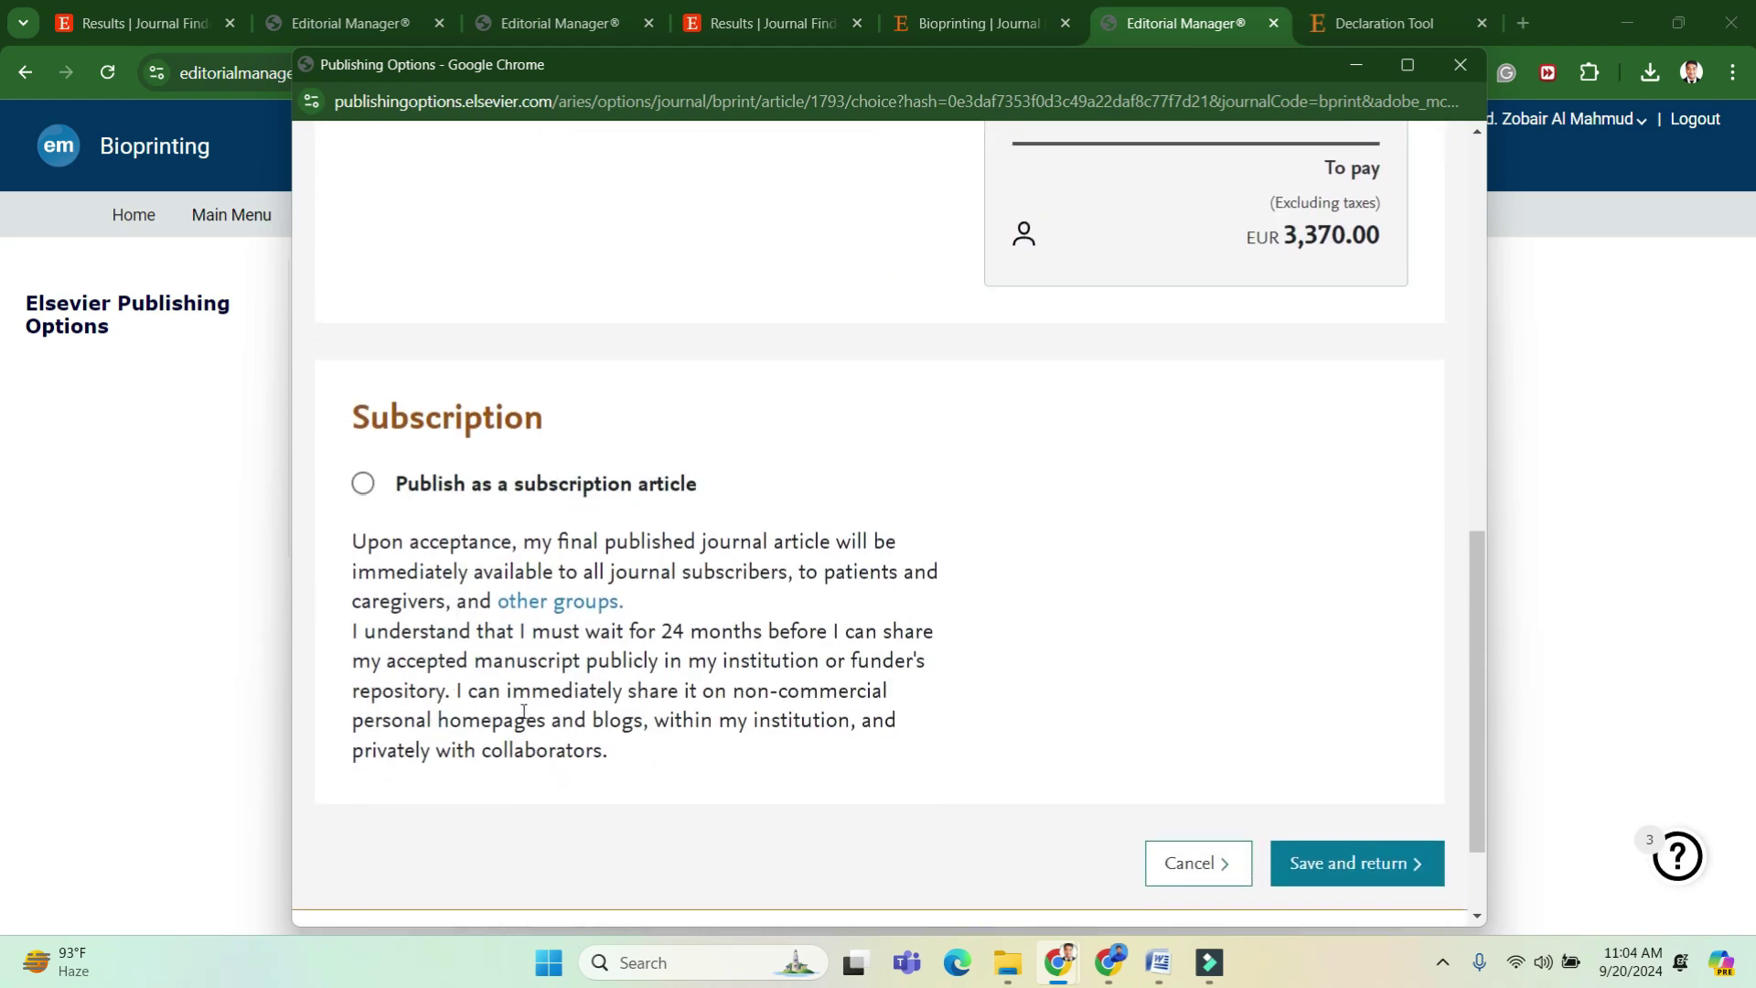
{"action": "left_click", "coordinate": [363, 438]}
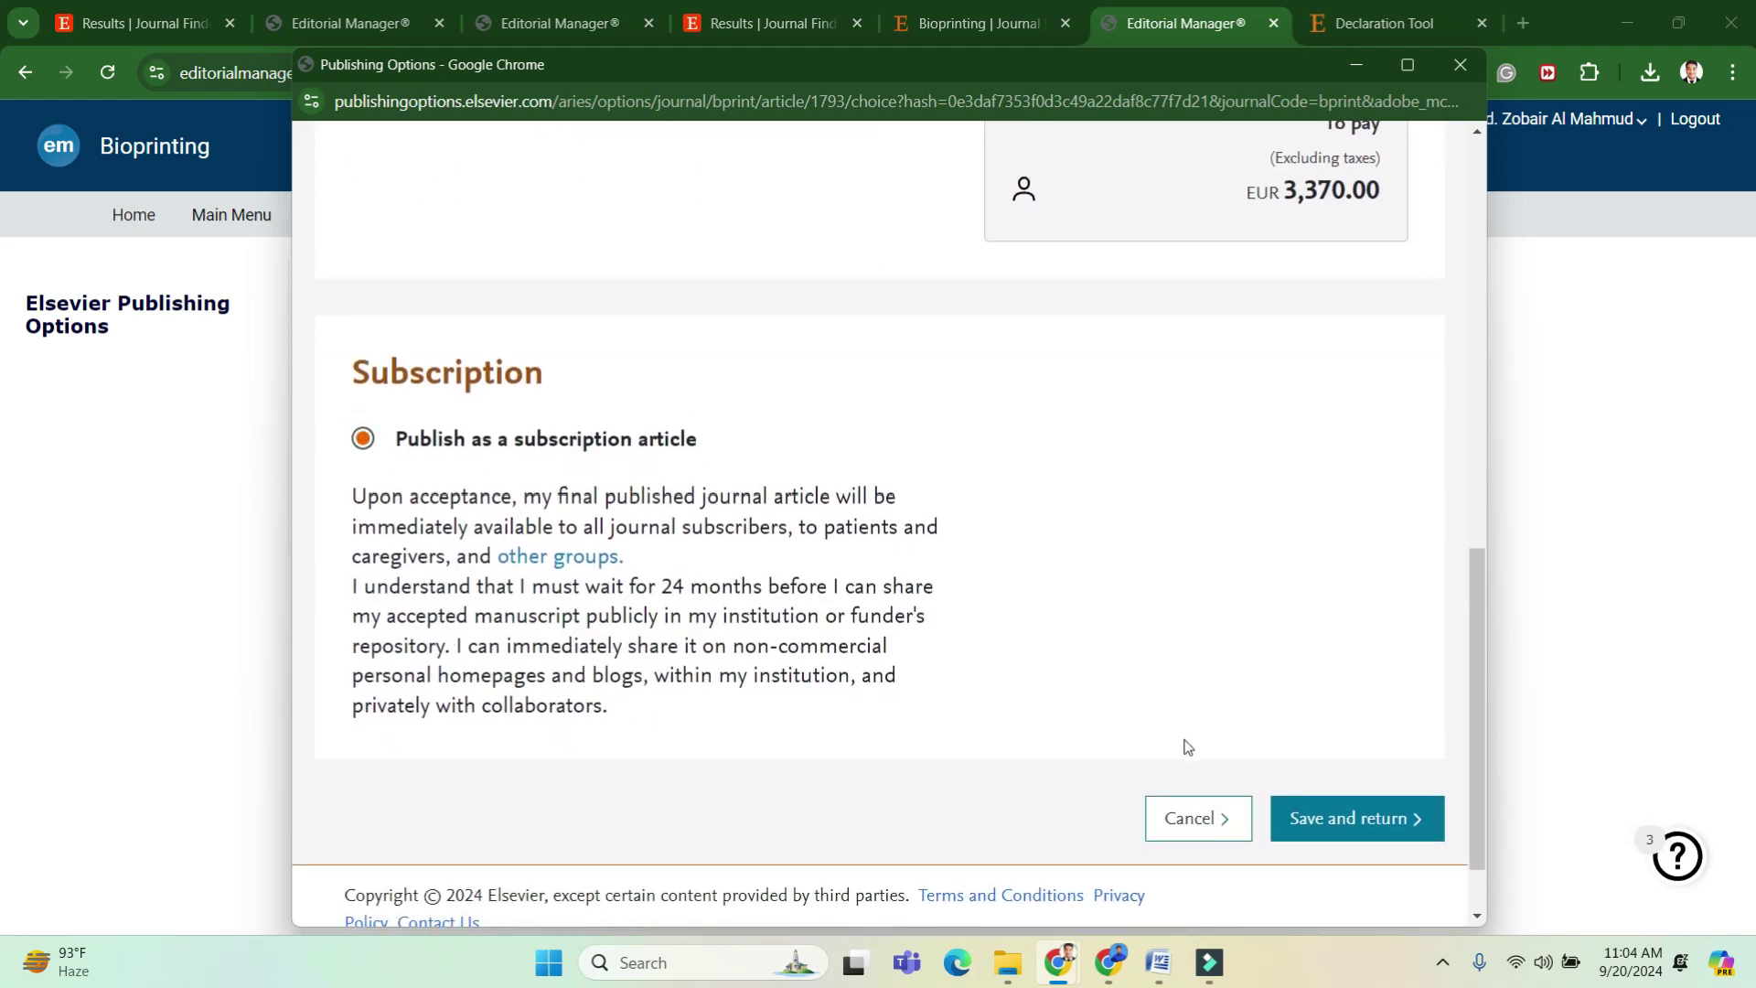
{"action": "left_click", "coordinate": [1334, 815]}
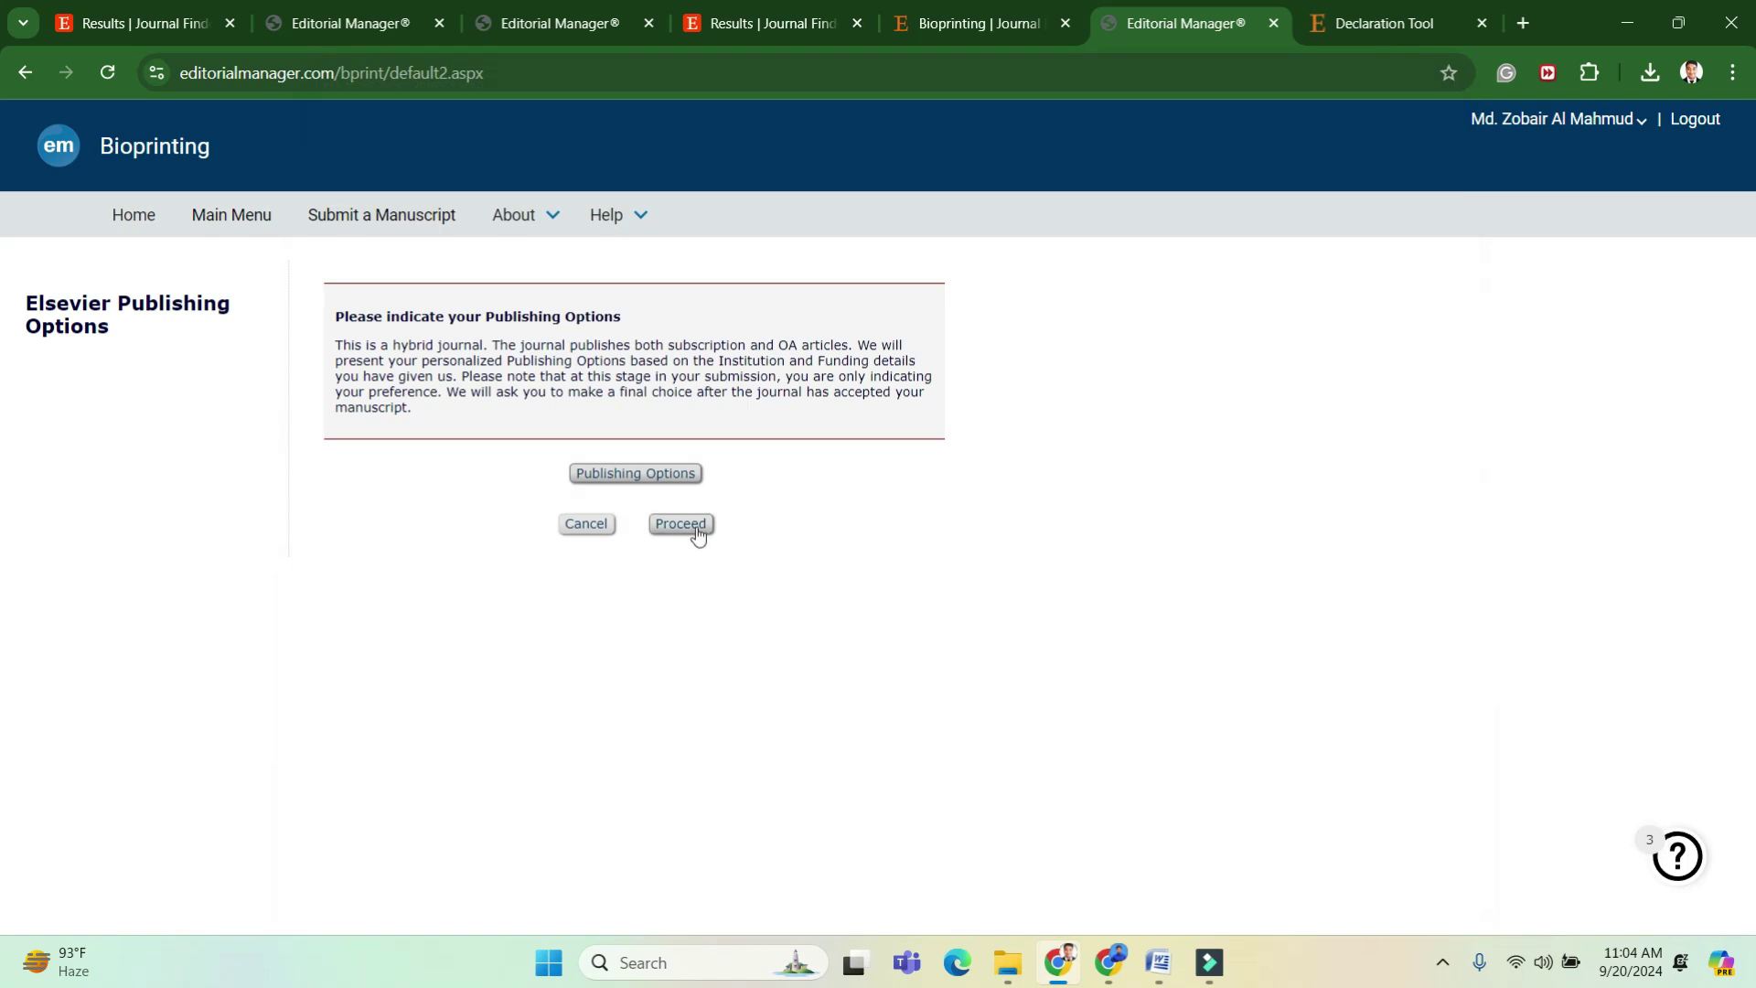
Proceed with the chosen publishing option and accept Ethics in Publishing for the second manuscript.
{"action": "left_click", "coordinate": [696, 527]}
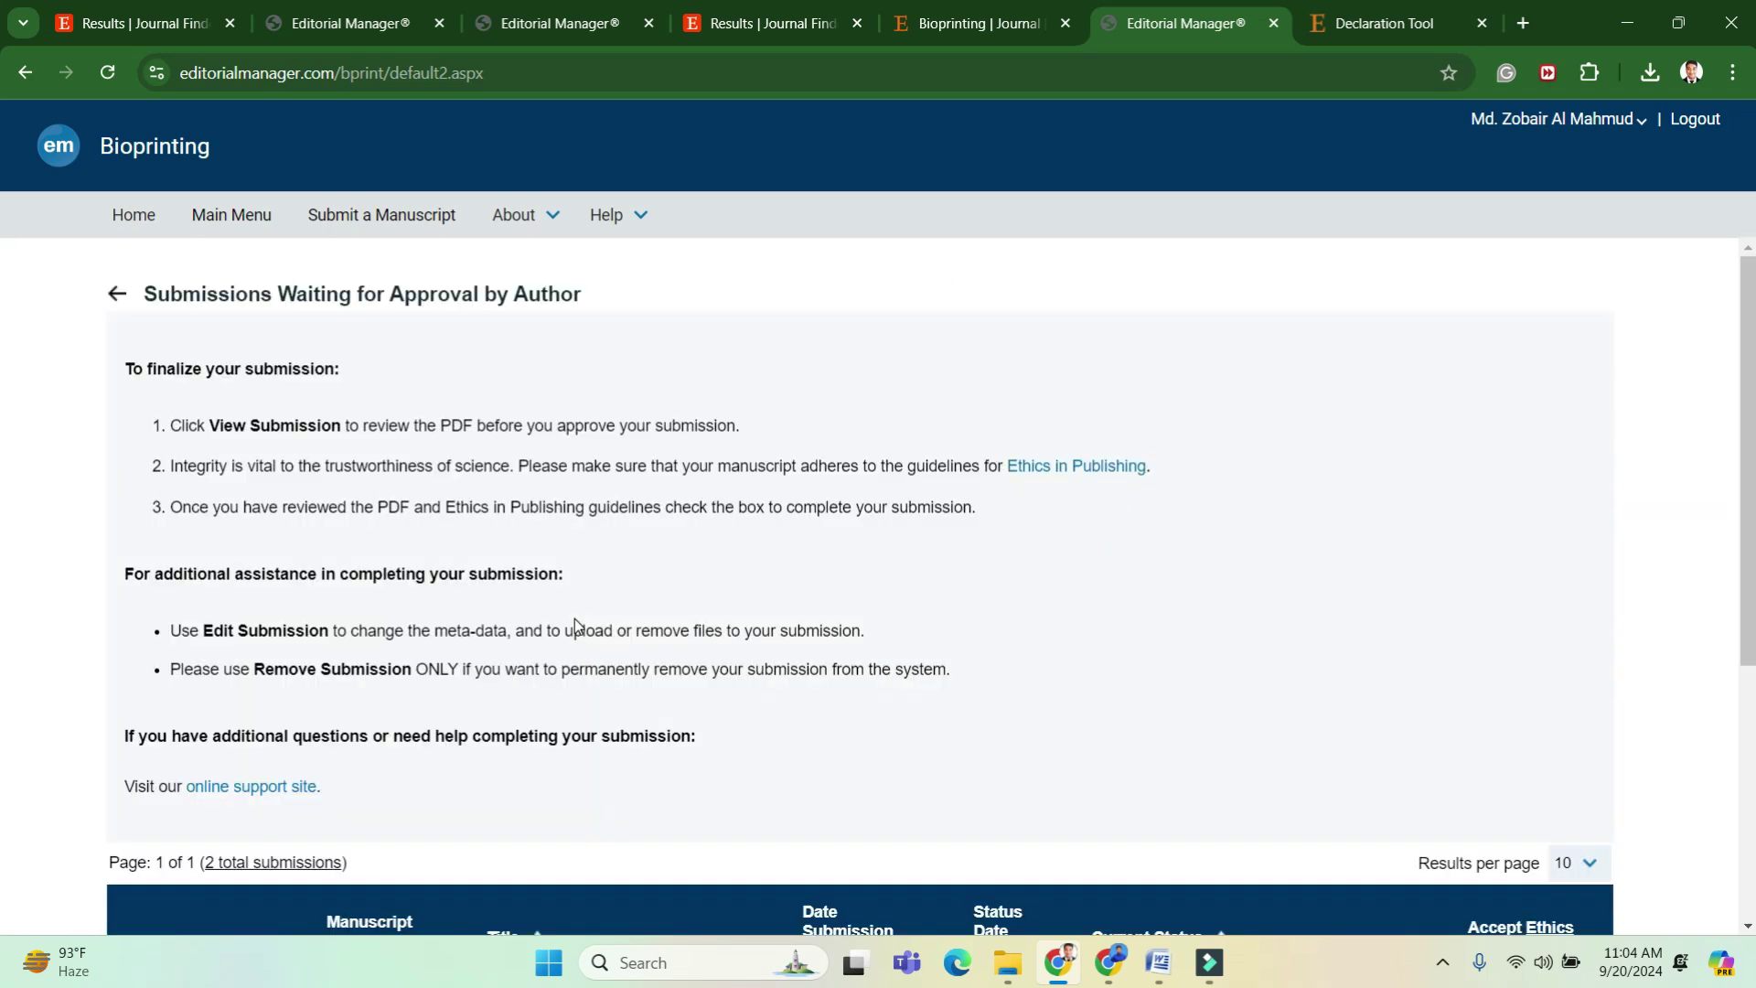
{"action": "scroll", "coordinate": [375, 682], "scroll_direction": "down", "scroll_amount": 4}
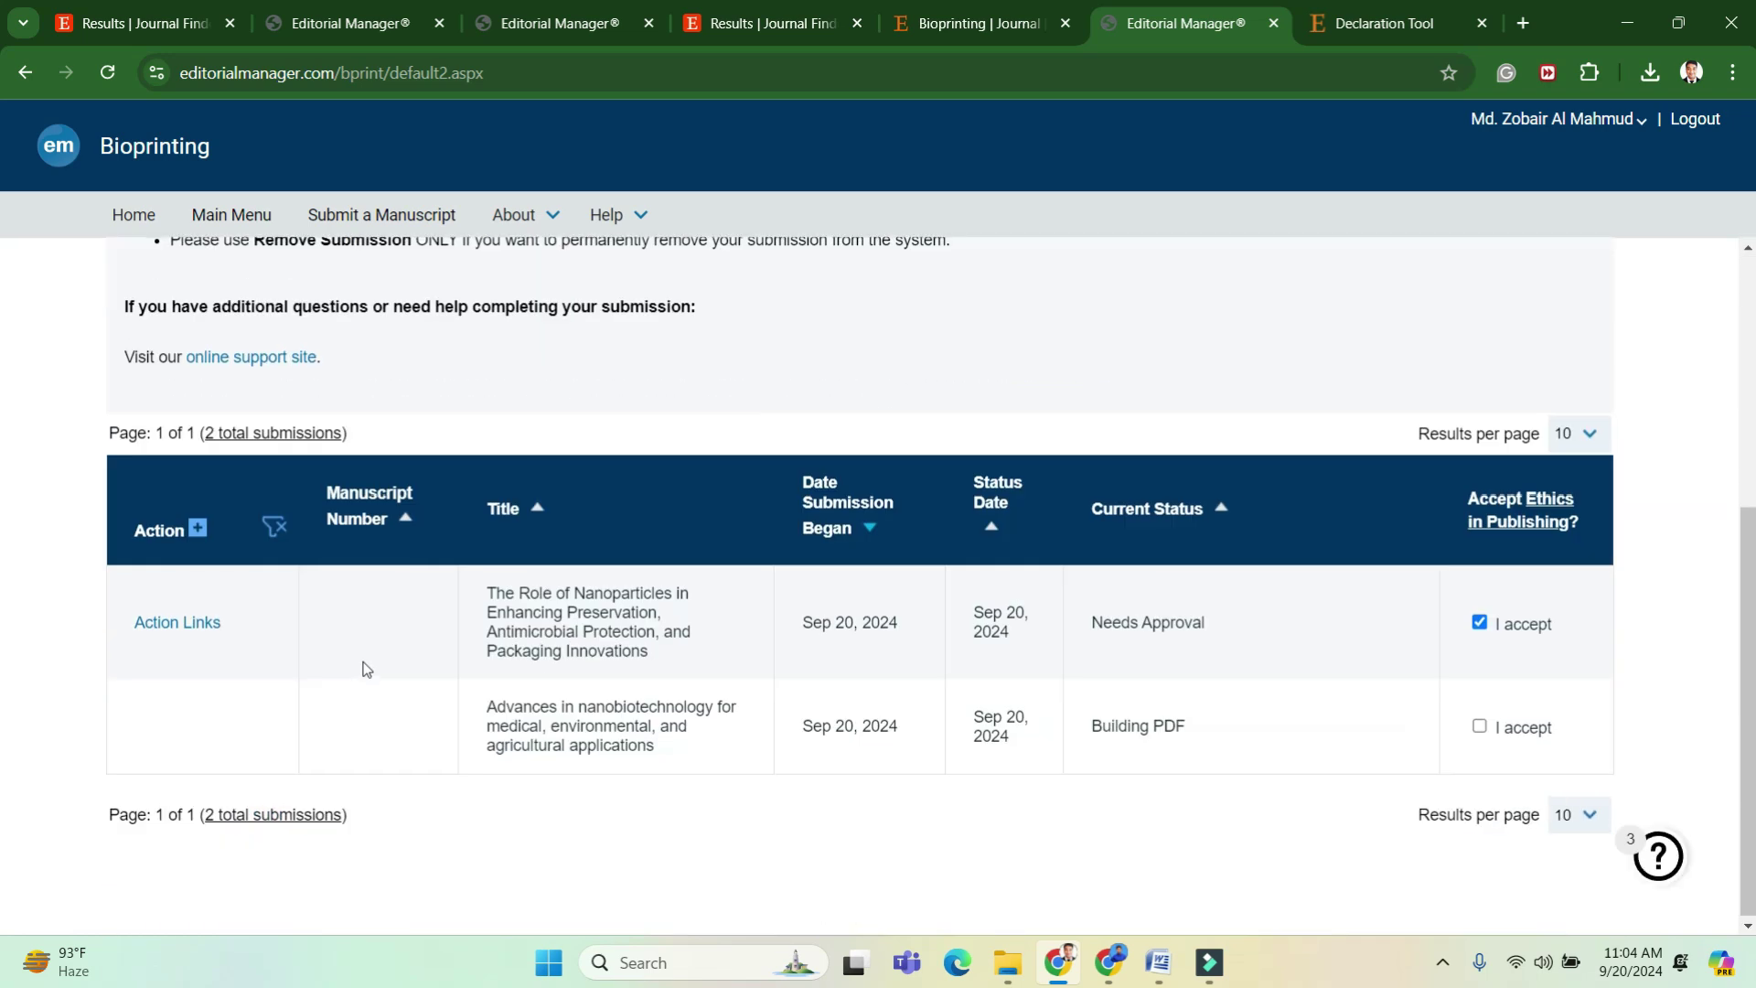
{"action": "scroll", "coordinate": [9, 709], "scroll_direction": "up", "scroll_amount": 1}
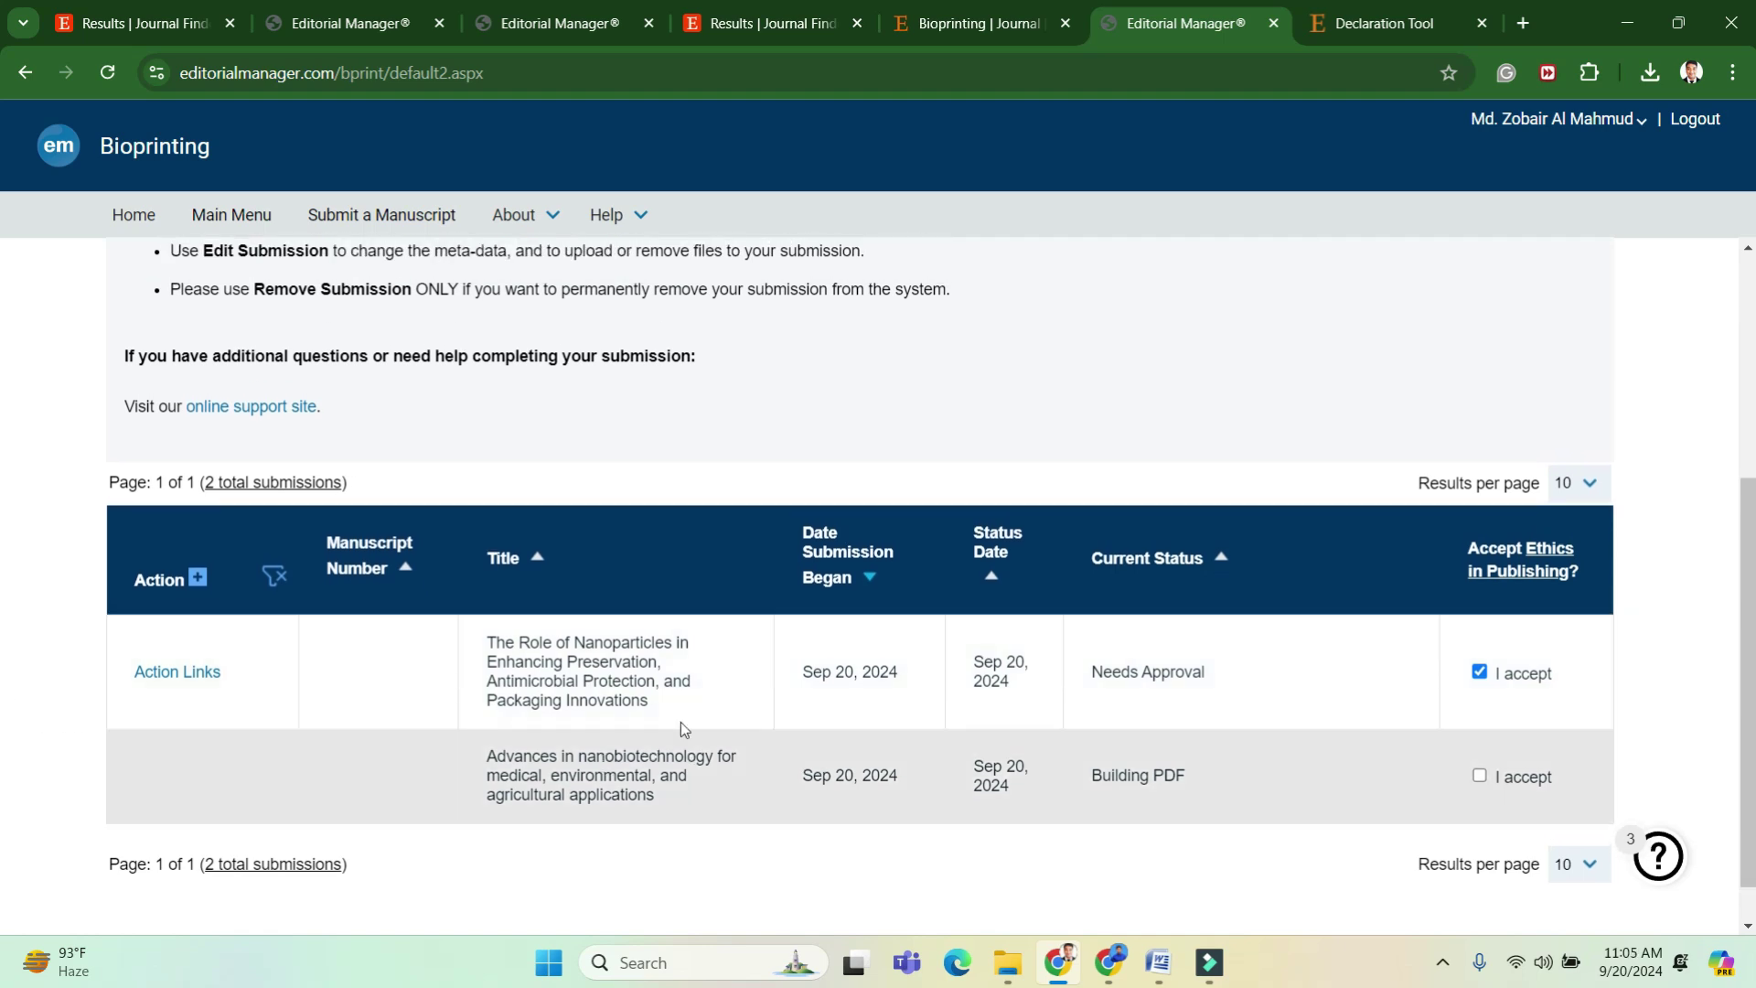
{"action": "left_click", "coordinate": [1479, 776]}
View the nanoparticles manuscript's submission PDF via Action Links.
{"action": "scroll", "coordinate": [898, 823], "scroll_direction": "down", "scroll_amount": 1}
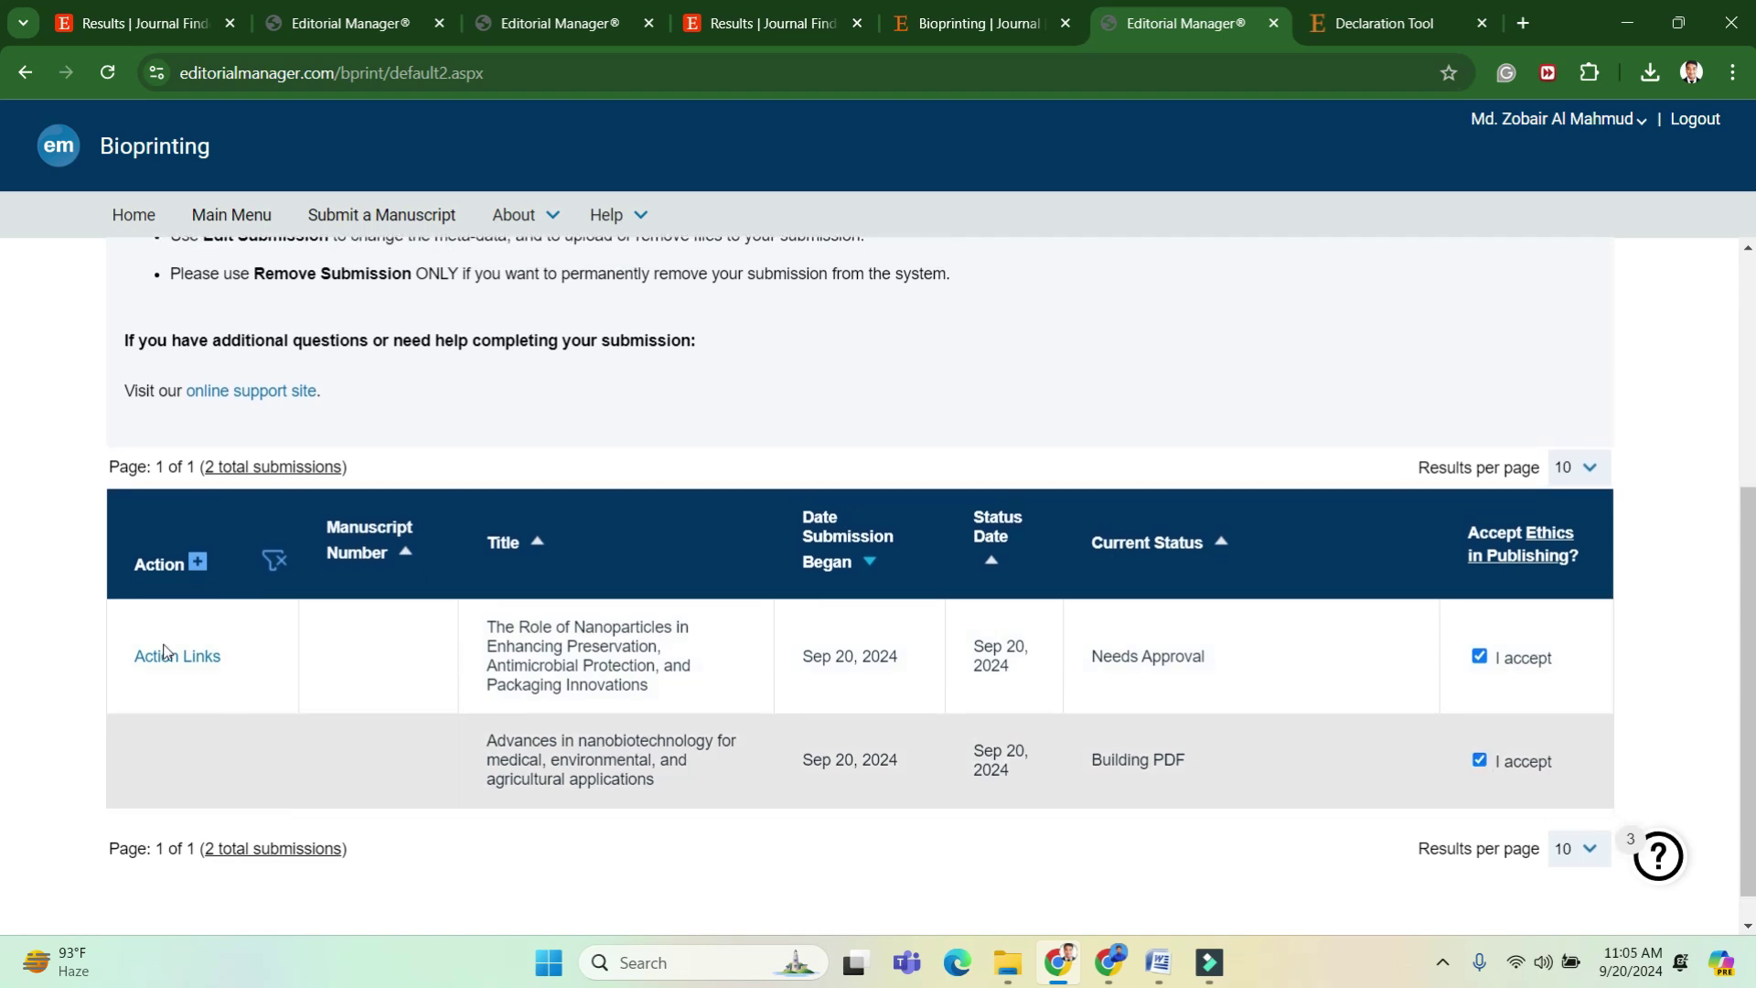
{"action": "mouse_move", "coordinate": [173, 656]}
{"action": "left_click", "coordinate": [200, 637]}
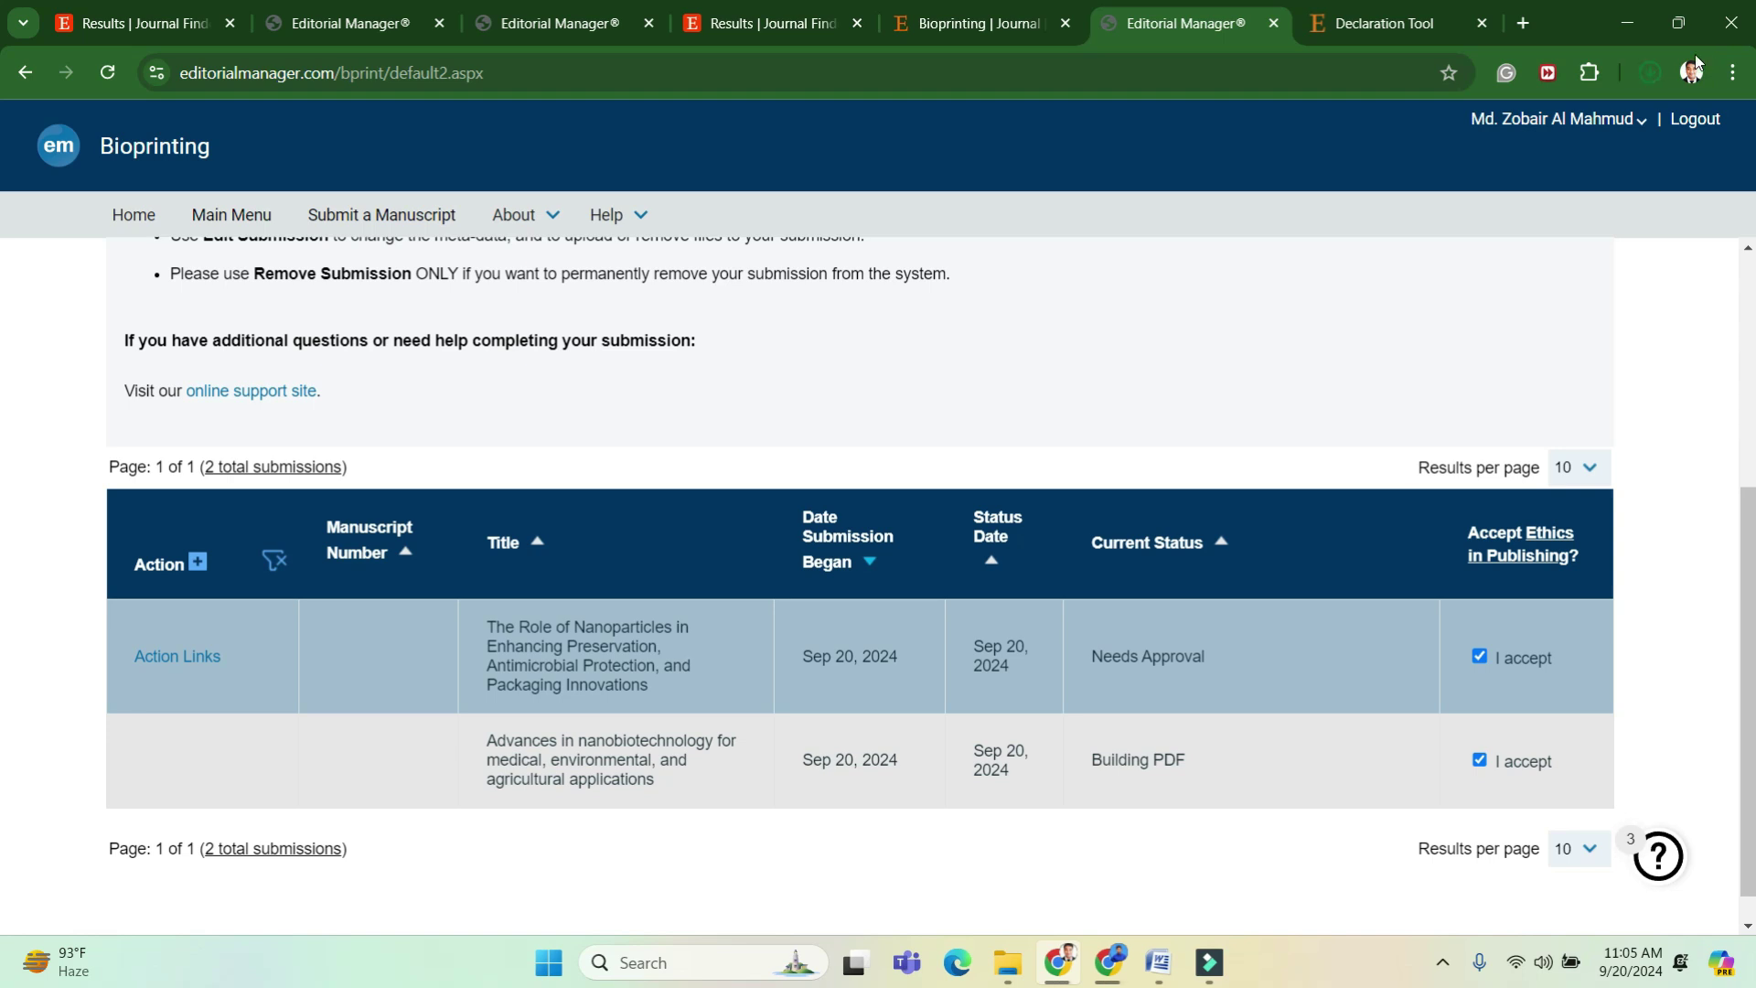
Open the downloaded 39-page submission PDF and scroll through it.
{"action": "left_click", "coordinate": [1490, 121]}
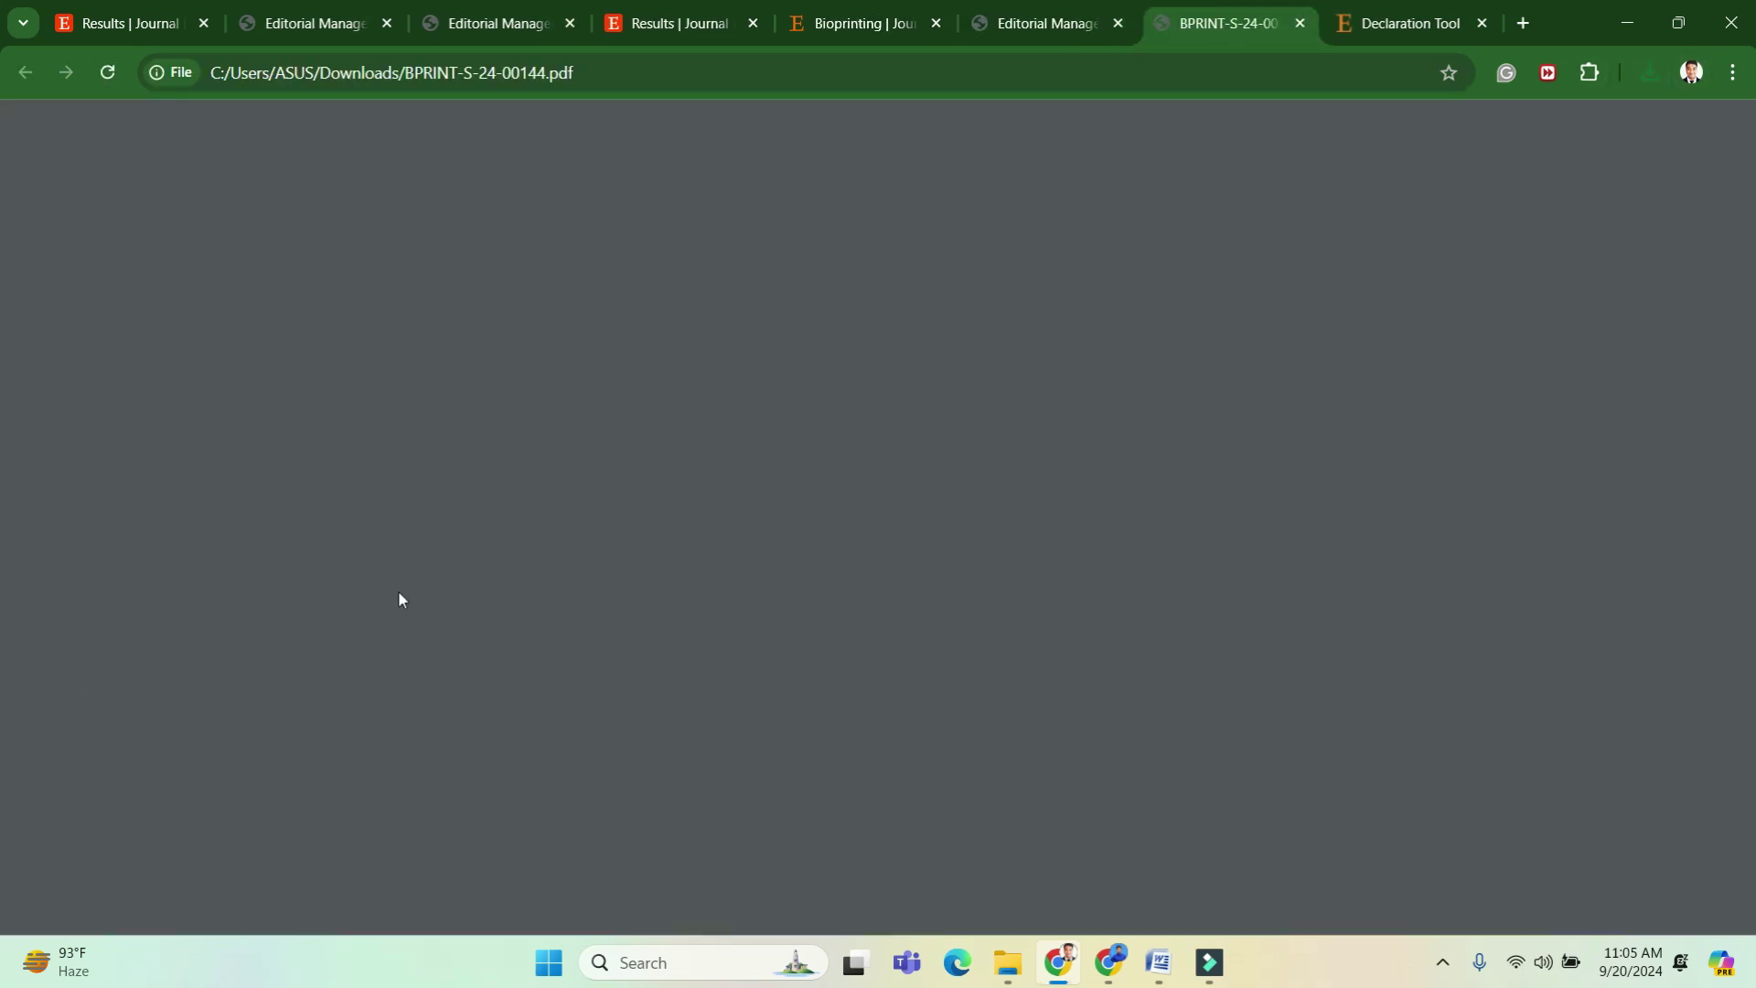
{"action": "scroll", "coordinate": [1009, 439], "scroll_direction": "down", "scroll_amount": 20}
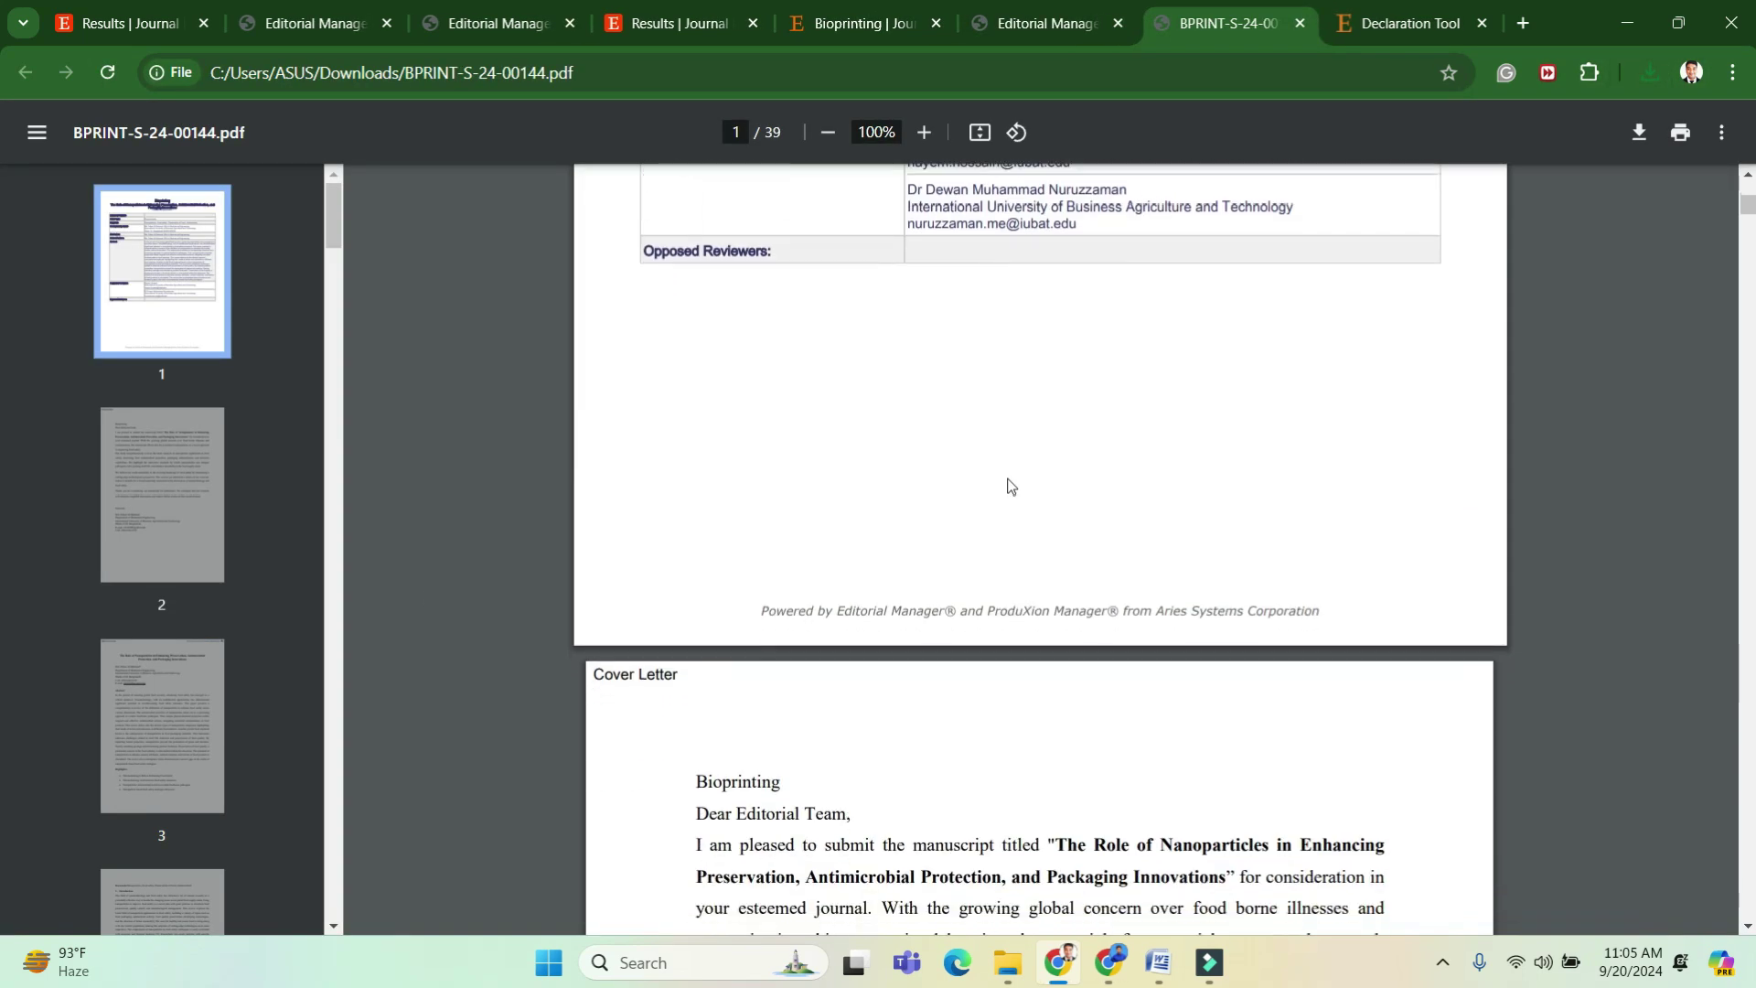
{"action": "scroll", "coordinate": [1000, 661], "scroll_direction": "down", "scroll_amount": 20}
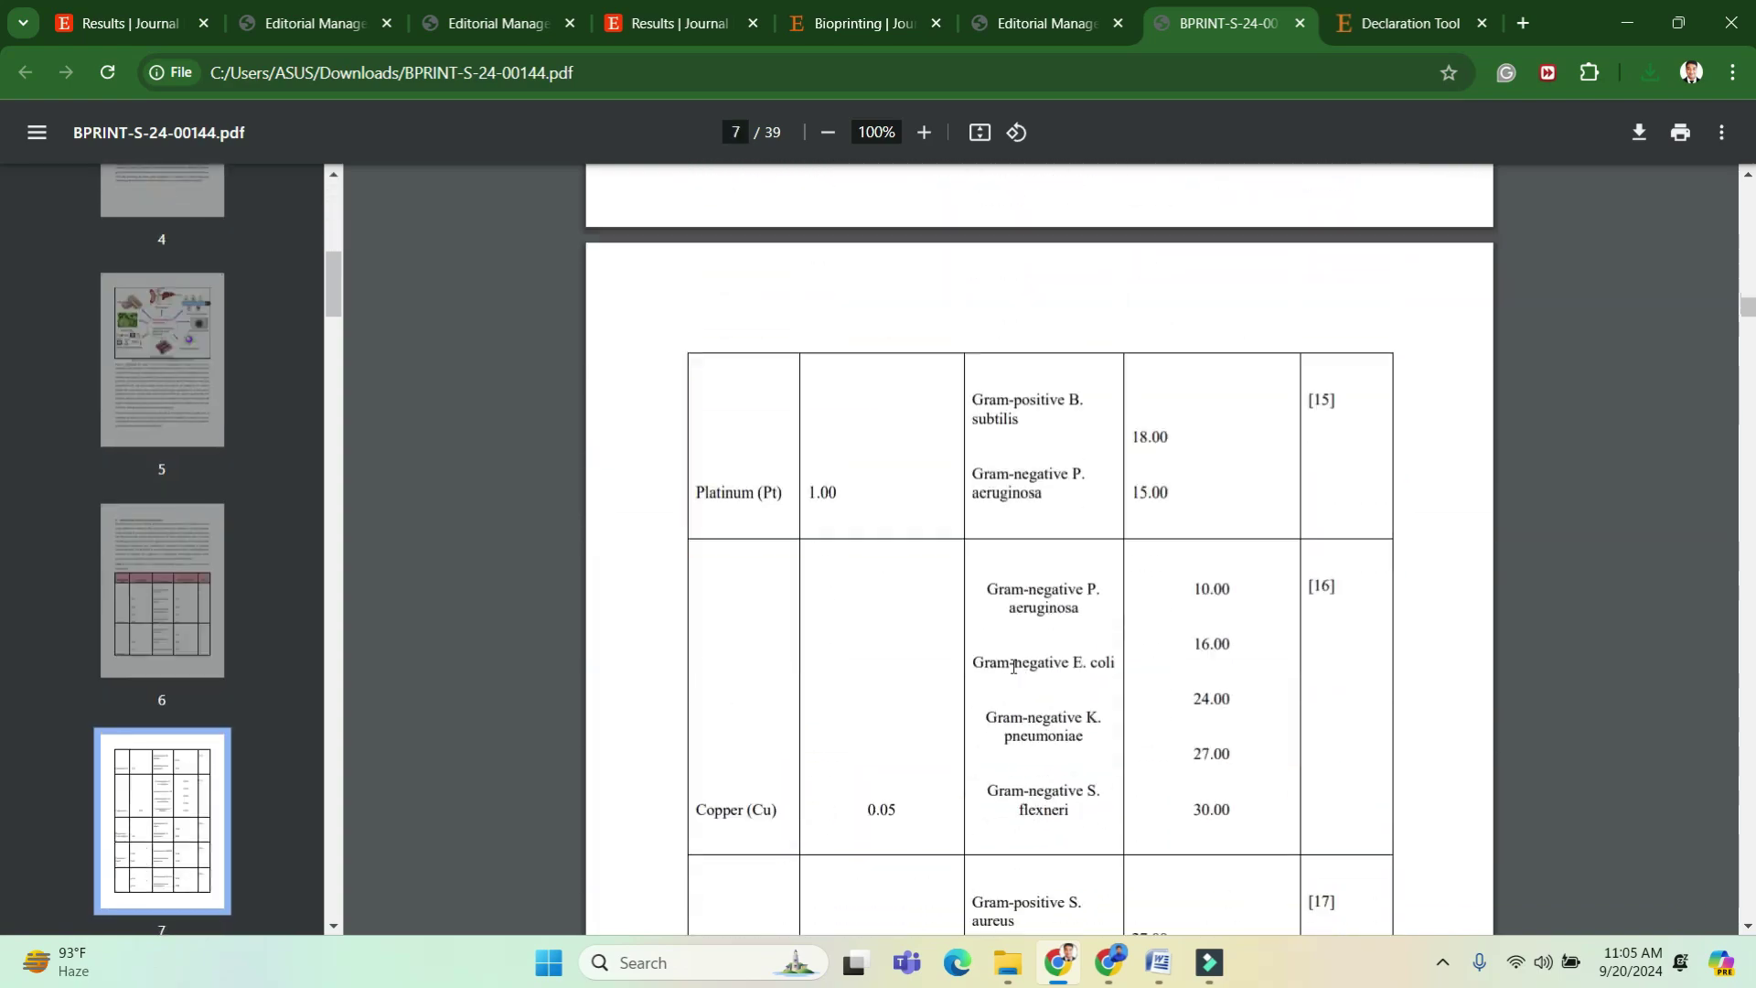
{"action": "scroll", "coordinate": [1020, 686], "scroll_direction": "down", "scroll_amount": 20}
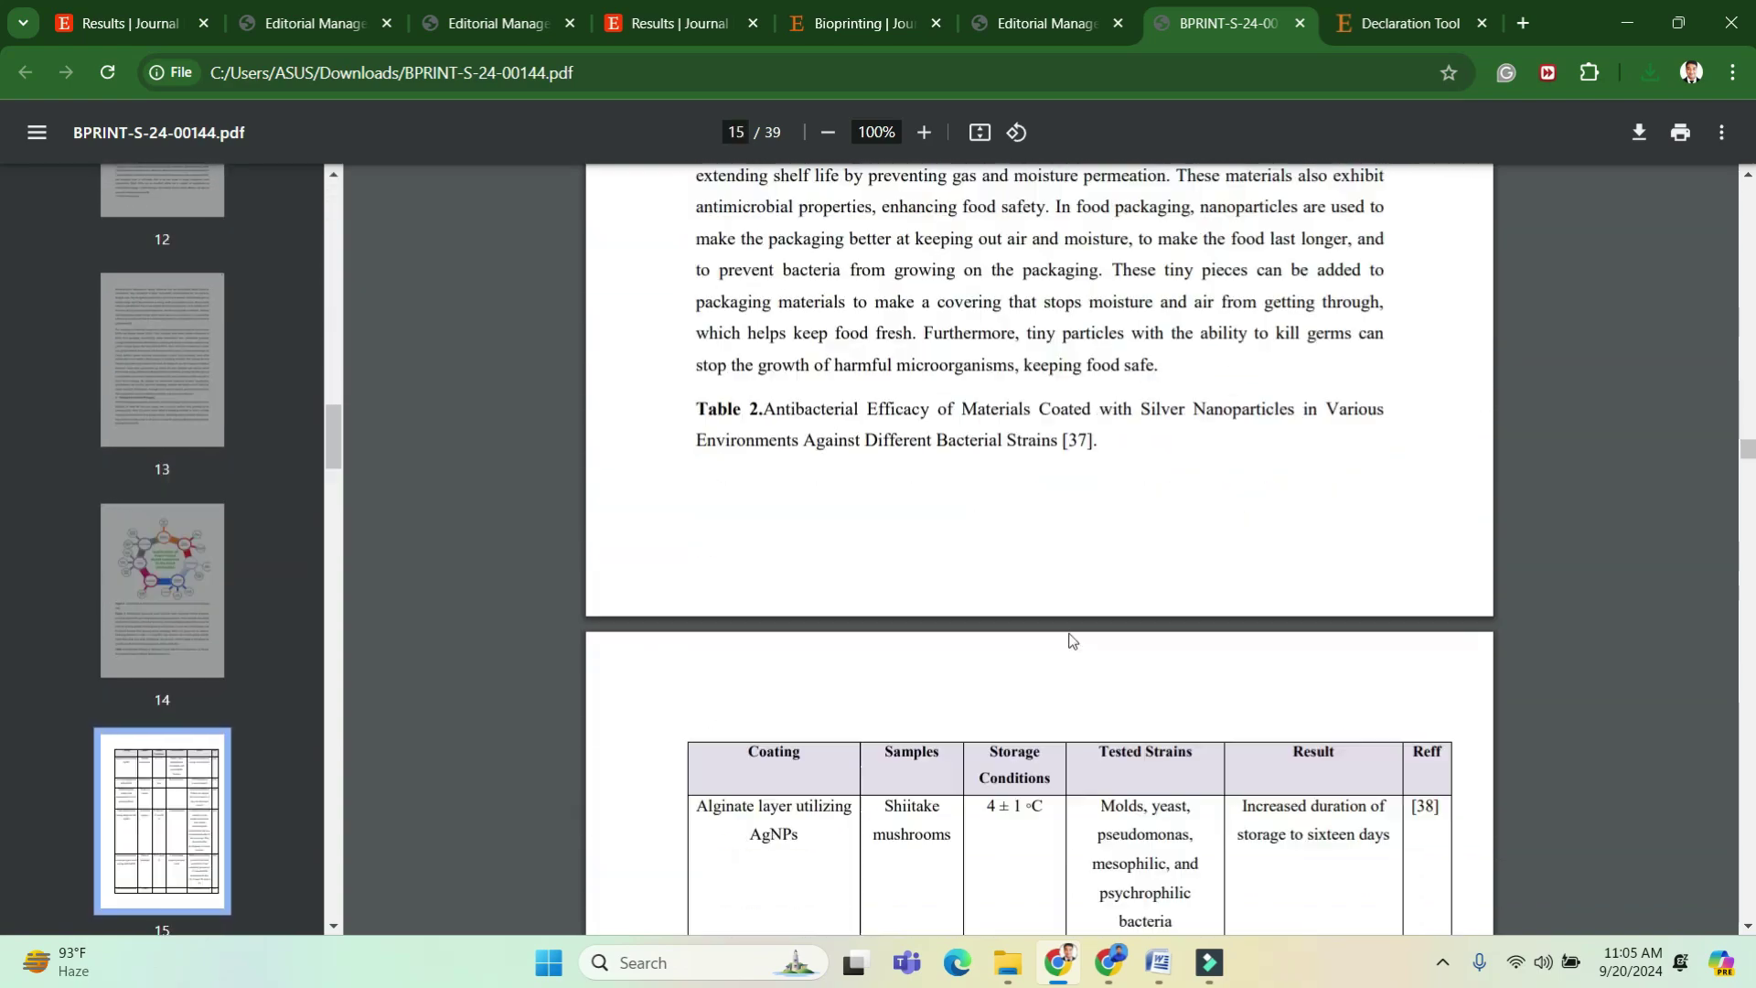
Back in Editorial Manager, choose Approve Submission for the nanoparticles manuscript.
{"action": "left_click", "coordinate": [1061, 22]}
{"action": "mouse_move", "coordinate": [157, 684]}
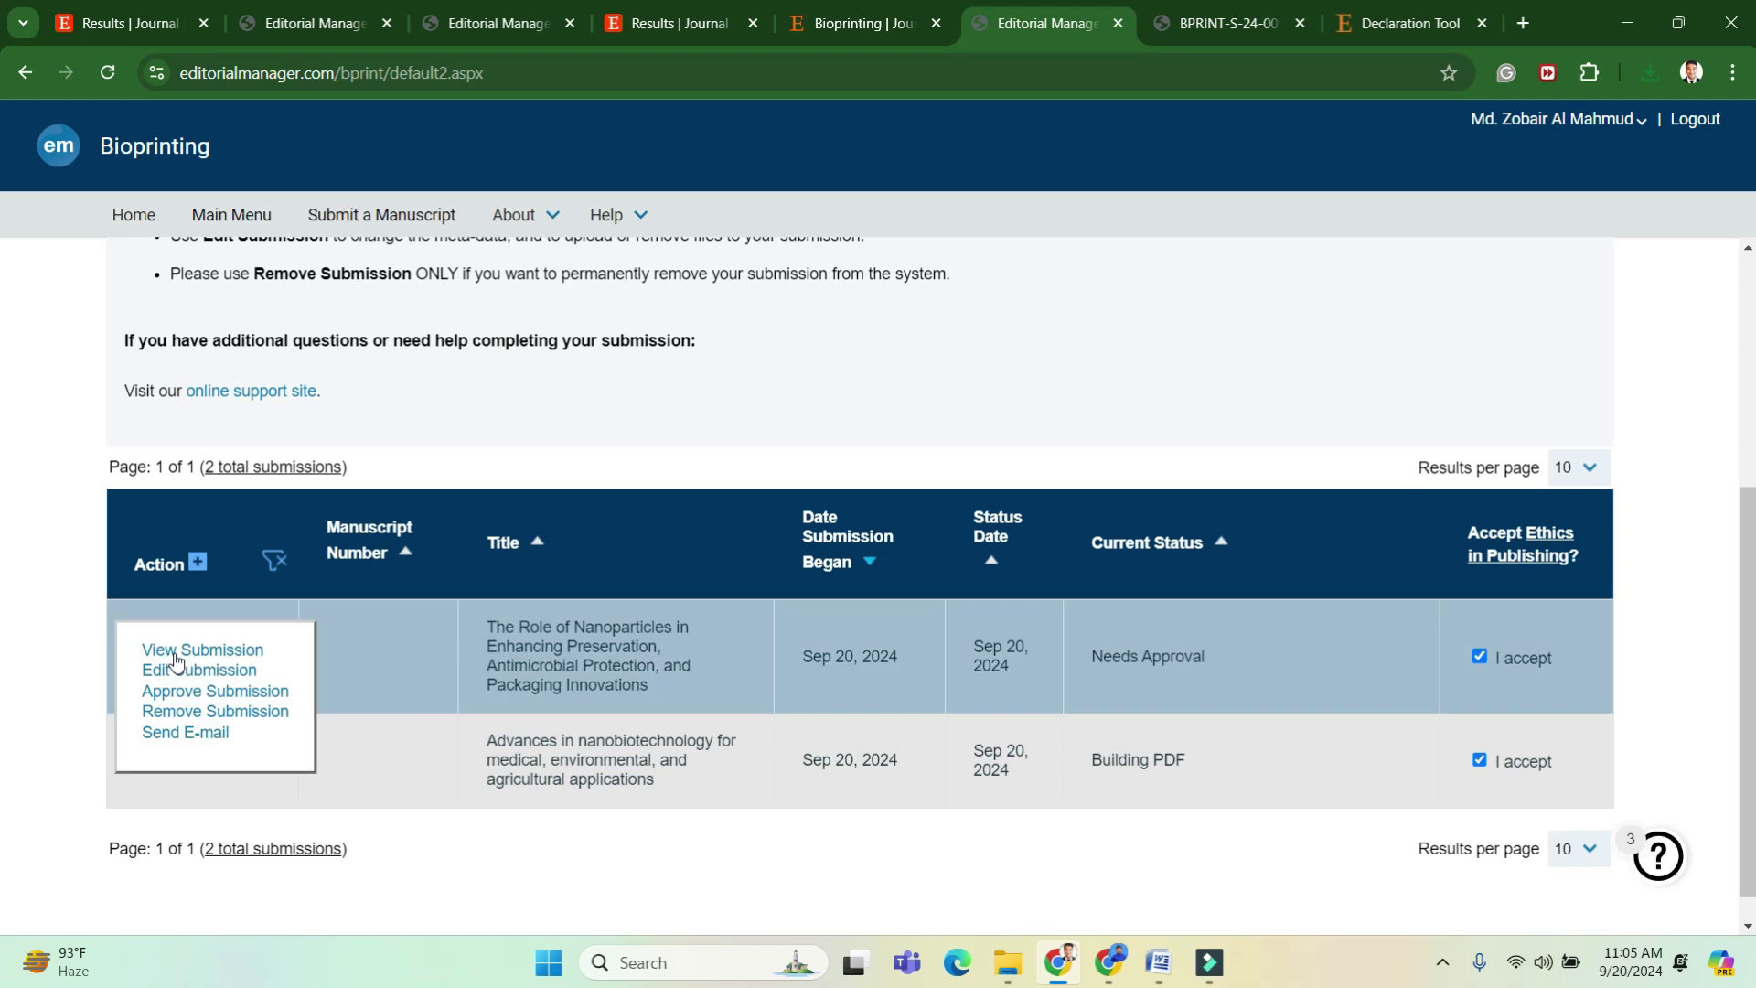
{"action": "left_click", "coordinate": [215, 690]}
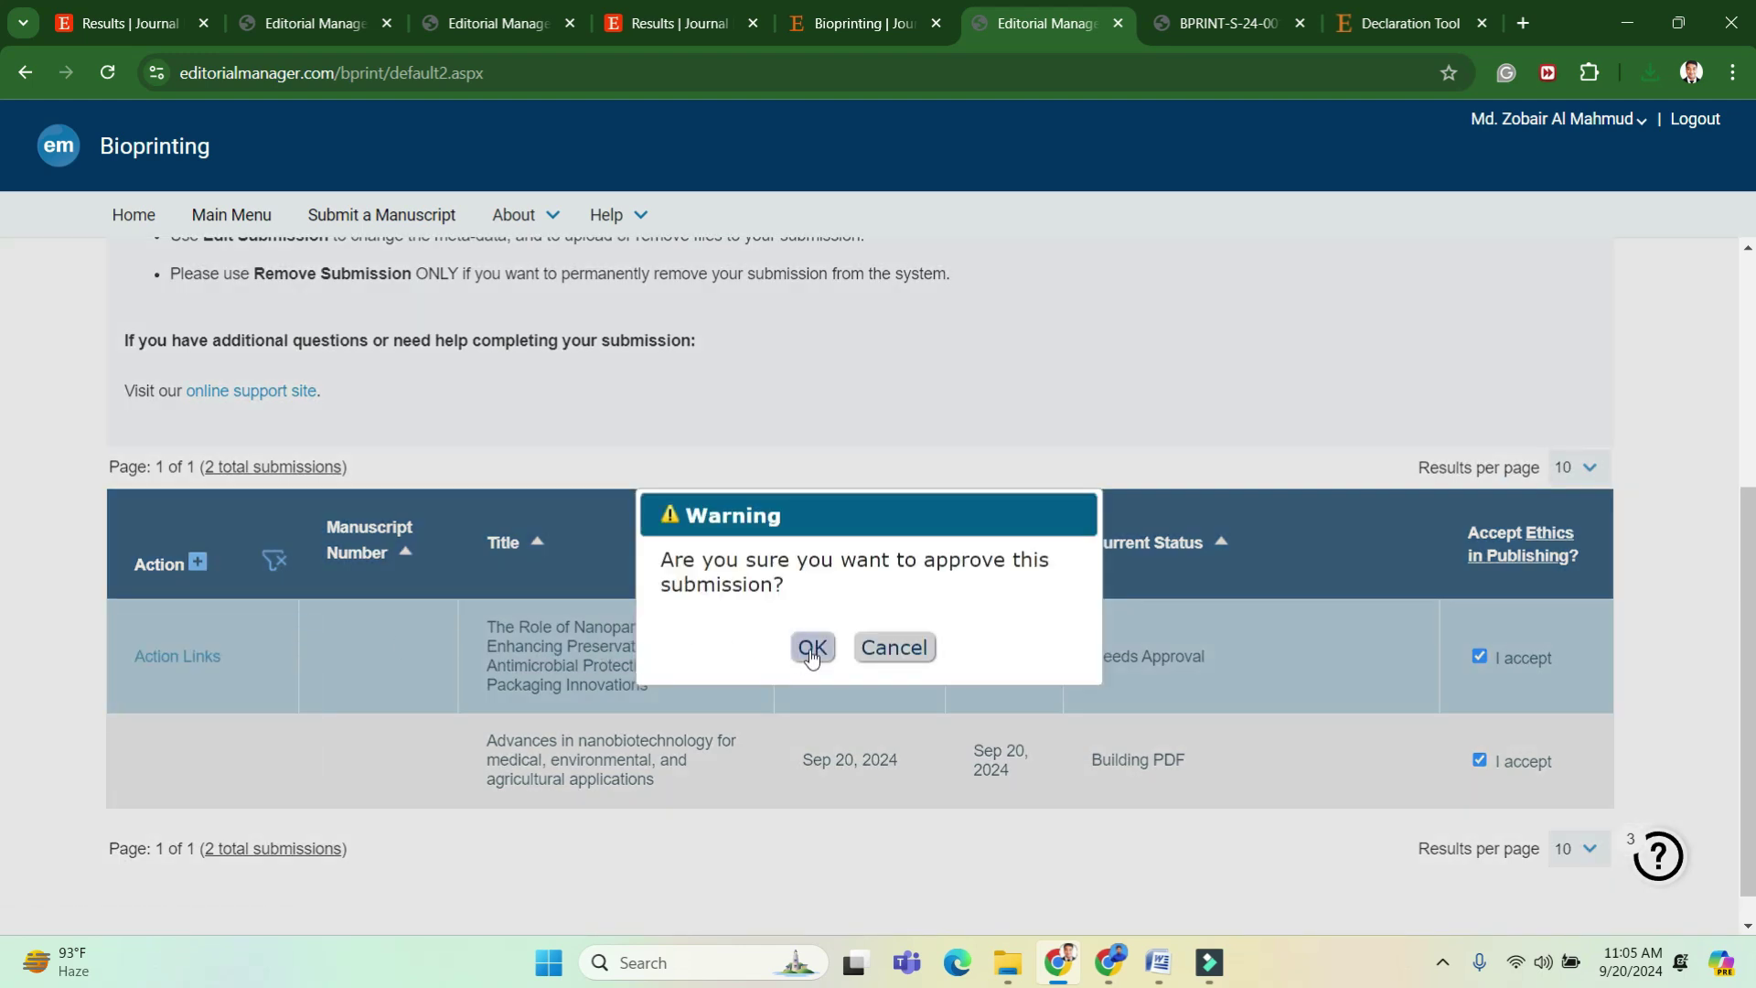